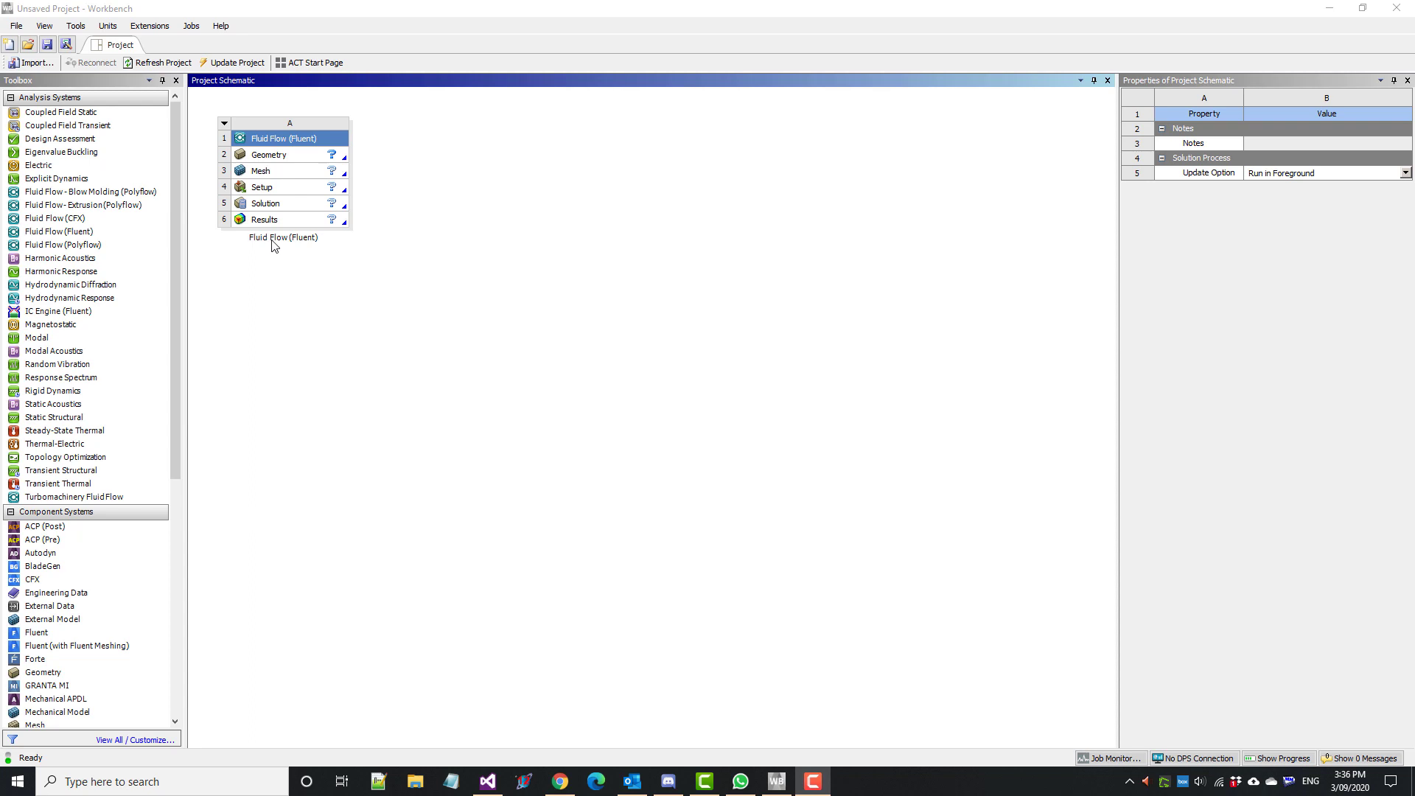
# Rename the Fluid Flow (Fluent) system as "Flow over cylinder".
pyautogui.click(302, 140)
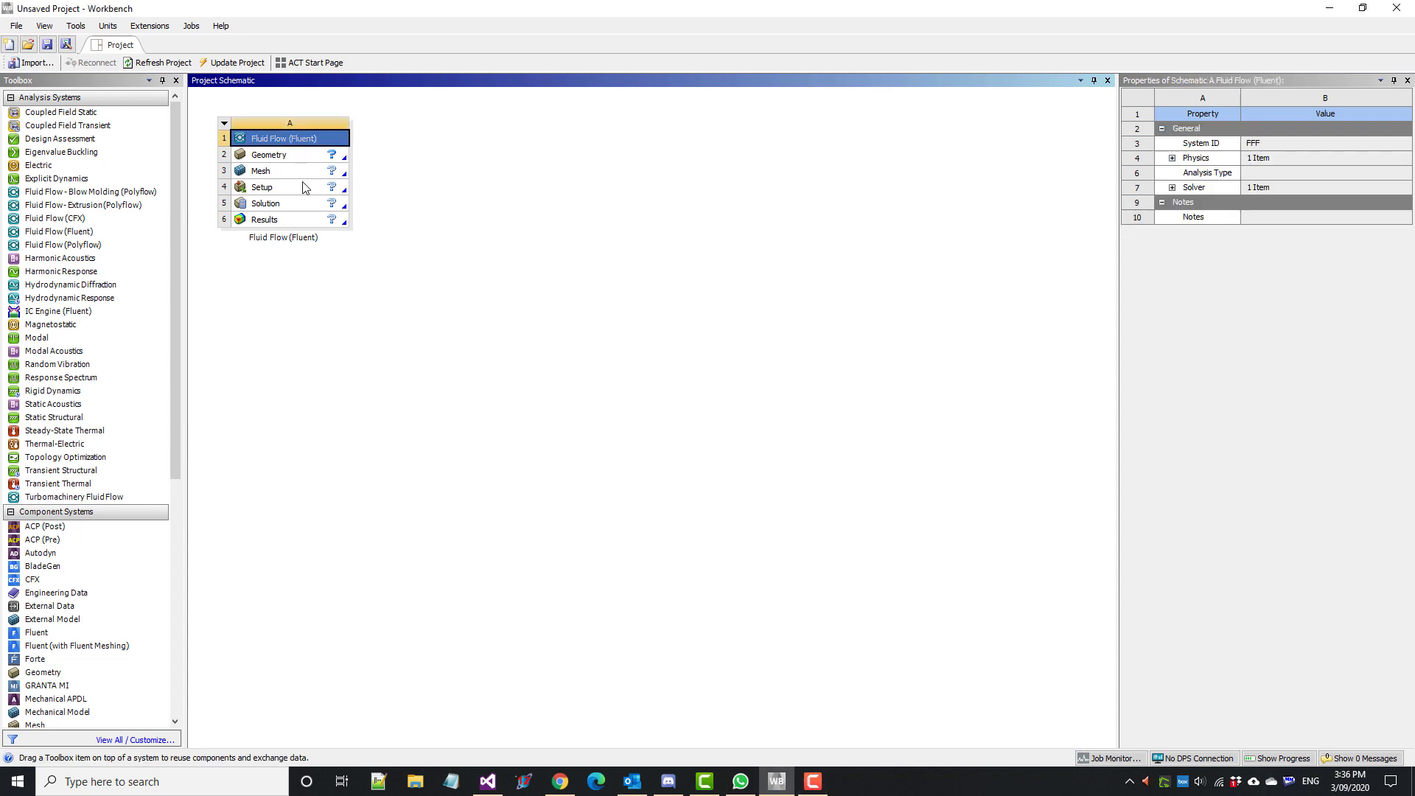
pyautogui.doubleClick(287, 238)
pyautogui.doubleClick(286, 236)
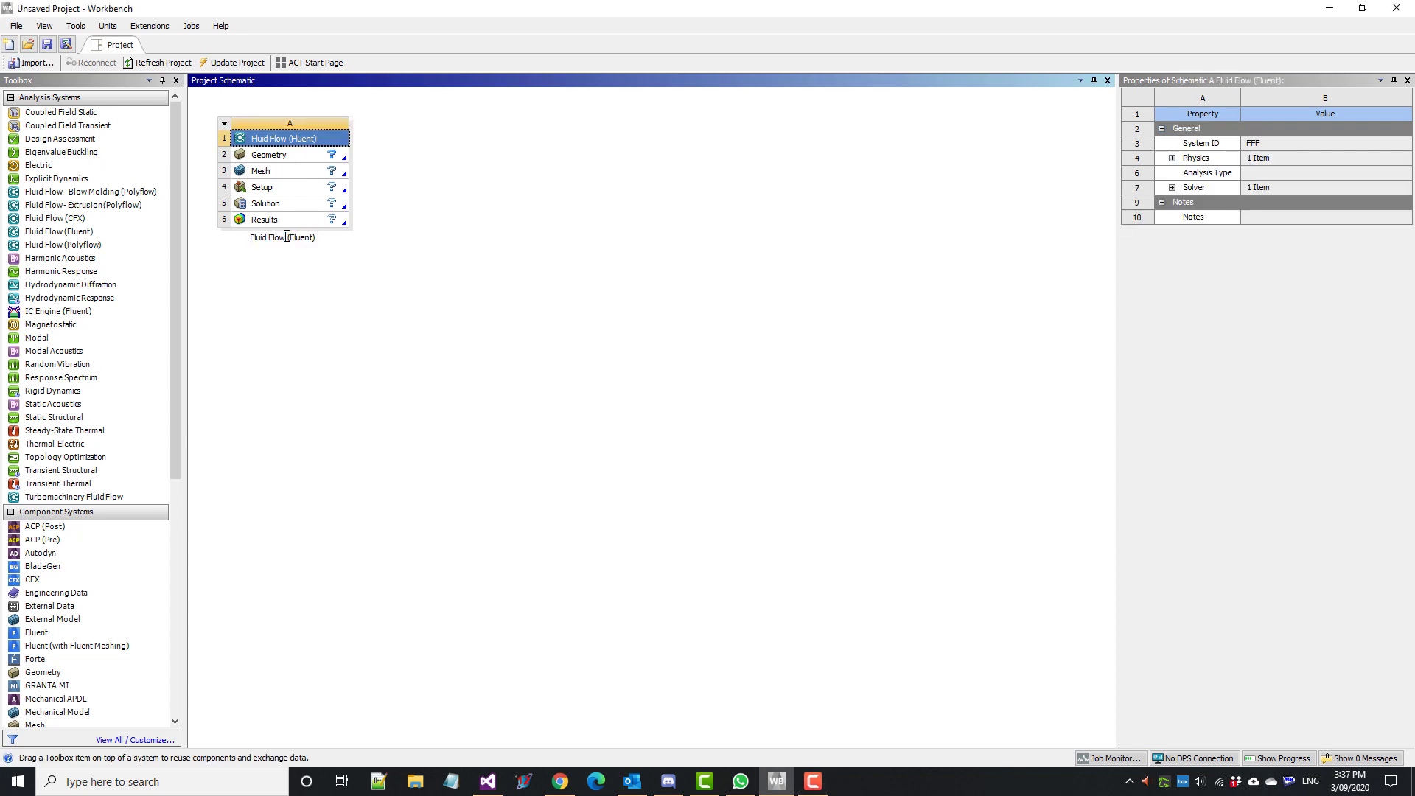
pyautogui.click(315, 238)
pyautogui.hotkey('ctrl', 'a')
pyautogui.write('Flow over cylinder')
pyautogui.click(458, 279)
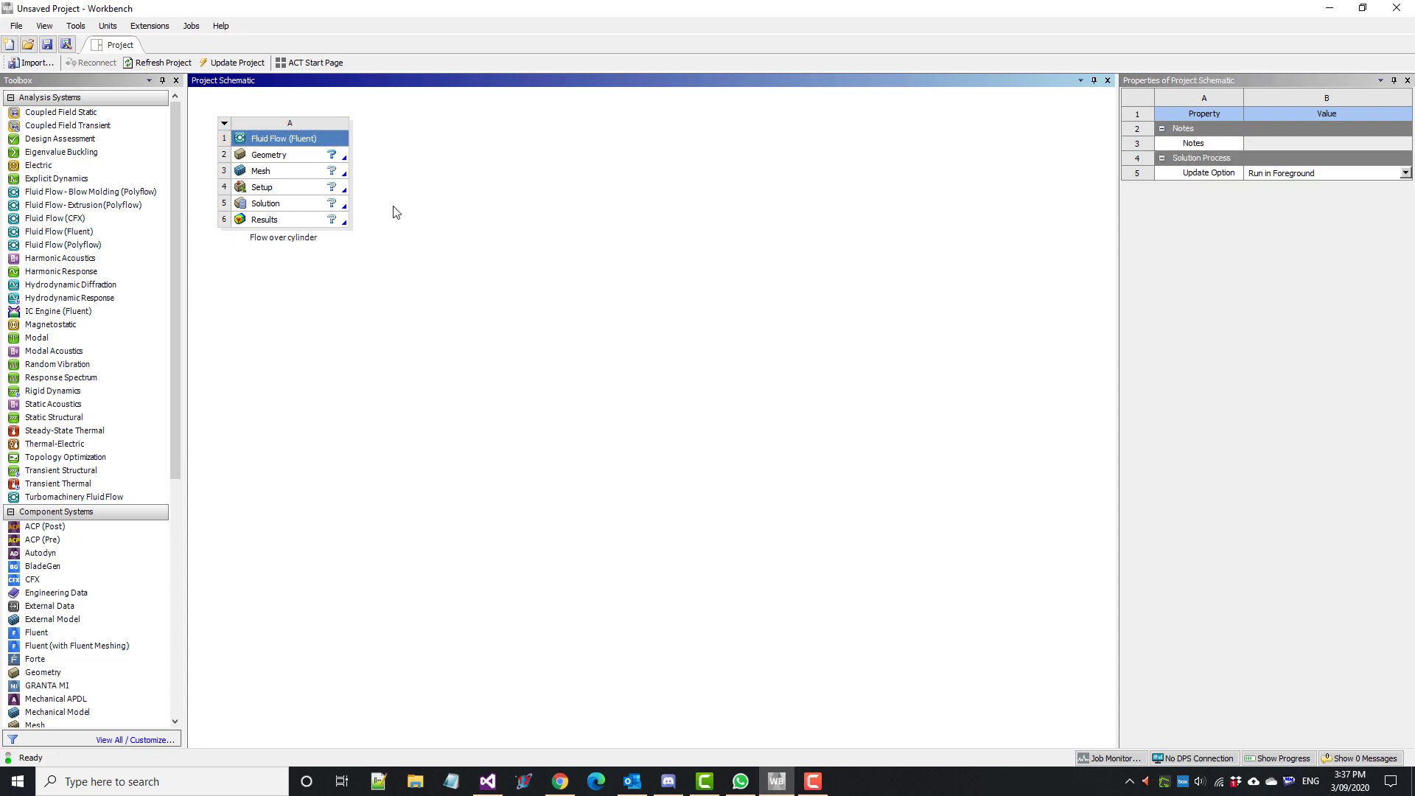
# Set the Geometry component's analysis type to 2D.
pyautogui.click(277, 156)
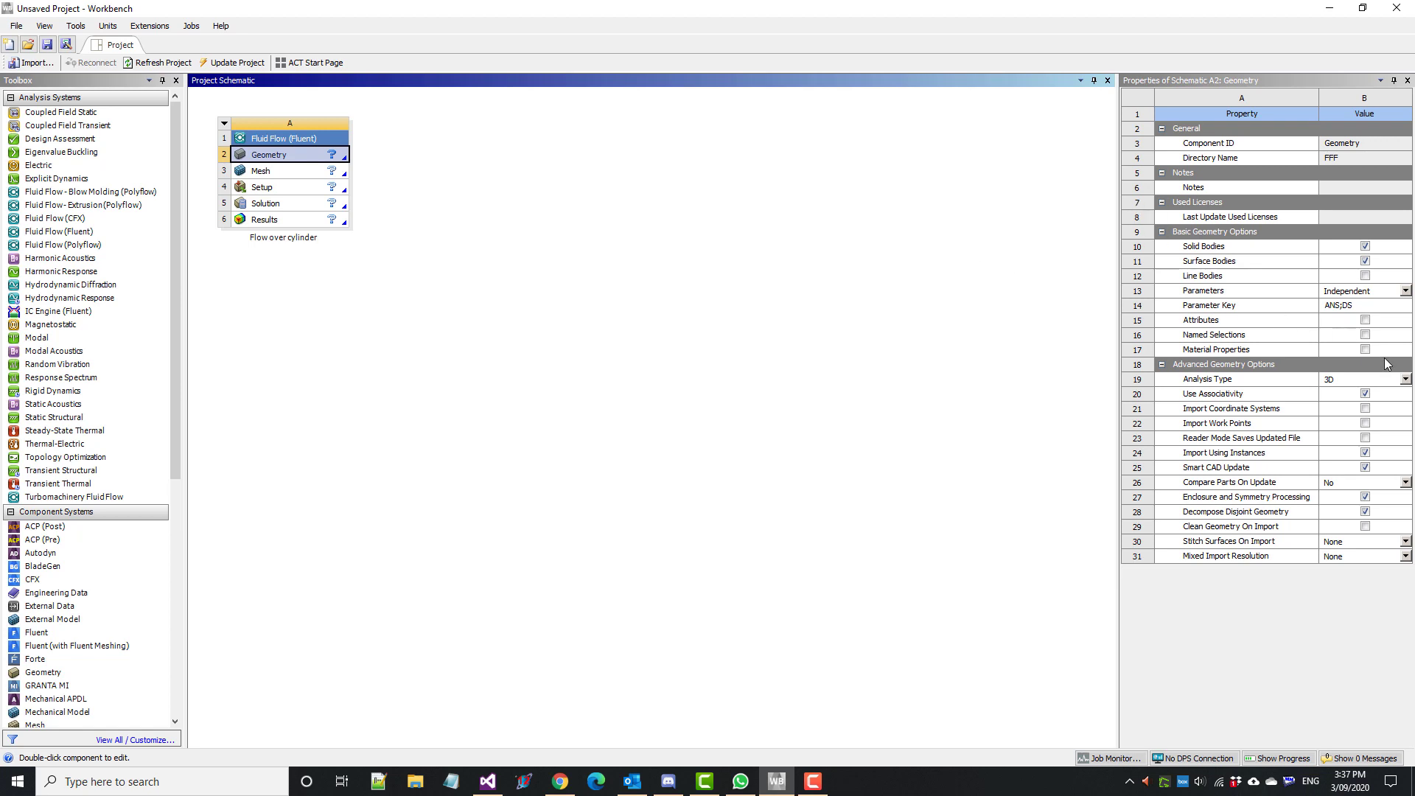
pyautogui.click(1405, 379)
pyautogui.click(1406, 379)
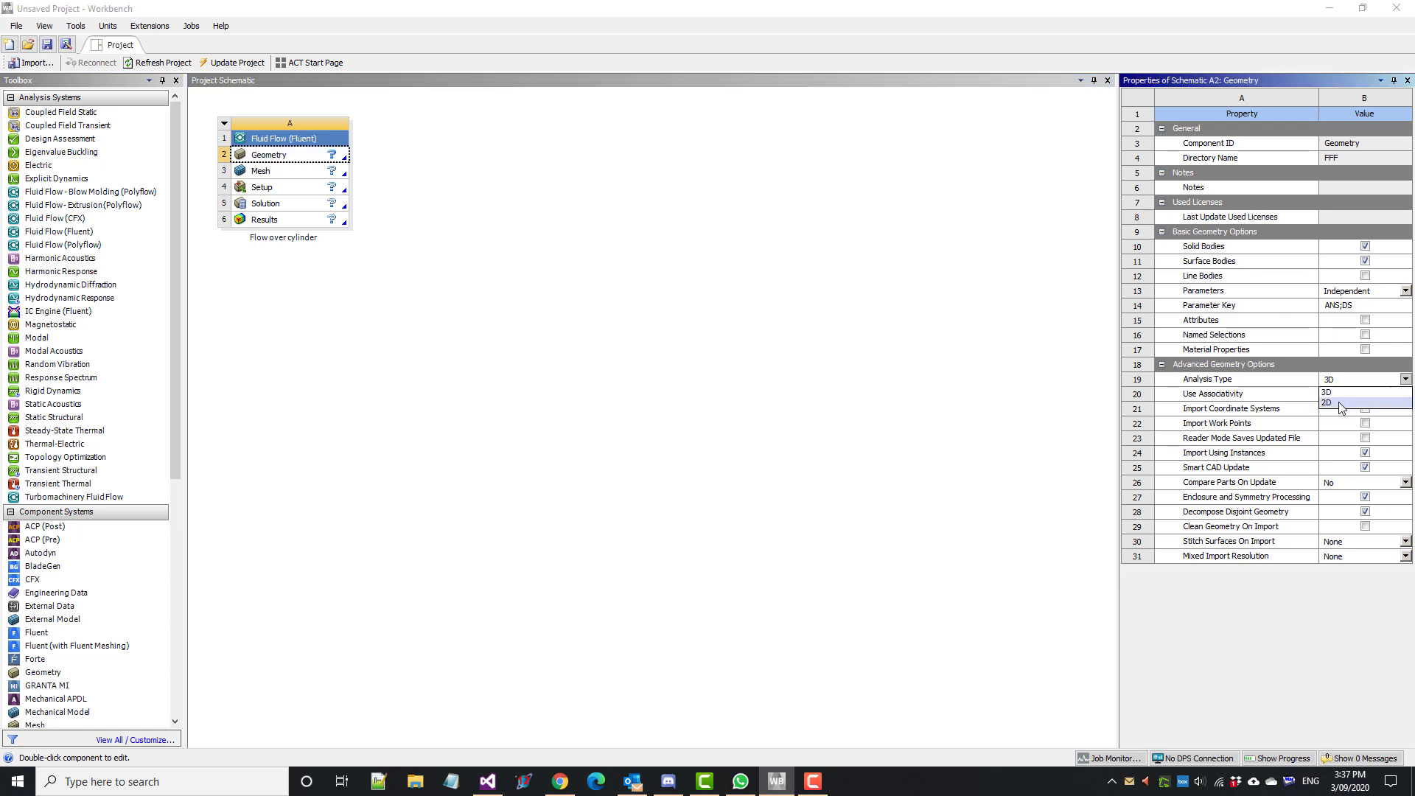
pyautogui.click(1339, 404)
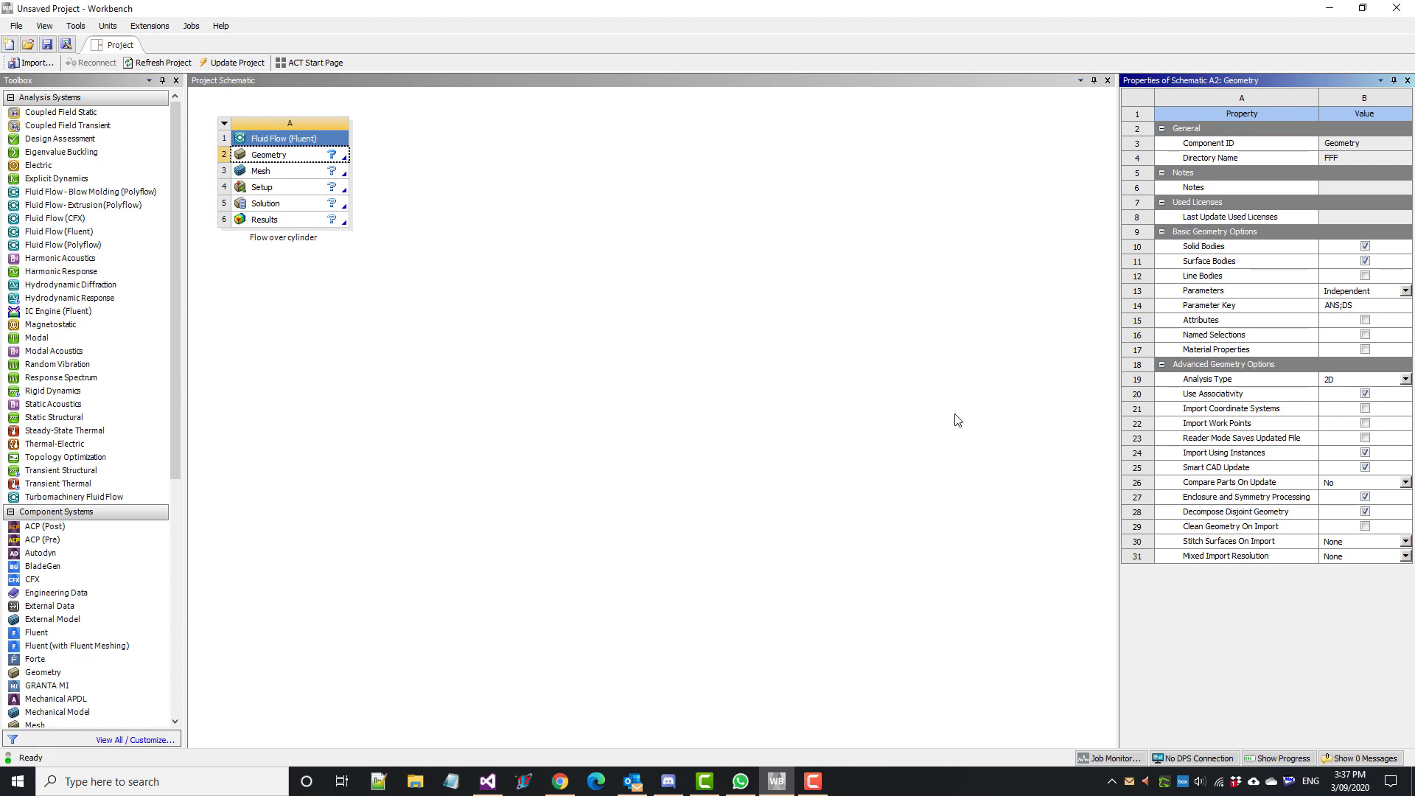
pyautogui.click(507, 245)
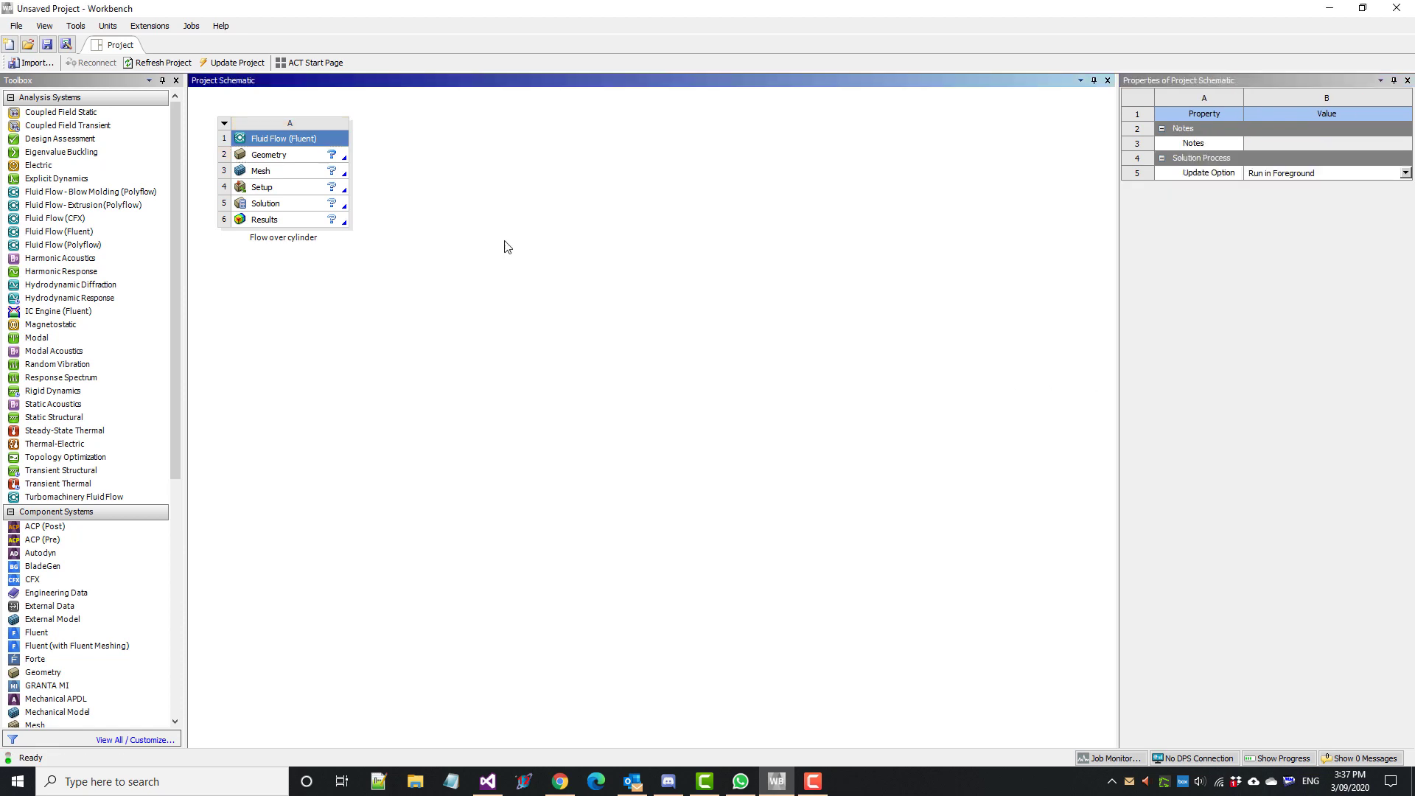
# Open the Geometry component in SpaceClaim and place the sketch plane on the XY plane.
pyautogui.click(287, 162)
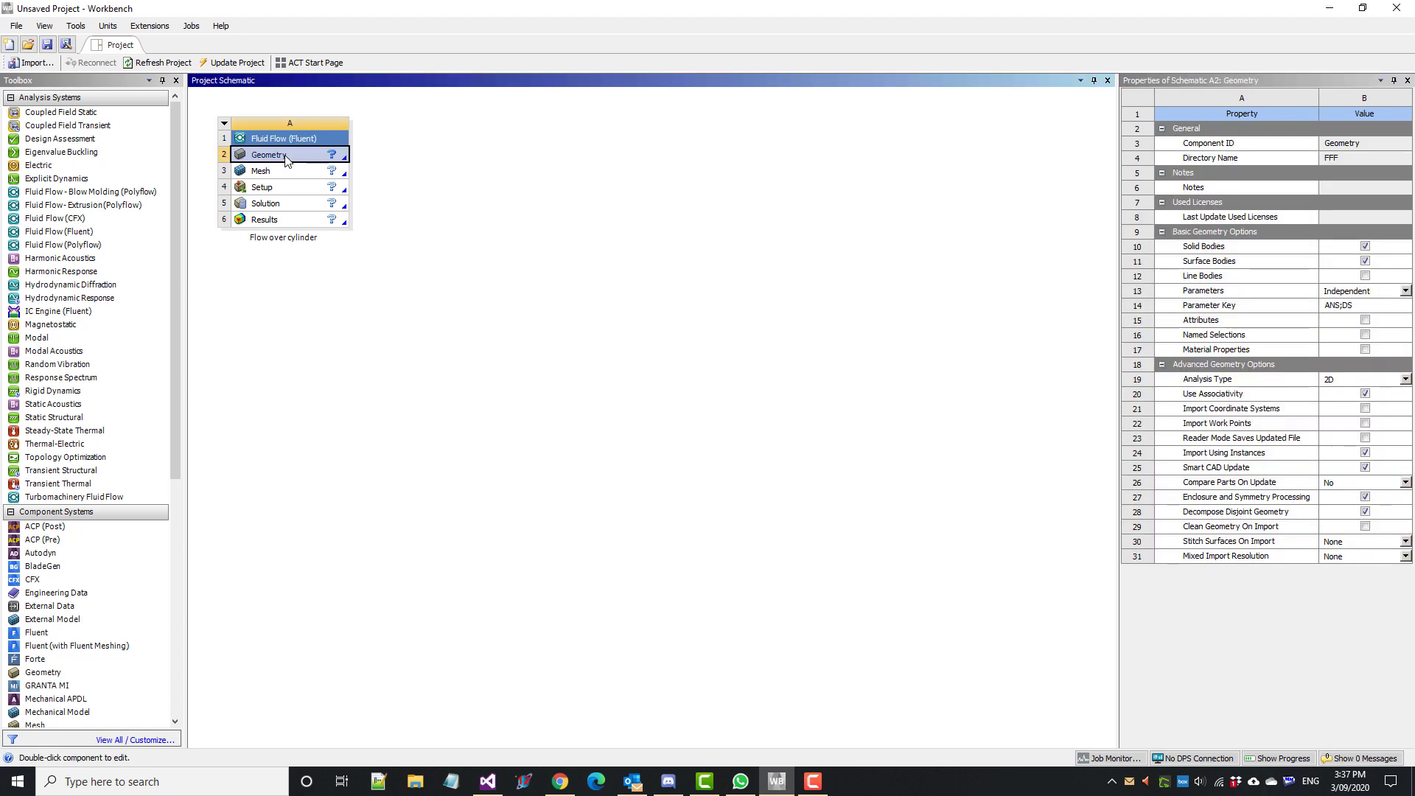
pyautogui.doubleClick(306, 161)
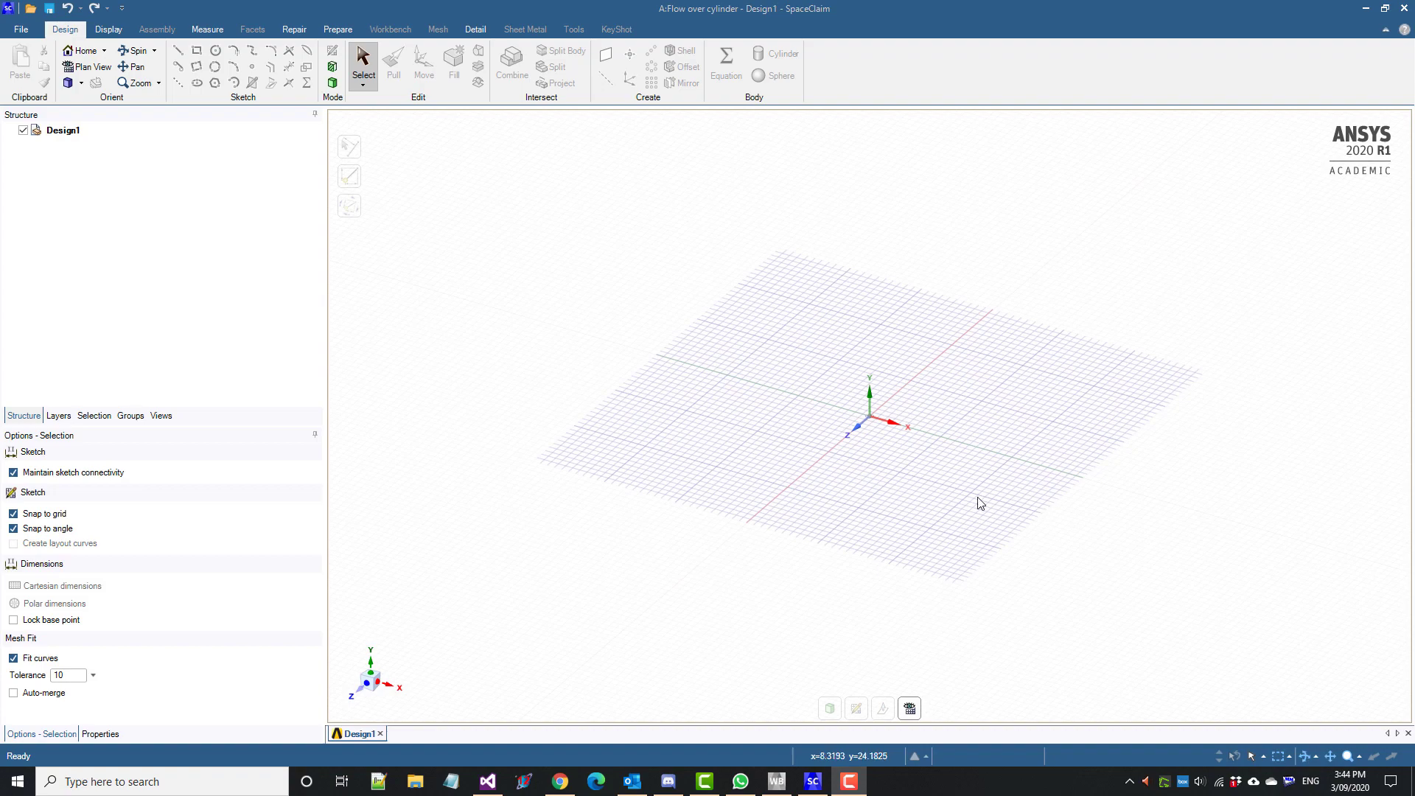
pyautogui.click(359, 700)
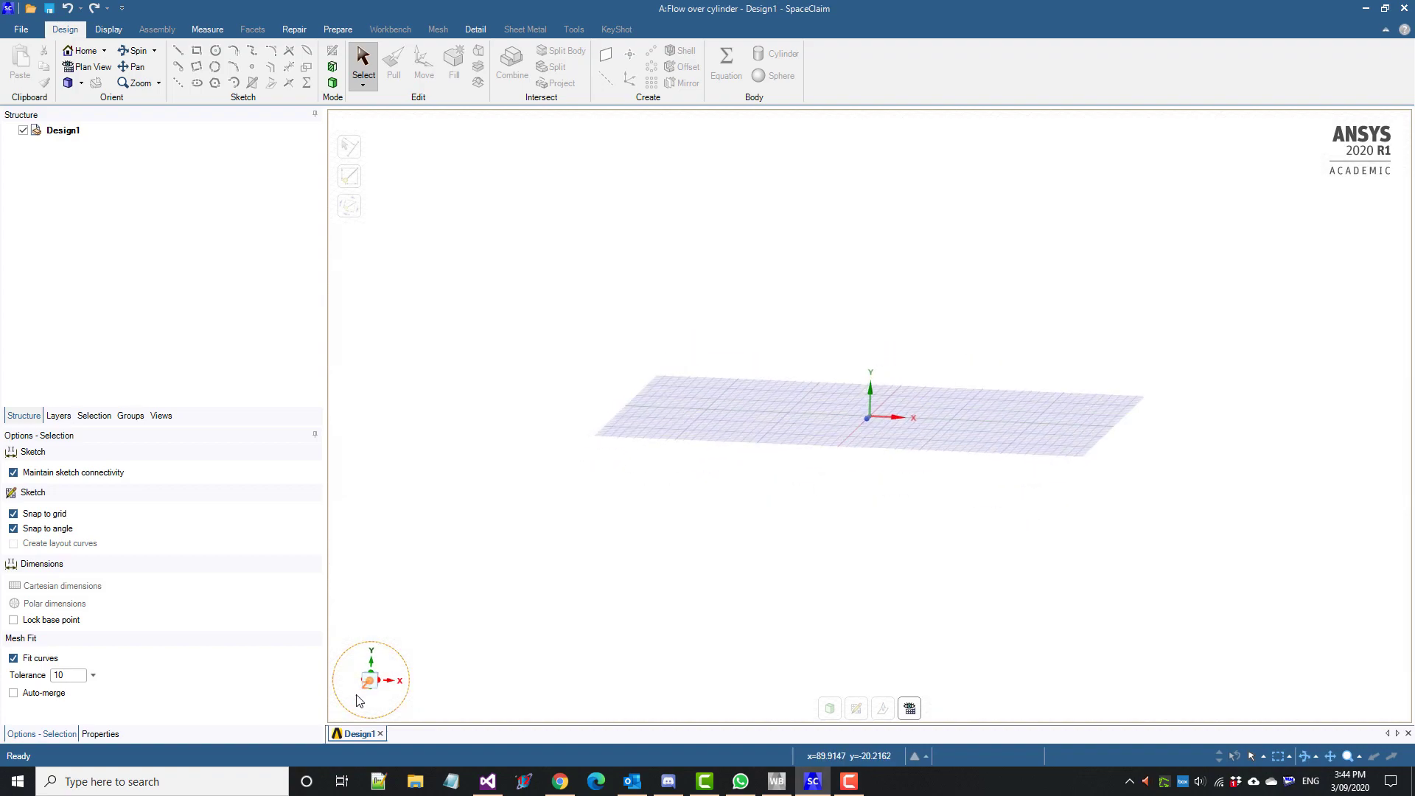
pyautogui.click(857, 710)
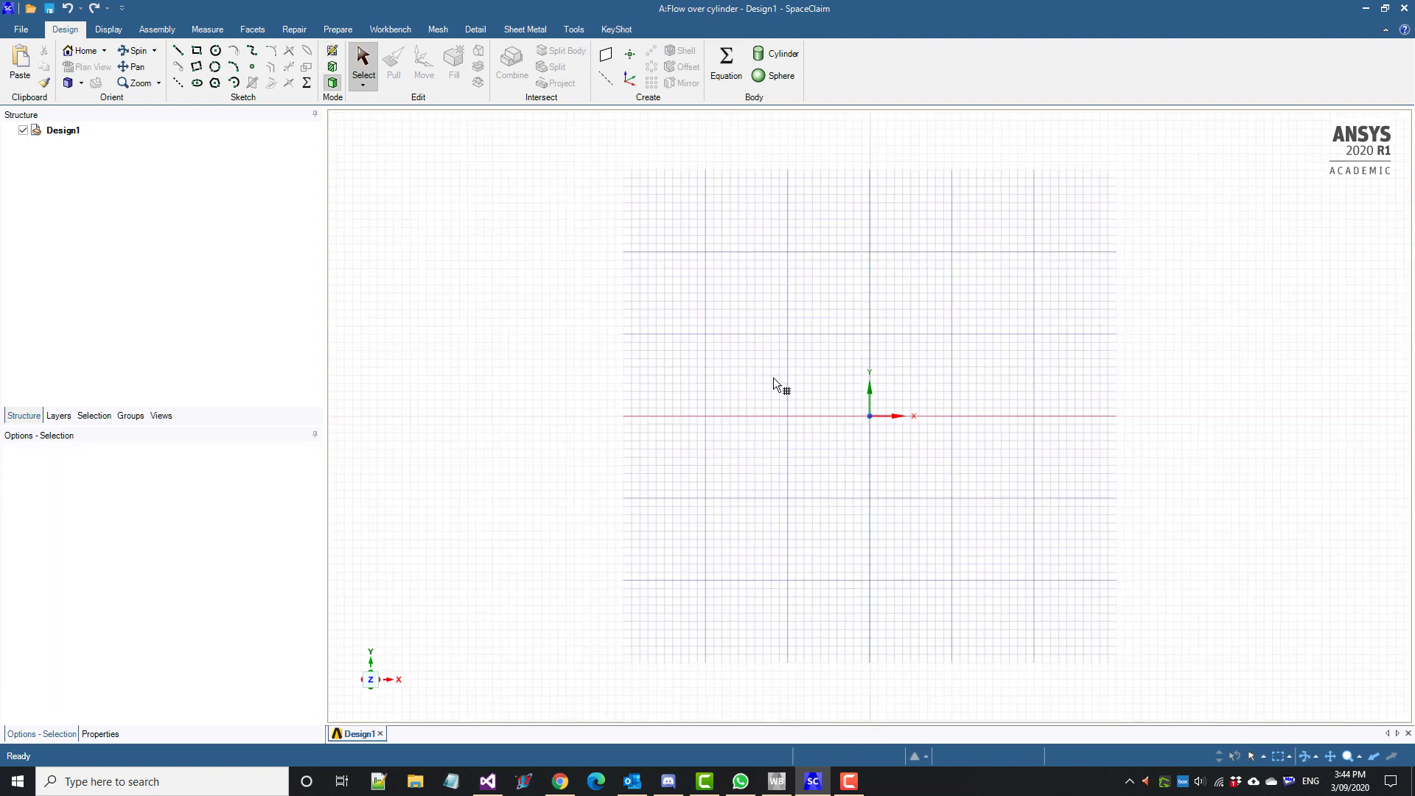
pyautogui.click(799, 373)
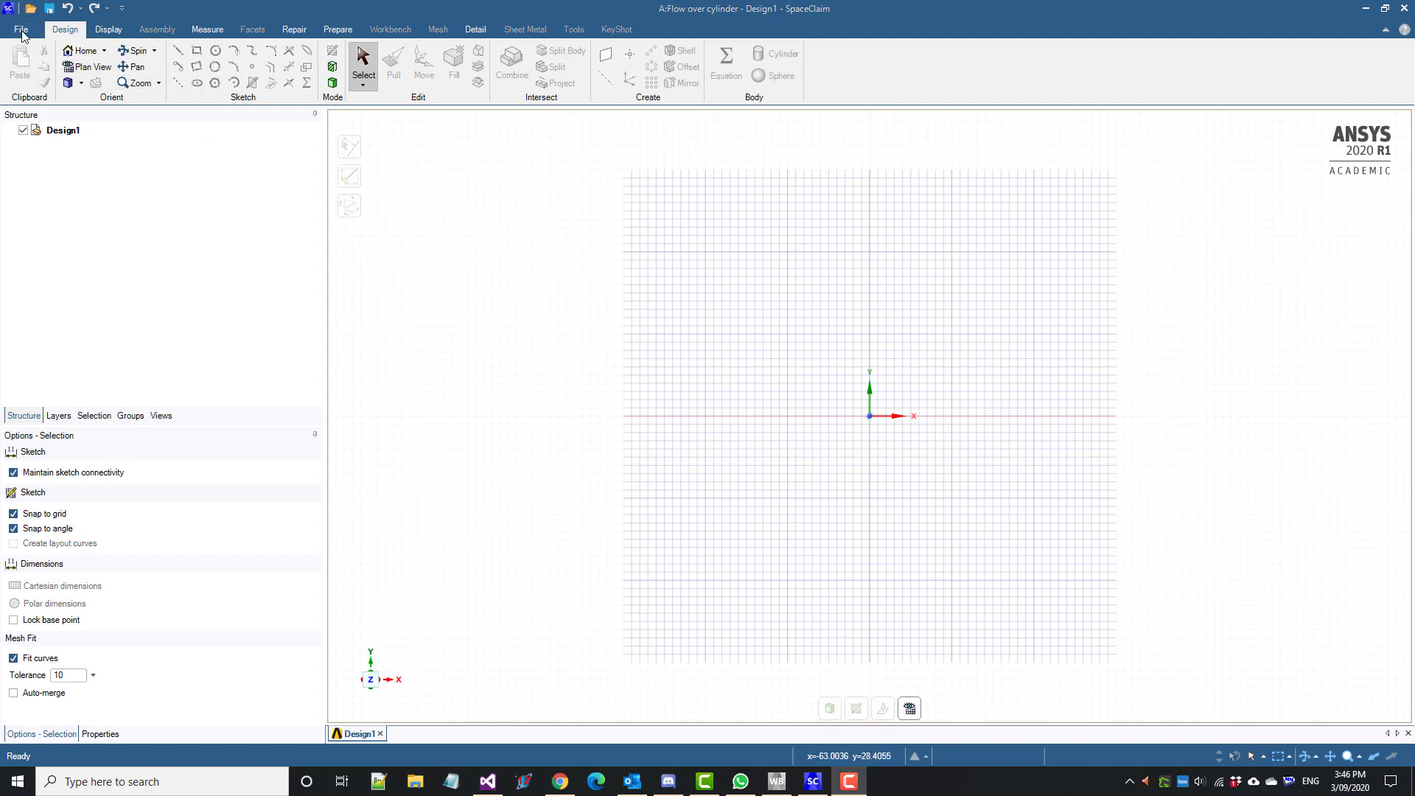
# Set the document's length unit to meters in the SpaceClaim options.
pyautogui.click(22, 33)
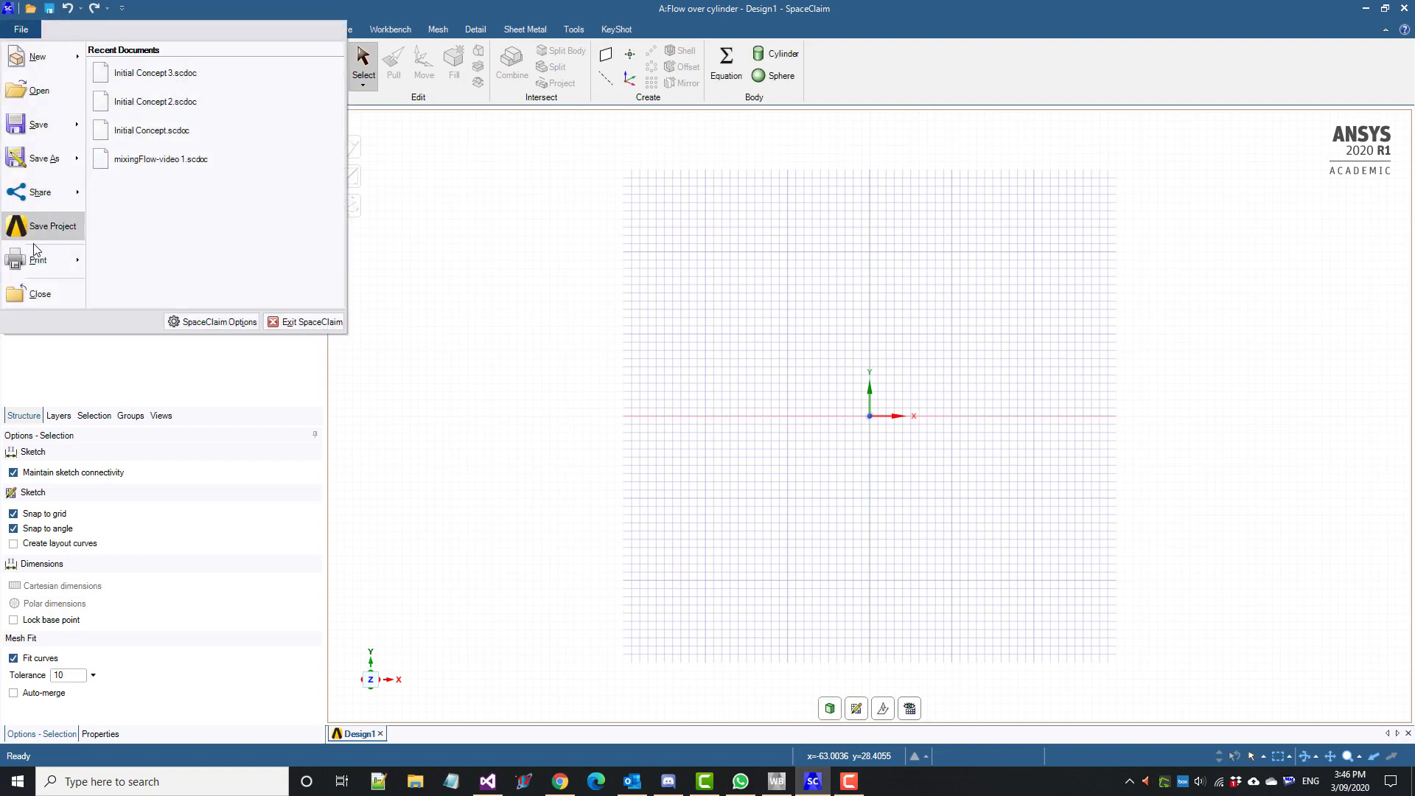
pyautogui.click(234, 336)
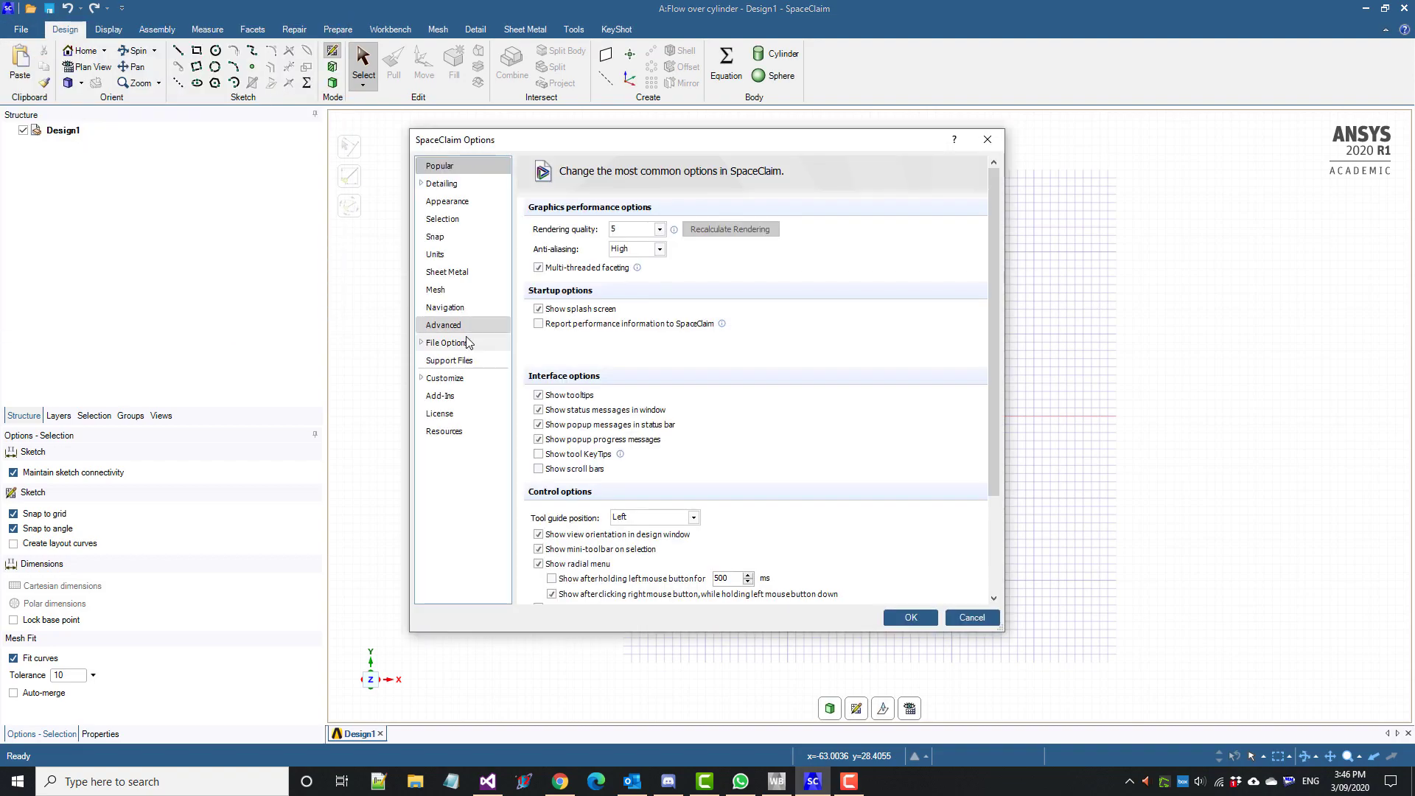
pyautogui.click(465, 254)
pyautogui.click(685, 286)
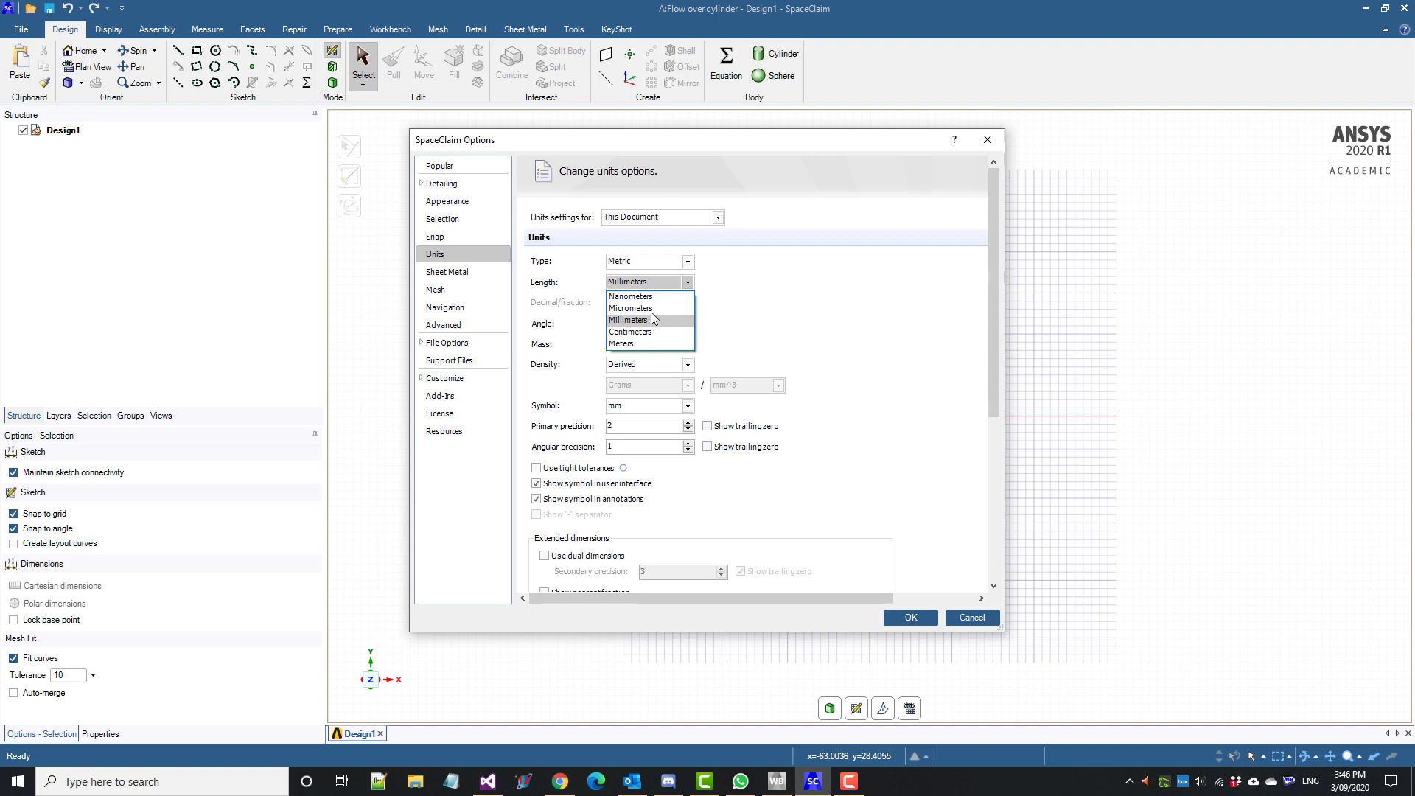
pyautogui.click(621, 343)
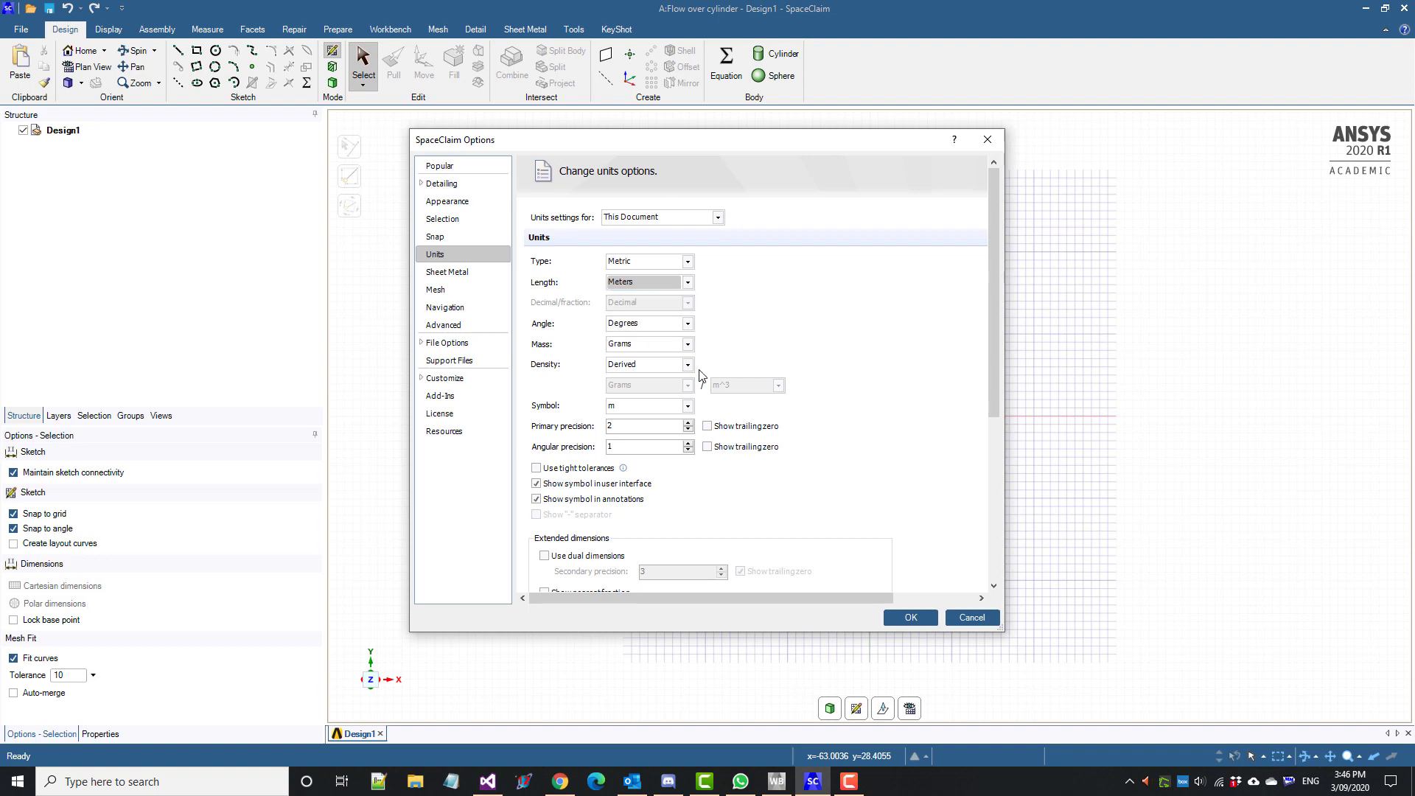
pyautogui.click(911, 619)
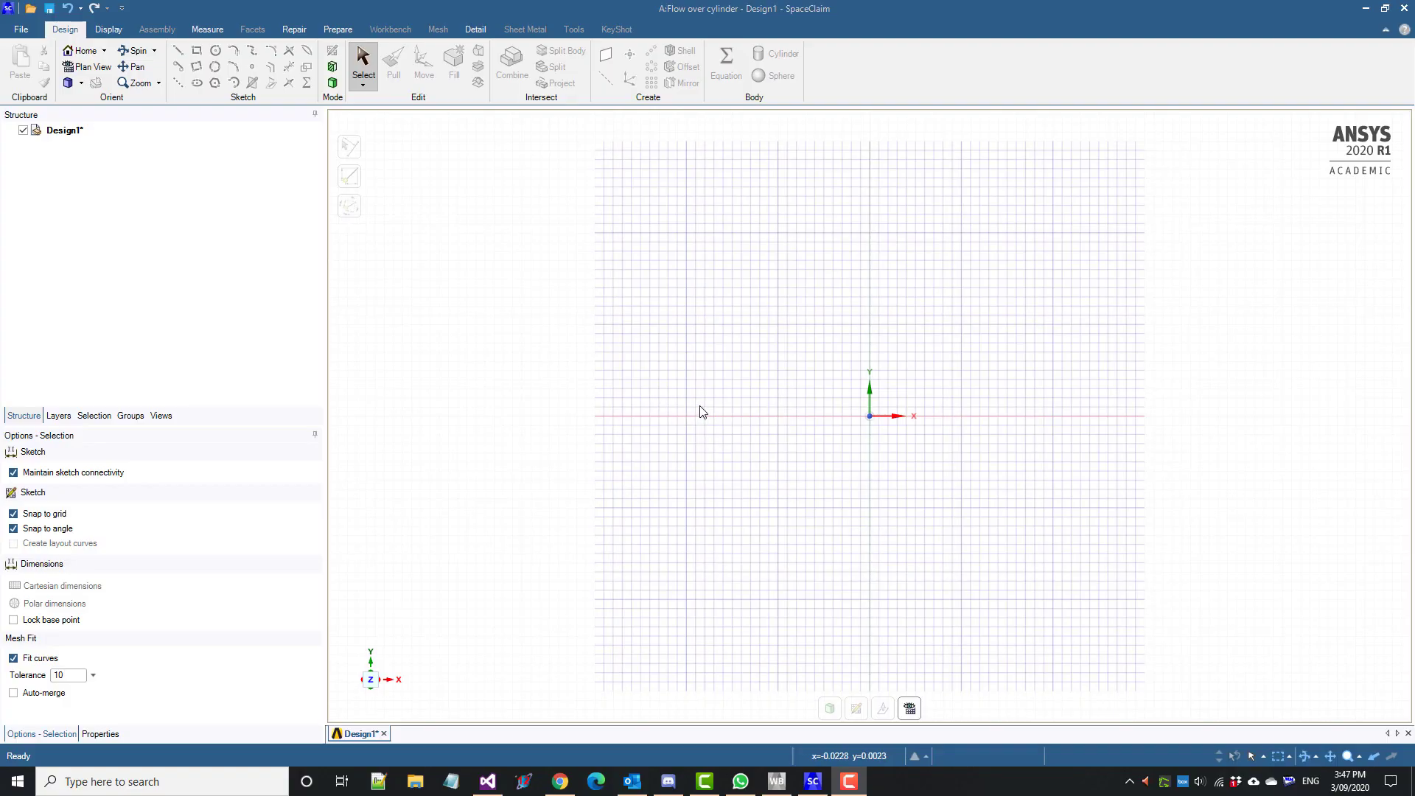
# Sketch a rectangle 30 m wide and 15 m high with its upper-left corner near the origin.
pyautogui.click(197, 51)
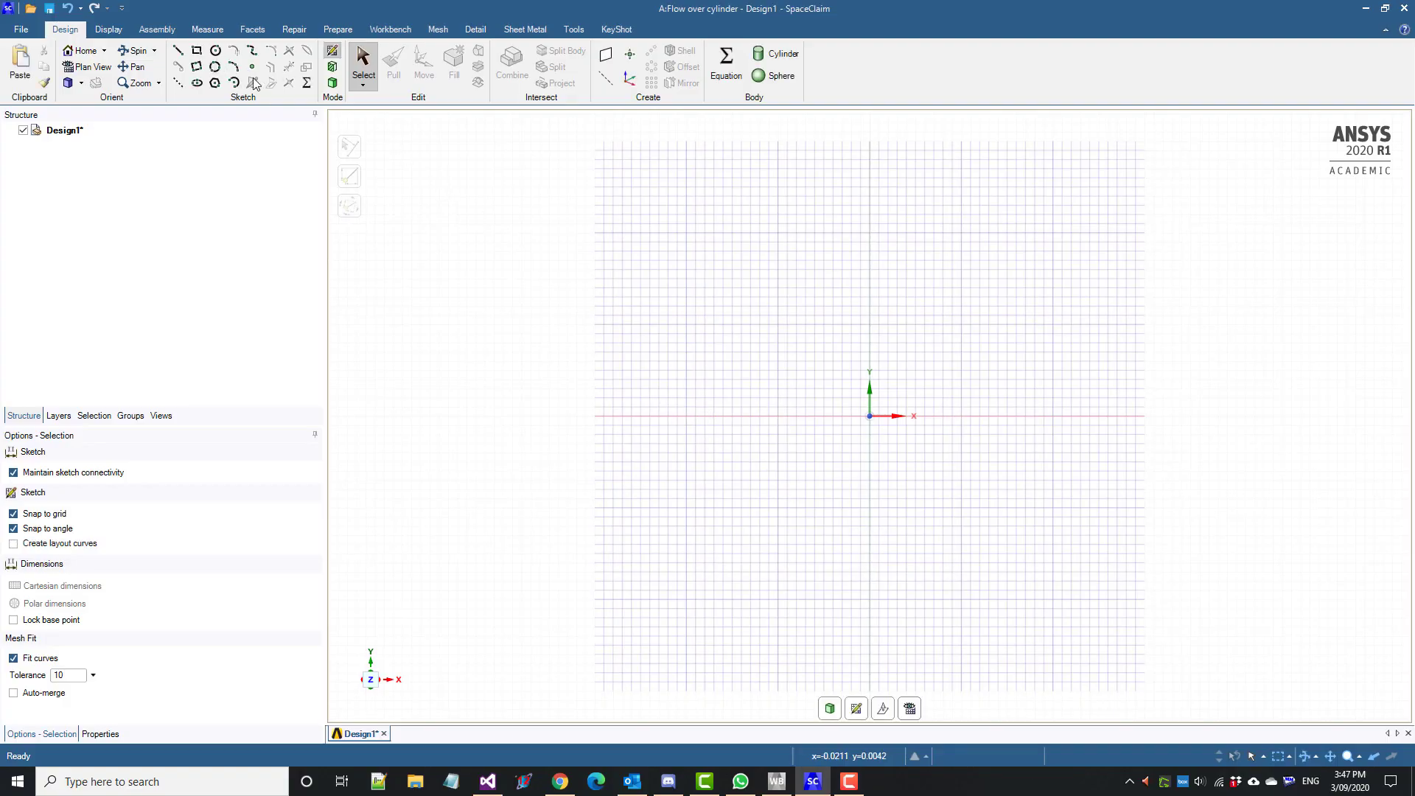
pyautogui.click(659, 297)
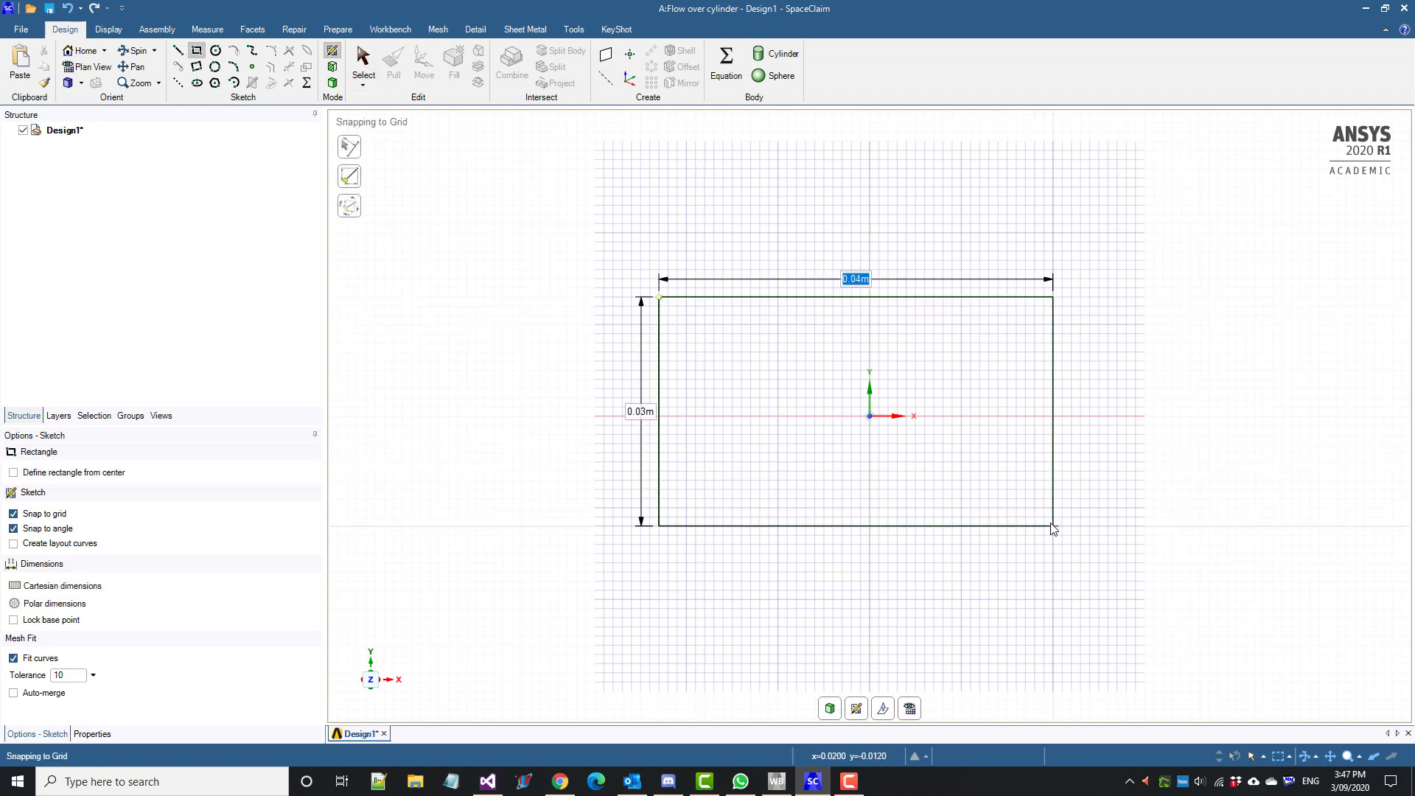
pyautogui.write('30')
pyautogui.scroll(-15, 1054, 529)
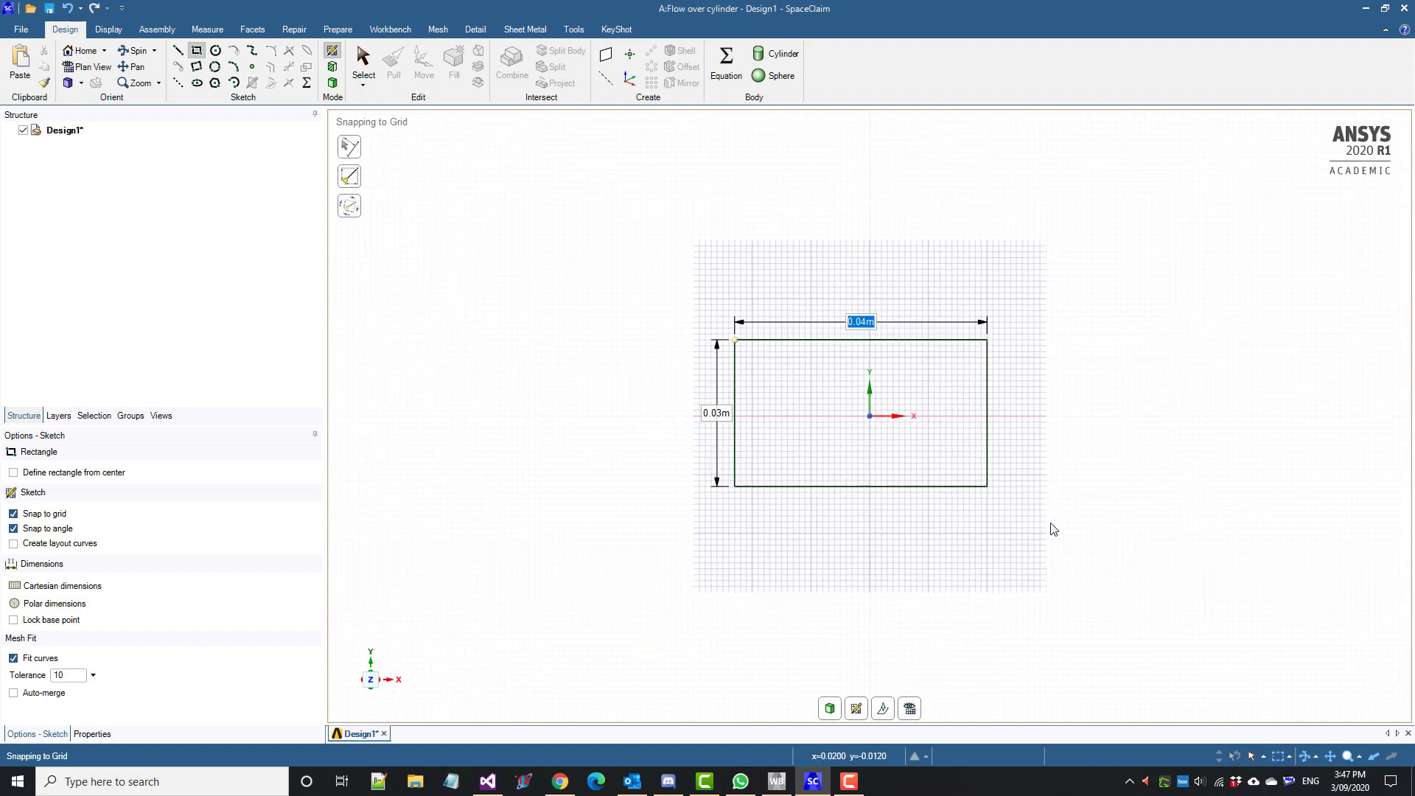
pyautogui.press('Tab')
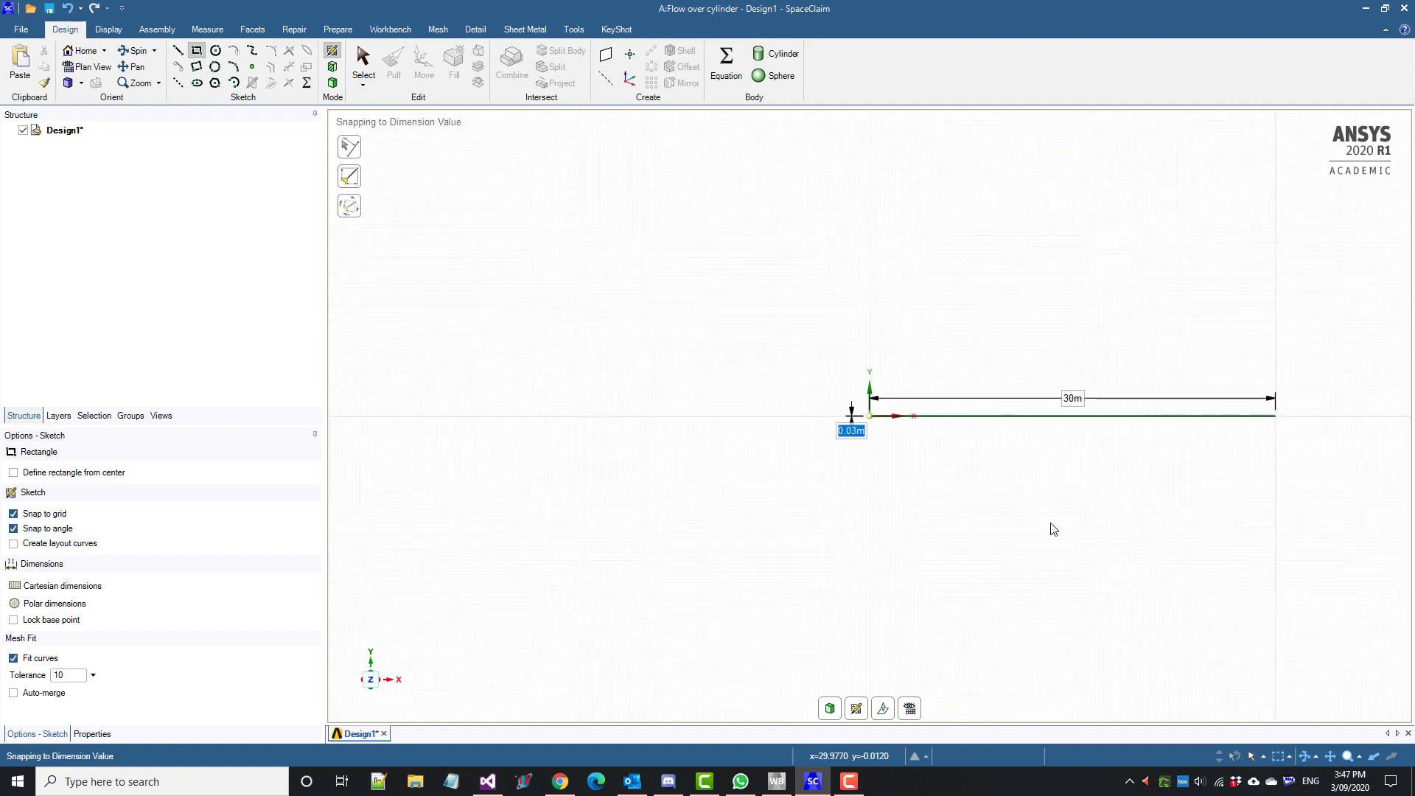
pyautogui.write('15')
pyautogui.press('Tab')
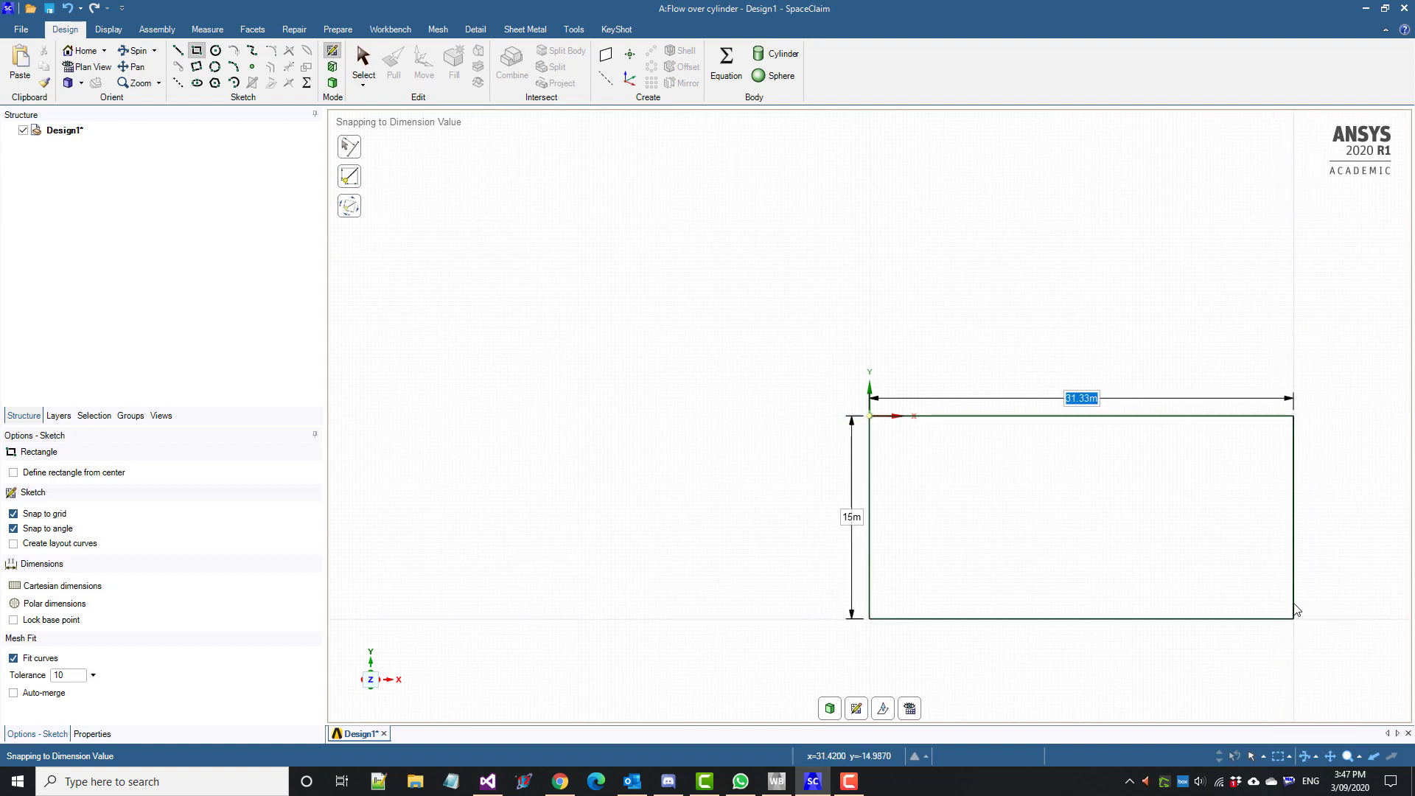
pyautogui.write('30')
pyautogui.press('Return')
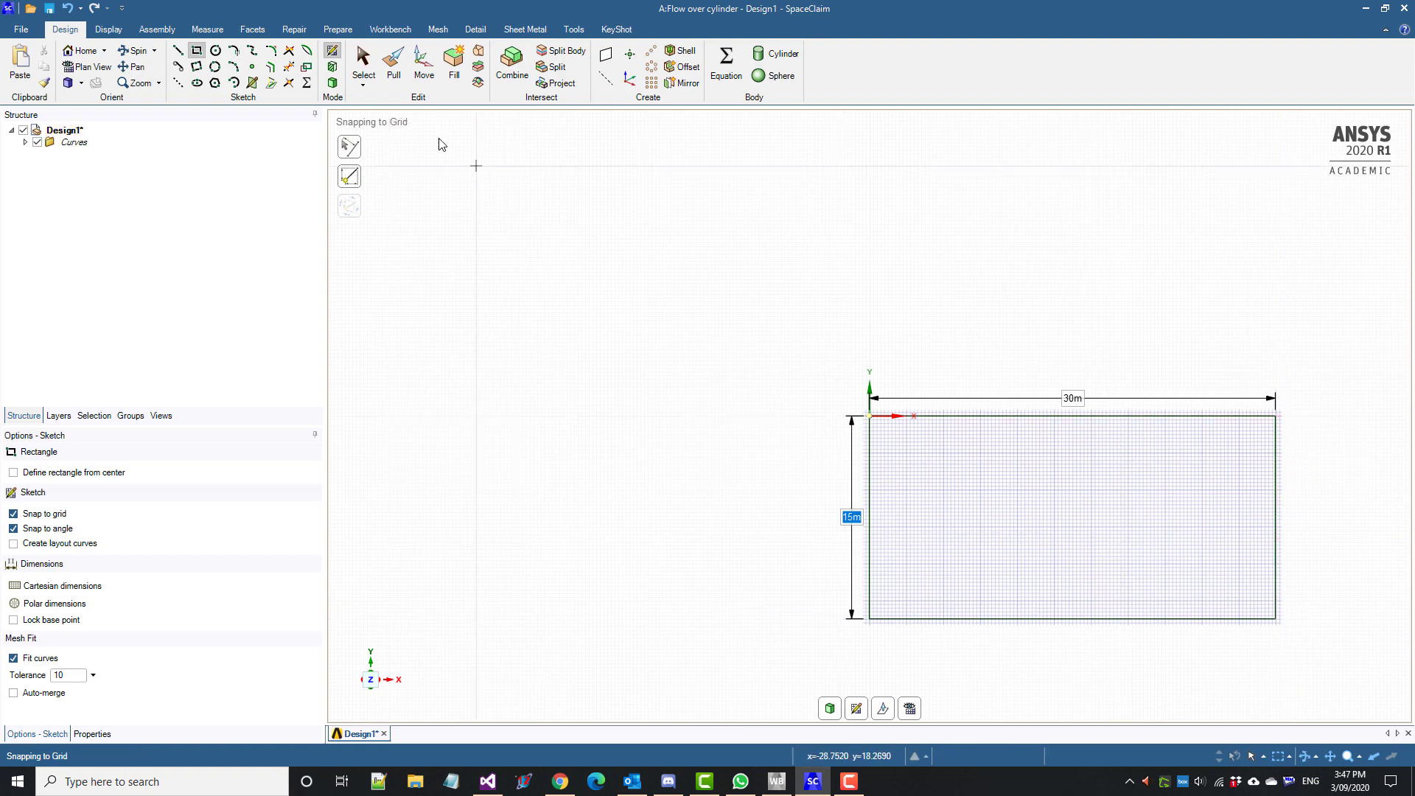
# Draw a vertical line from the midpoint of the rectangle's top edge to the midpoint of its bottom edge.
pyautogui.click(178, 50)
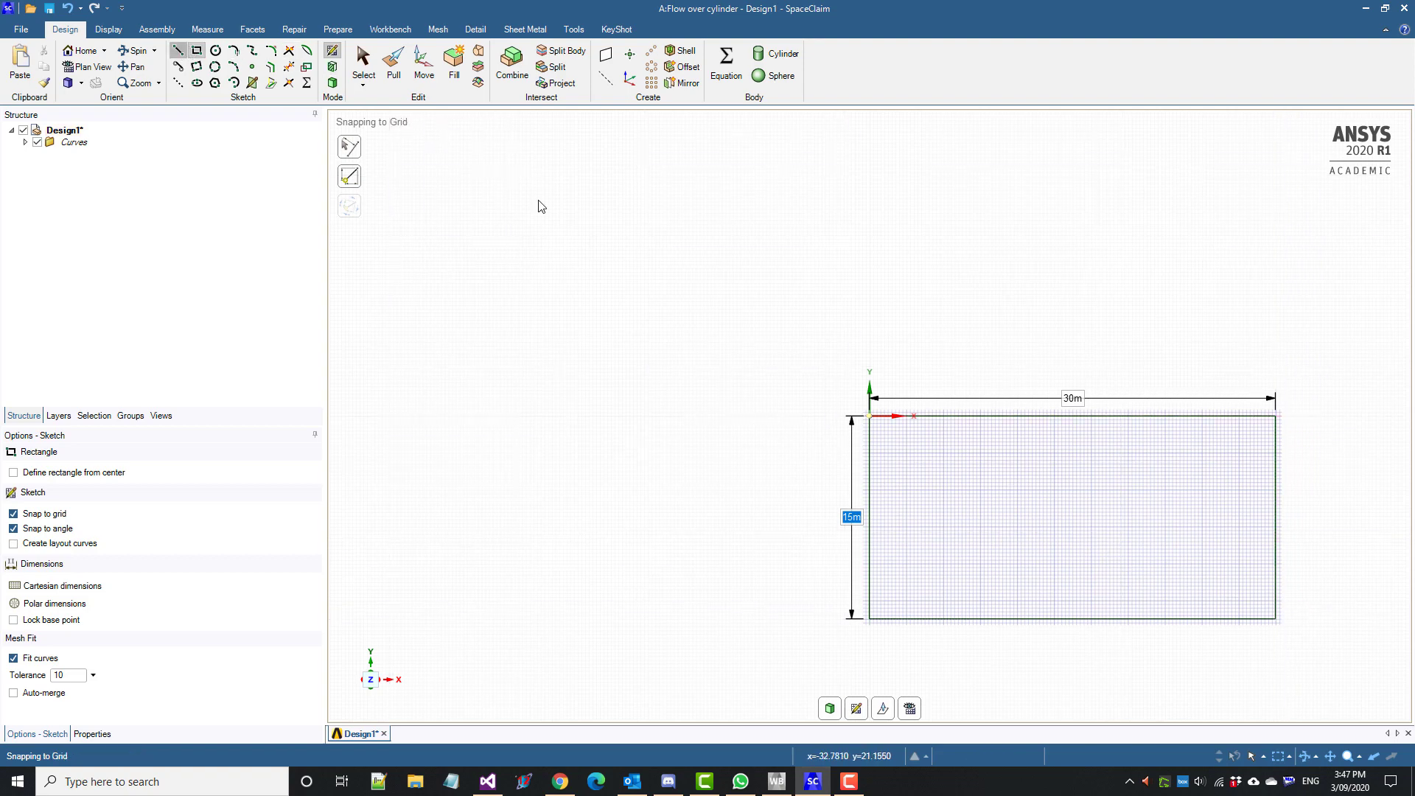
pyautogui.click(1073, 415)
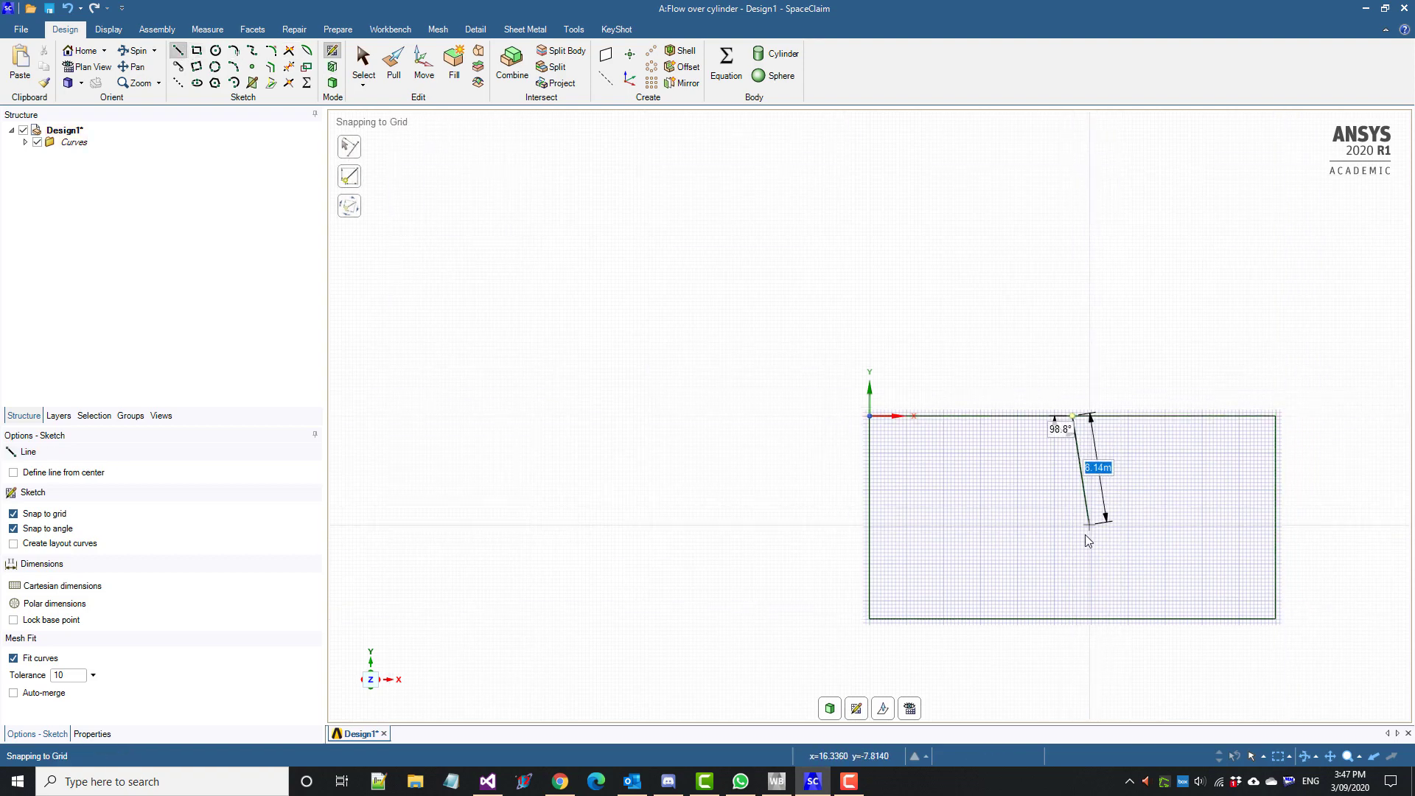
pyautogui.click(1076, 620)
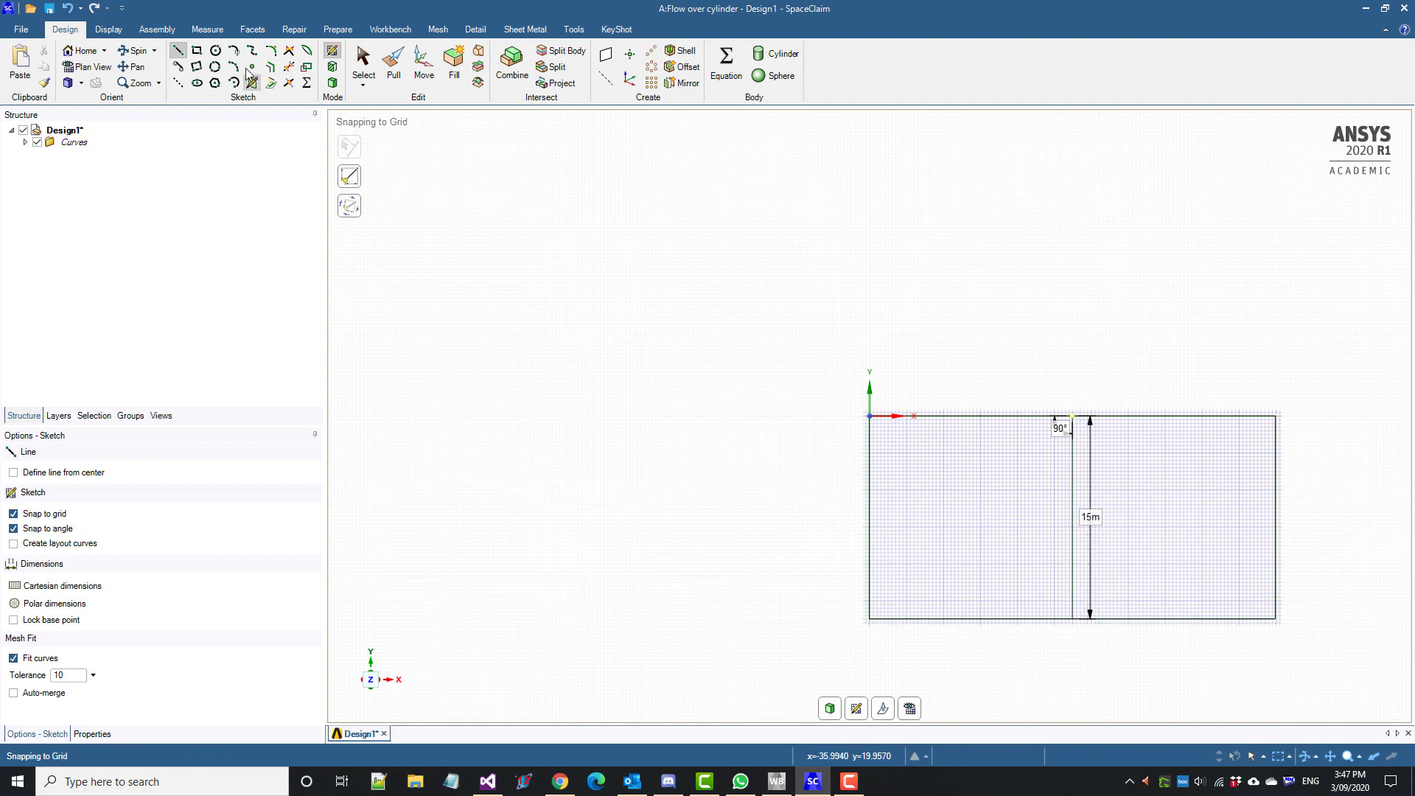
# Sketch a circle of 1 m diameter centred on the midpoint of the vertical line.
pyautogui.click(215, 51)
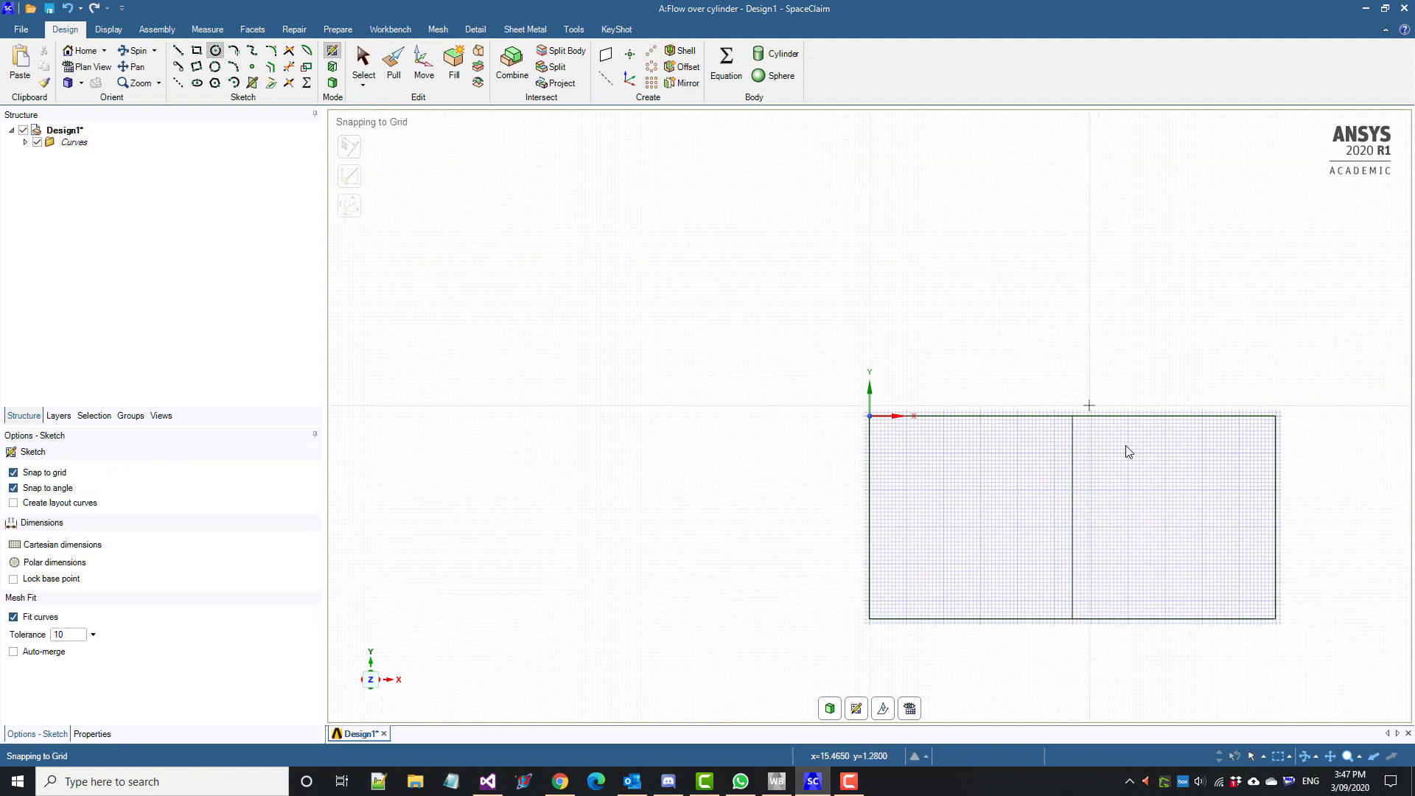
pyautogui.click(1073, 518)
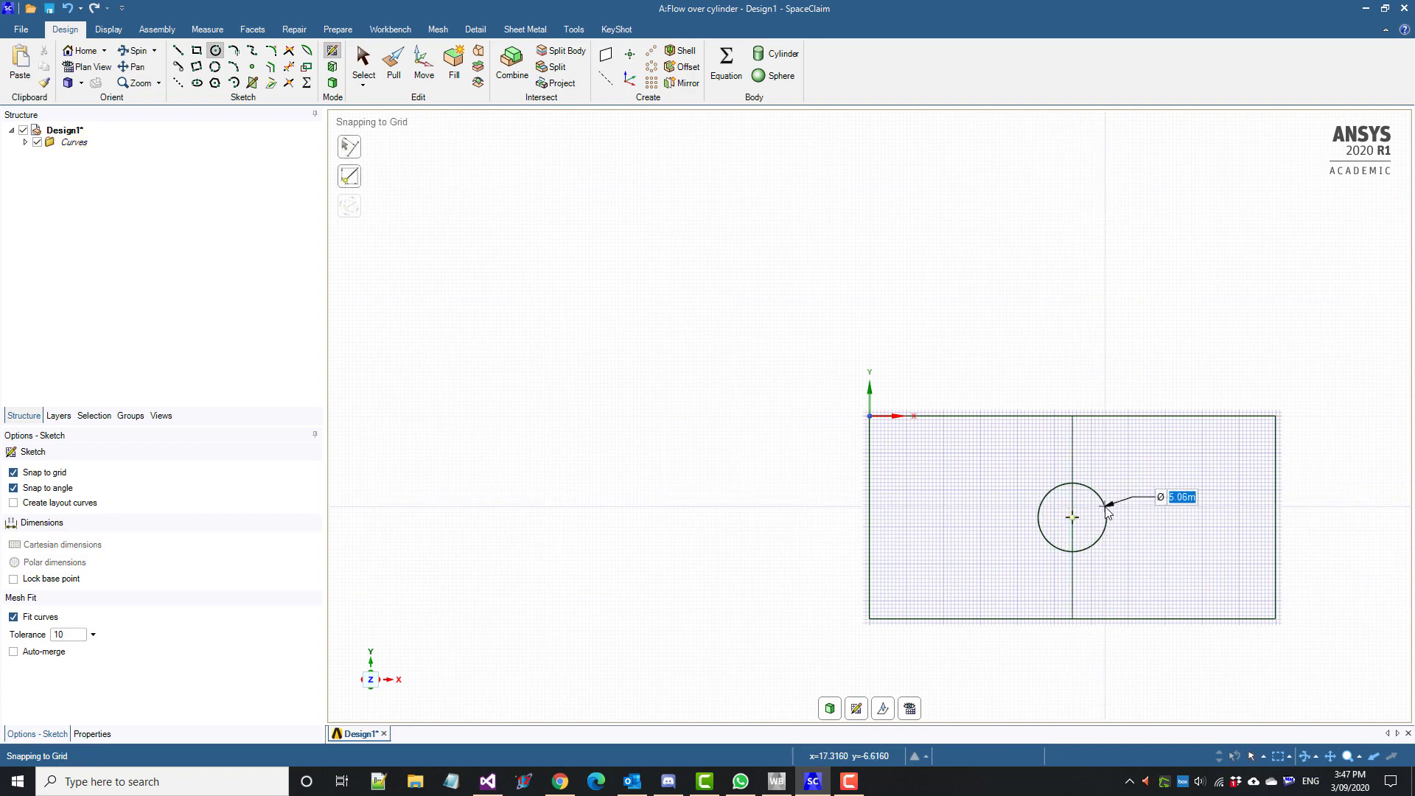
pyautogui.write('1')
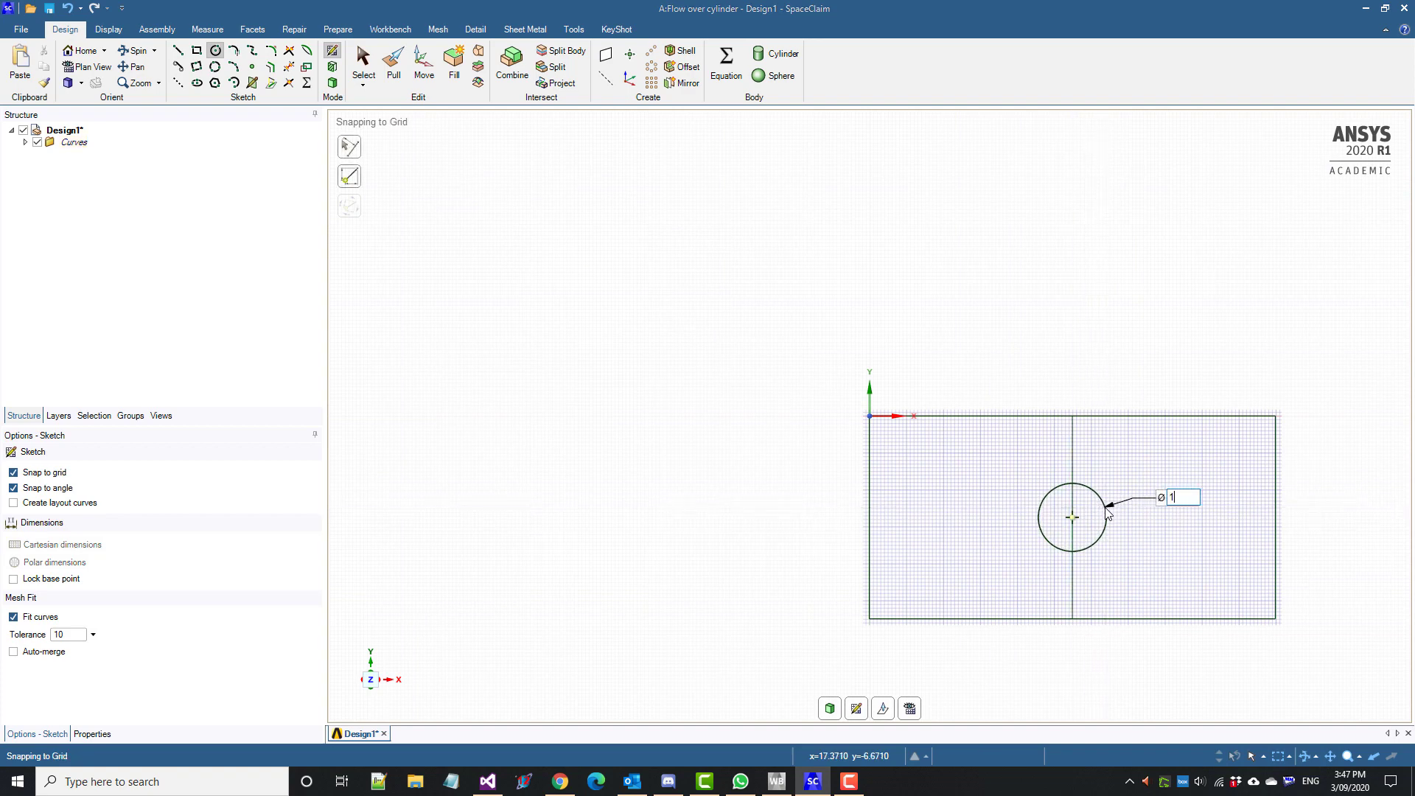
pyautogui.press('Return')
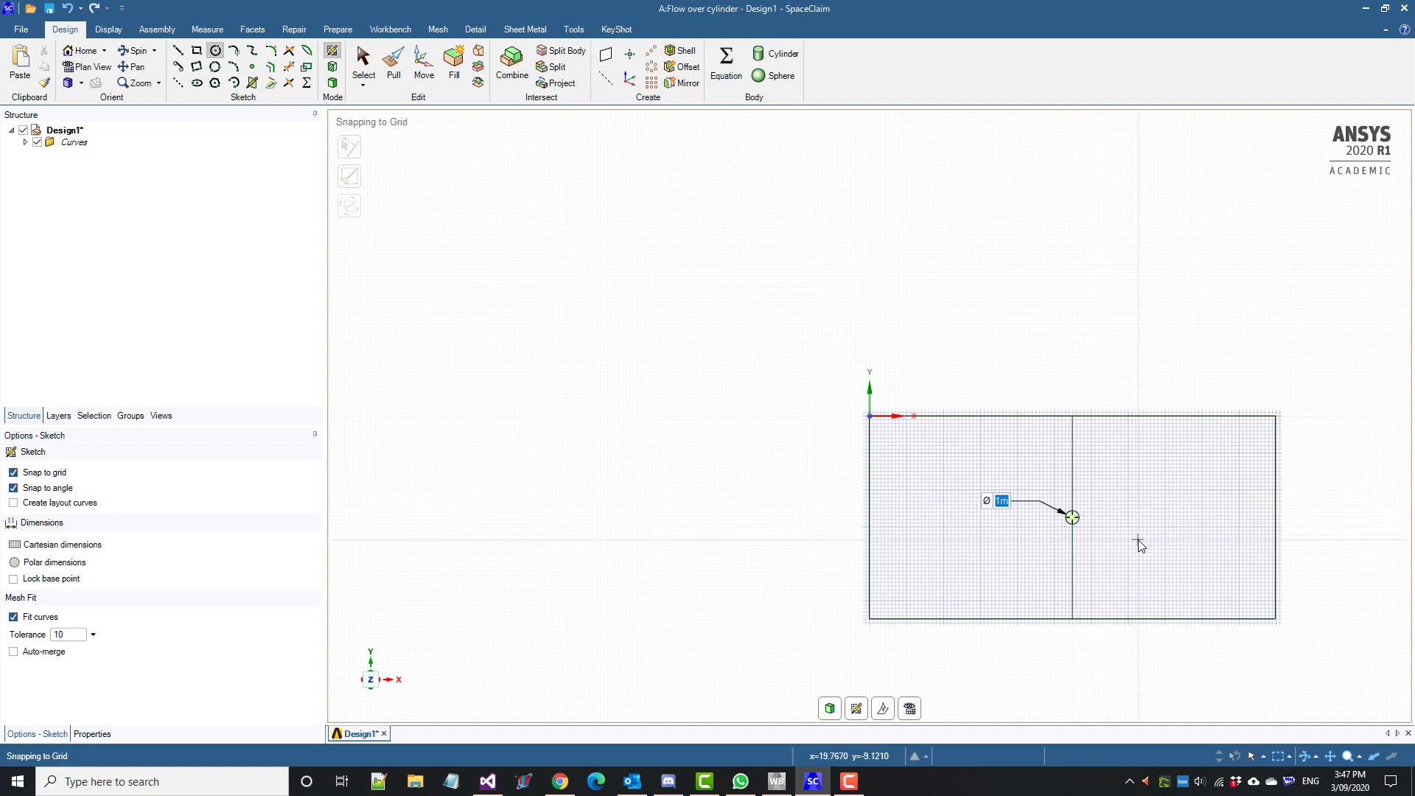
pyautogui.press('Escape')
# Delete the vertical helper line through the circle.
pyautogui.click(1073, 479)
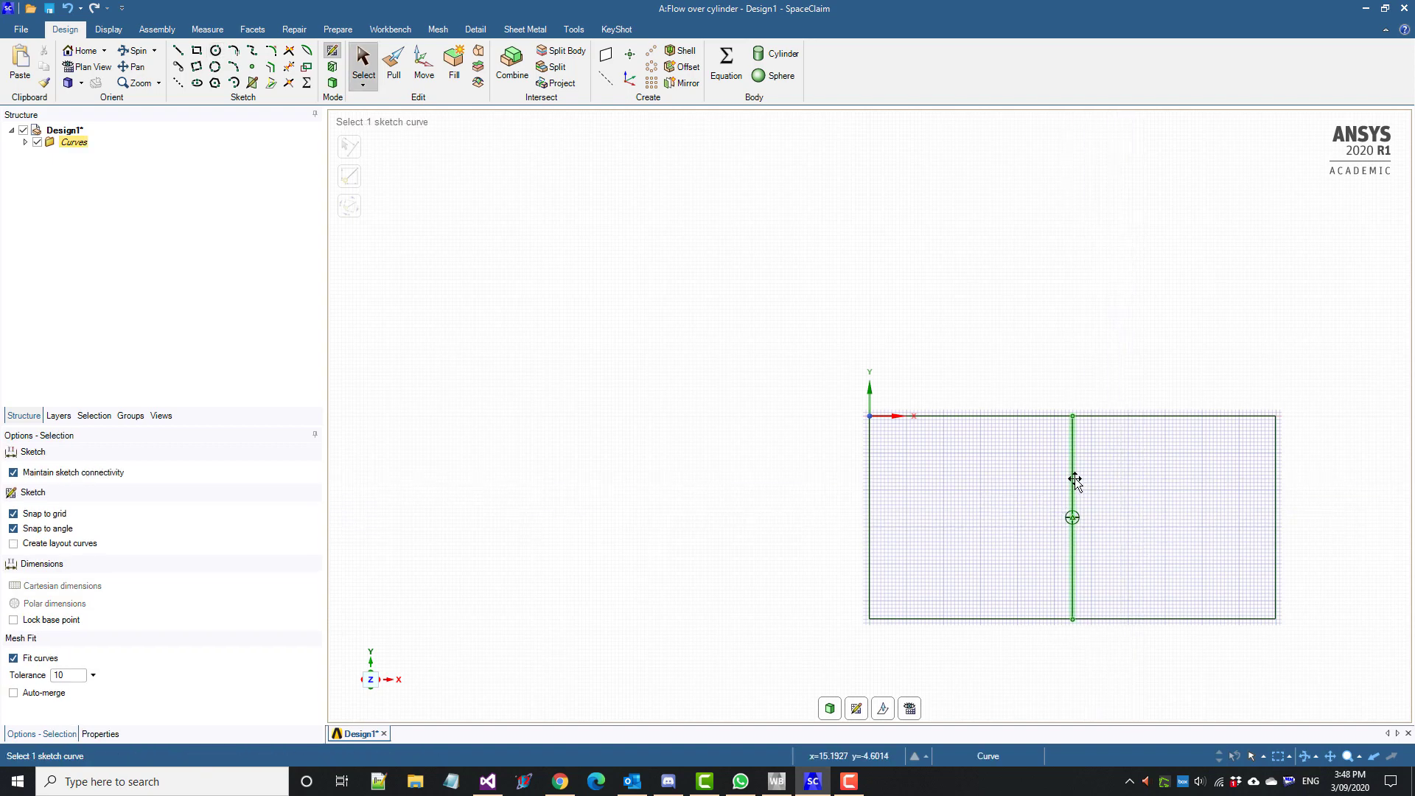
pyautogui.press('Delete')
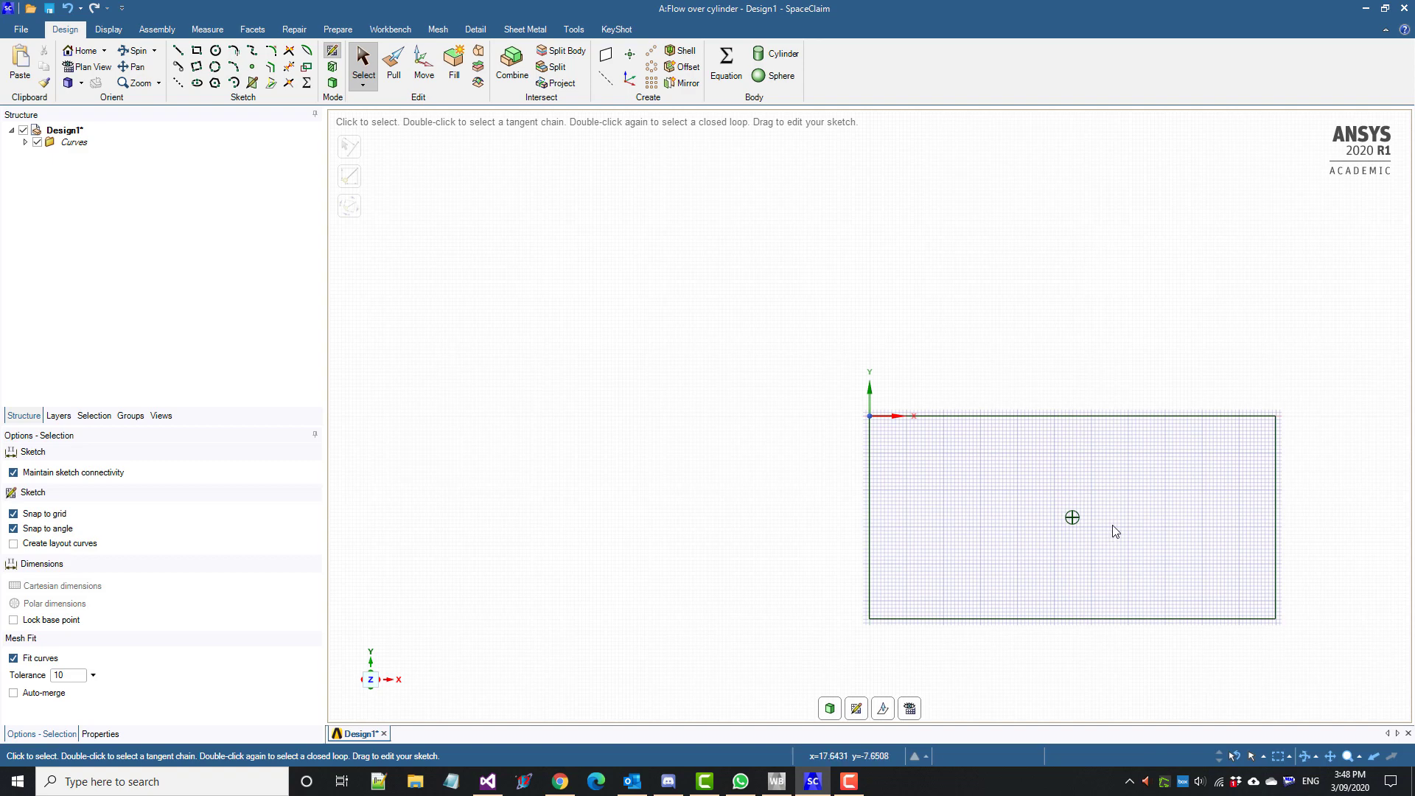
# Convert the rectangle and circle sketch into surfaces with Pull and delete the circular face to leave a cylinder hole.
pyautogui.scroll(2, 1114, 542)
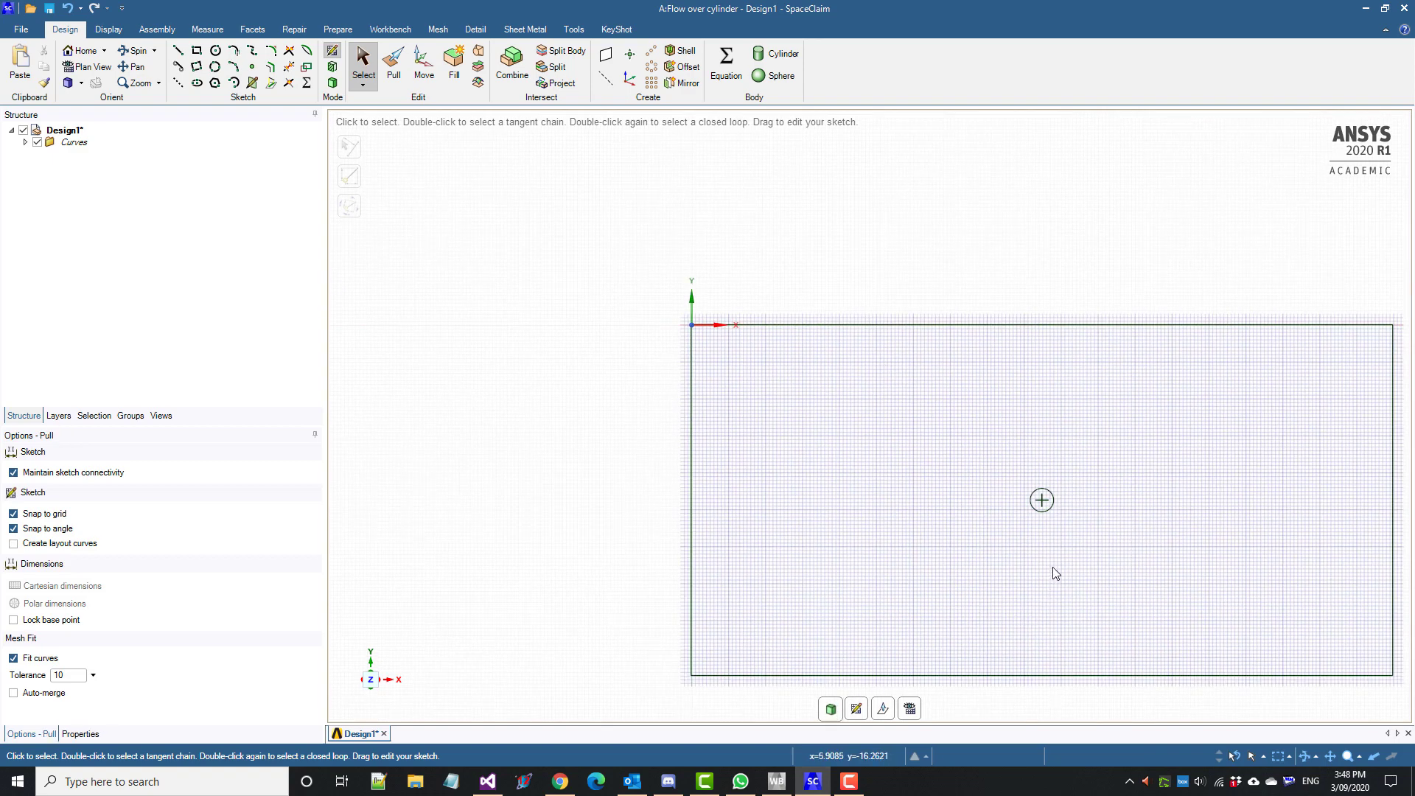
pyautogui.press('p')
pyautogui.moveTo(1045, 499); pyautogui.dragTo(1045, 499)
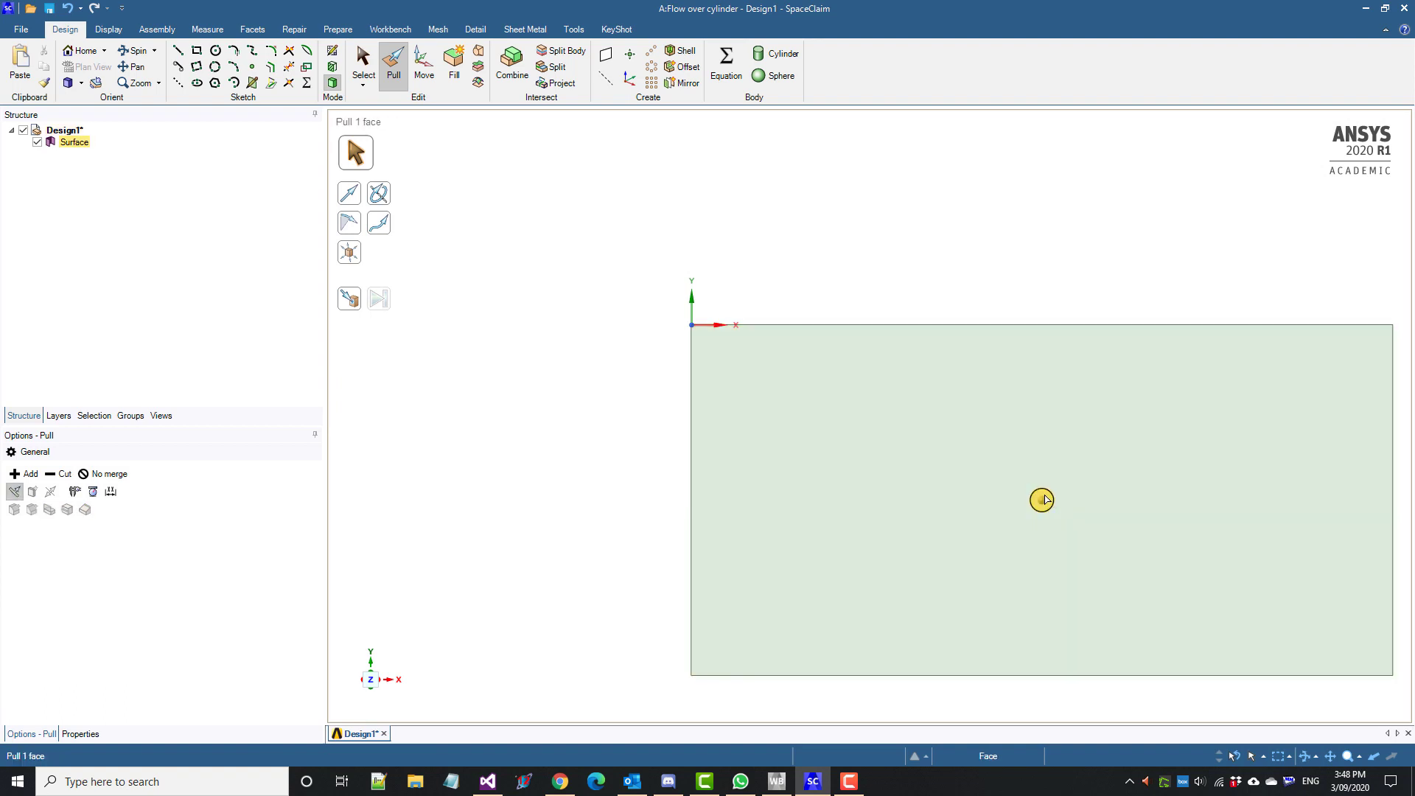
pyautogui.click(1045, 499)
pyautogui.rightClick(1045, 499)
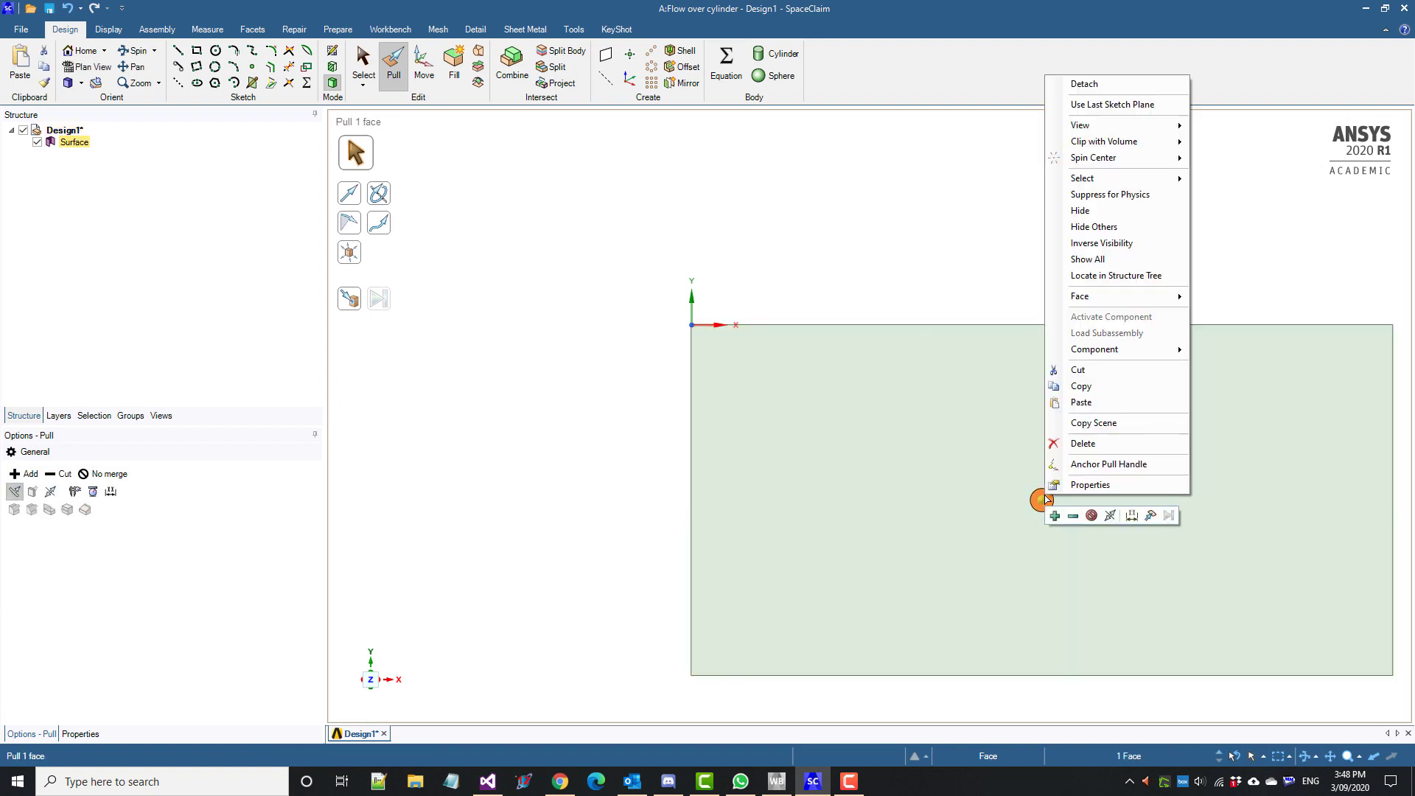
pyautogui.click(1120, 446)
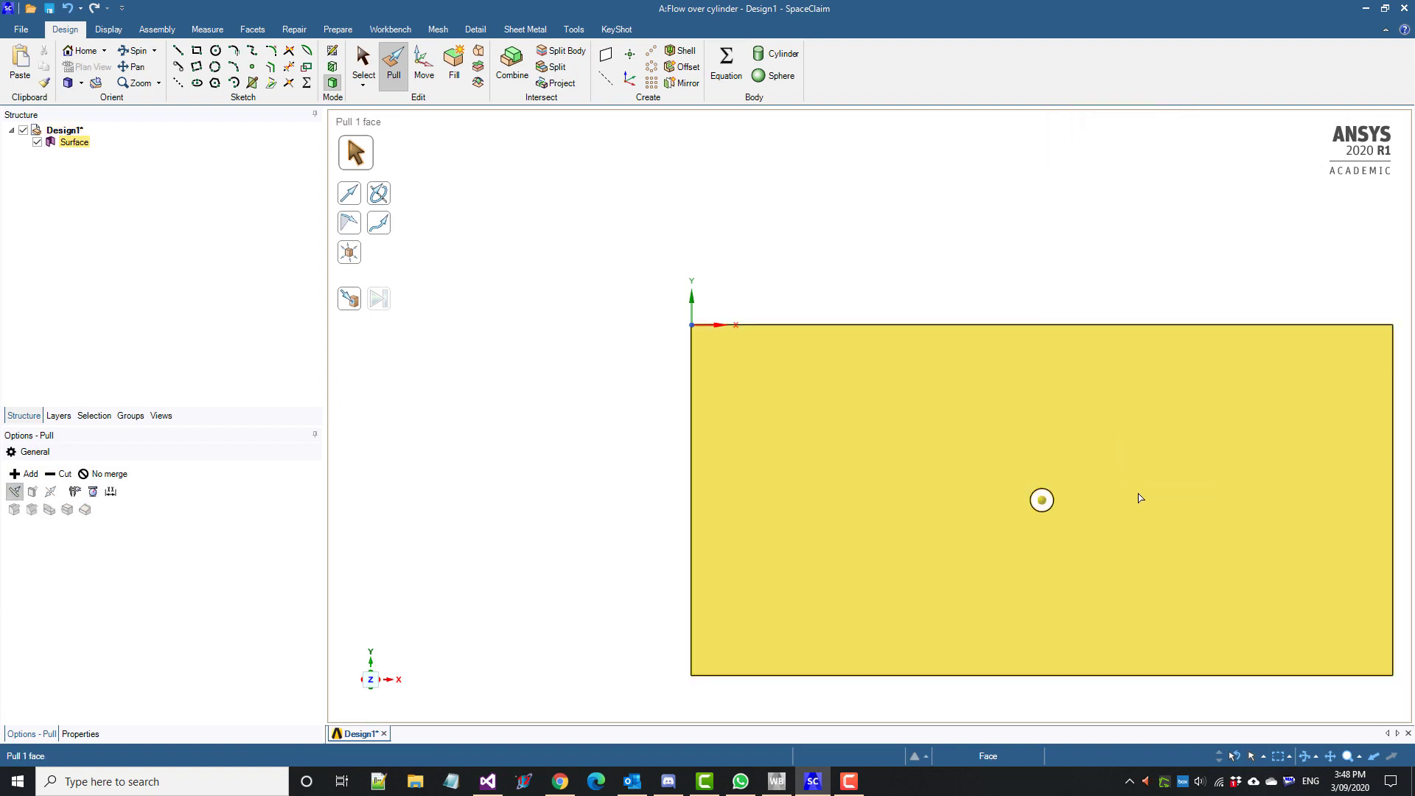
pyautogui.click(684, 314)
pyautogui.click(134, 50)
pyautogui.moveTo(524, 355); pyautogui.dragTo(567, 361)
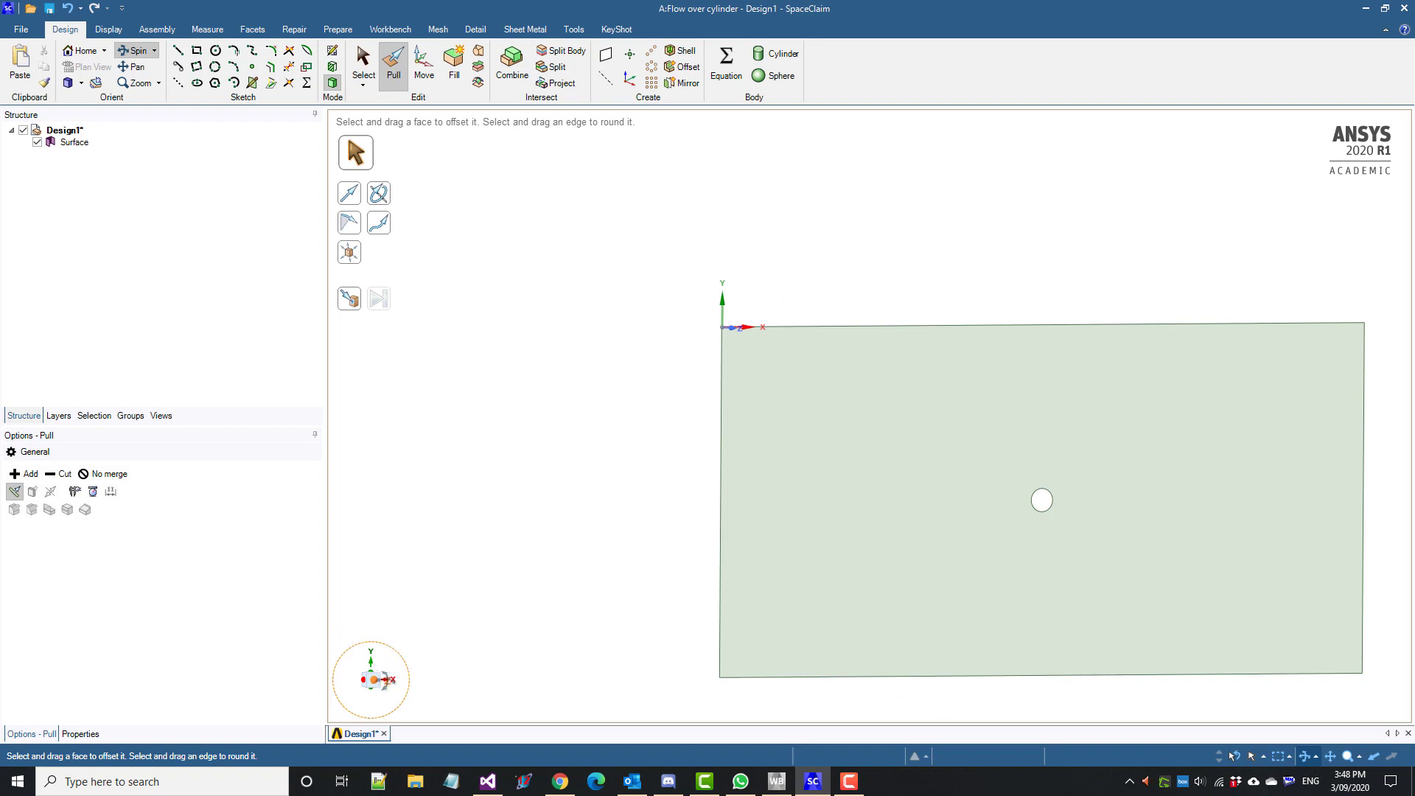
pyautogui.click(376, 679)
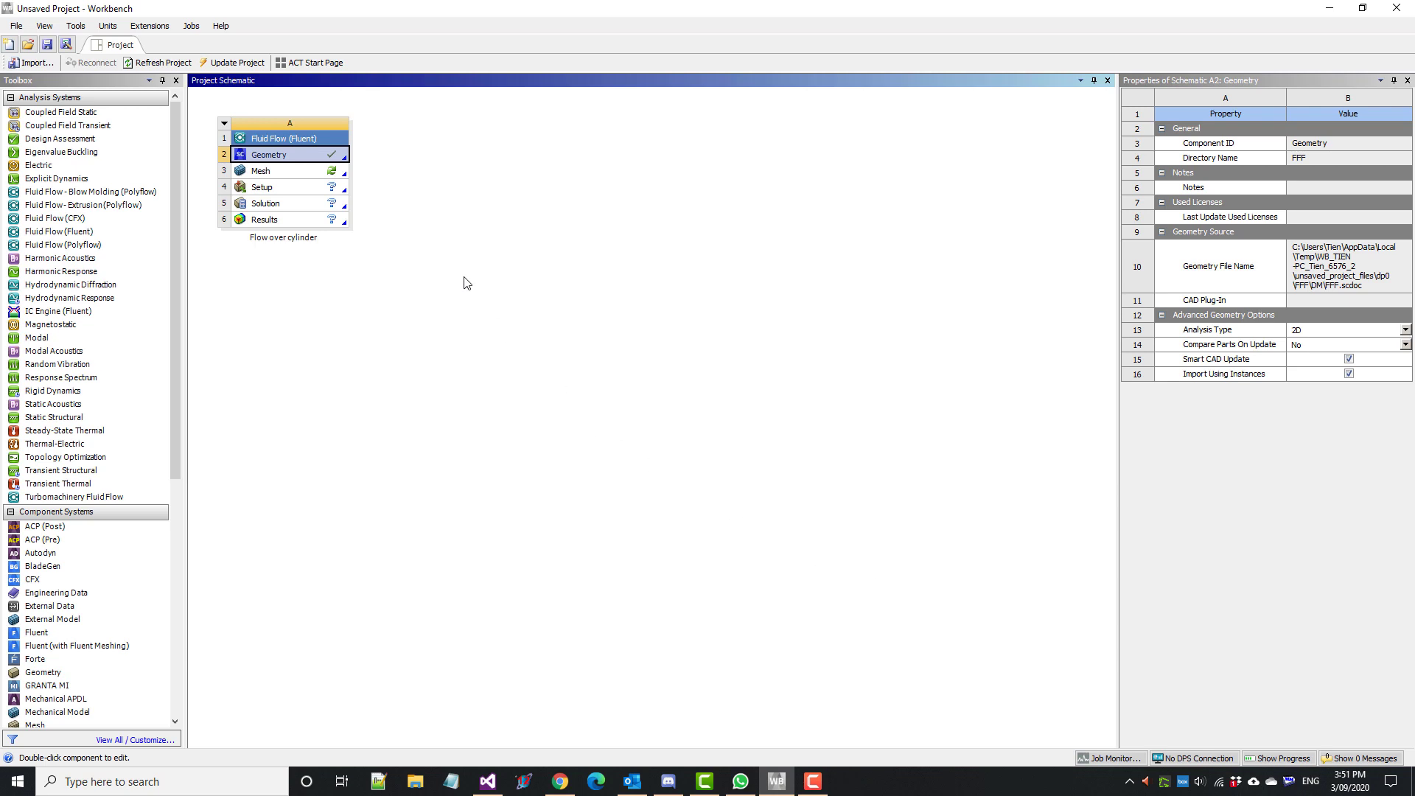
# Open the Mesh cell of the Flow over cylinder system and set the surface body's thickness to 0 mm.
pyautogui.doubleClick(343, 176)
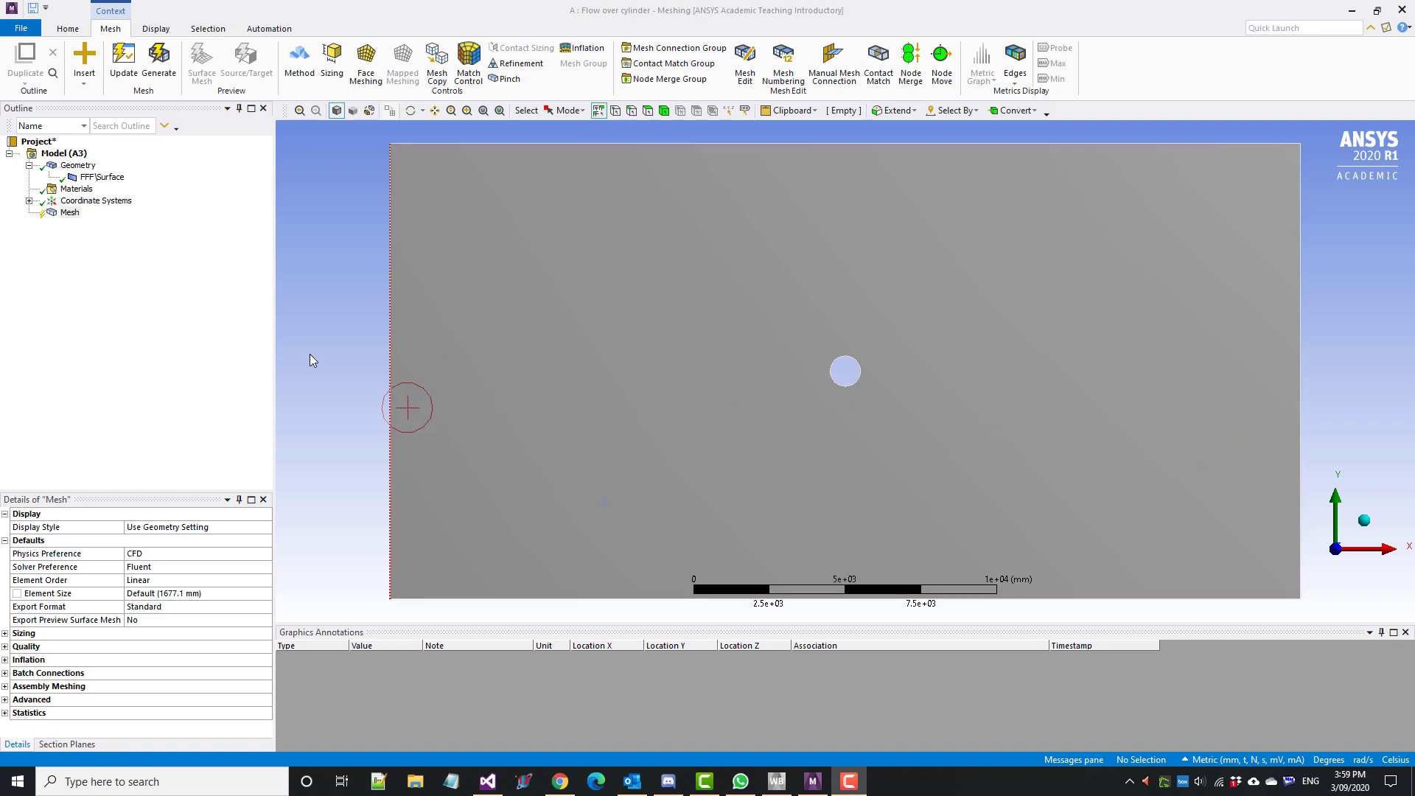
pyautogui.click(102, 177)
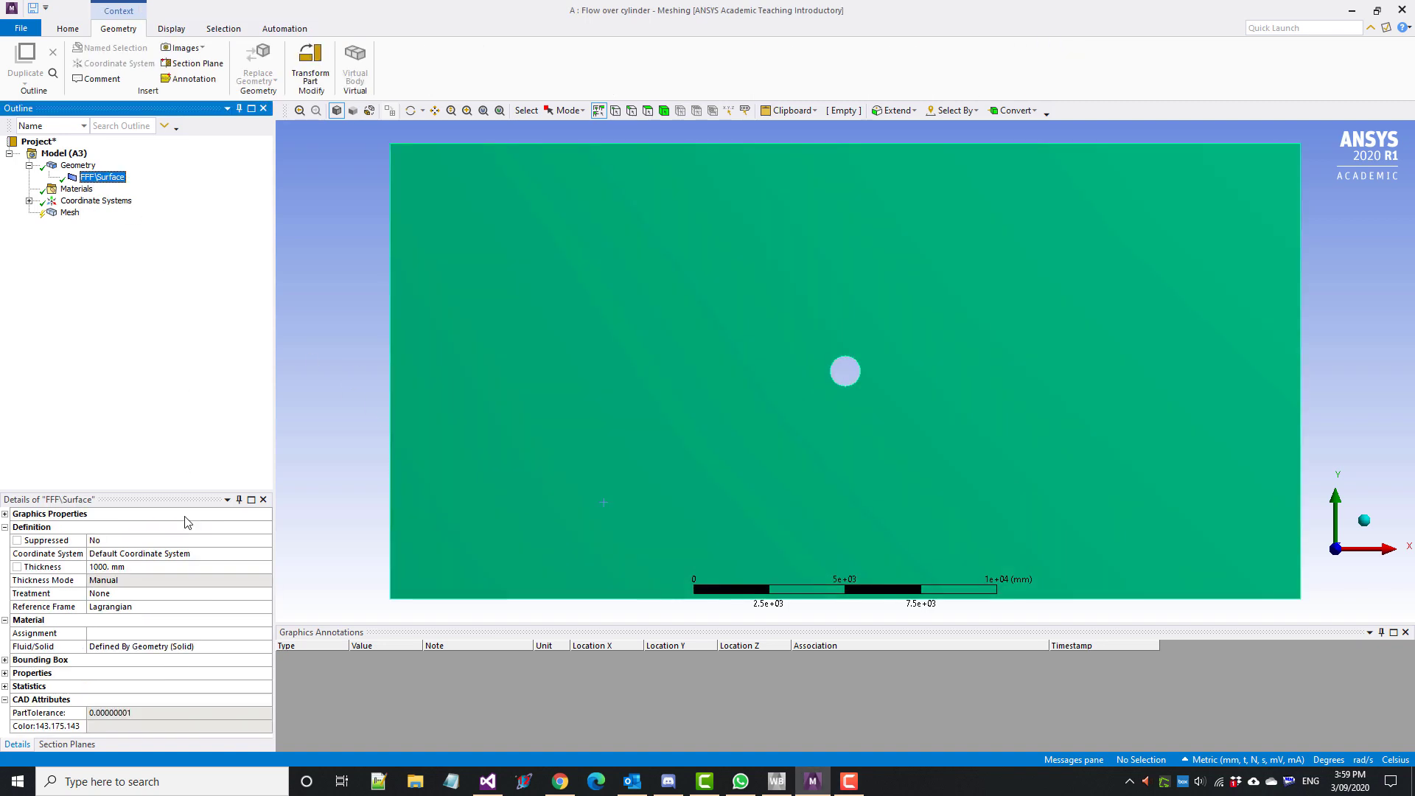
pyautogui.click(179, 567)
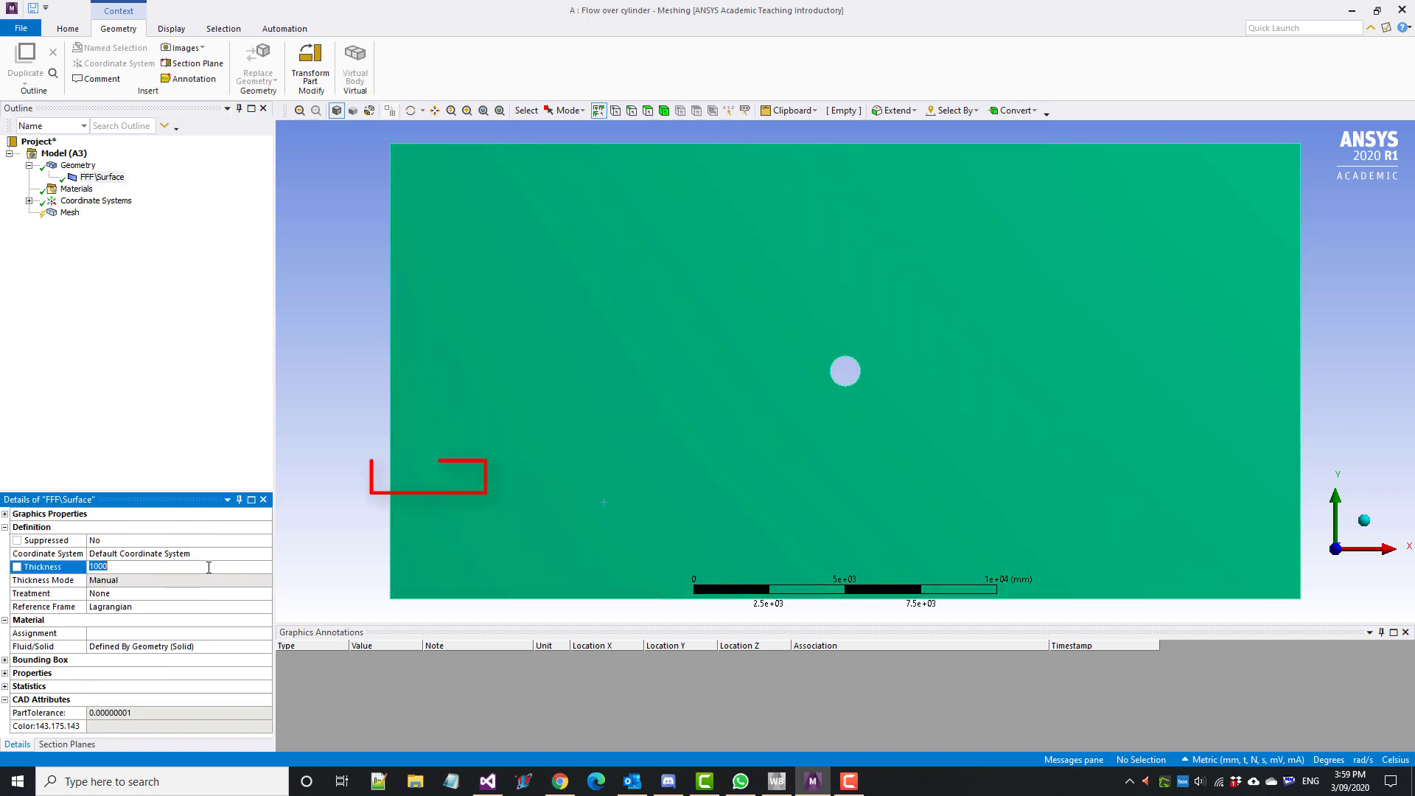
pyautogui.write('0')
pyautogui.press('Return')
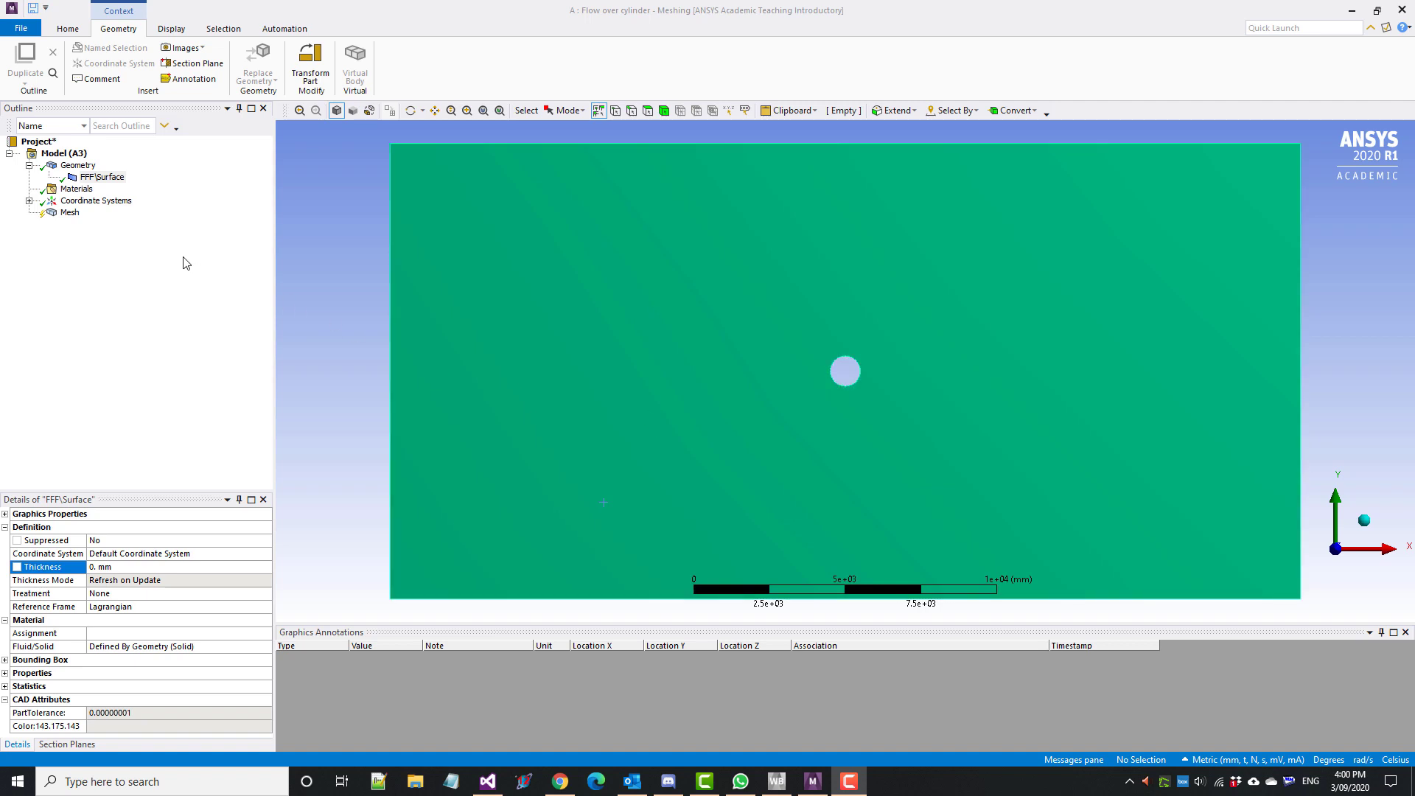
# Update the mesh of the fluid domain with the default settings.
pyautogui.click(70, 212)
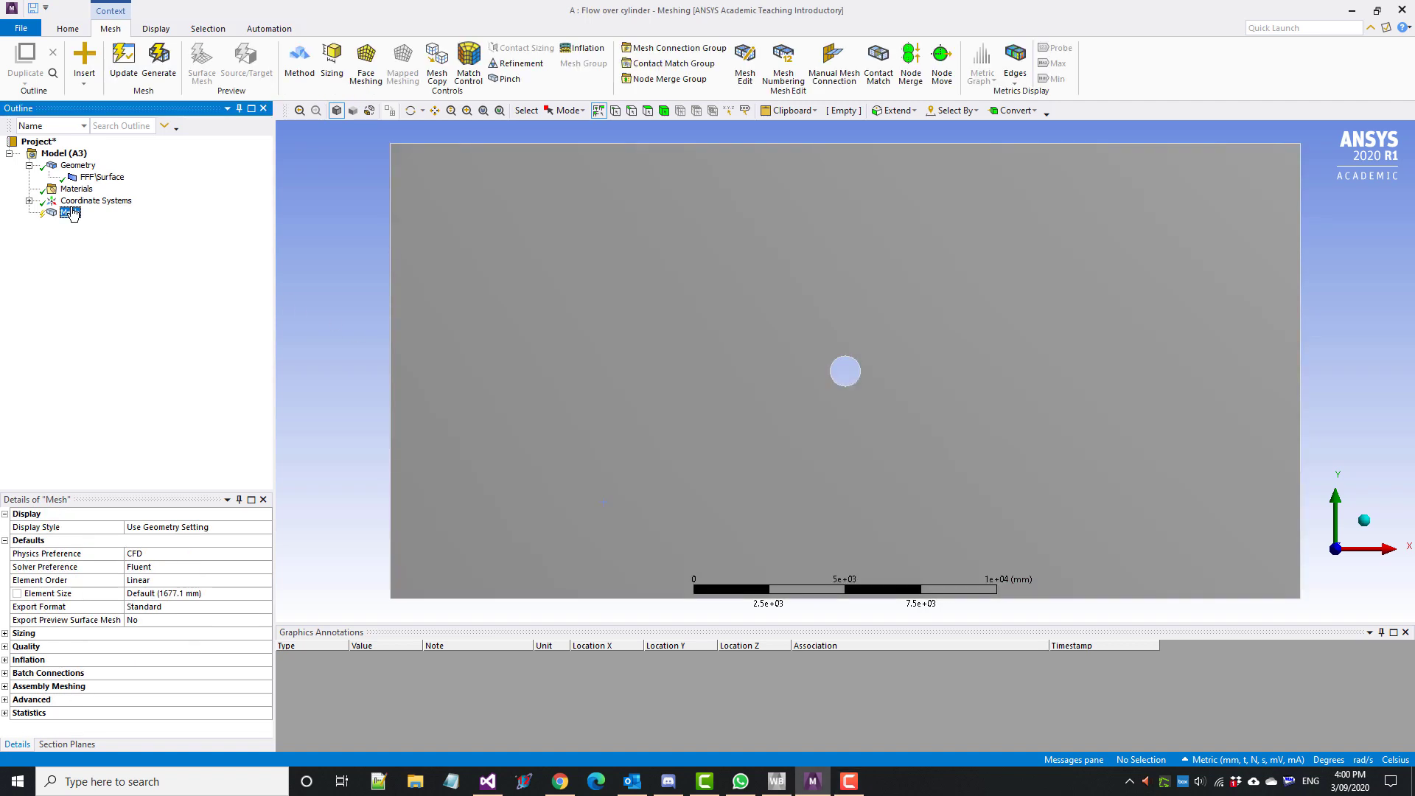
pyautogui.click(125, 63)
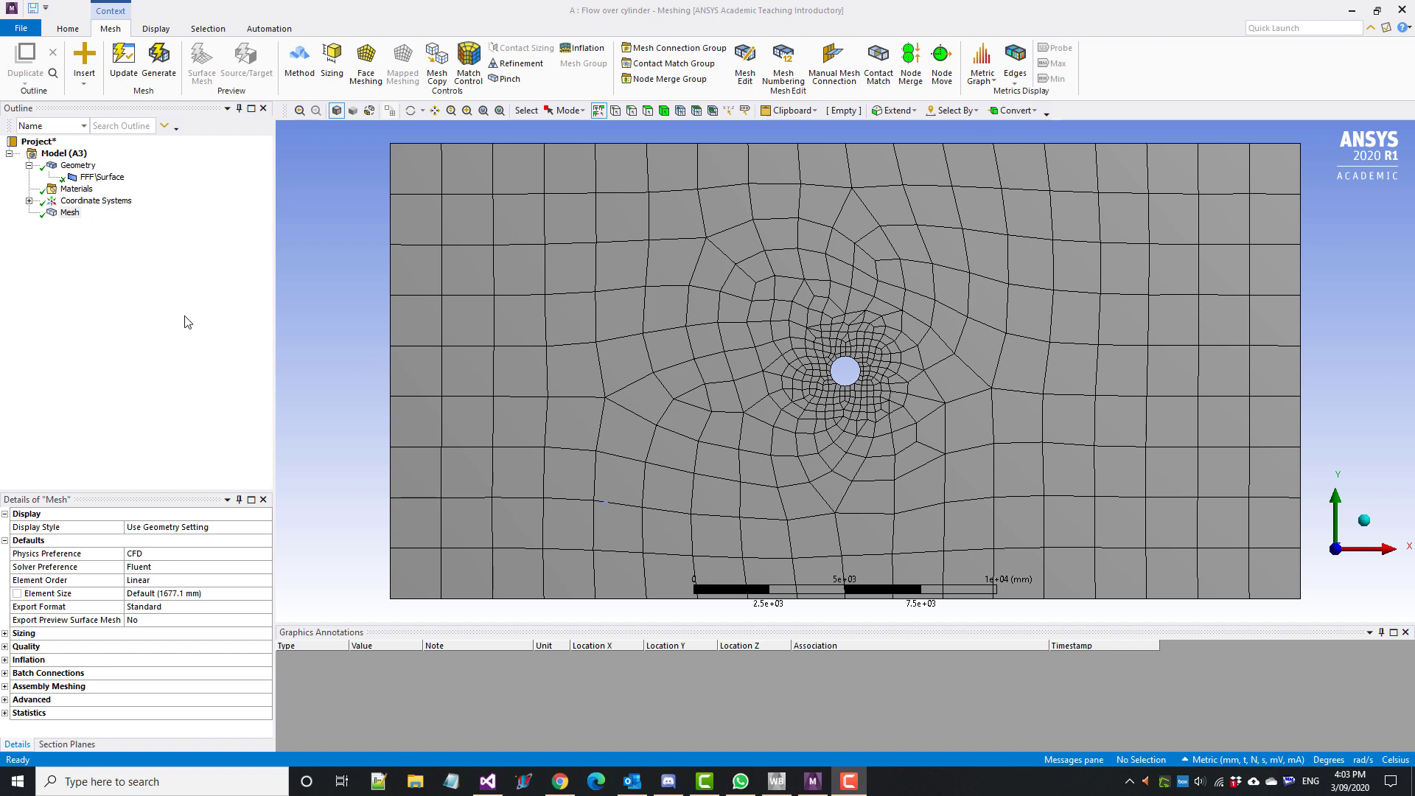
# Insert a mesh method on the surface body and set the method to Triangles.
pyautogui.click(398, 261)
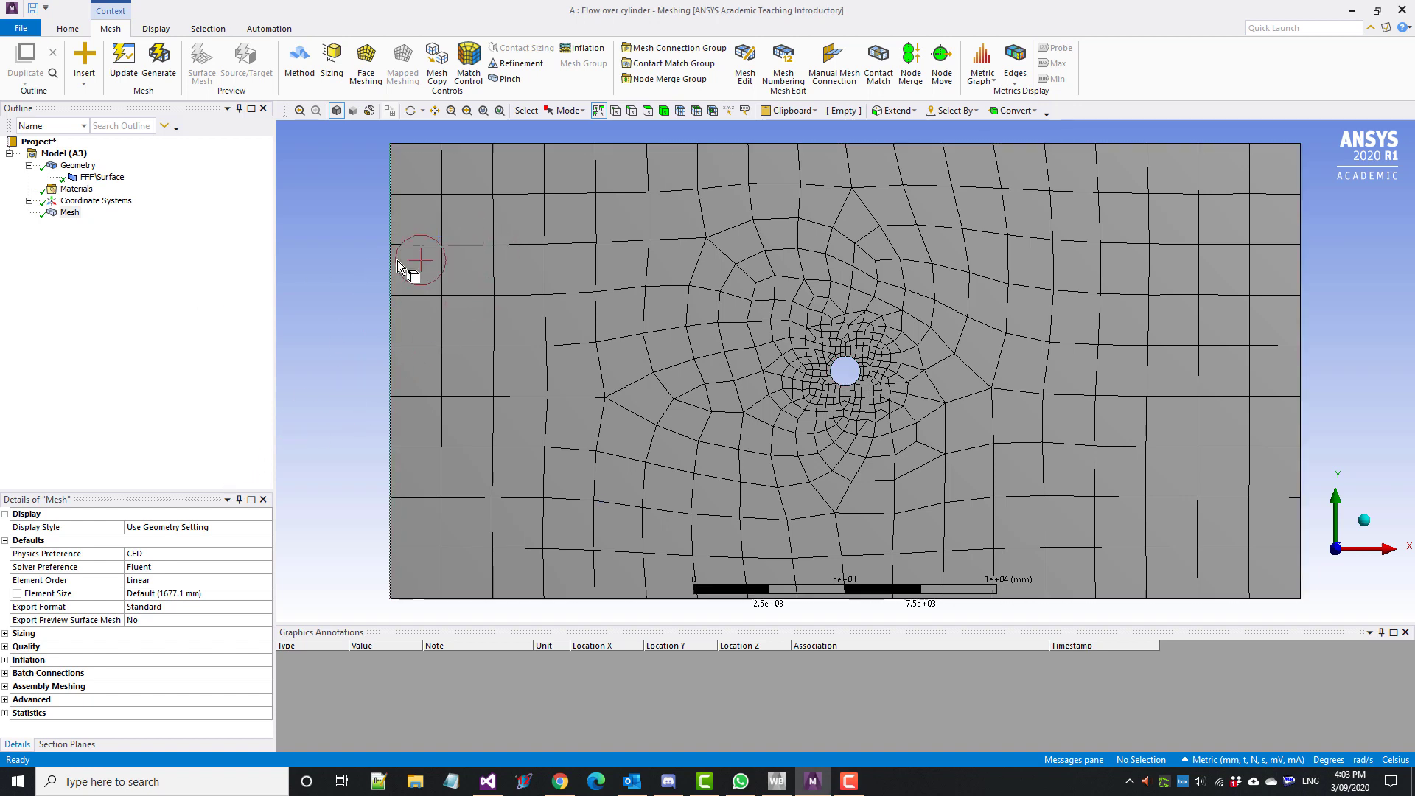
pyautogui.click(663, 110)
pyautogui.click(598, 215)
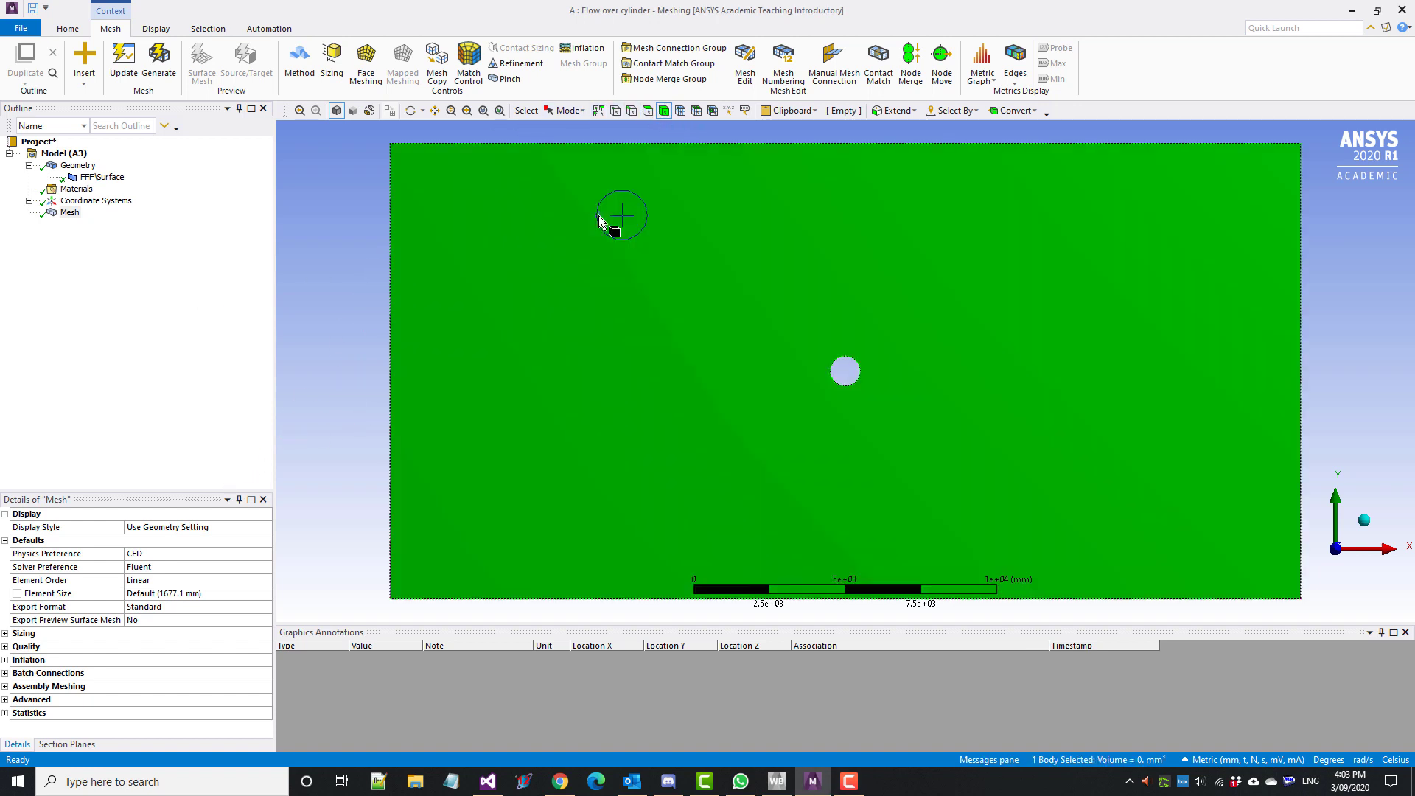
pyautogui.rightClick(478, 233)
pyautogui.moveTo(658, 243)
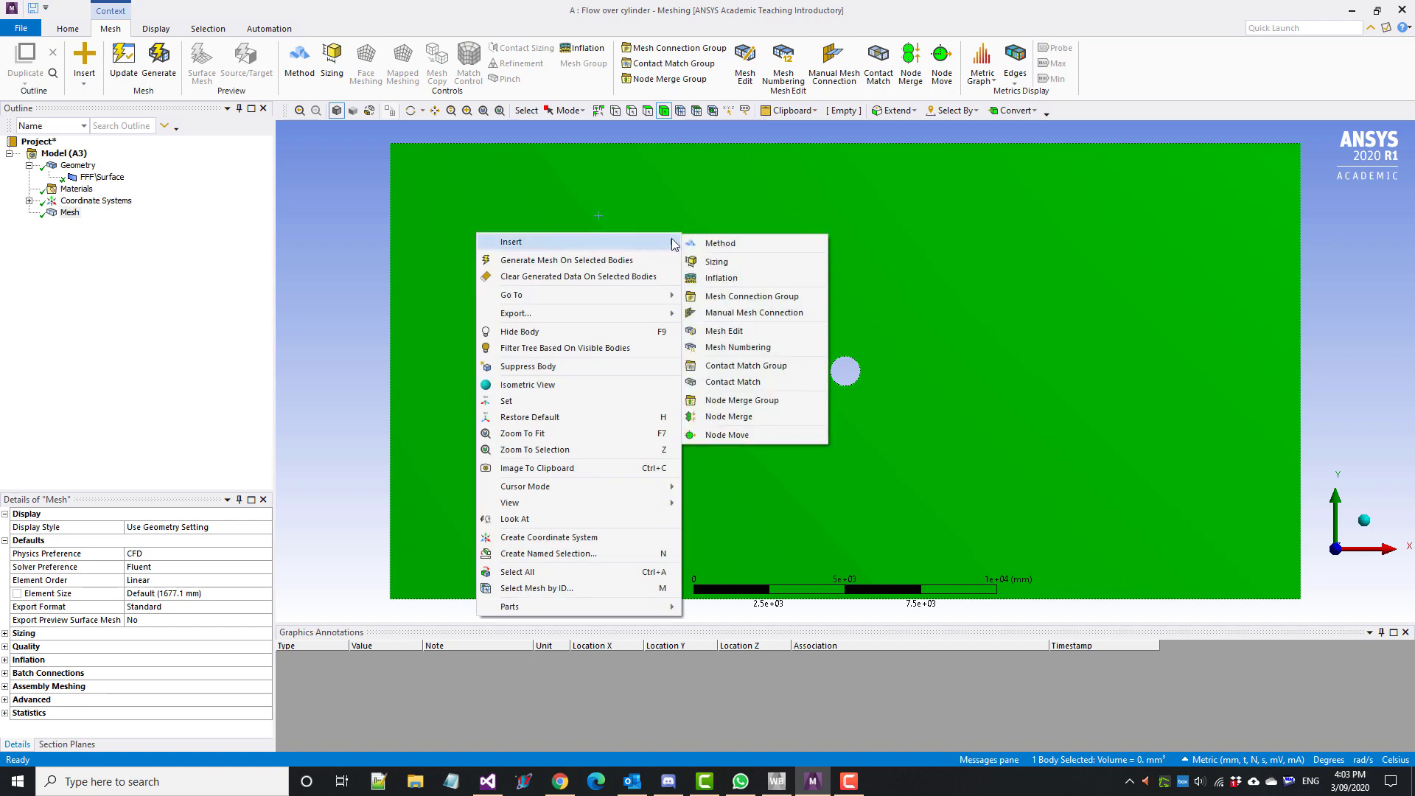
pyautogui.click(759, 243)
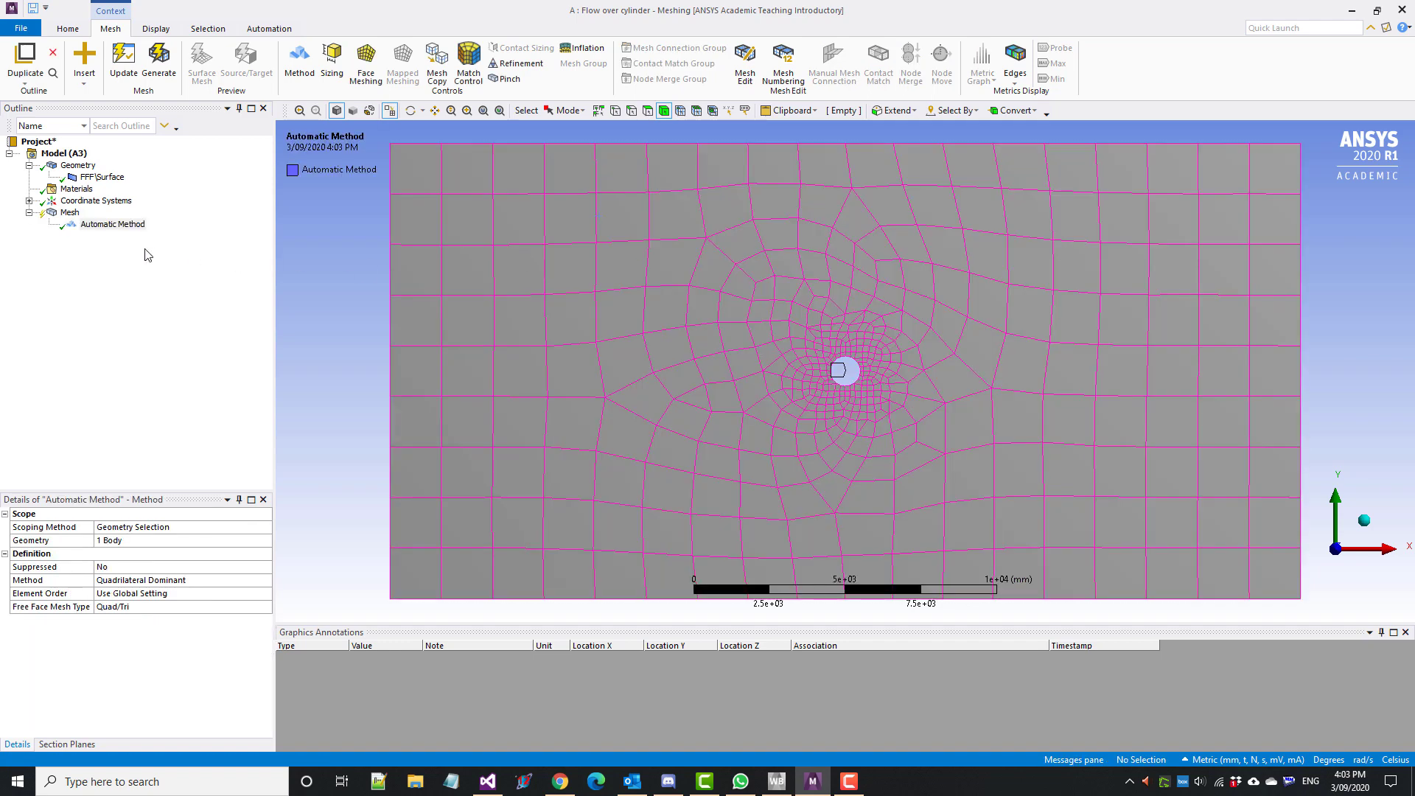
pyautogui.click(118, 225)
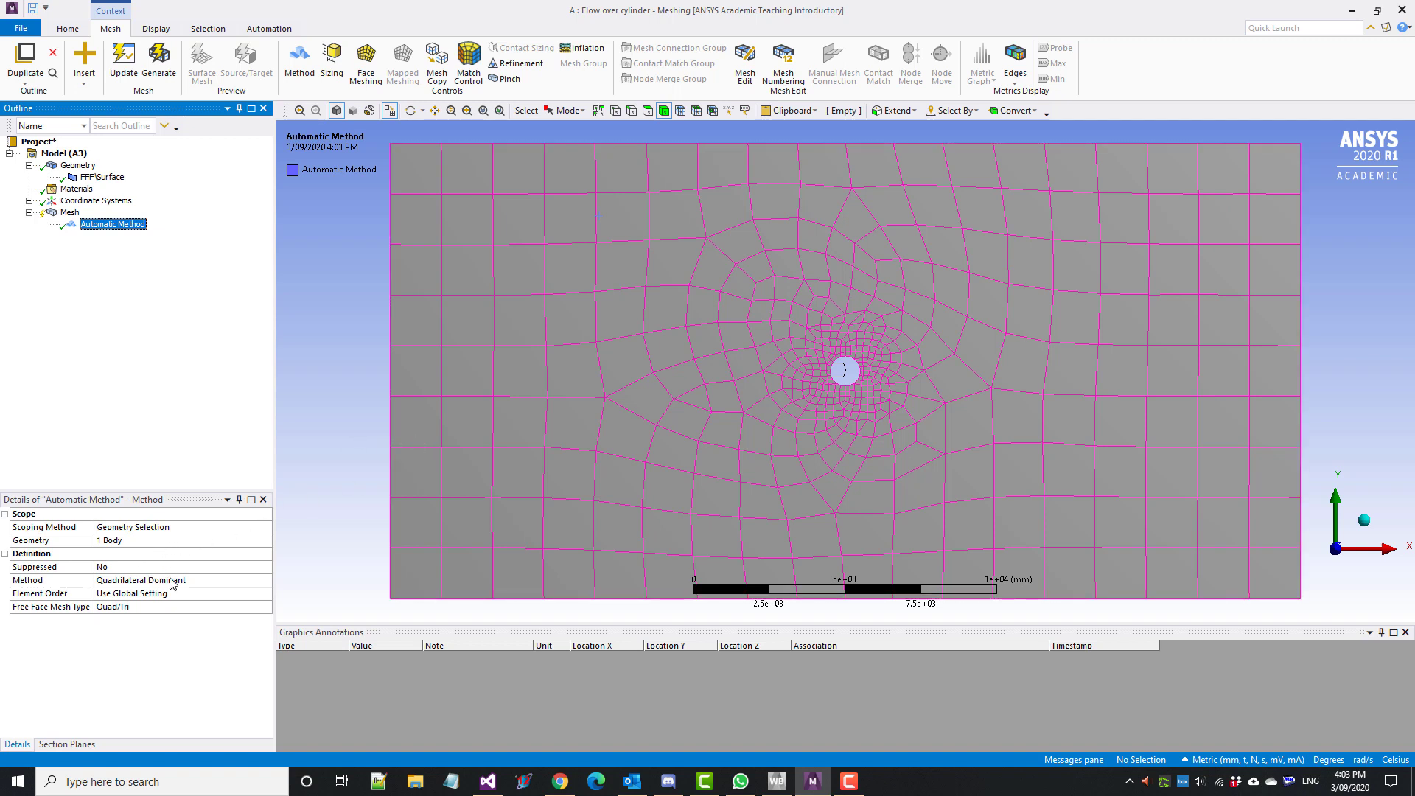
pyautogui.click(169, 581)
pyautogui.click(170, 581)
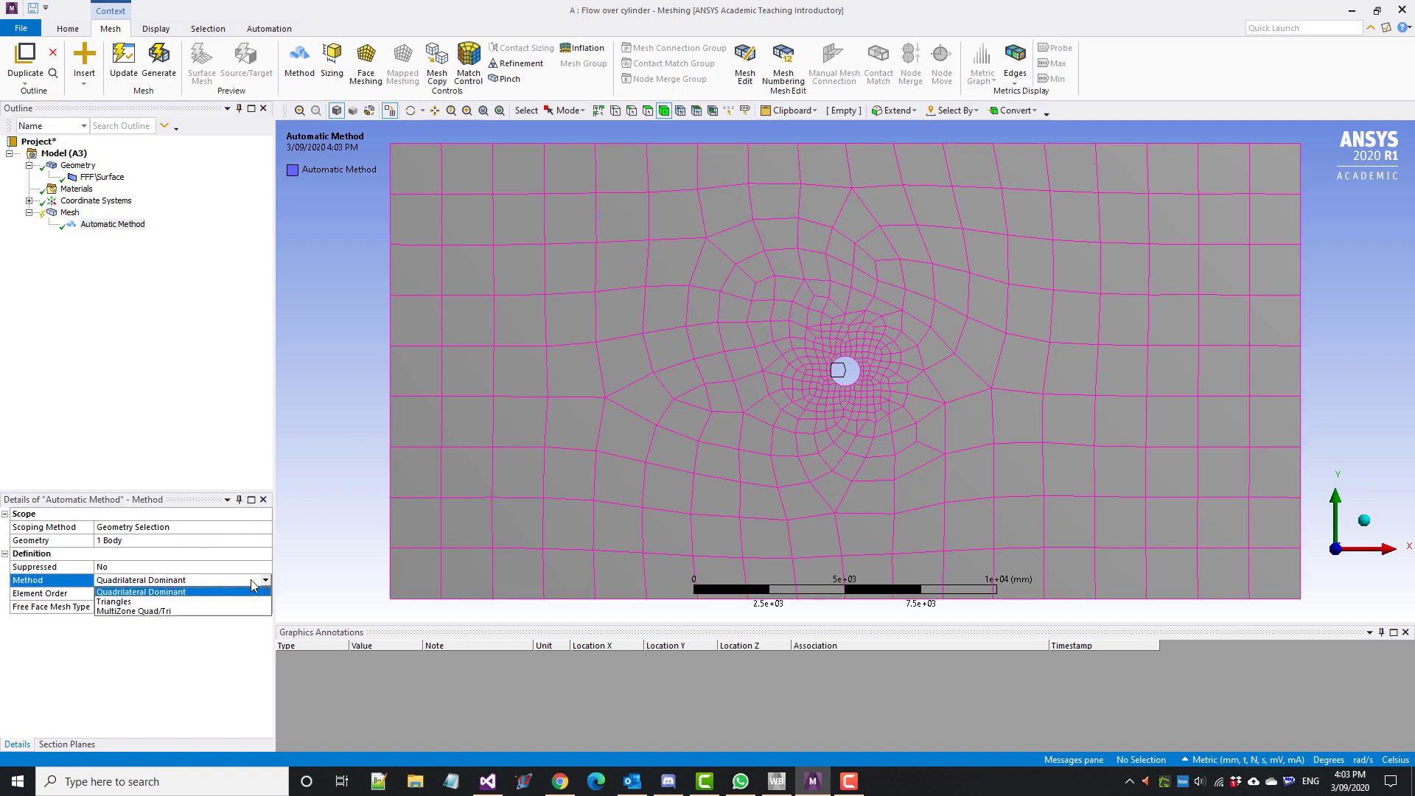
pyautogui.click(140, 602)
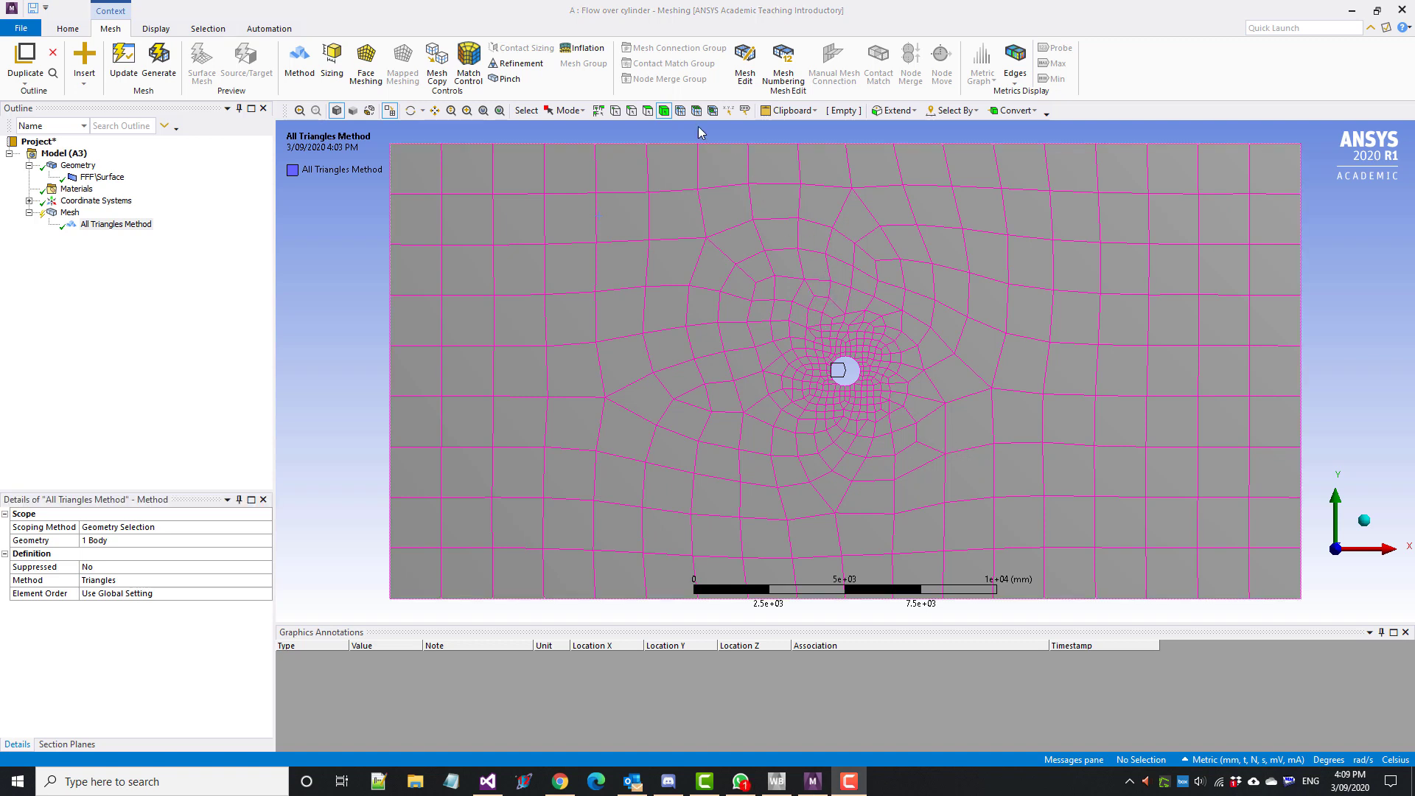
# Insert an edge sizing on the cylinder's circular edge with an element size of 25 mm.
pyautogui.click(634, 112)
pyautogui.click(842, 363)
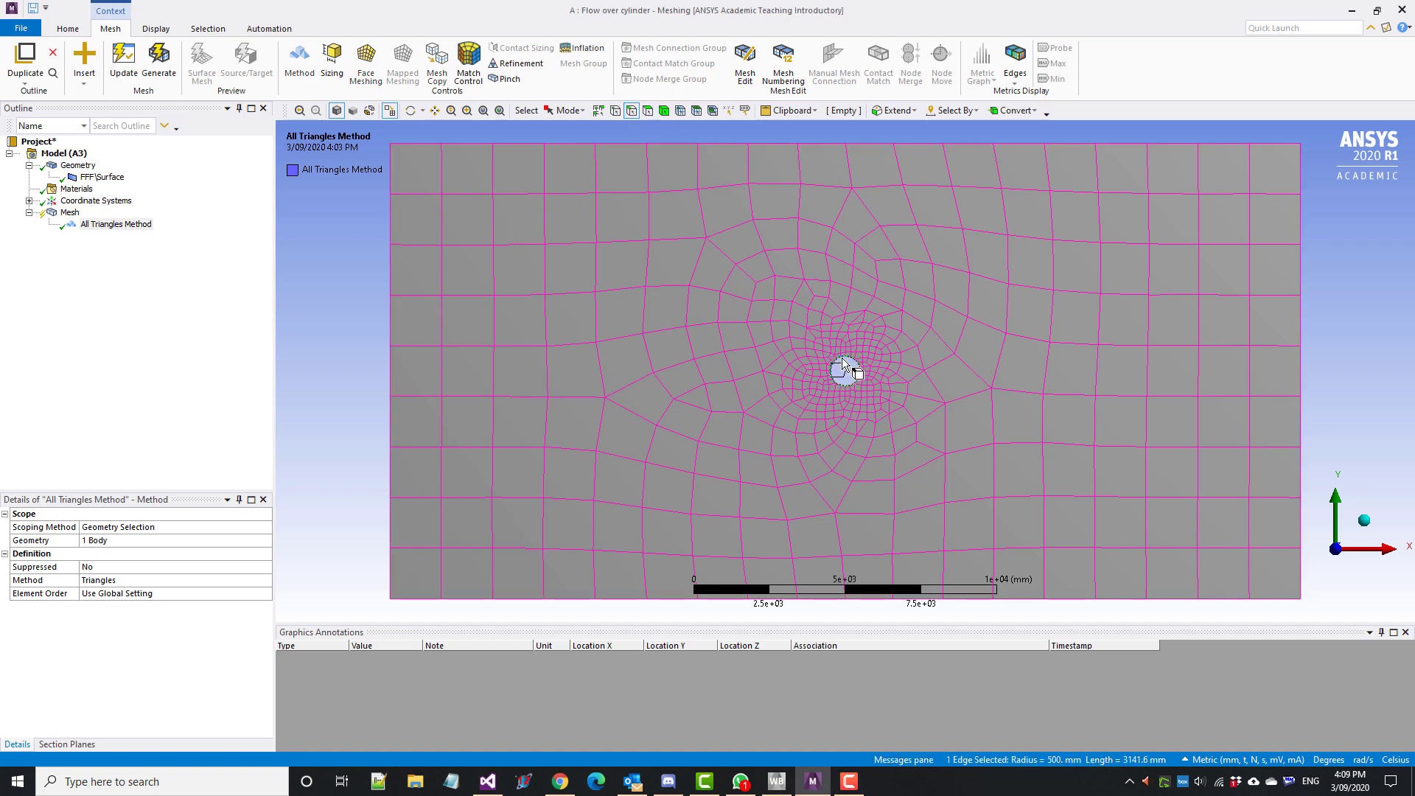
pyautogui.rightClick(843, 363)
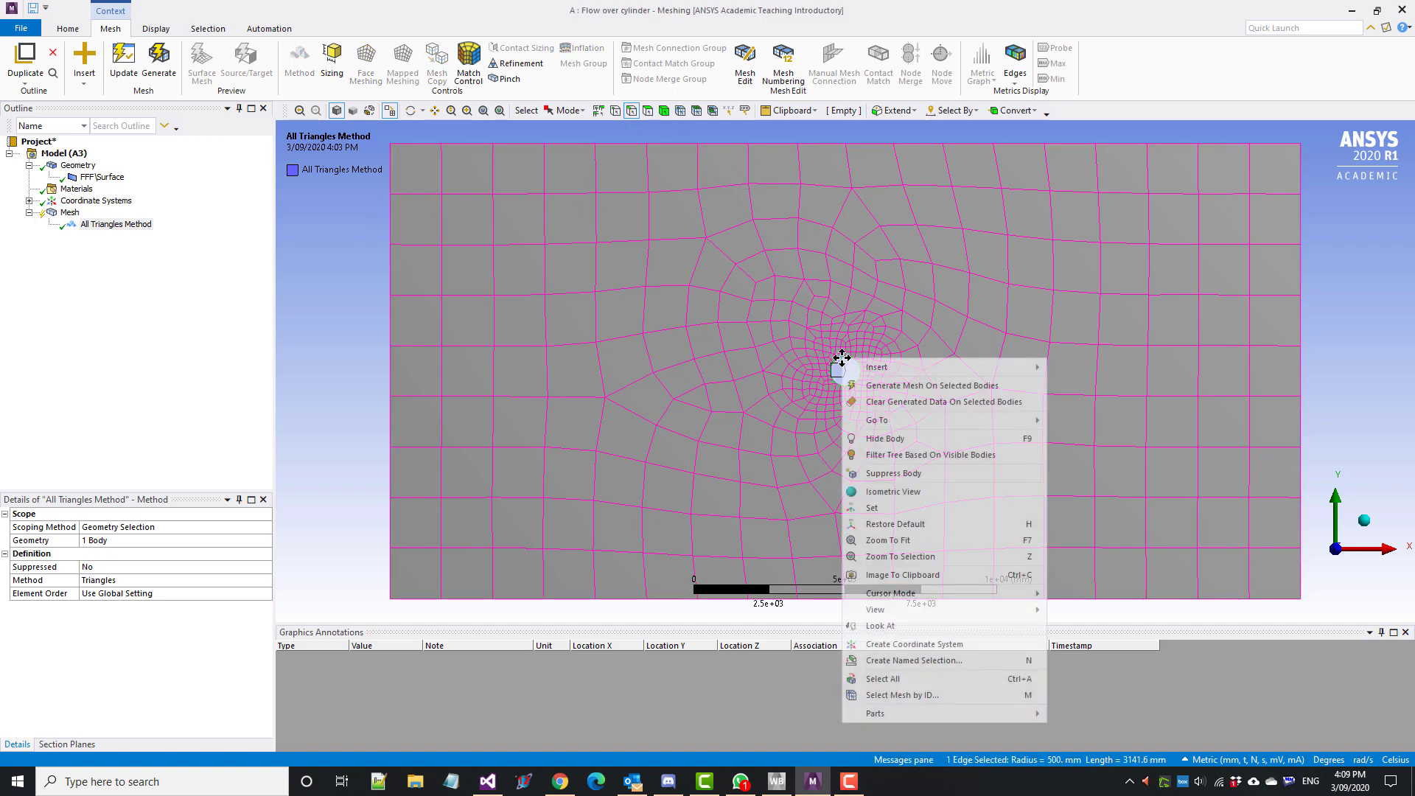
pyautogui.moveTo(913, 367)
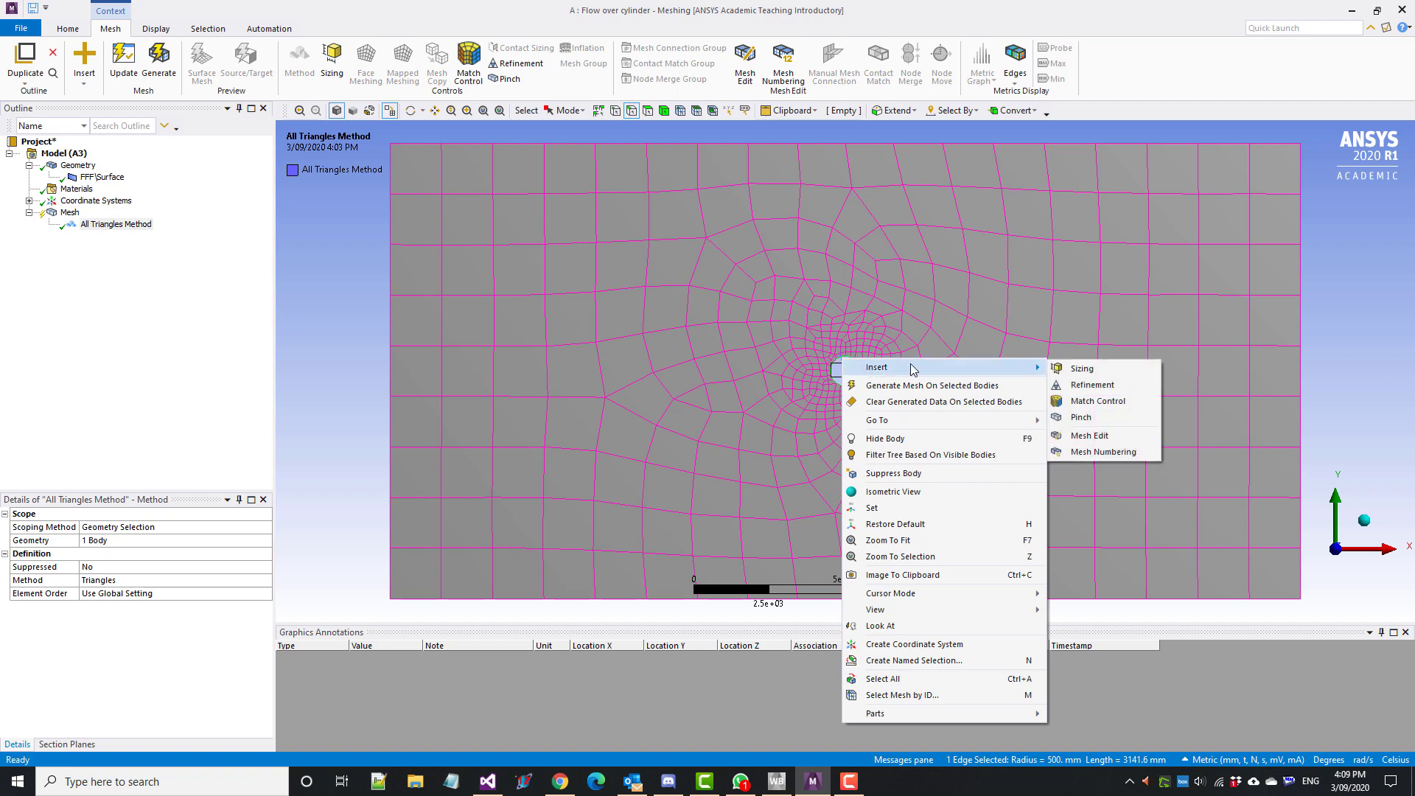
pyautogui.click(1079, 370)
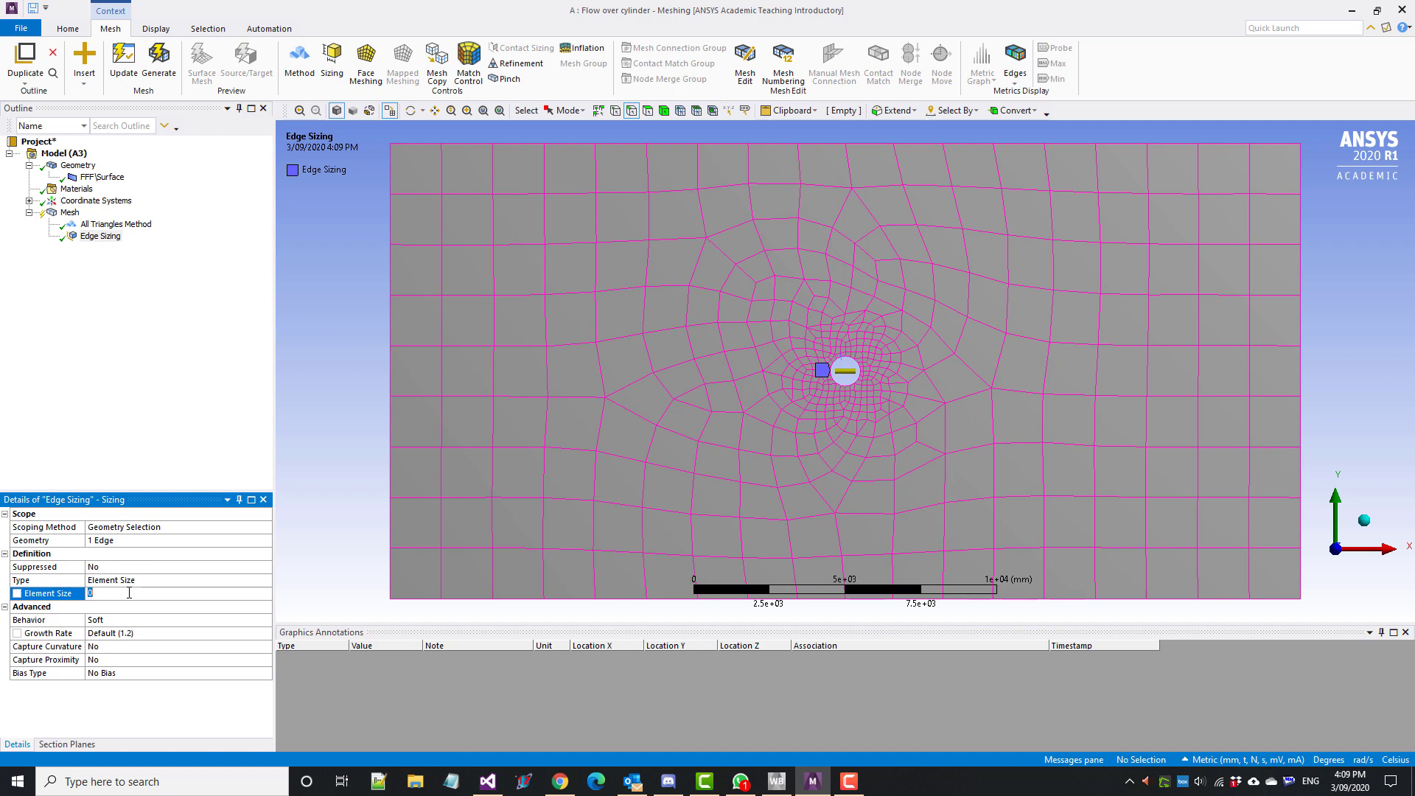
pyautogui.press('Return')
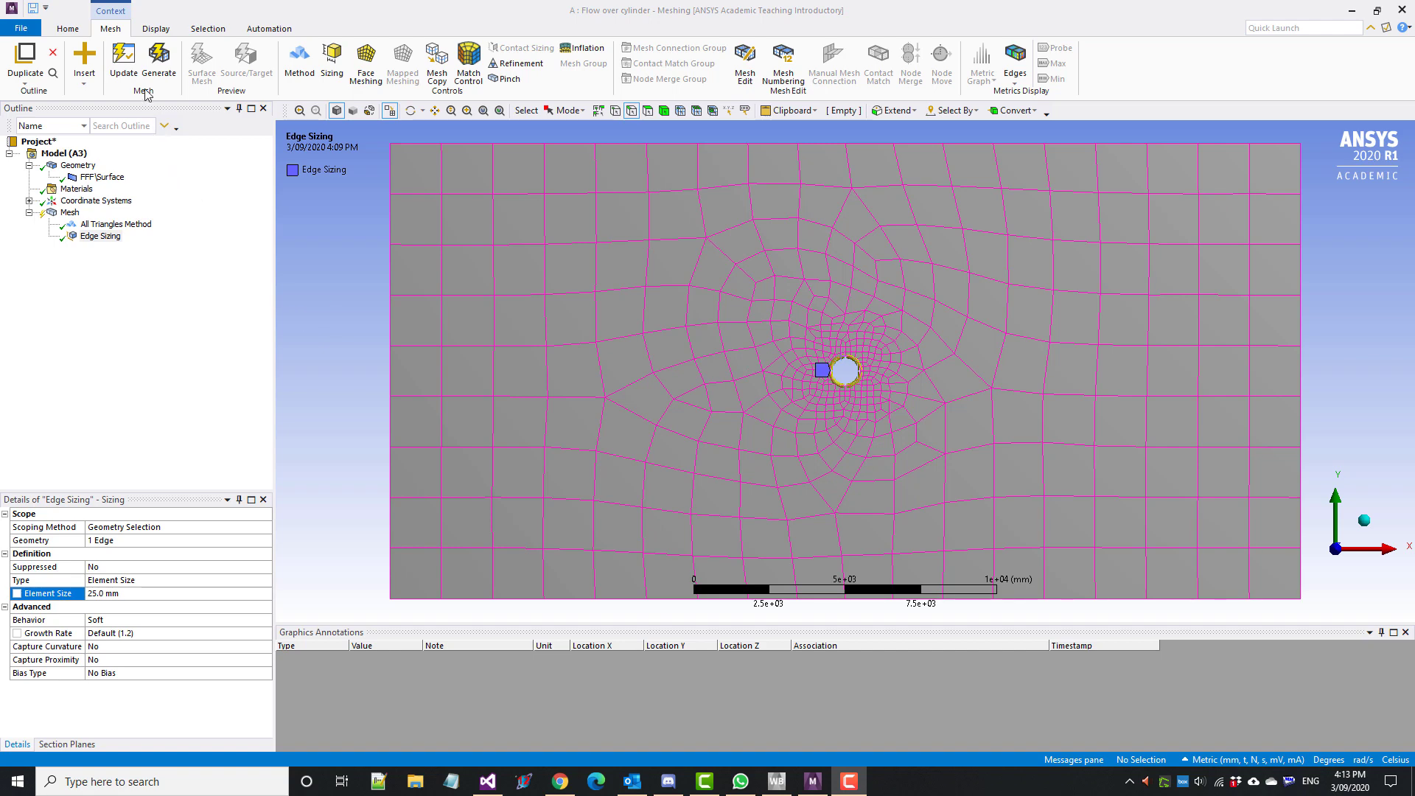
# Update the mesh and examine the refined elements around the cylinder.
pyautogui.click(131, 80)
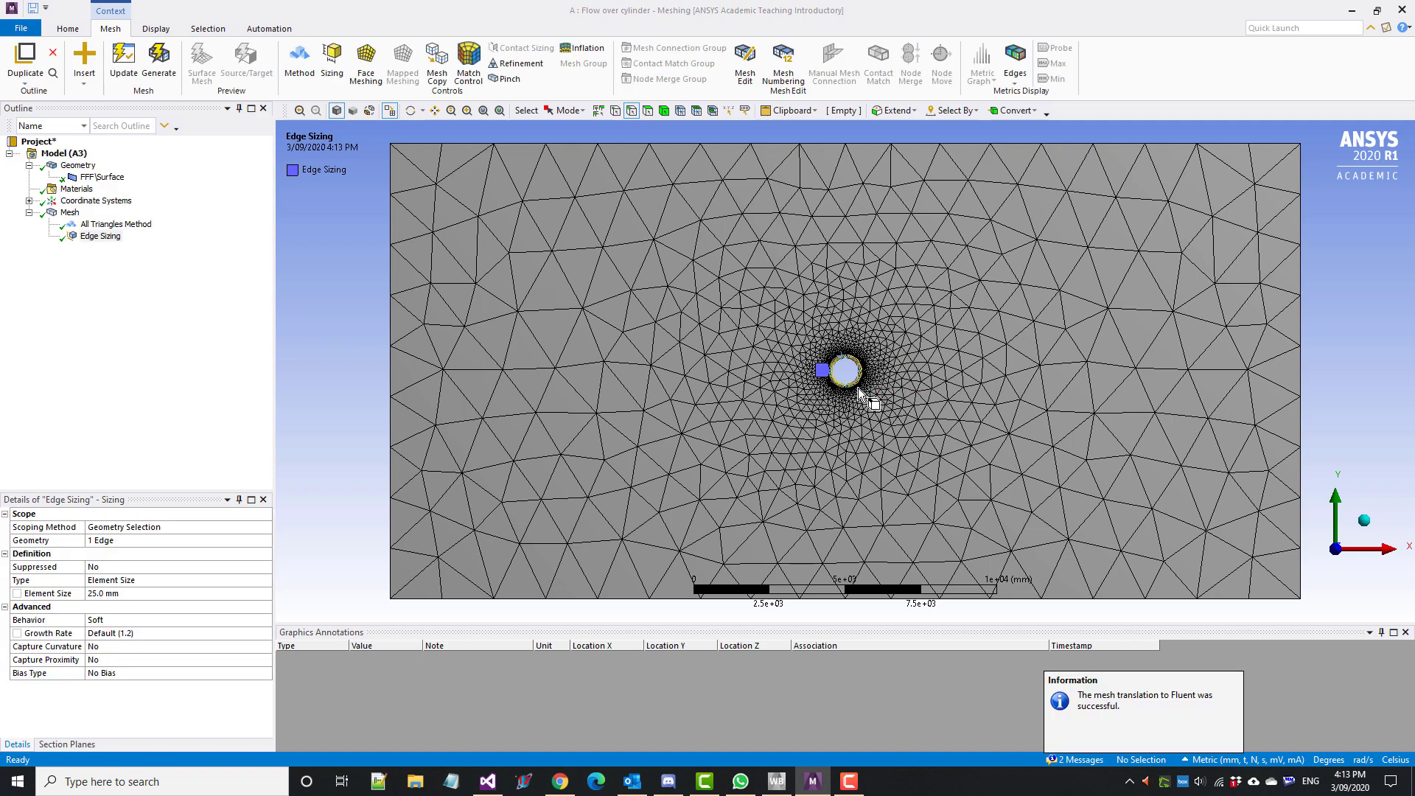
pyautogui.scroll(10, 859, 387)
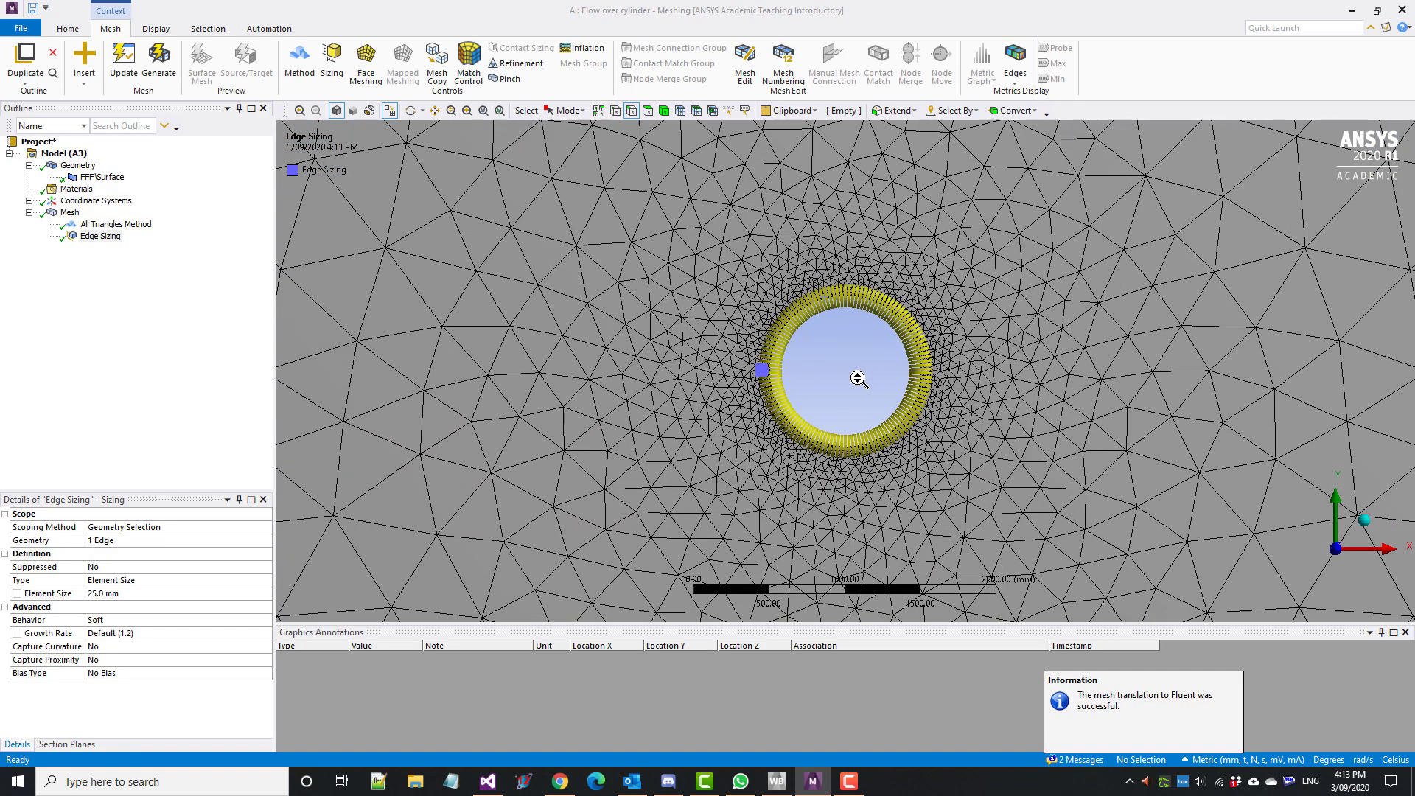
pyautogui.scroll(3, 859, 379)
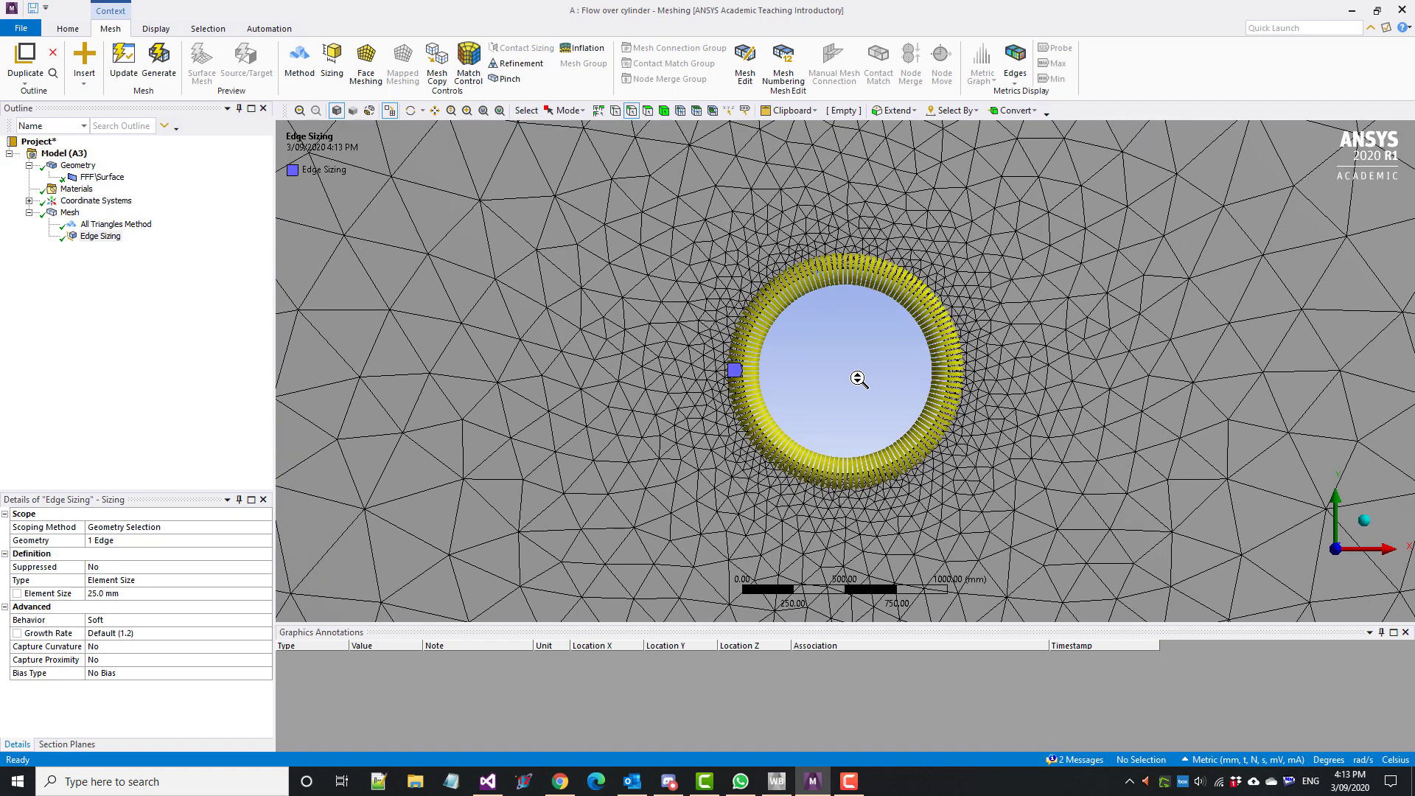
pyautogui.scroll(-12, 858, 379)
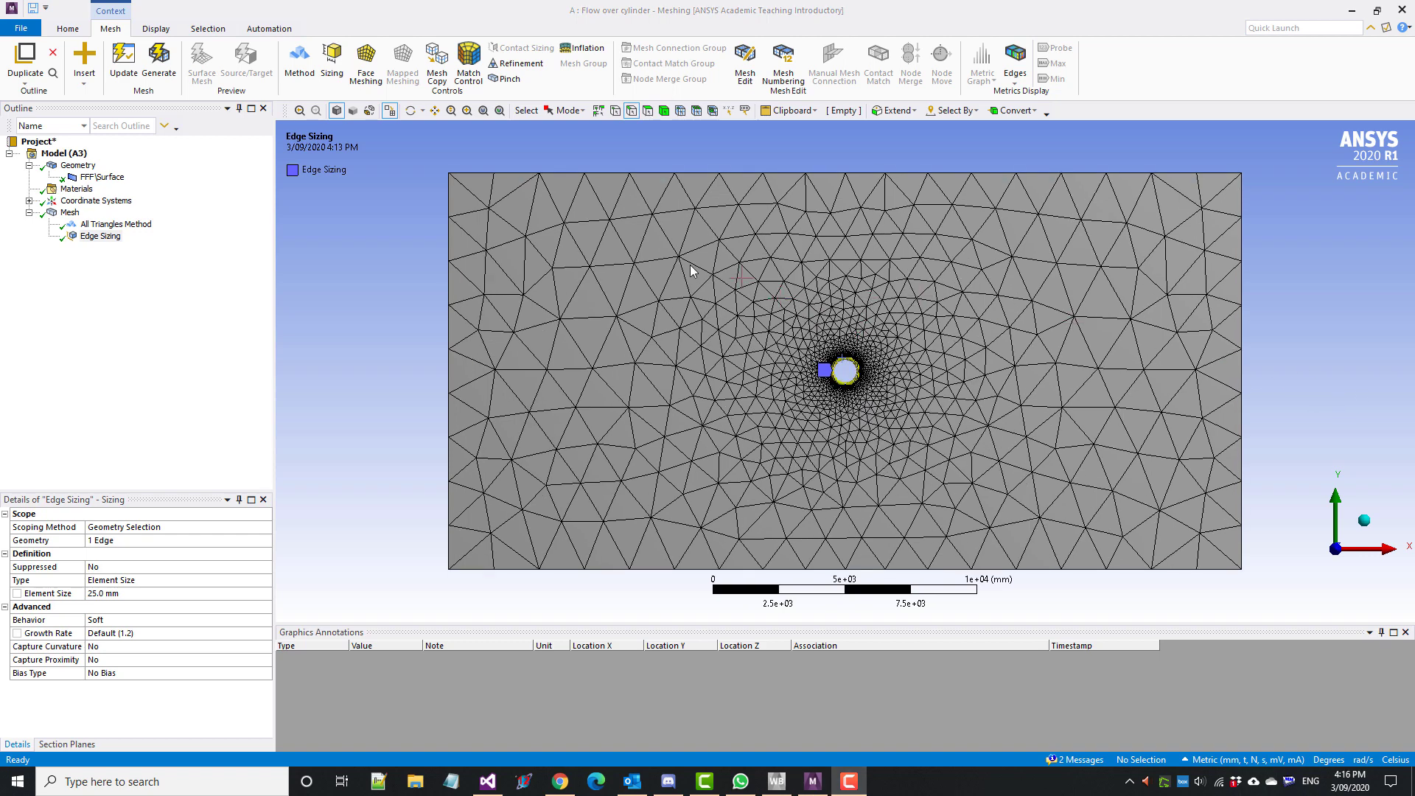
pyautogui.keyDown('ctrl'); pyautogui.moveTo(481, 213); pyautogui.dragTo(480, 212, button='middle'); pyautogui.keyUp('ctrl')
pyautogui.rightClick(481, 212)
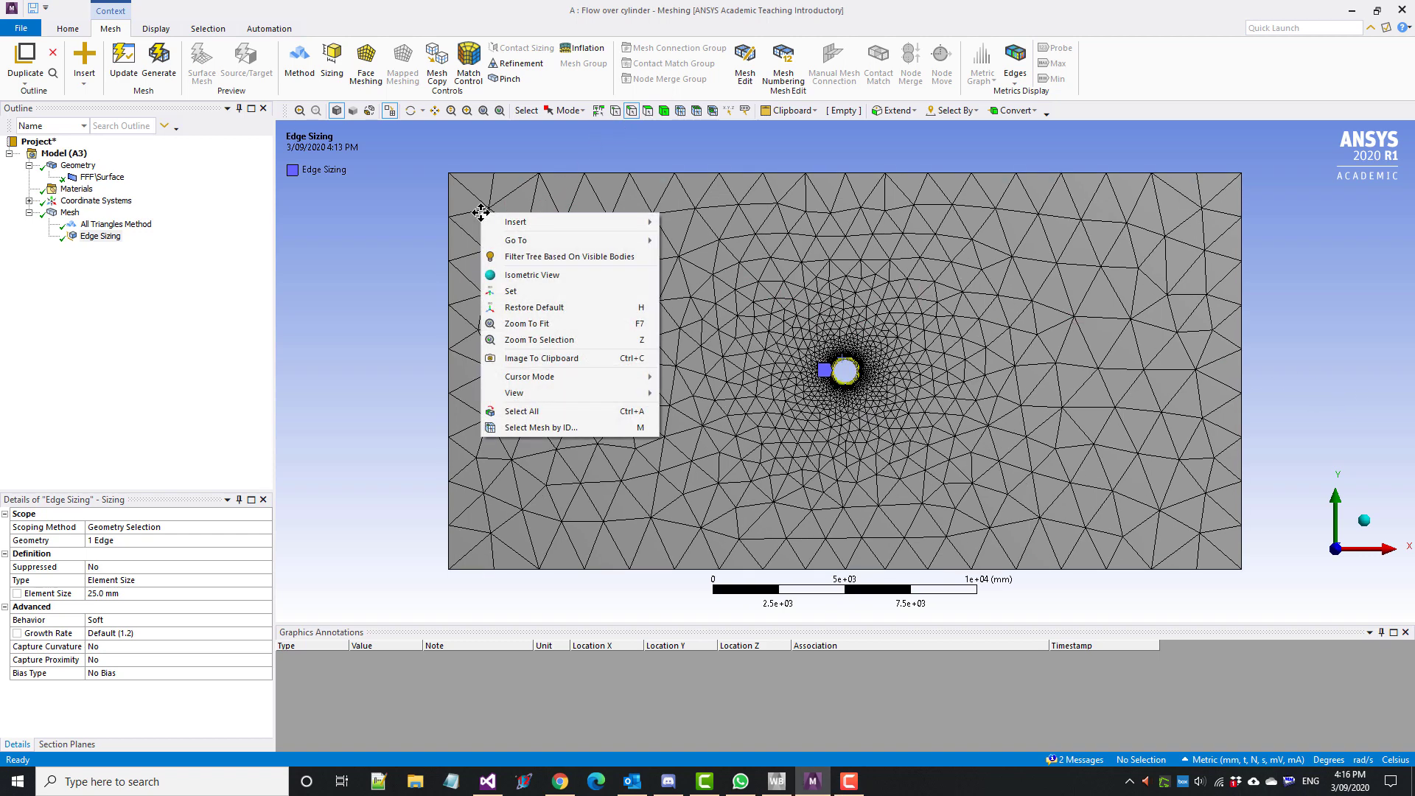
pyautogui.moveTo(527, 215)
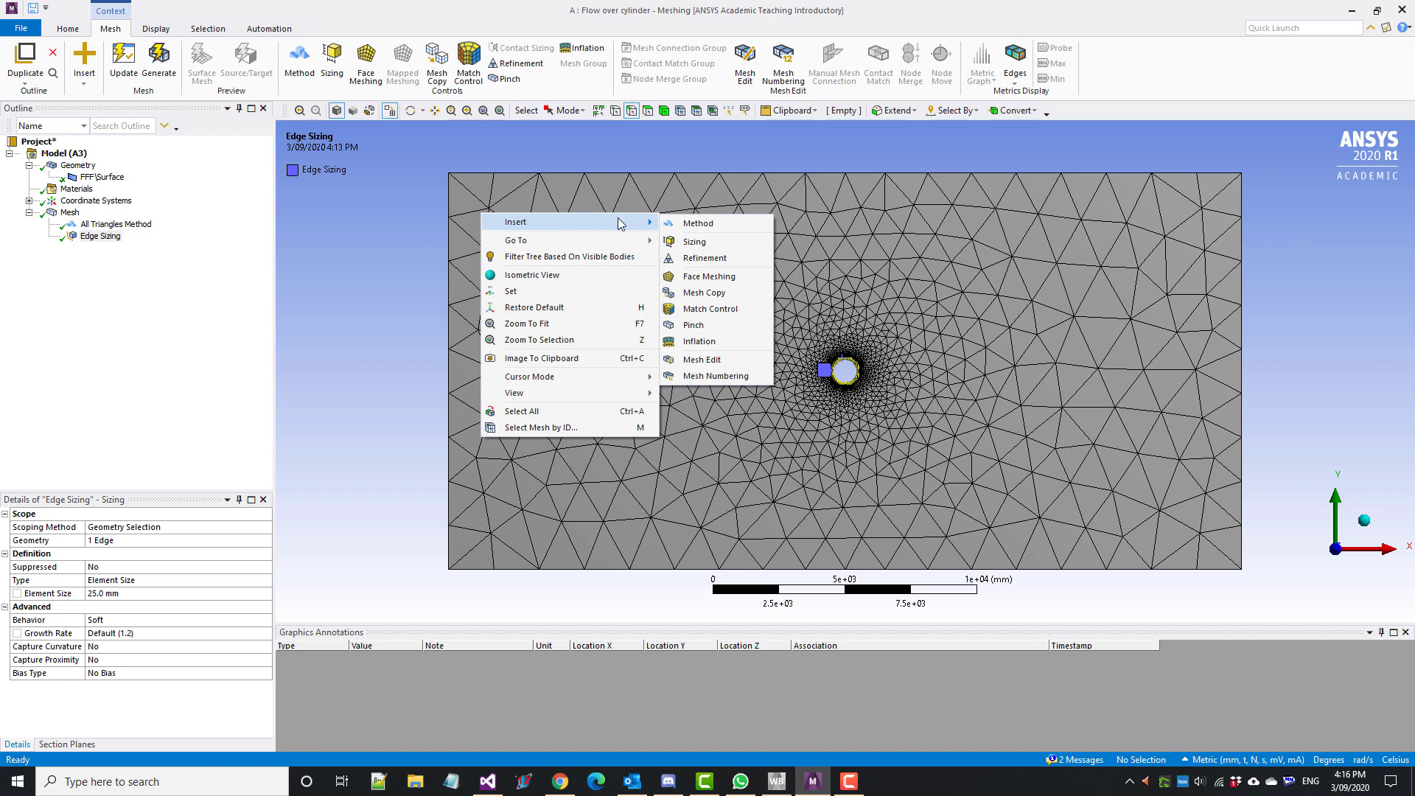
pyautogui.click(932, 211)
# Insert an inflation control and apply the rectangular domain surface as its geometry.
pyautogui.rightClick(551, 206)
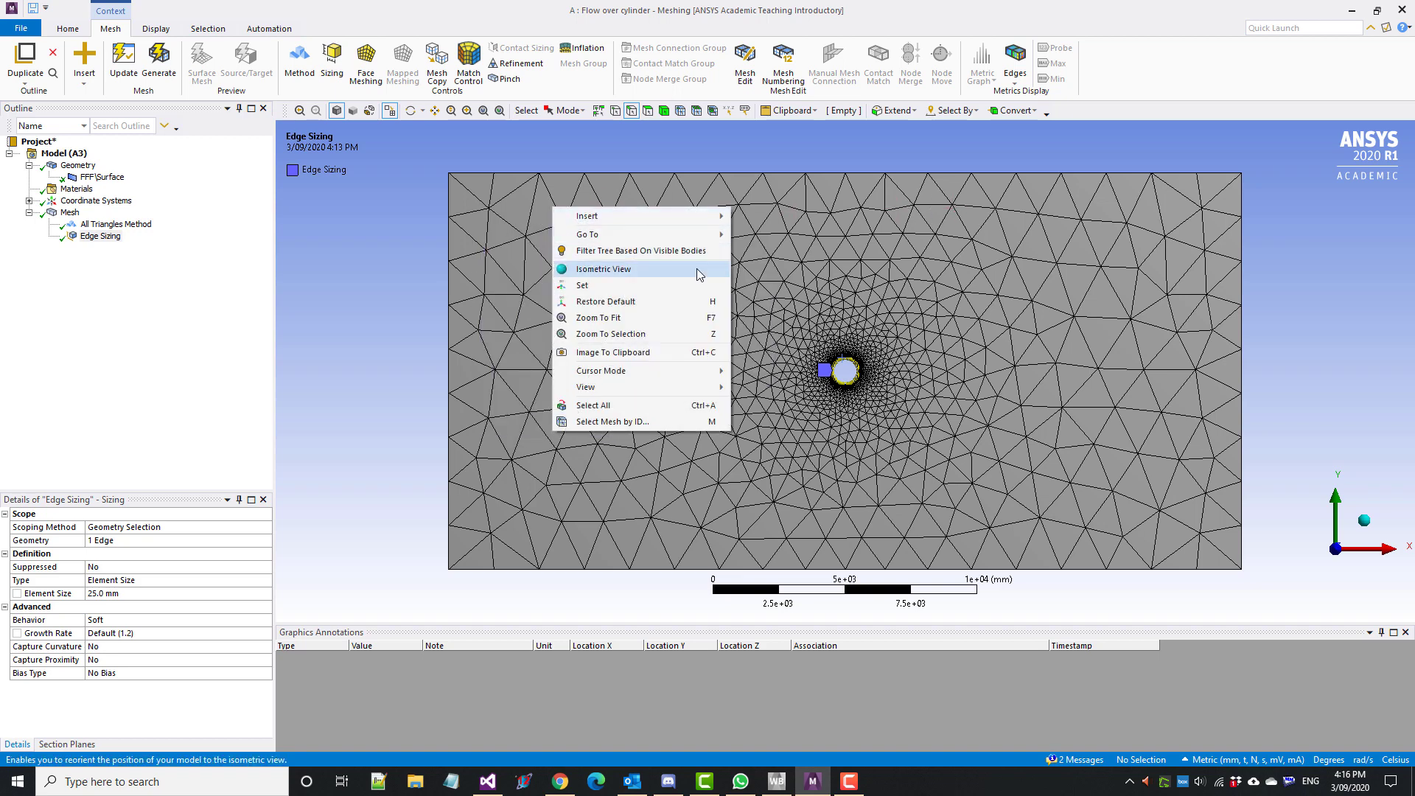
pyautogui.moveTo(713, 214)
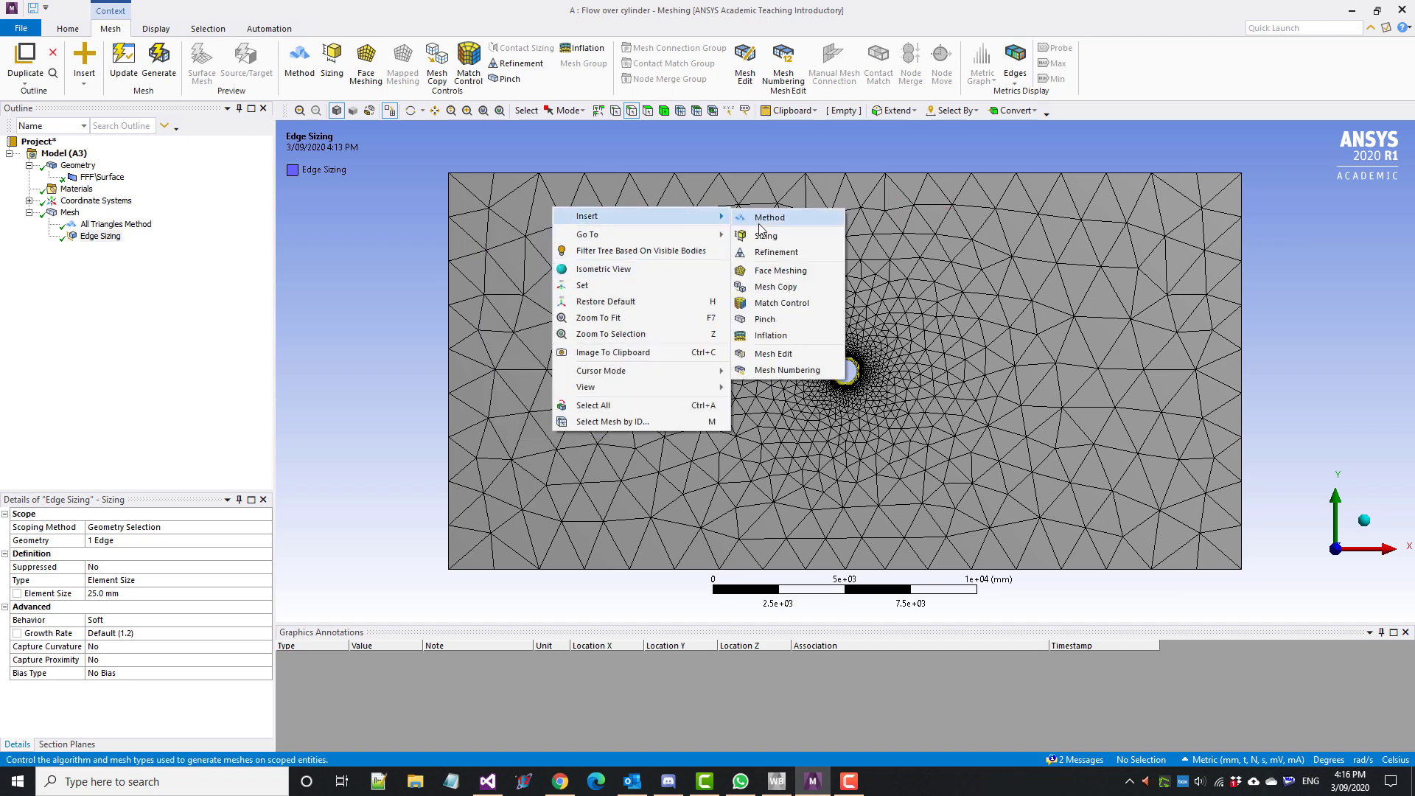
pyautogui.click(829, 342)
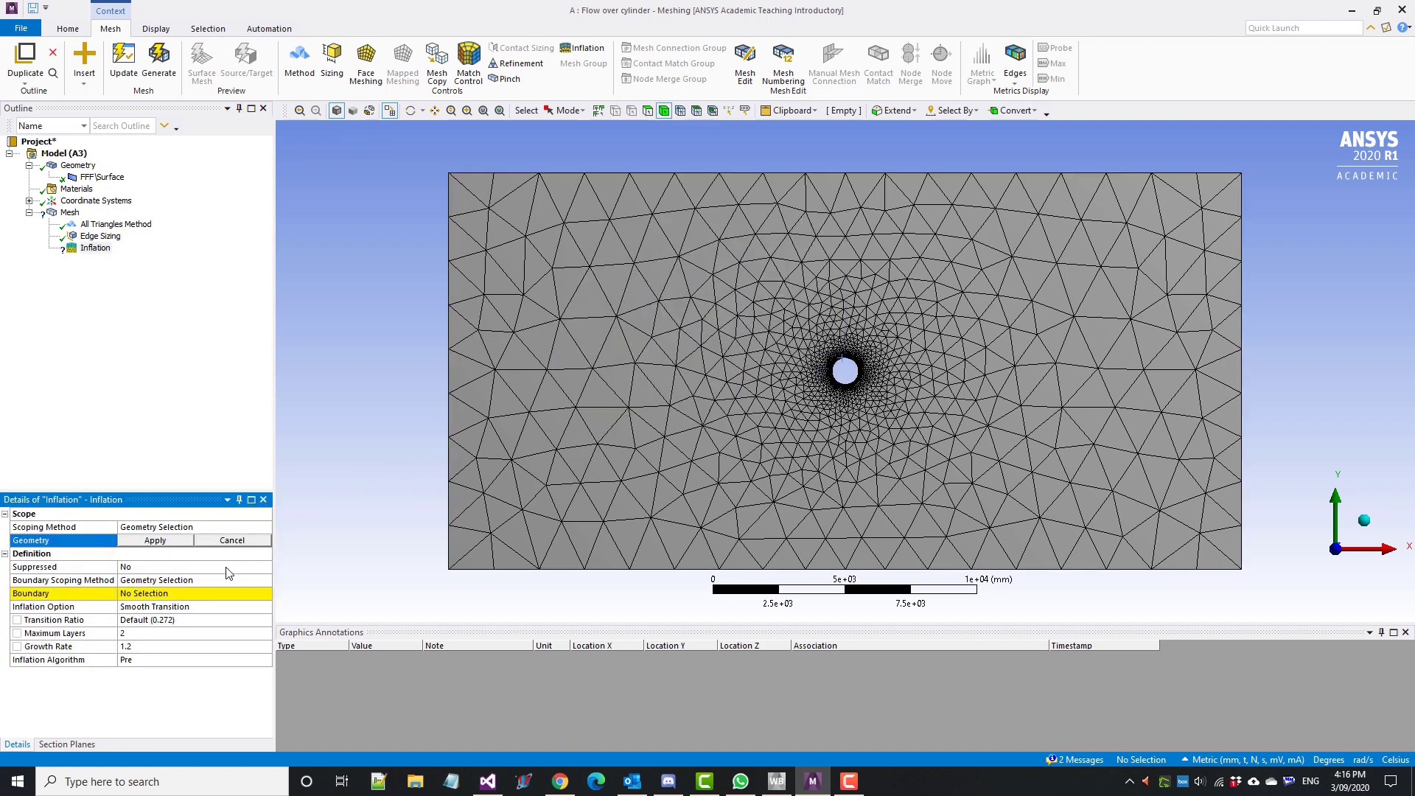
pyautogui.click(664, 111)
pyautogui.click(622, 228)
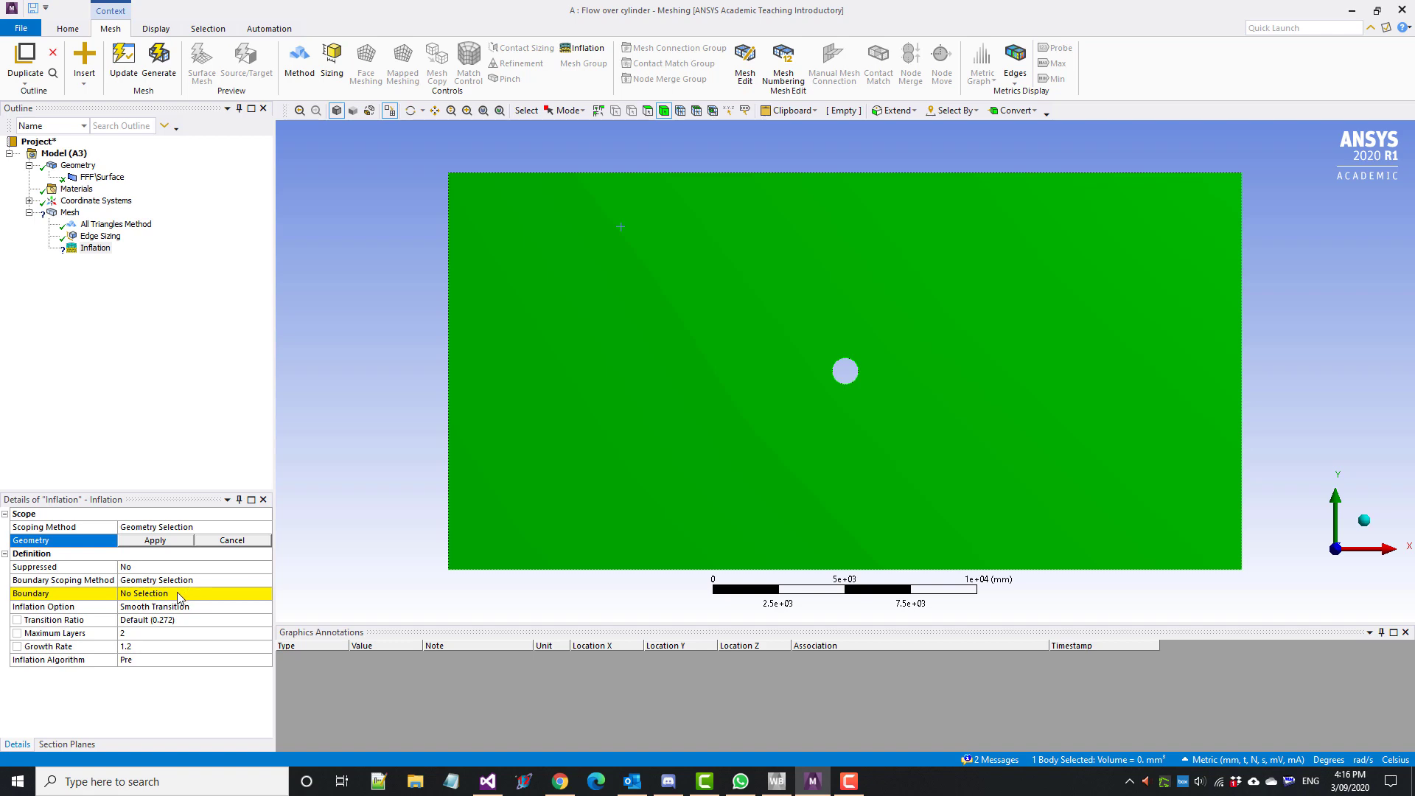
pyautogui.click(155, 541)
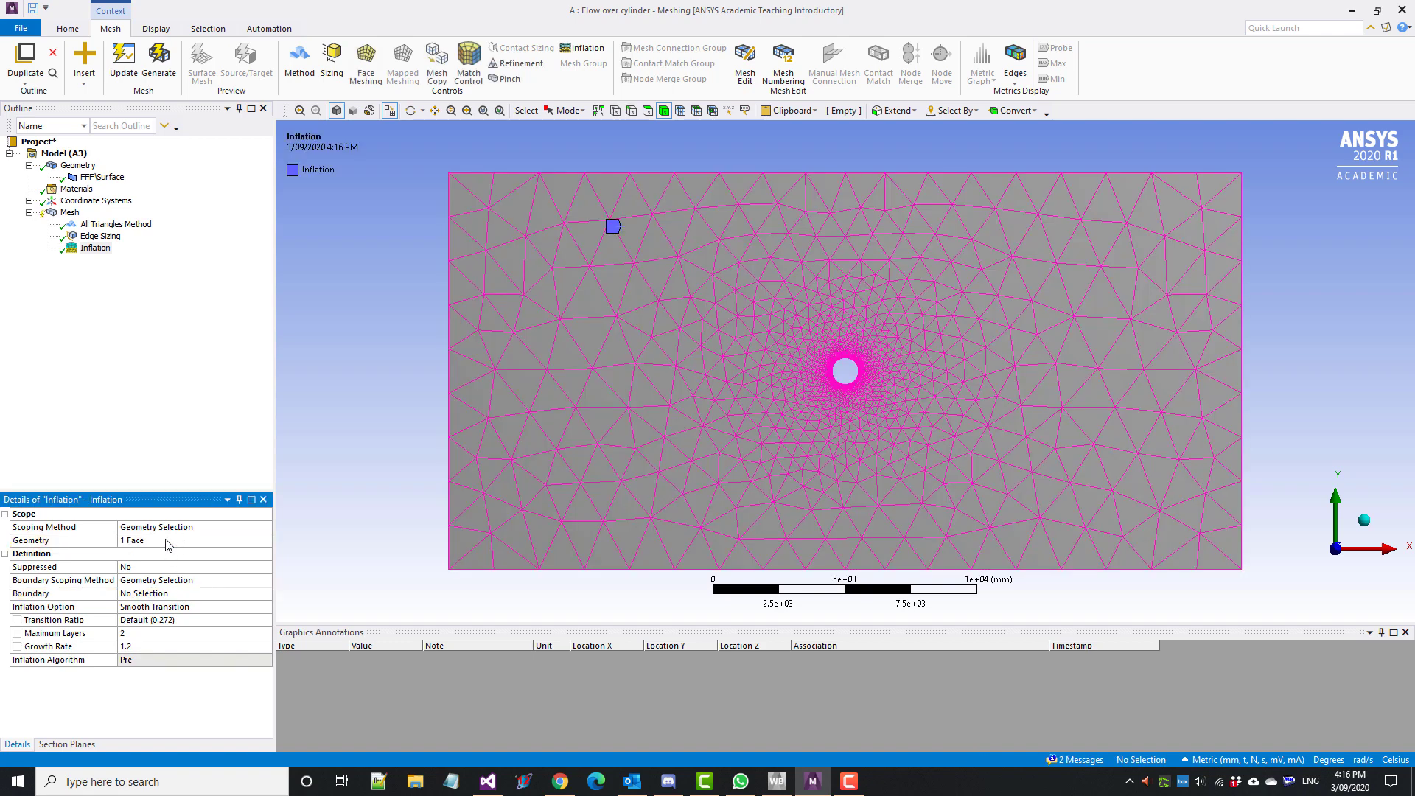
# Assign the cylinder's circular edge as the boundary of the inflation control.
pyautogui.click(170, 594)
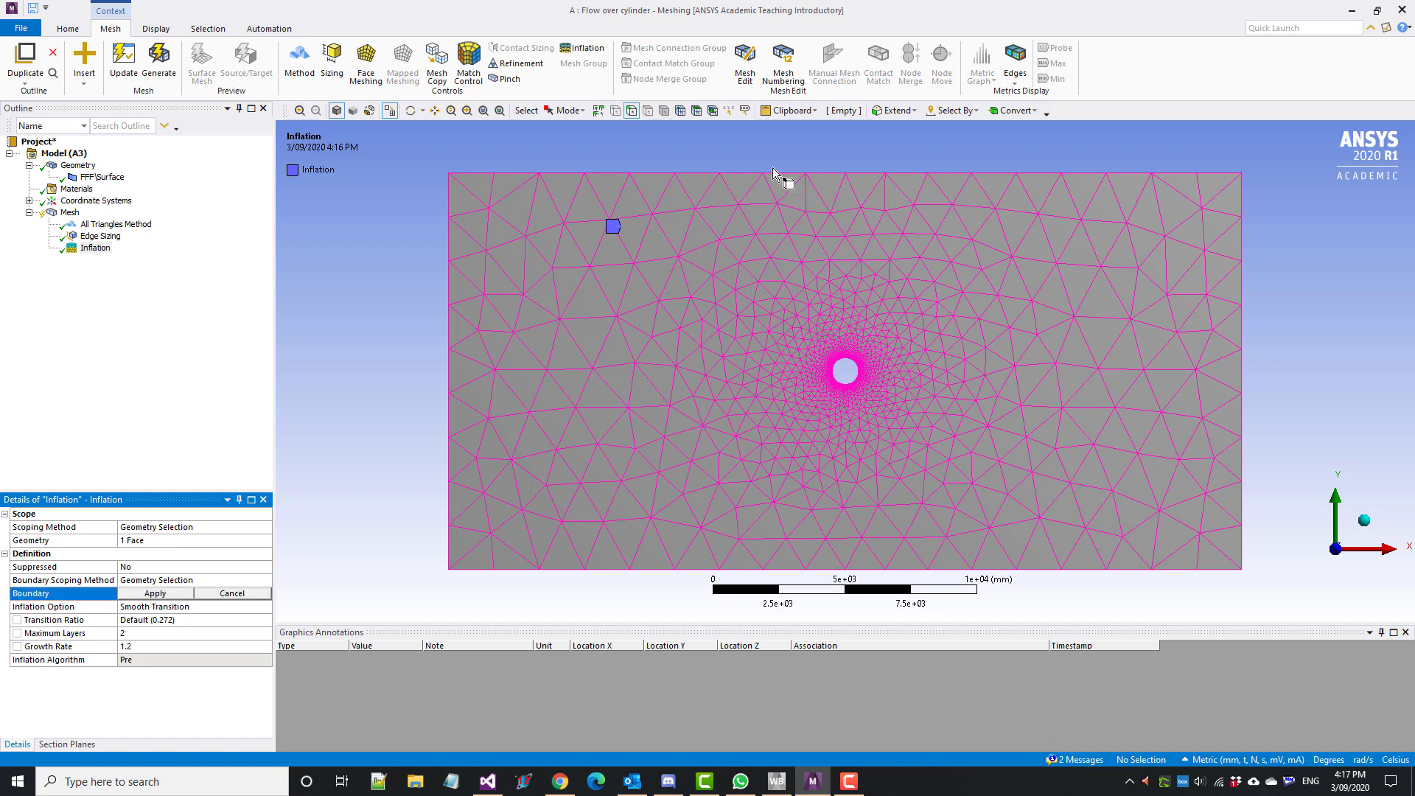
pyautogui.click(837, 360)
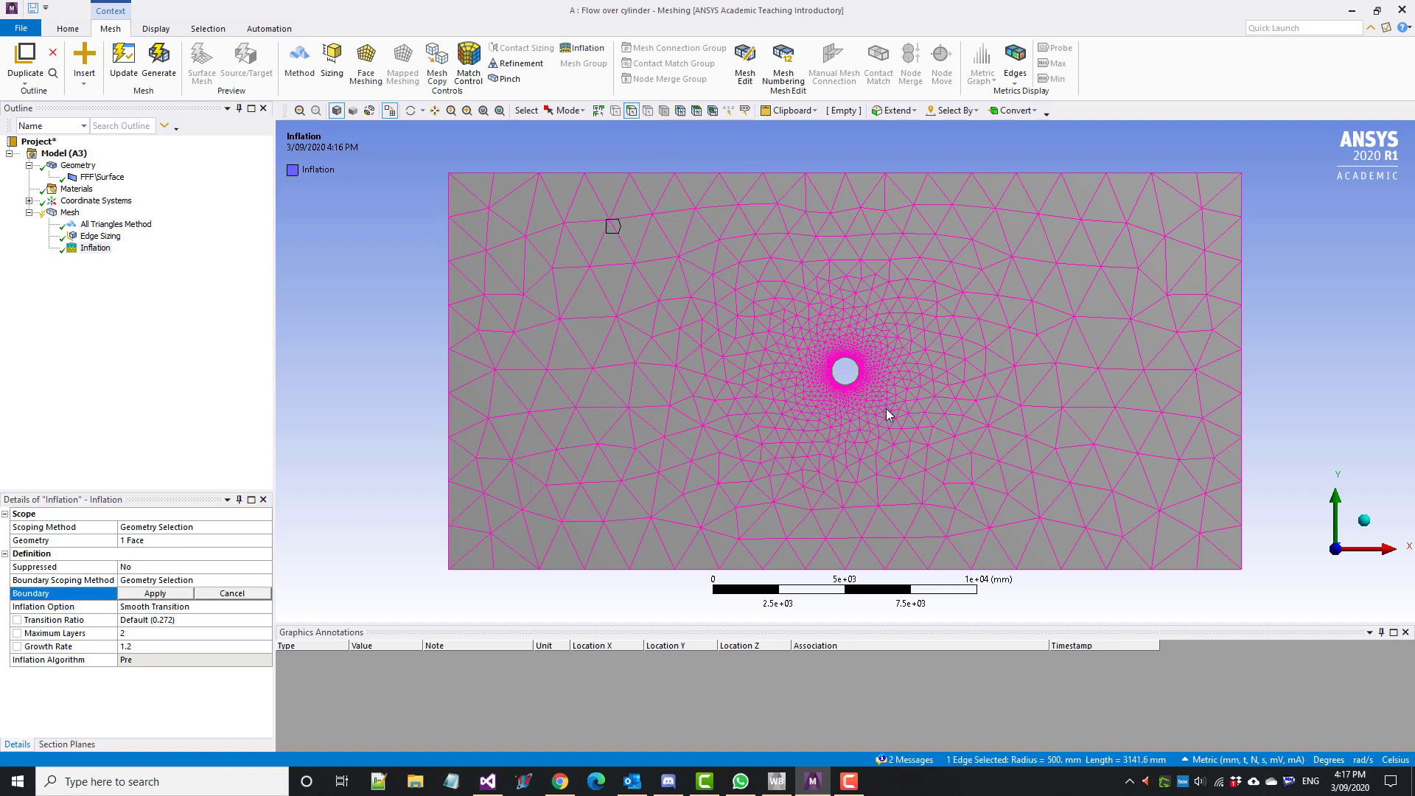
pyautogui.click(175, 594)
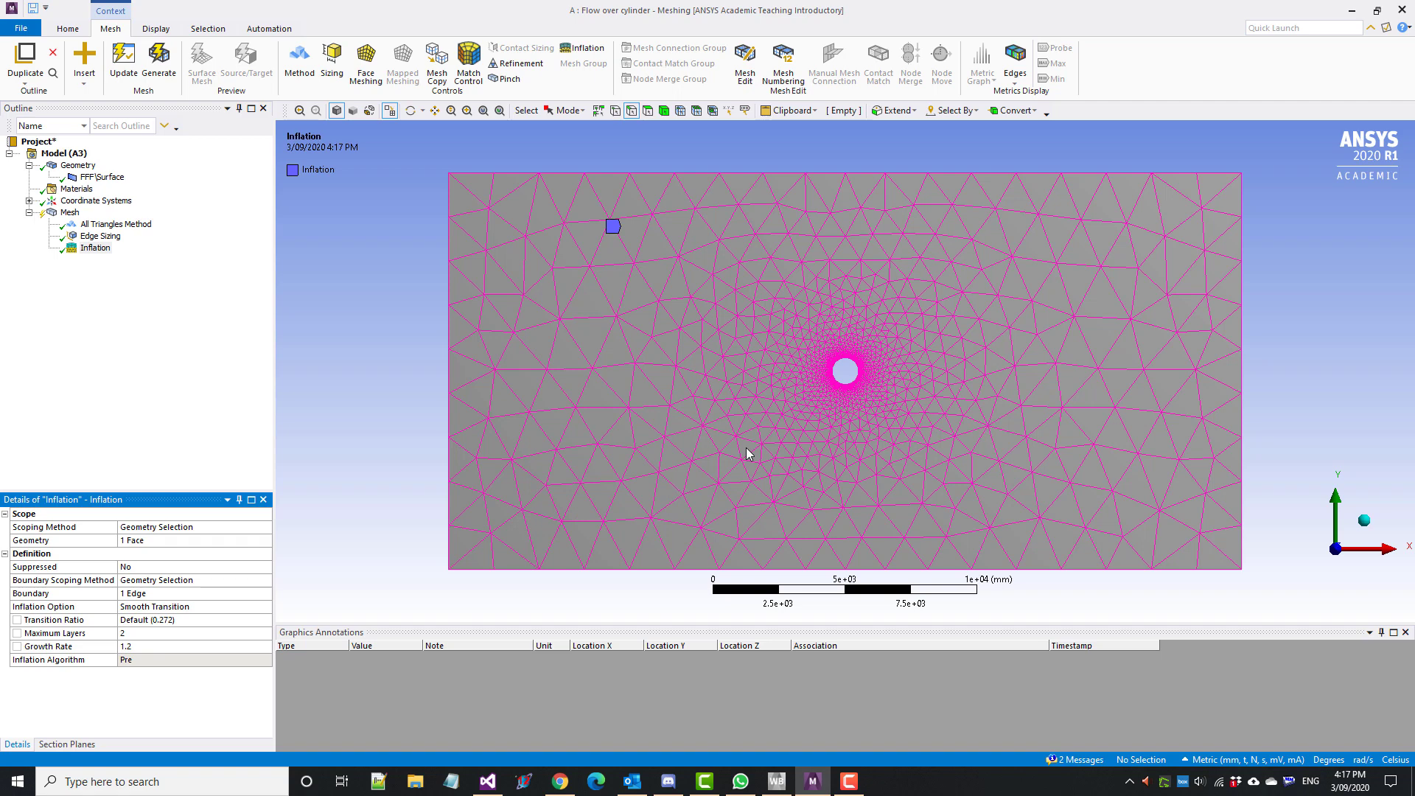
# Set the inflation option to First Layer Thickness with a first layer height of 25 mm, 40 maximum layers and growth rate 2.5.
pyautogui.click(258, 607)
pyautogui.click(267, 606)
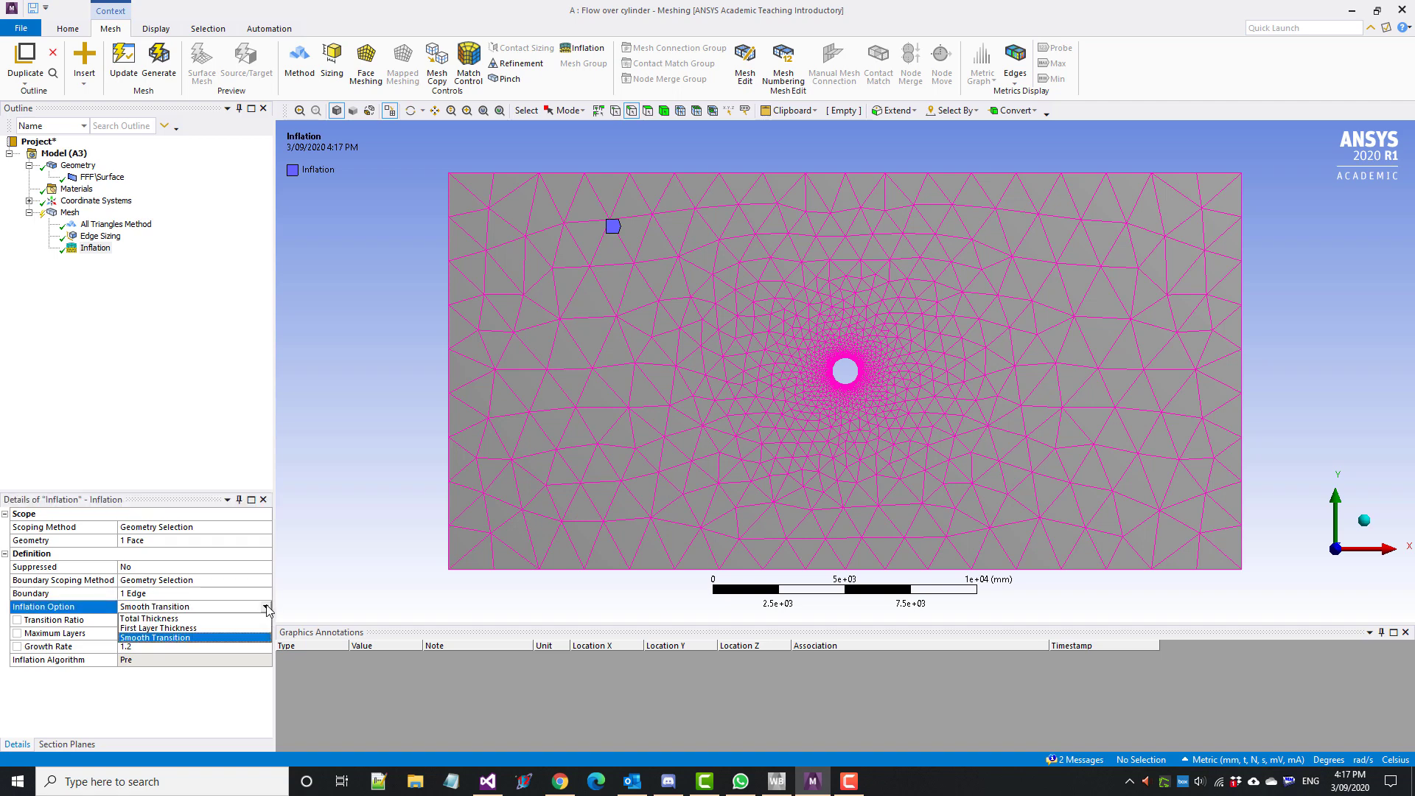
pyautogui.click(228, 627)
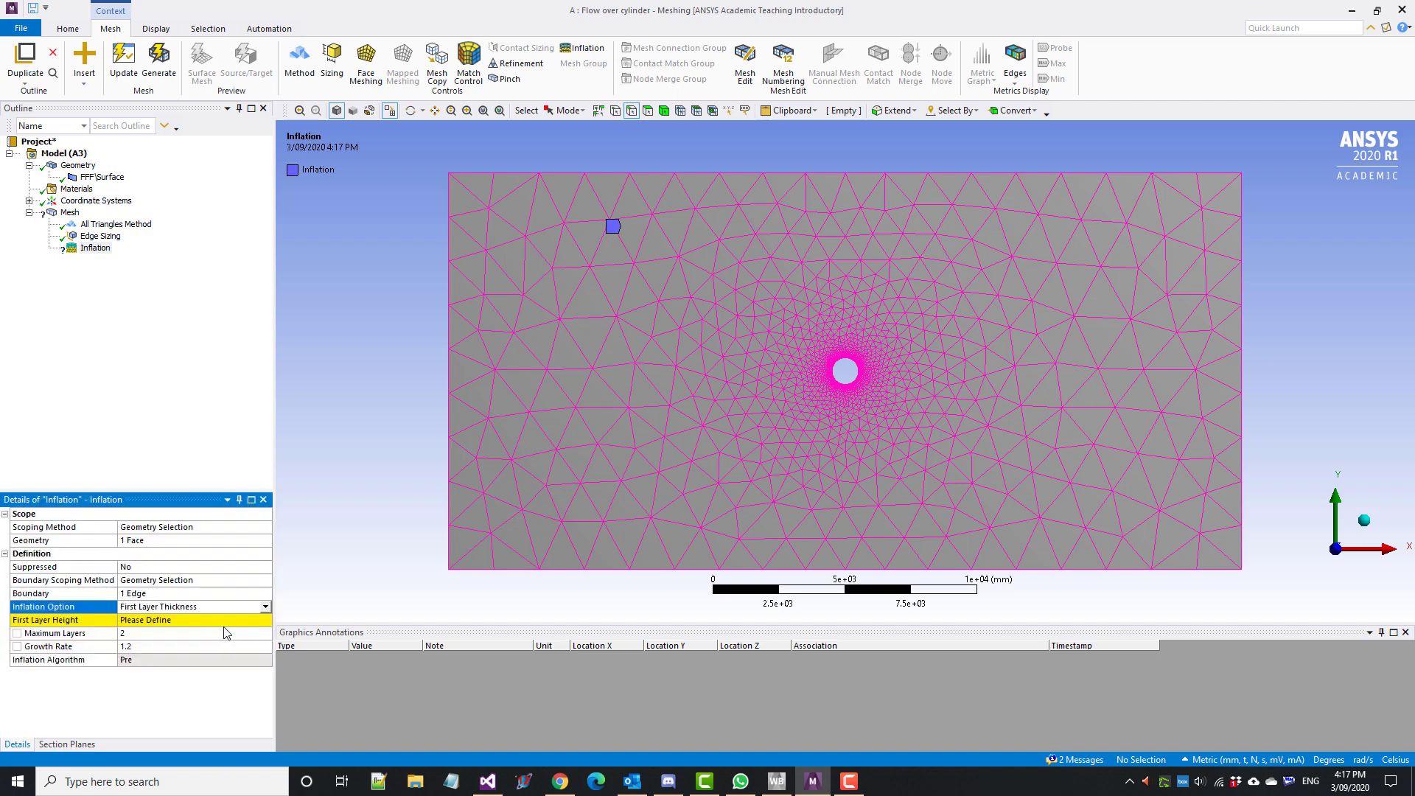
pyautogui.click(171, 617)
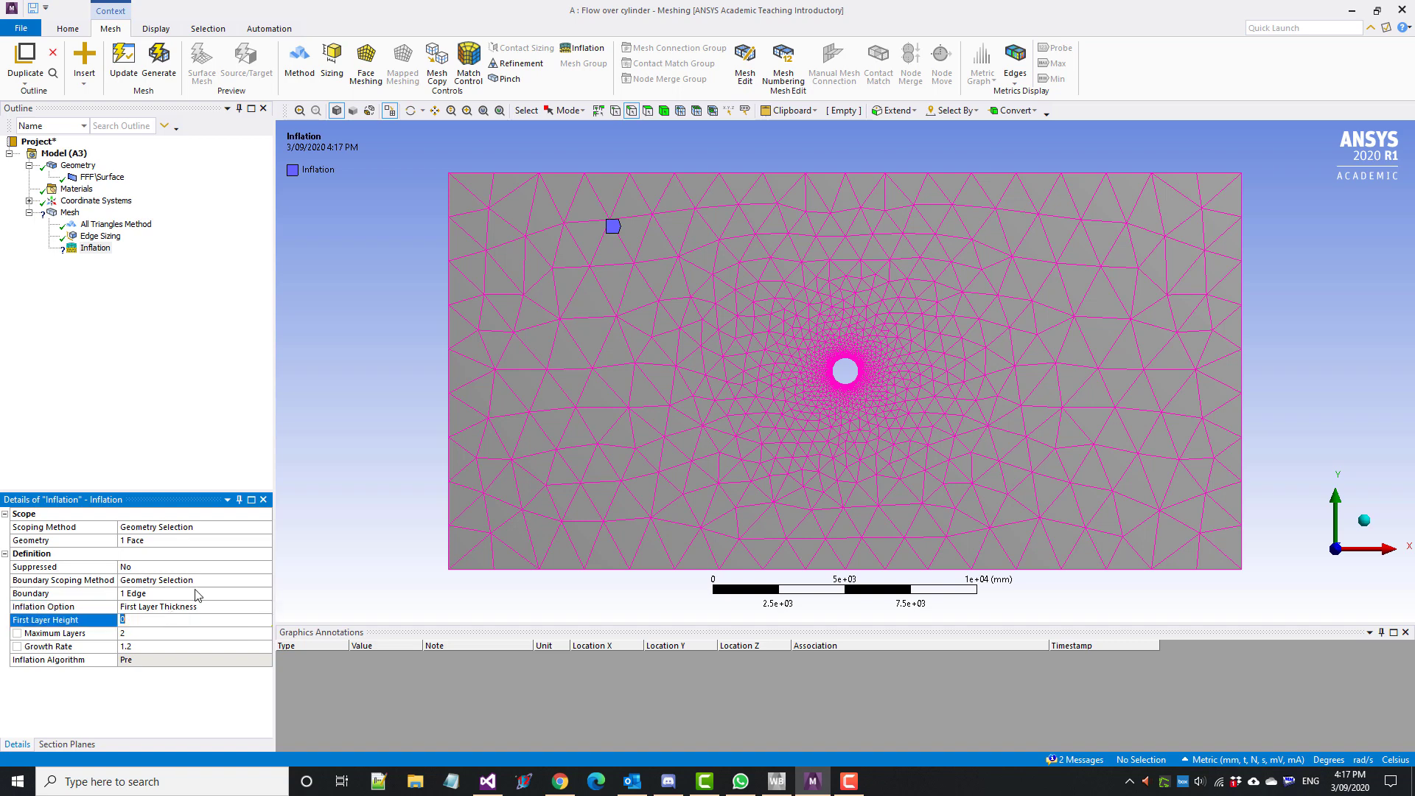
pyautogui.write('25')
pyautogui.click(177, 636)
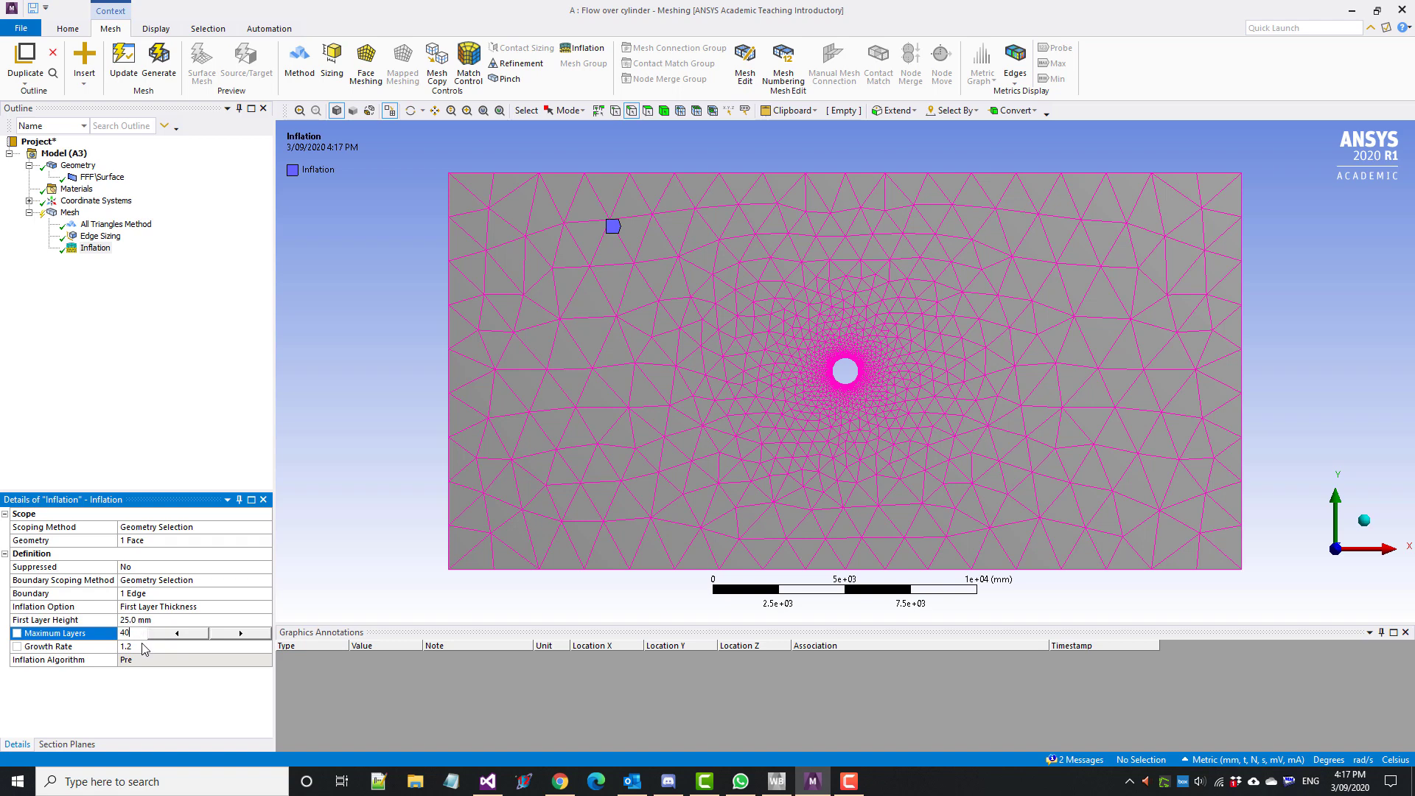
pyautogui.click(144, 647)
pyautogui.write('2.5')
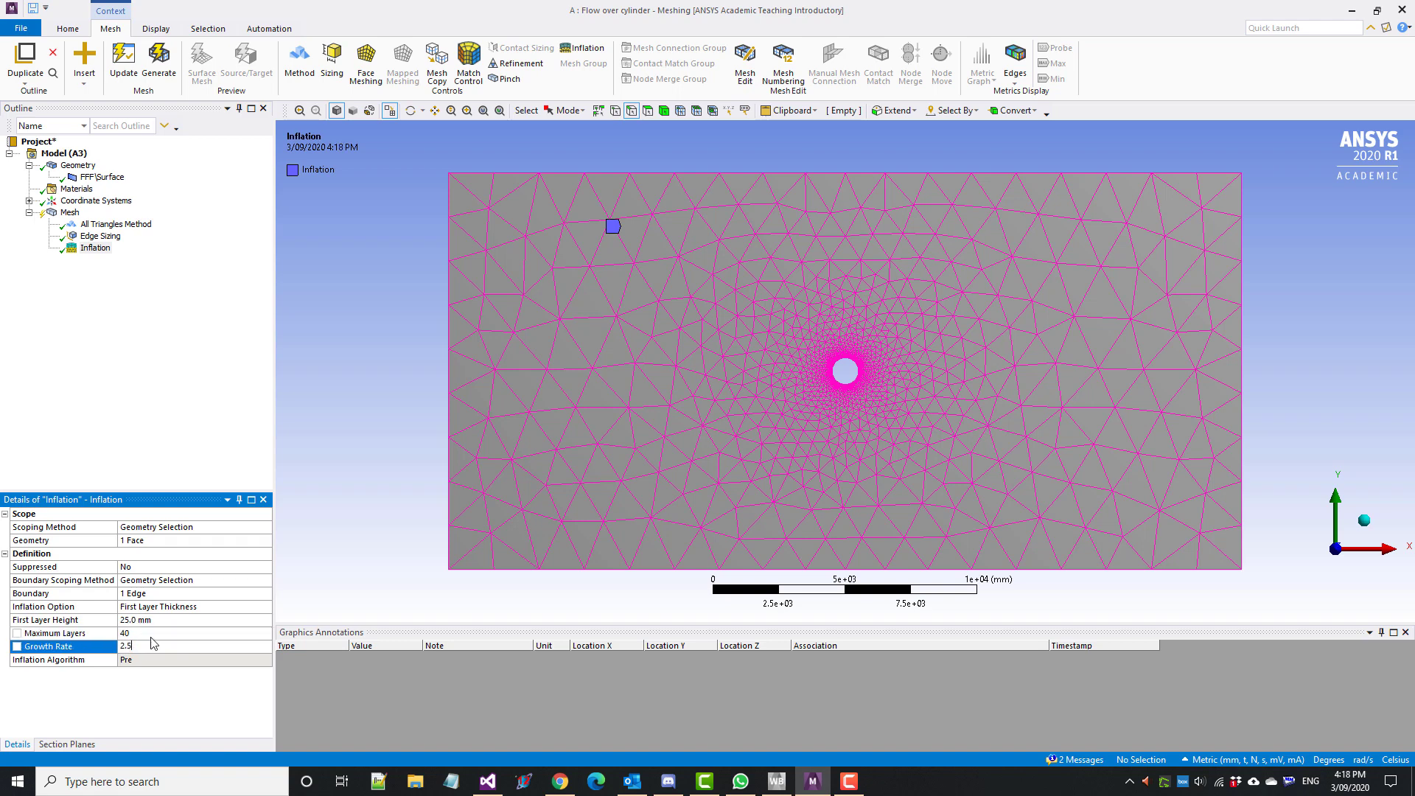
pyautogui.click(213, 324)
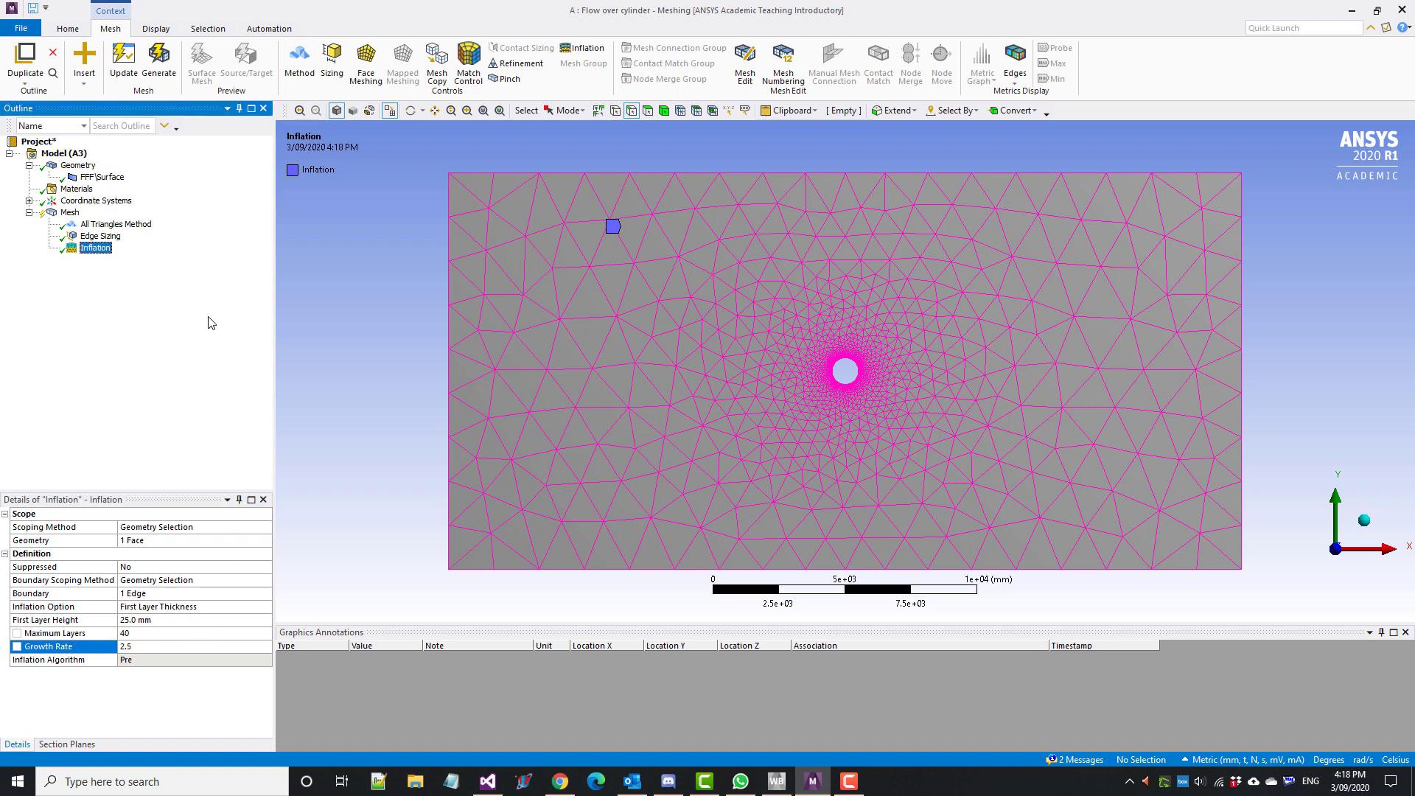
# Update the mesh and examine the inflation layers around the cylinder.
pyautogui.click(124, 57)
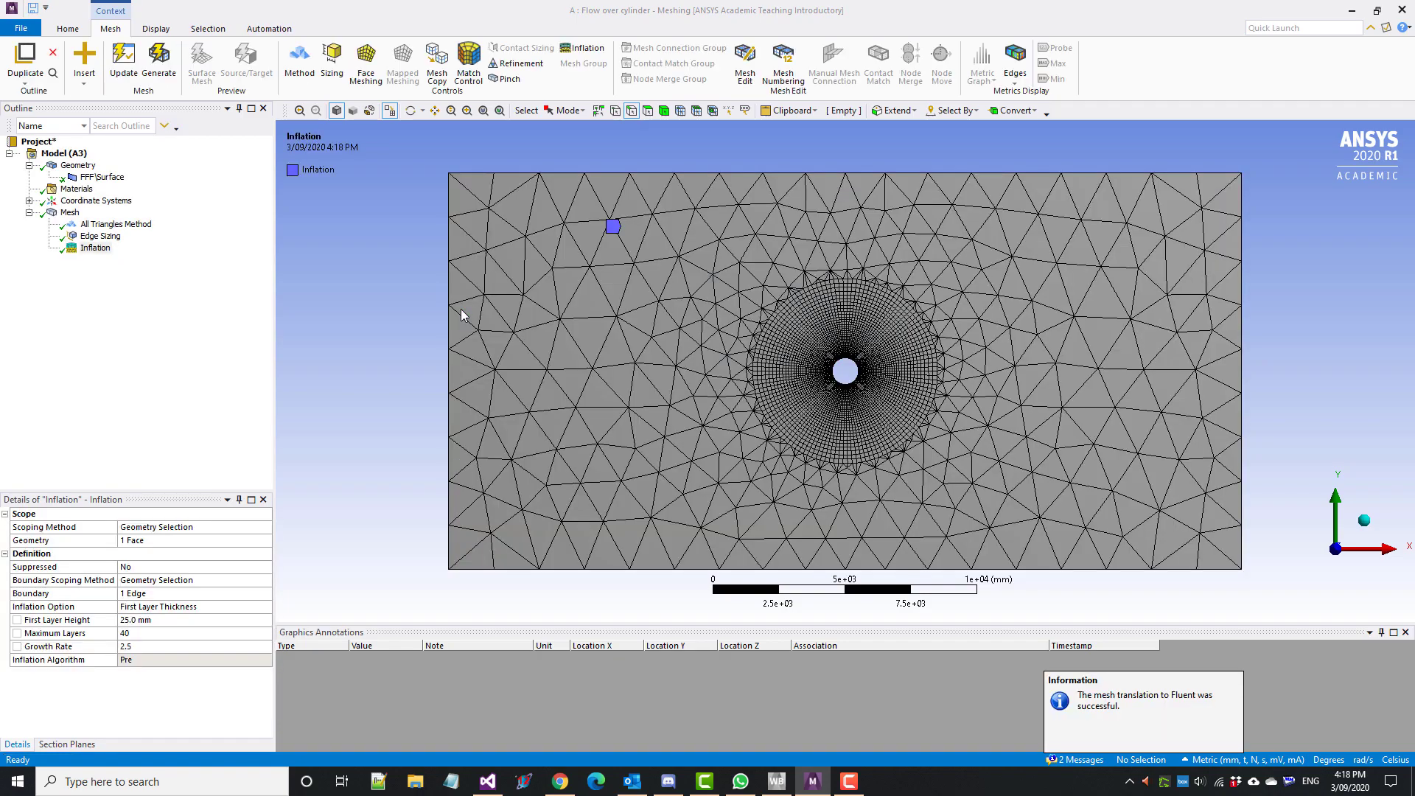
pyautogui.scroll(6, 931, 378)
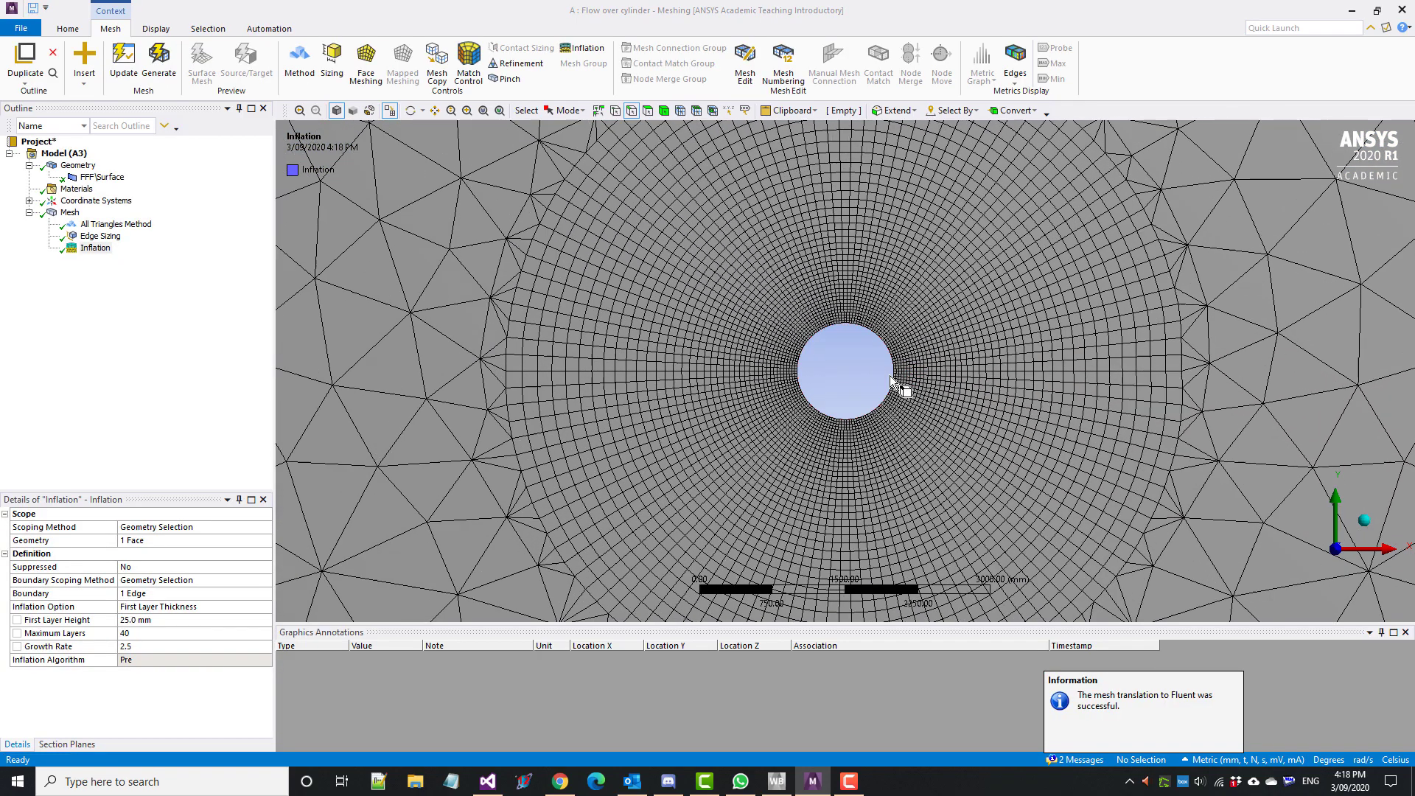
pyautogui.scroll(3, 894, 353)
pyautogui.scroll(-5, 878, 383)
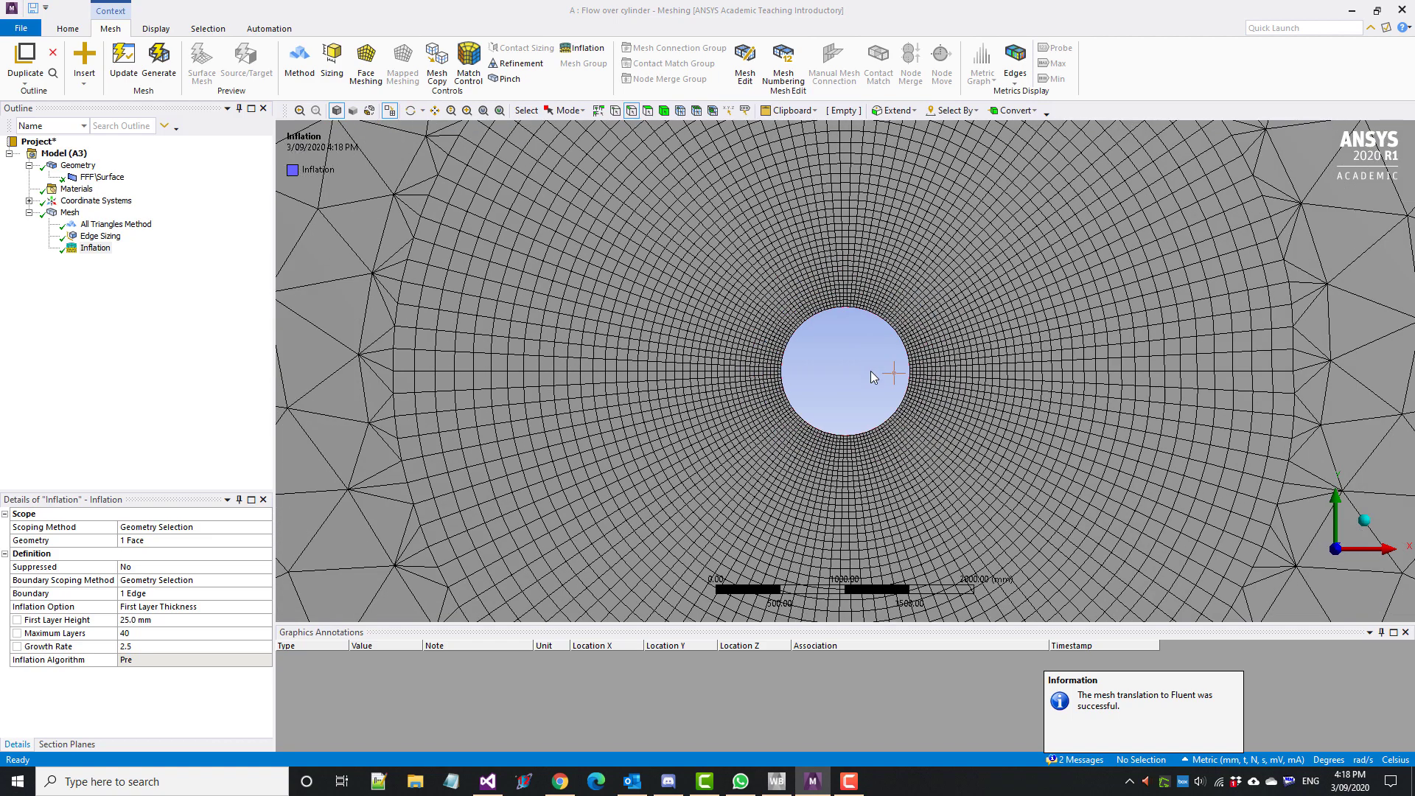
pyautogui.scroll(-3, 867, 383)
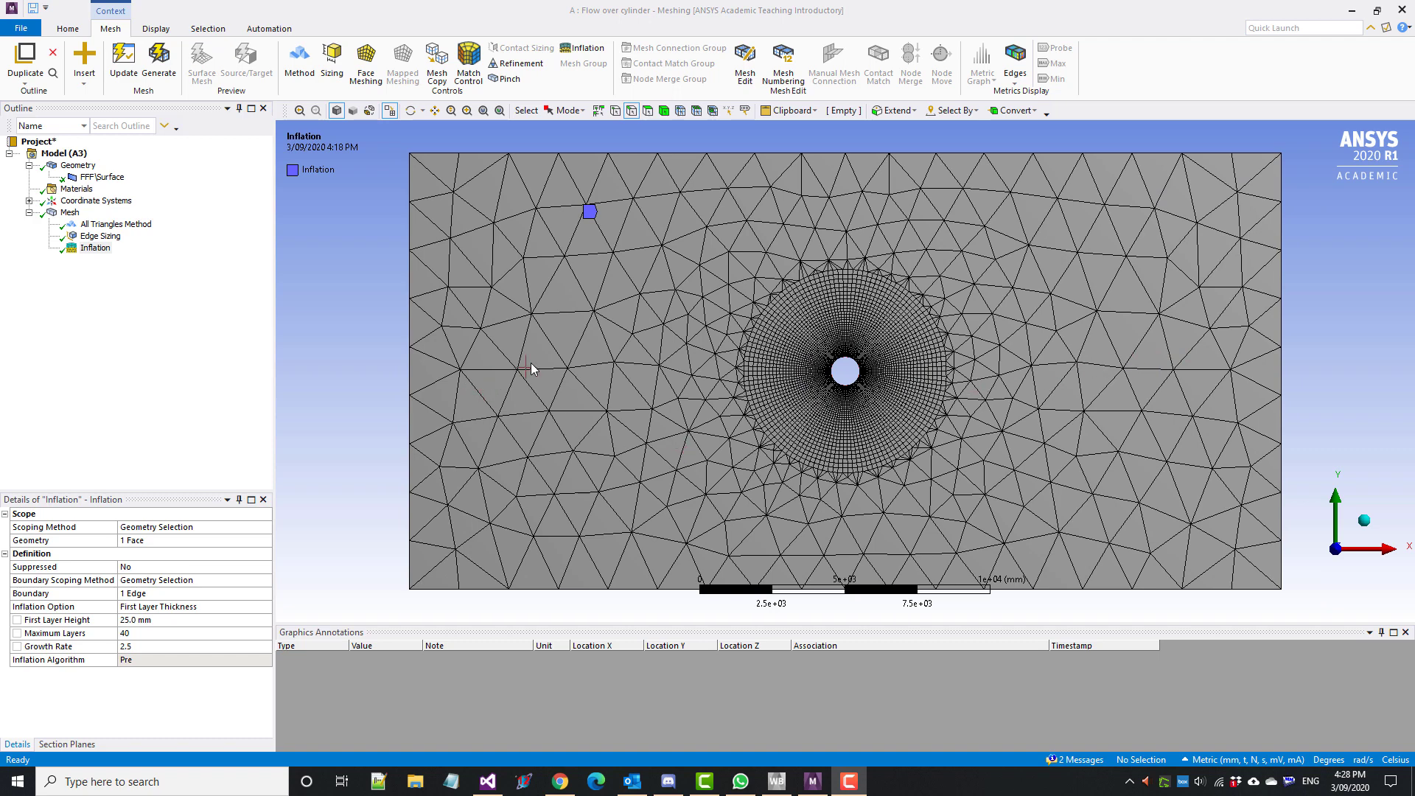
# Insert a sizing control under the mesh and scope it to the whole surface body.
pyautogui.click(662, 112)
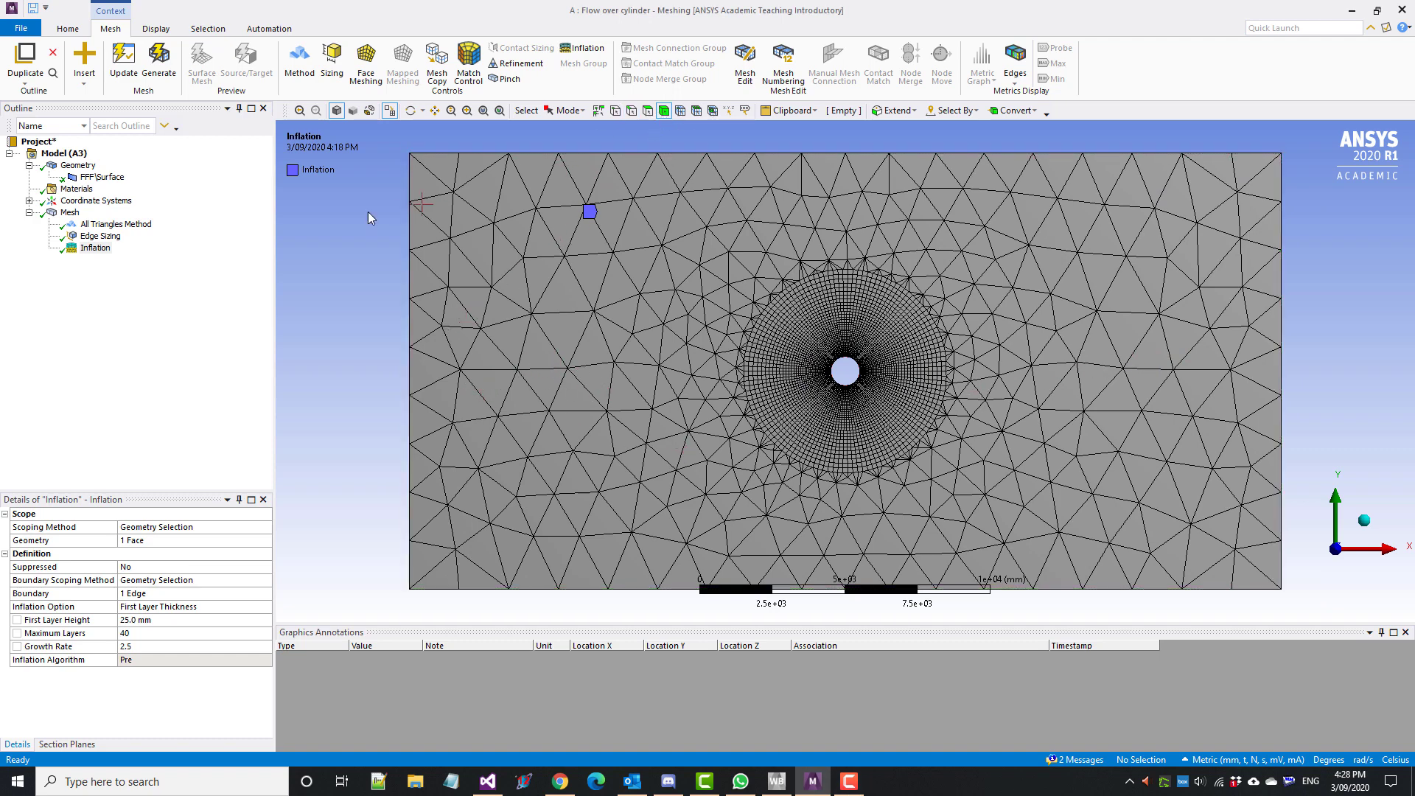
pyautogui.click(69, 215)
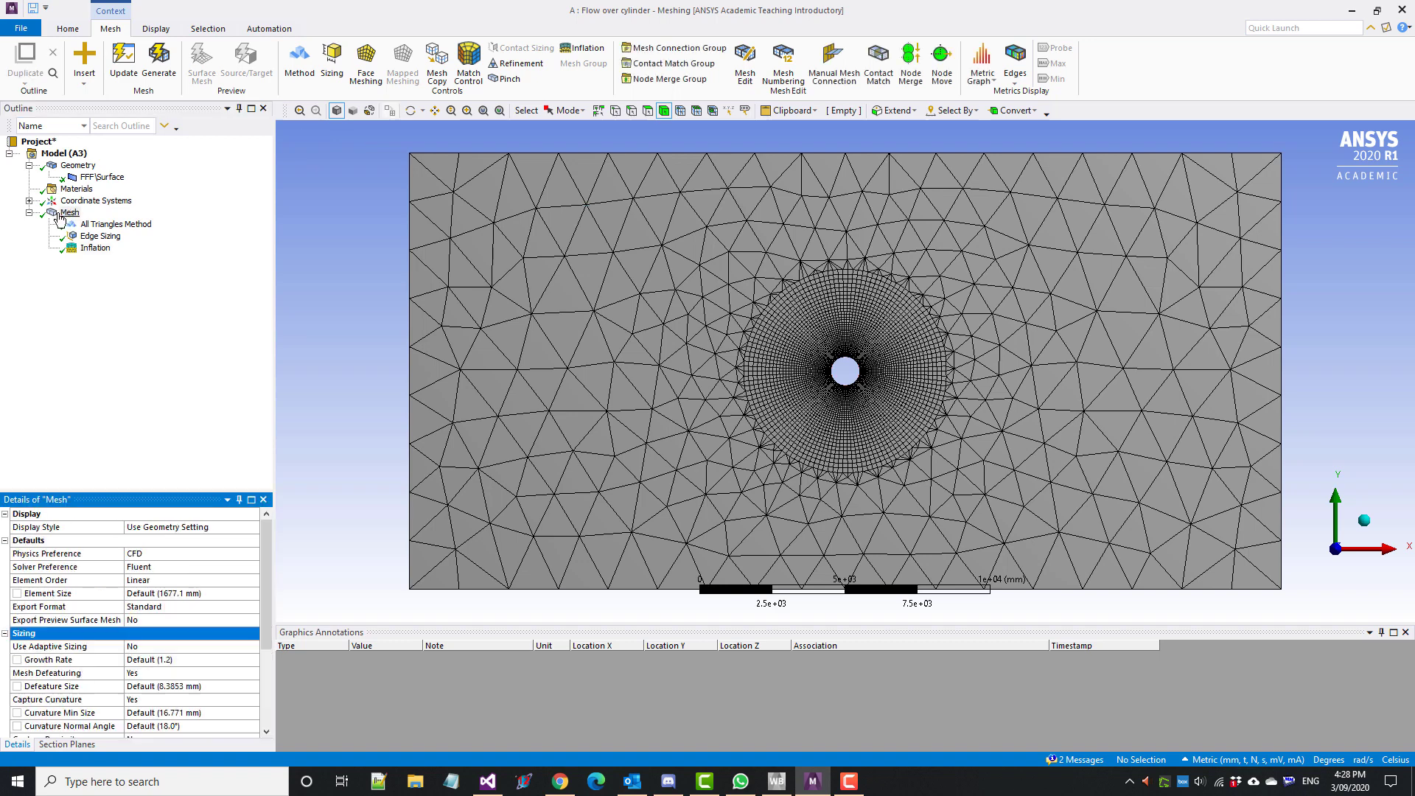
pyautogui.rightClick(69, 215)
pyautogui.moveTo(124, 225)
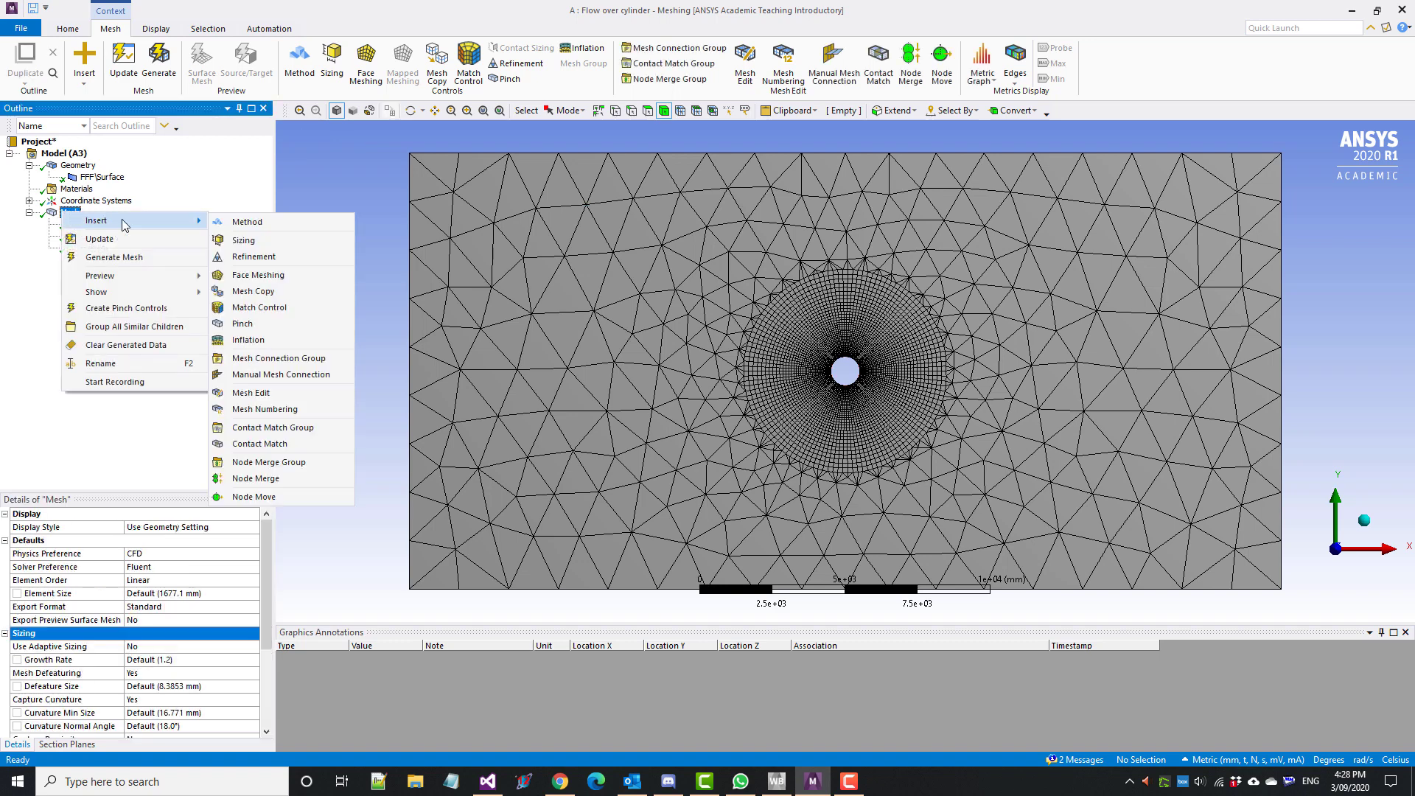
pyautogui.click(271, 238)
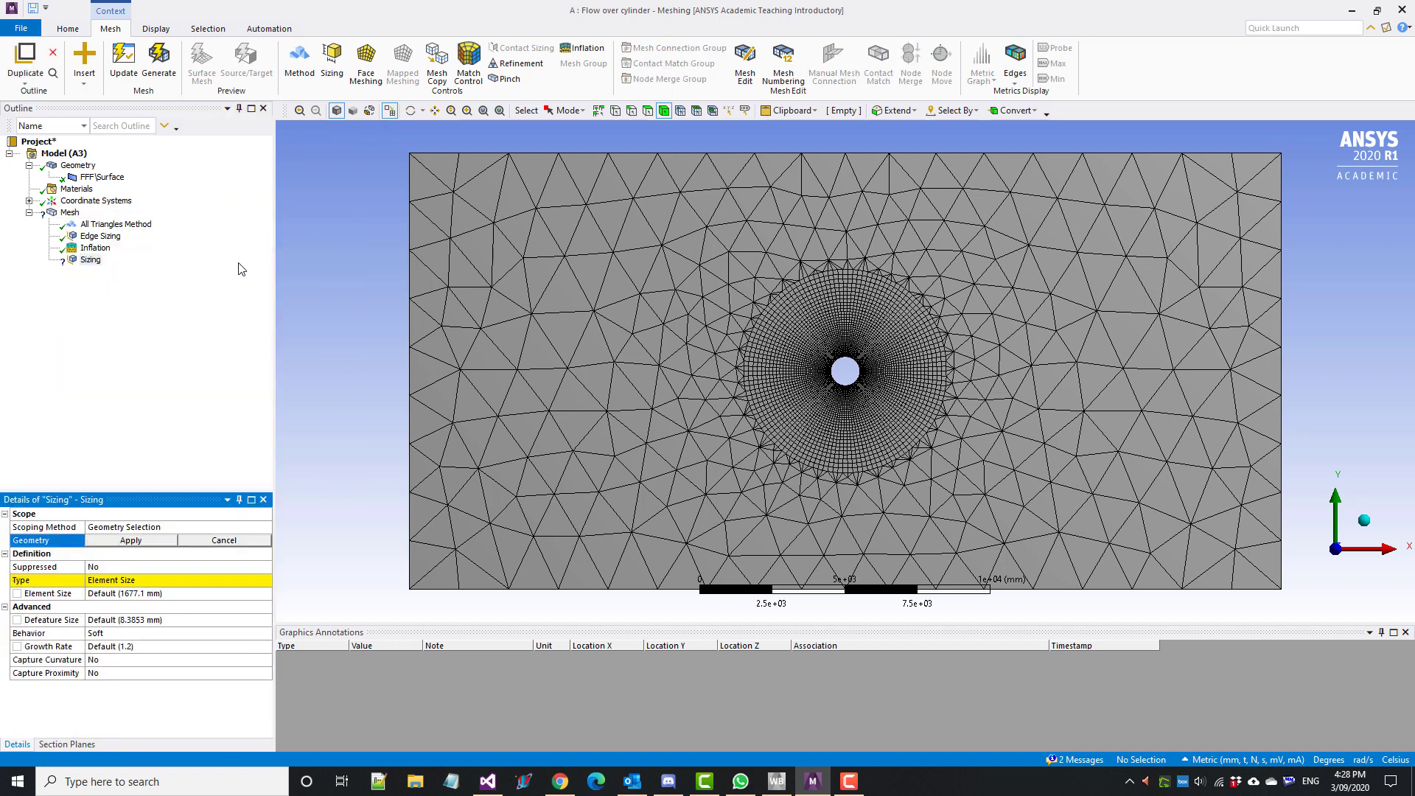
pyautogui.click(155, 579)
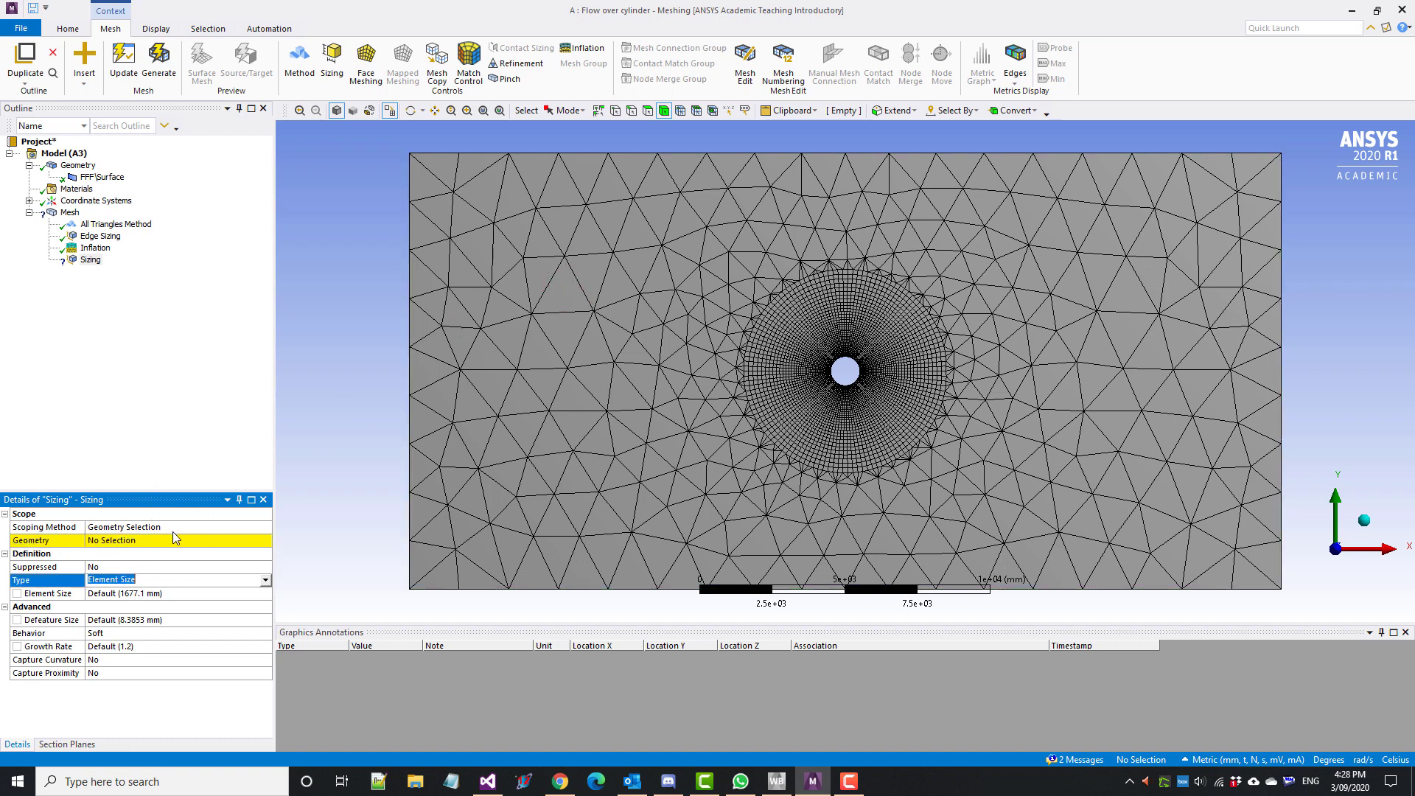
pyautogui.click(607, 238)
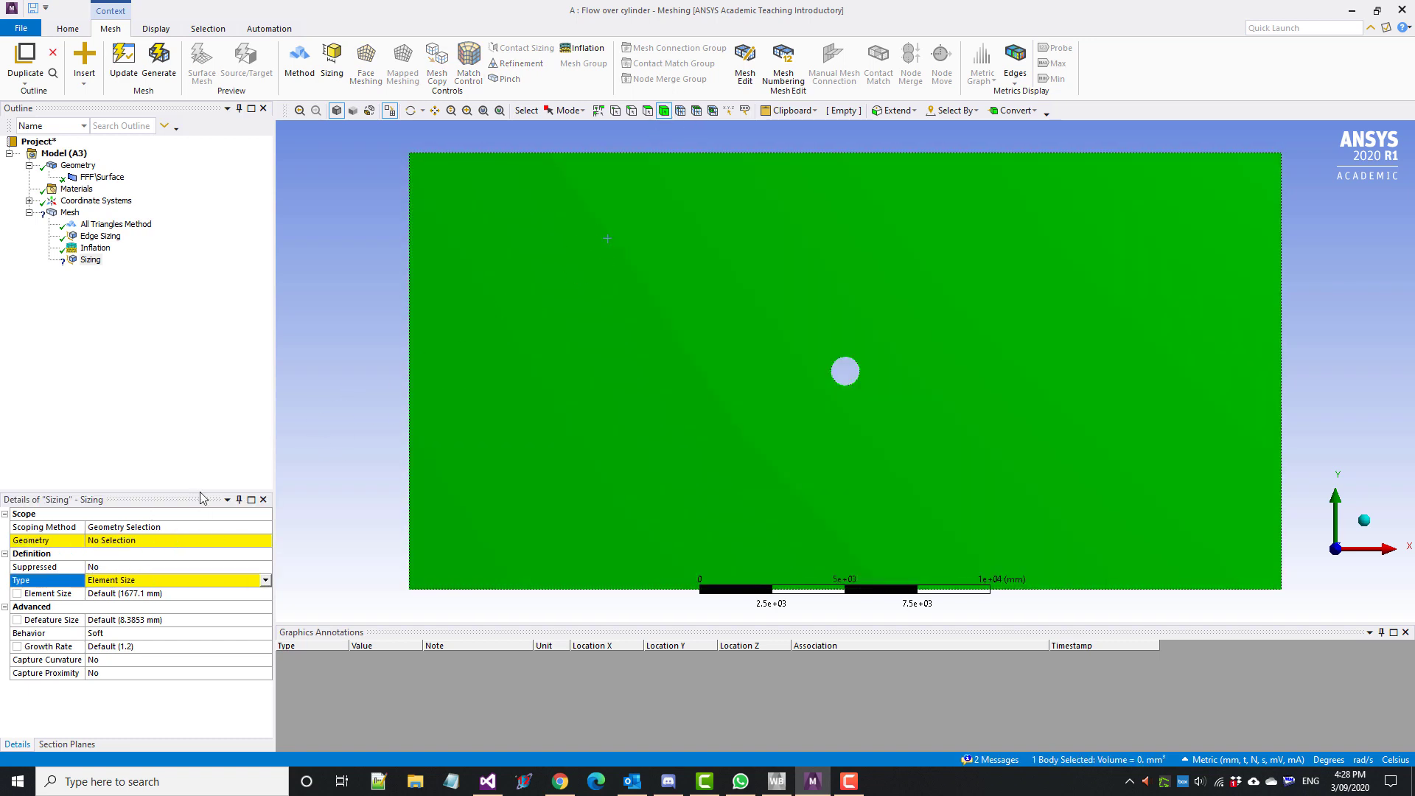
pyautogui.click(156, 541)
pyautogui.click(156, 541)
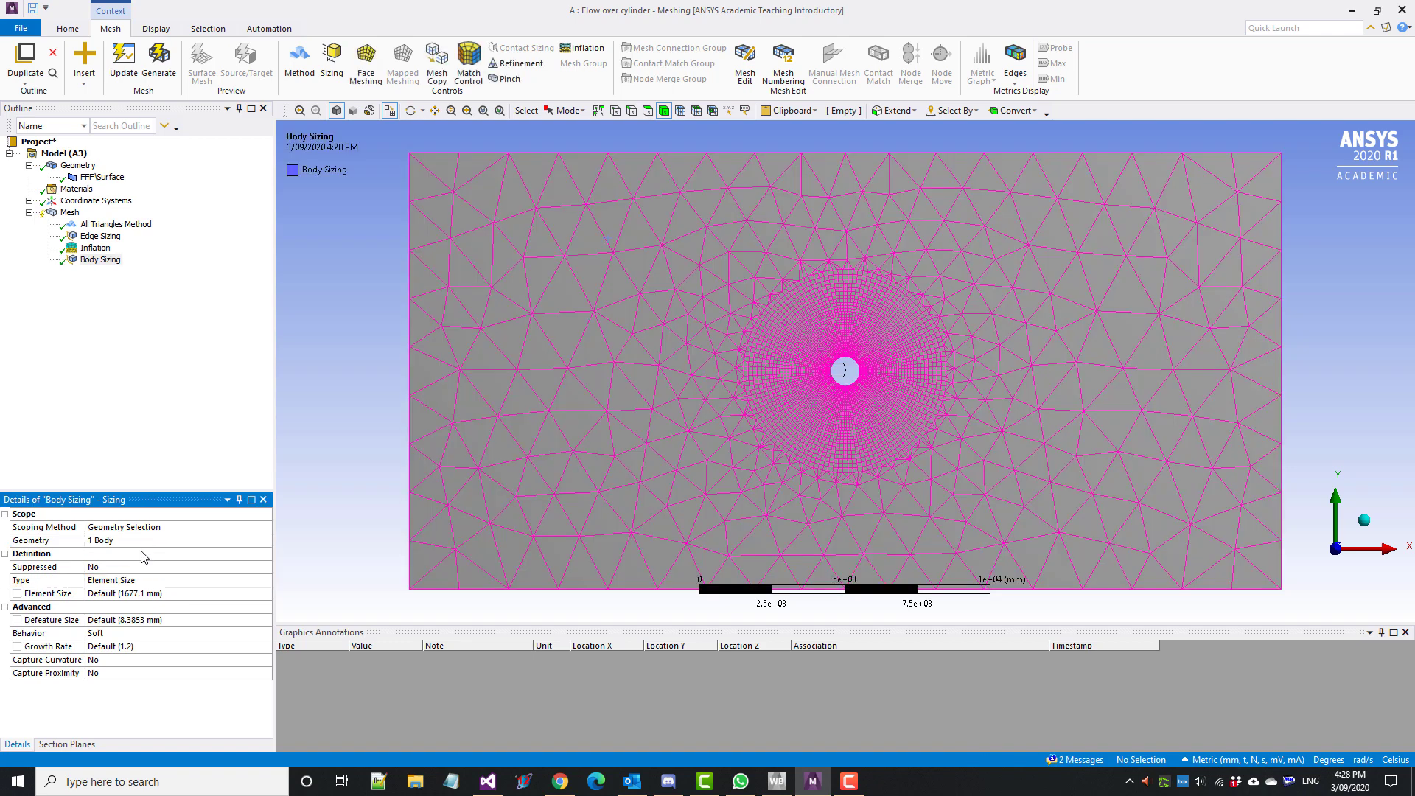
# Set the body sizing's element size to 300 mm and update the mesh.
pyautogui.click(175, 593)
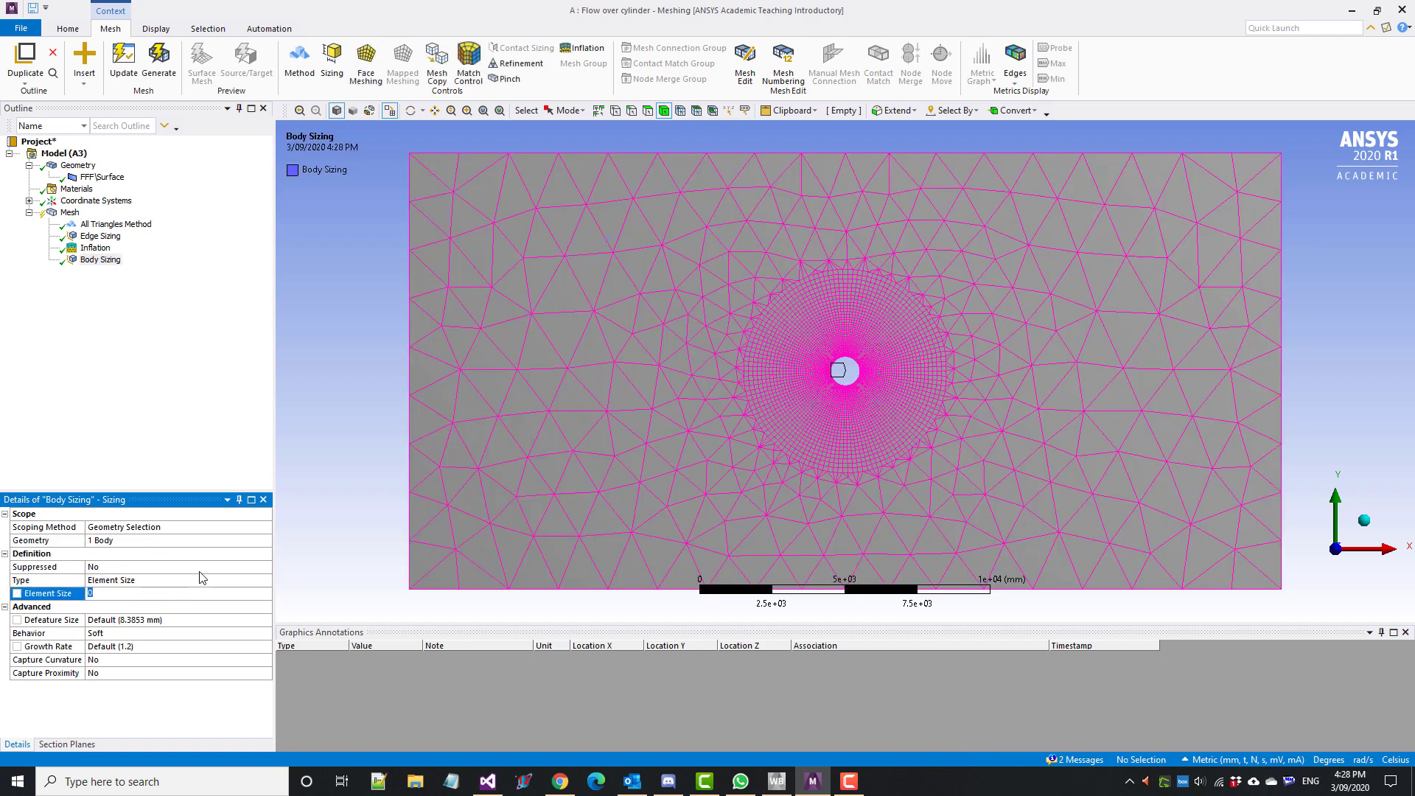
pyautogui.click(187, 594)
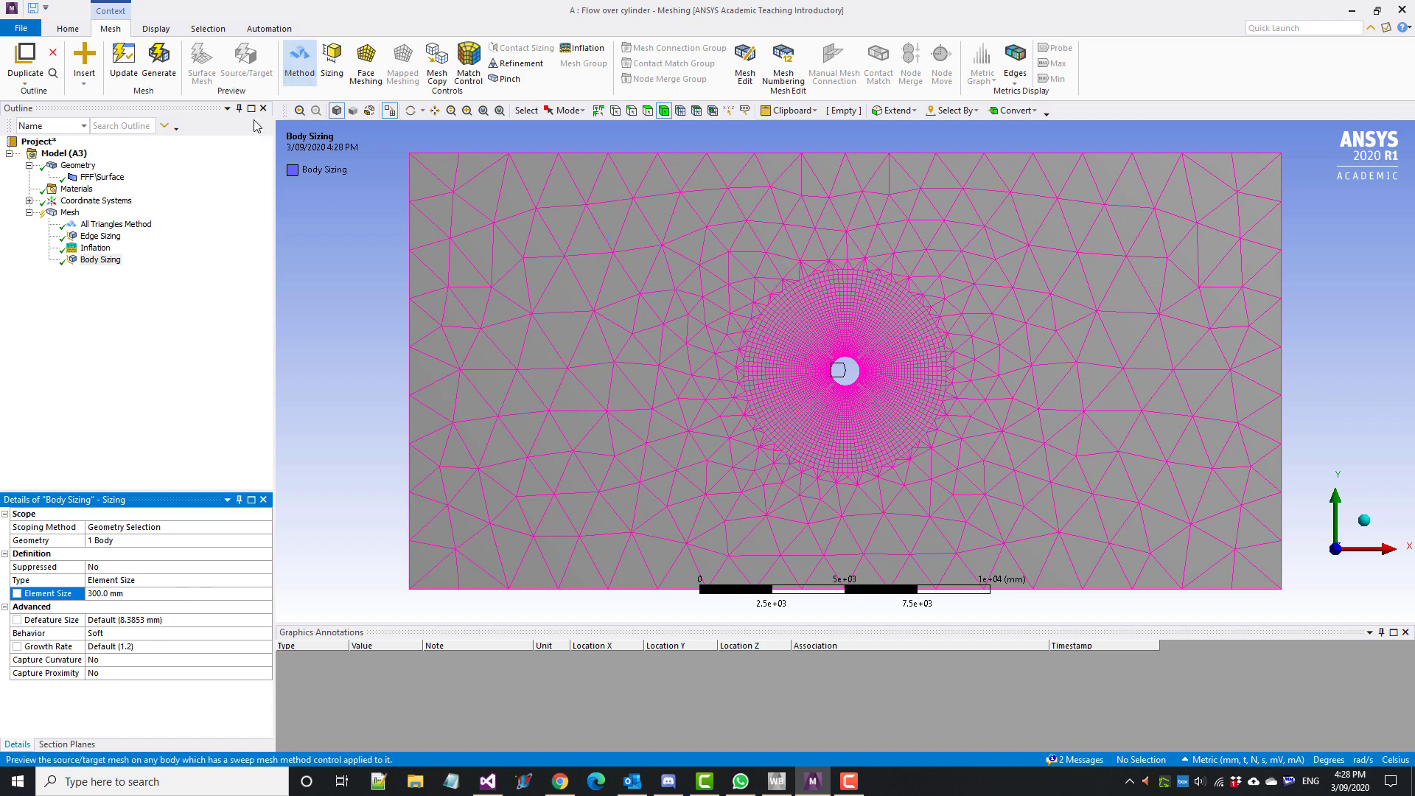
pyautogui.click(123, 63)
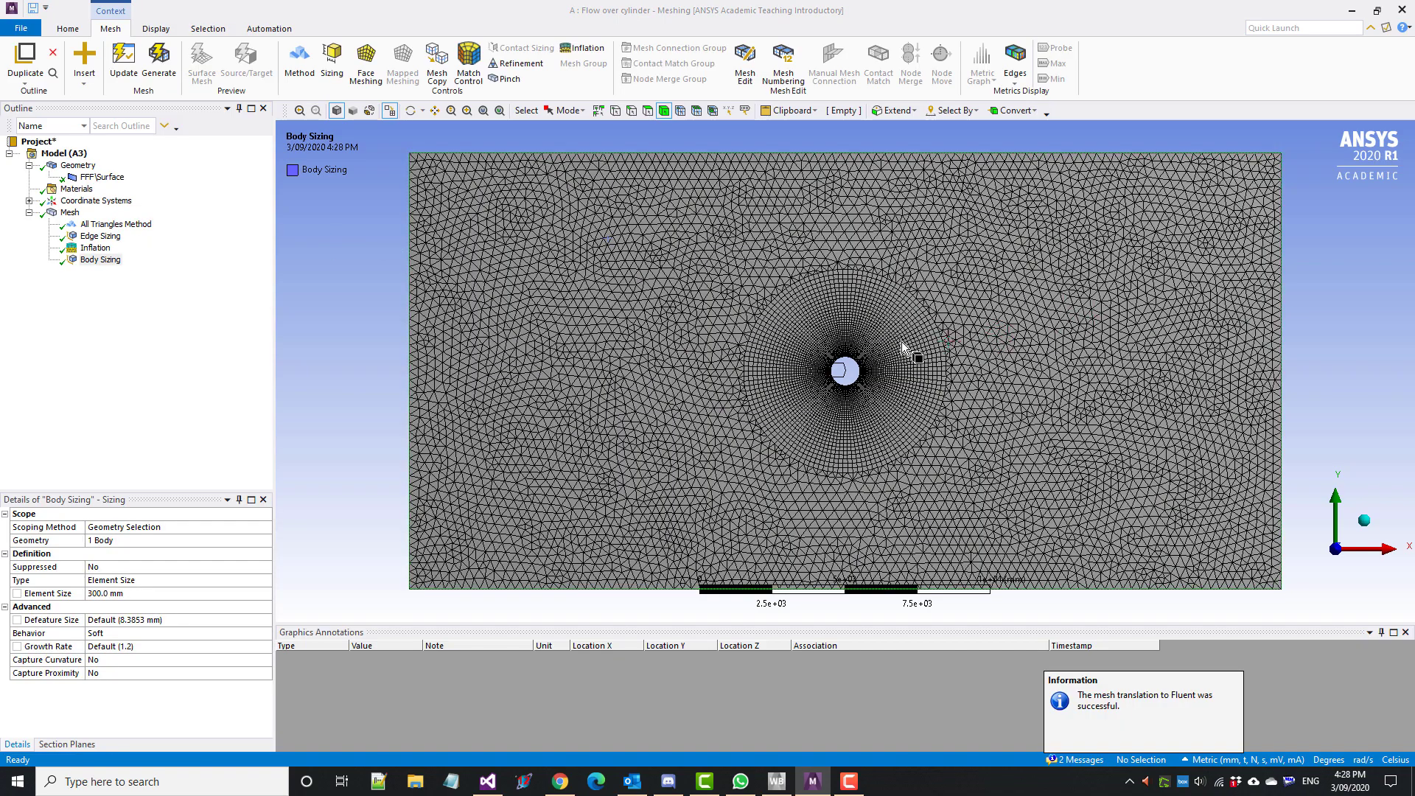
pyautogui.scroll(5, 881, 341)
pyautogui.scroll(-6, 881, 350)
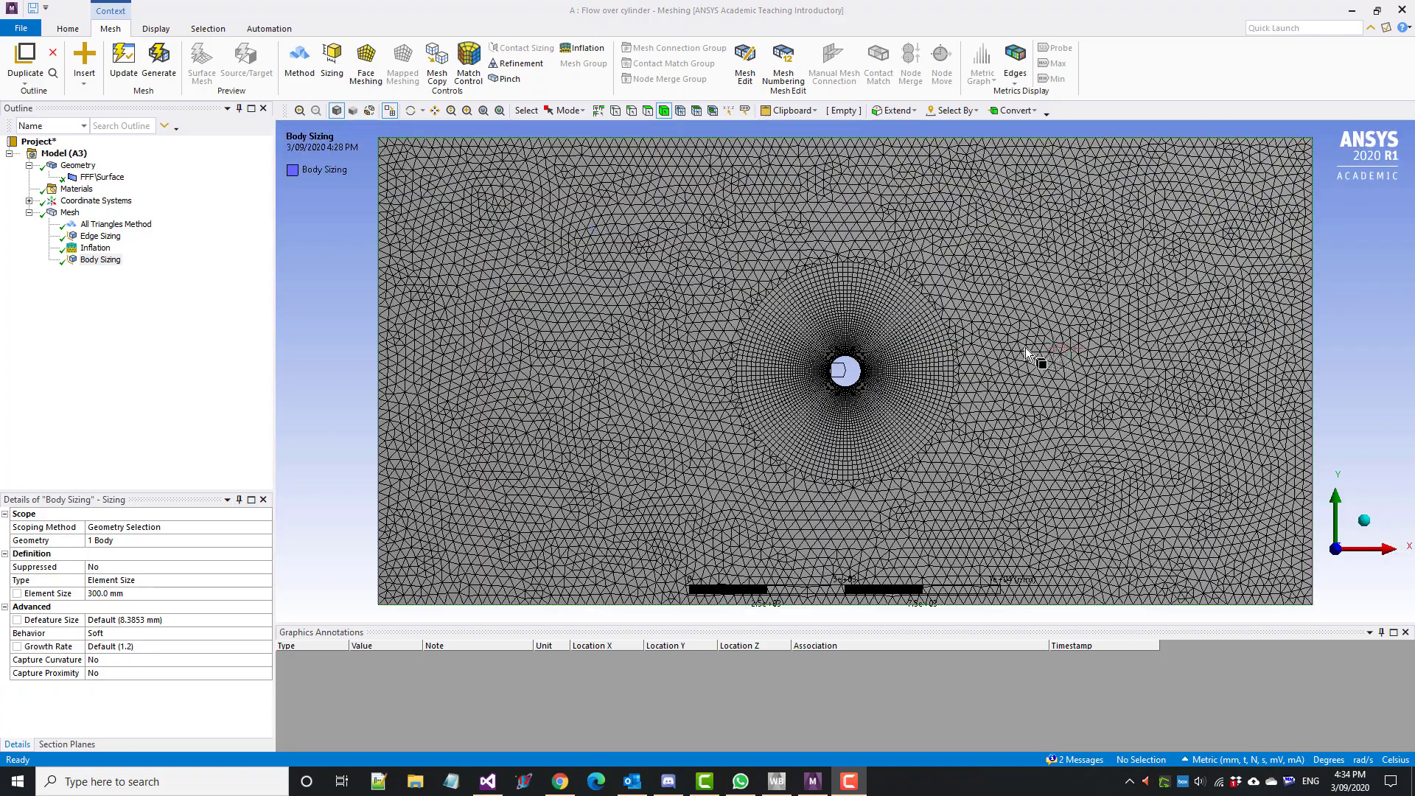
pyautogui.scroll(-3, 1004, 354)
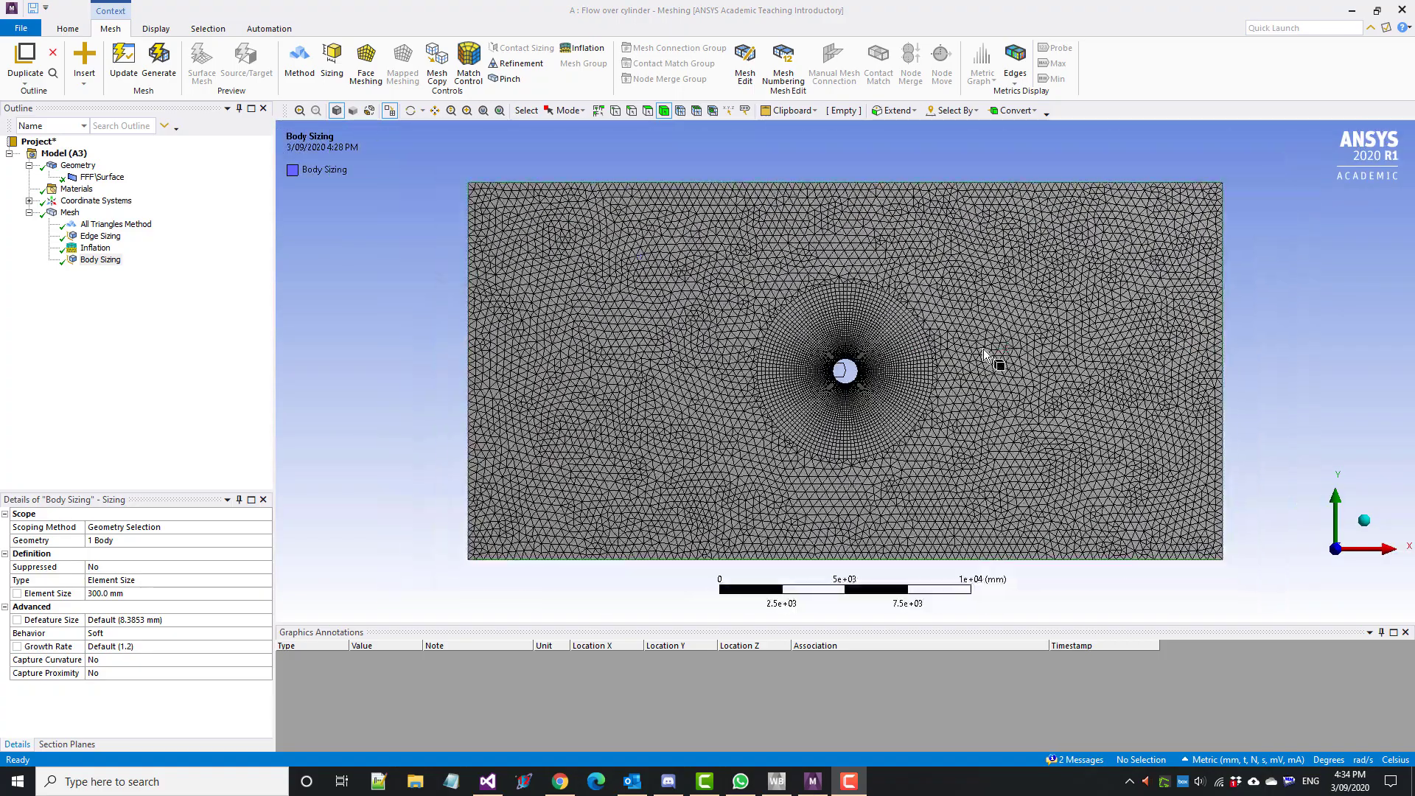
pyautogui.click(102, 177)
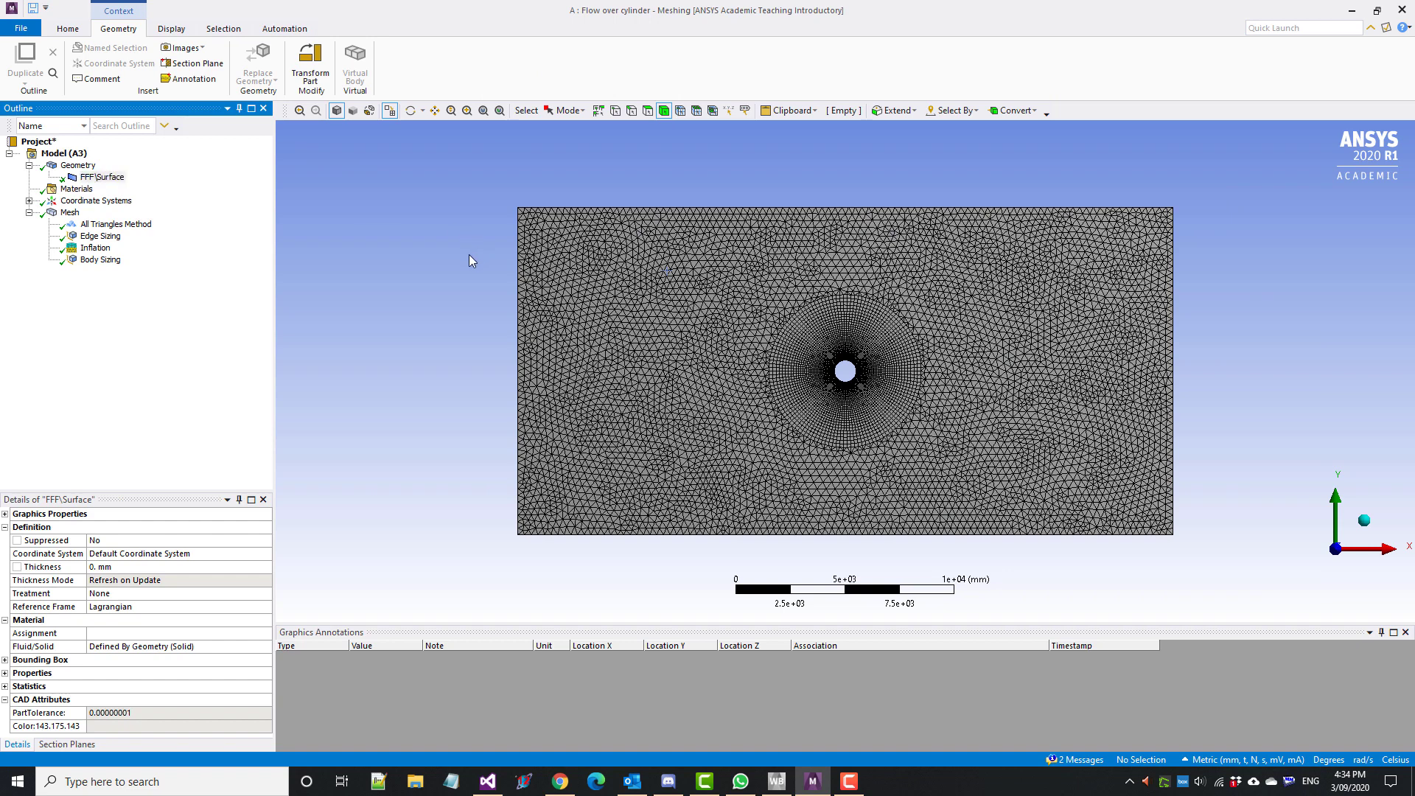
pyautogui.click(77, 165)
pyautogui.click(102, 177)
pyautogui.click(101, 236)
pyautogui.click(116, 224)
# Create a named selection called Wall from the upper and lower edges of the rectangular domain.
pyautogui.click(70, 212)
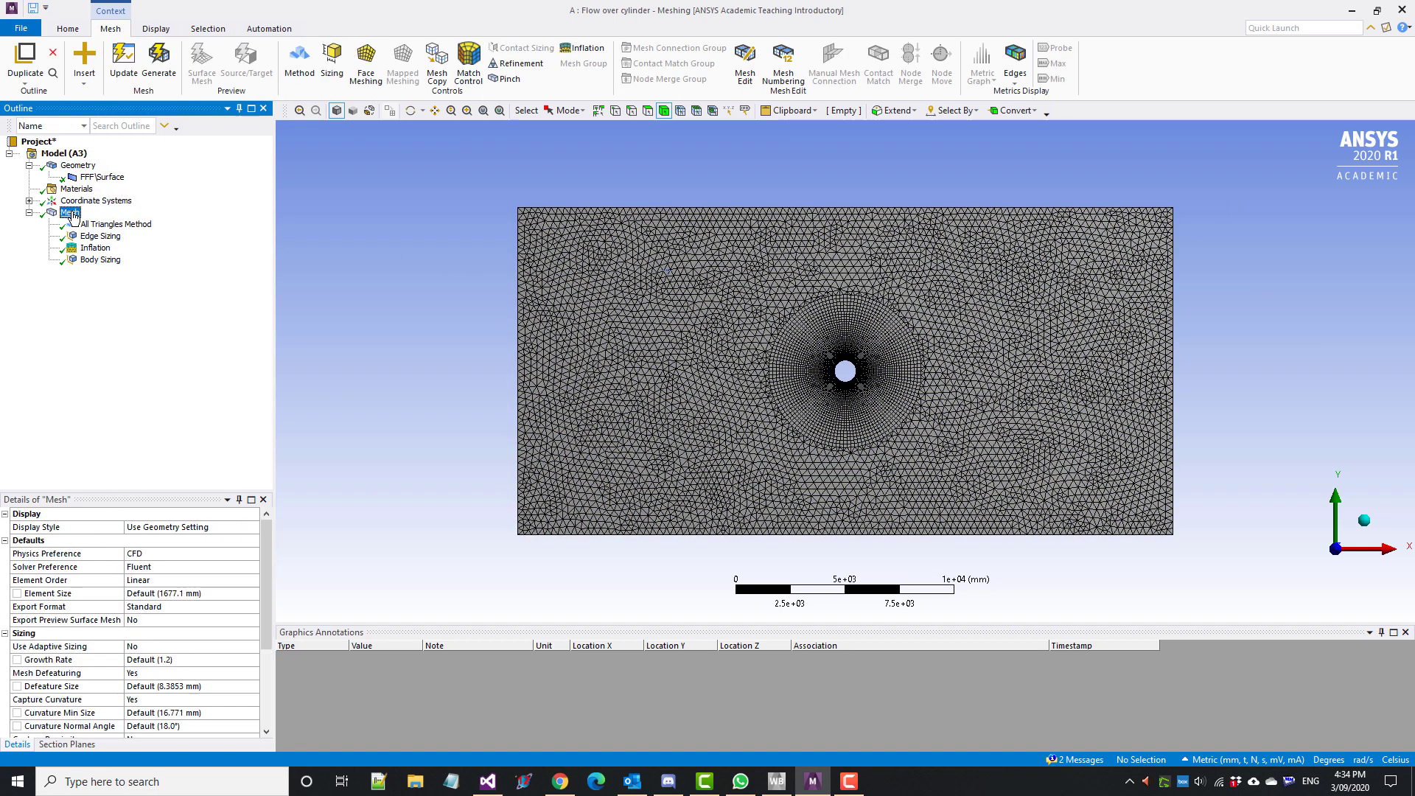
pyautogui.click(631, 111)
pyautogui.click(693, 217)
pyautogui.keyDown('ctrl'); pyautogui.click(684, 534); pyautogui.keyUp('ctrl')
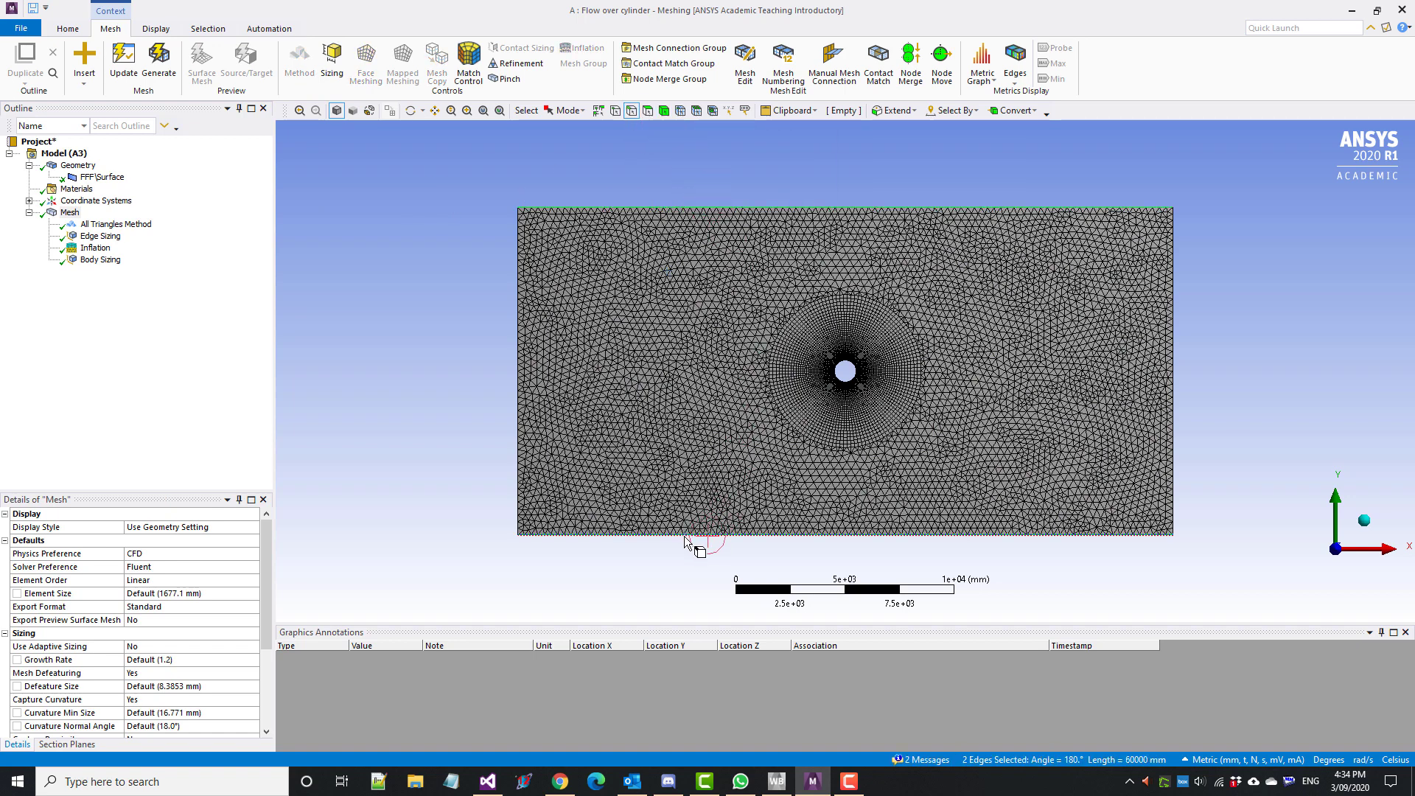
pyautogui.rightClick(488, 151)
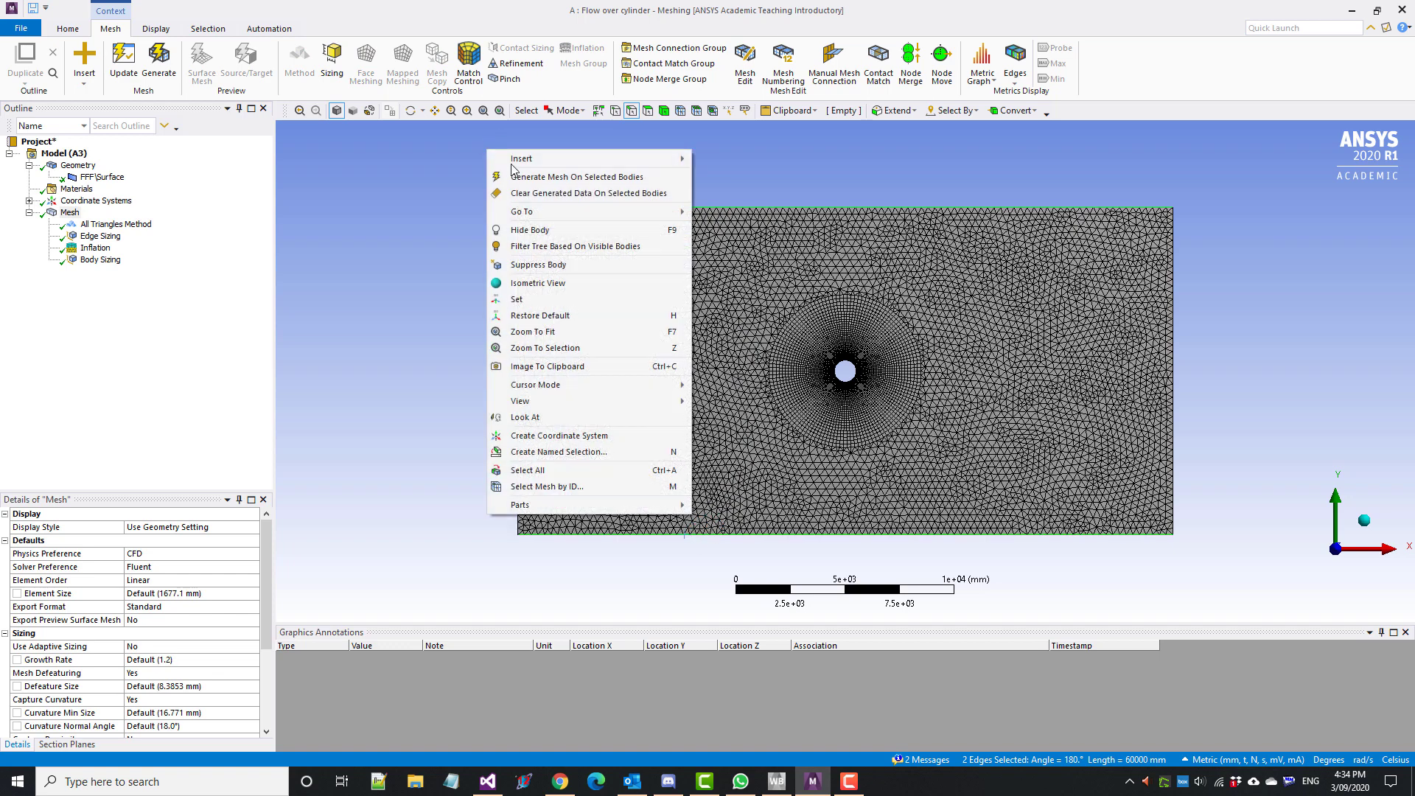
pyautogui.click(632, 459)
pyautogui.write('Wall')
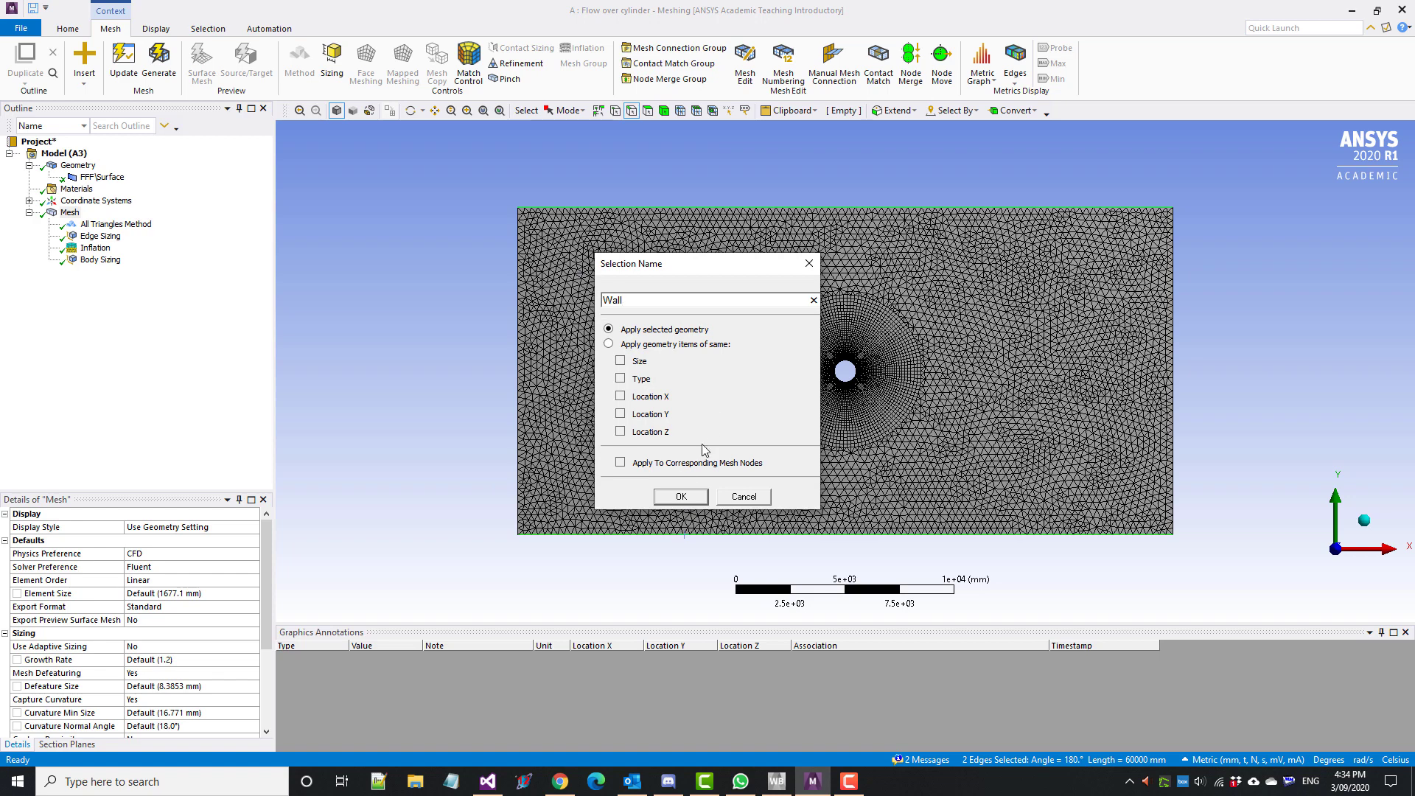
pyautogui.click(673, 498)
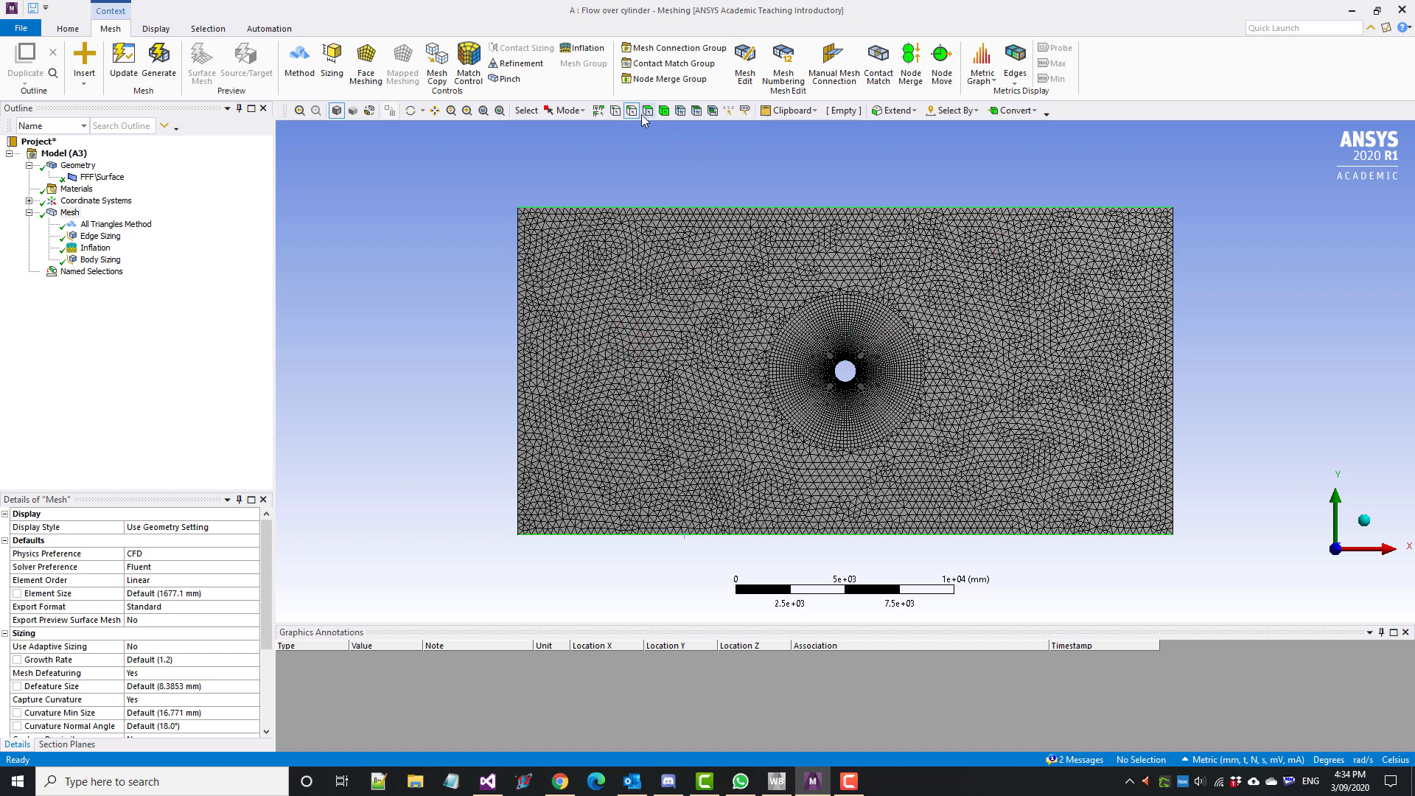
# Create a named selection called Cylinder from the circular hole edge.
pyautogui.click(877, 377)
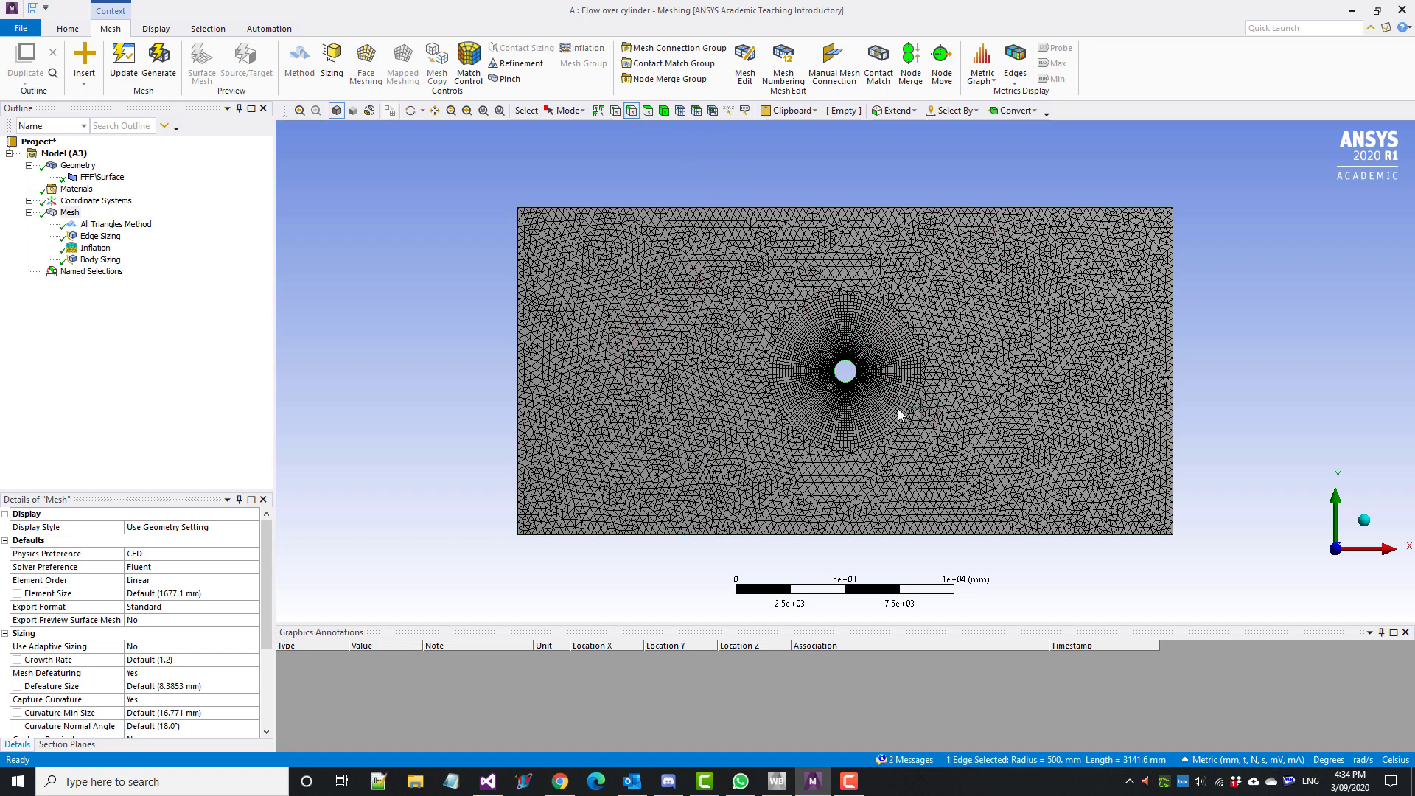
pyautogui.rightClick(711, 263)
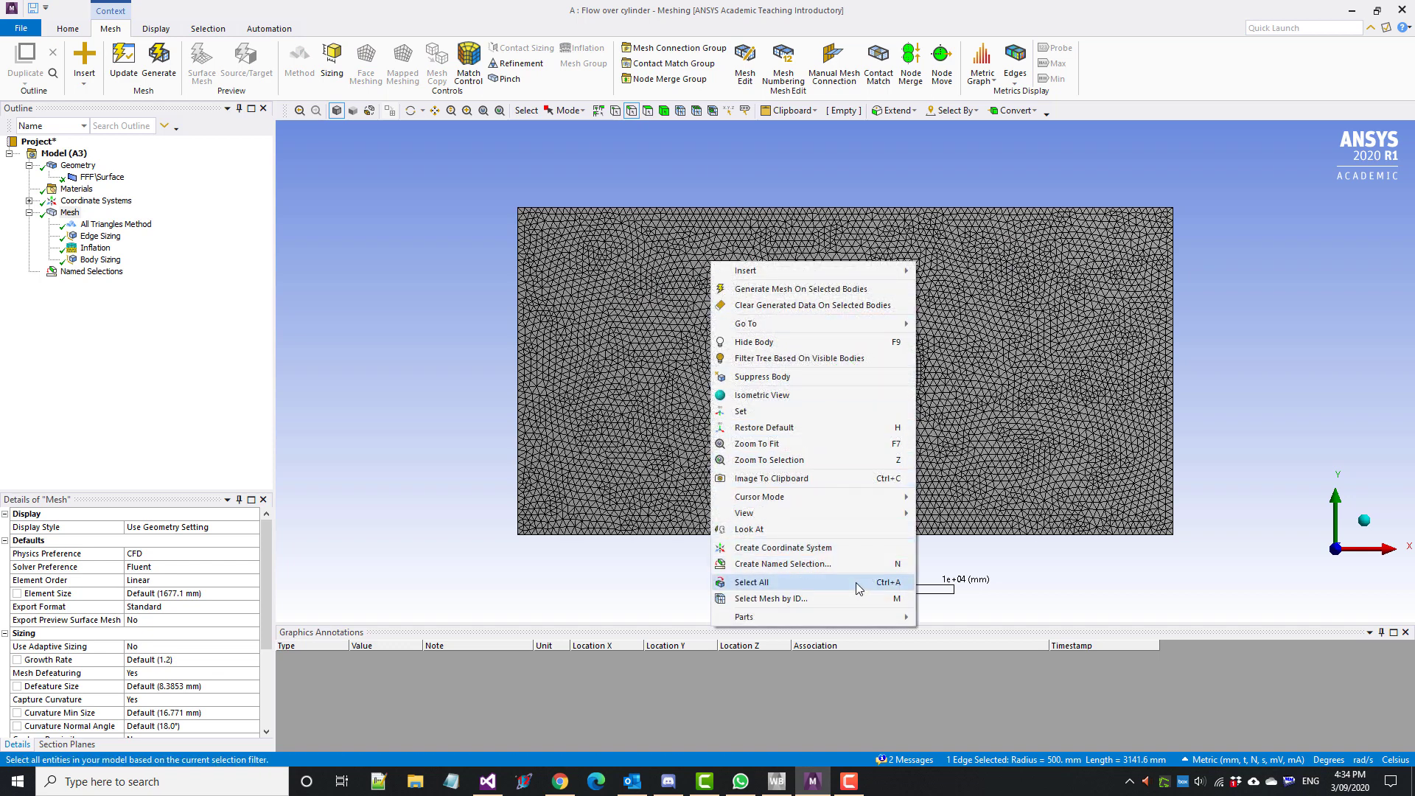
pyautogui.click(806, 565)
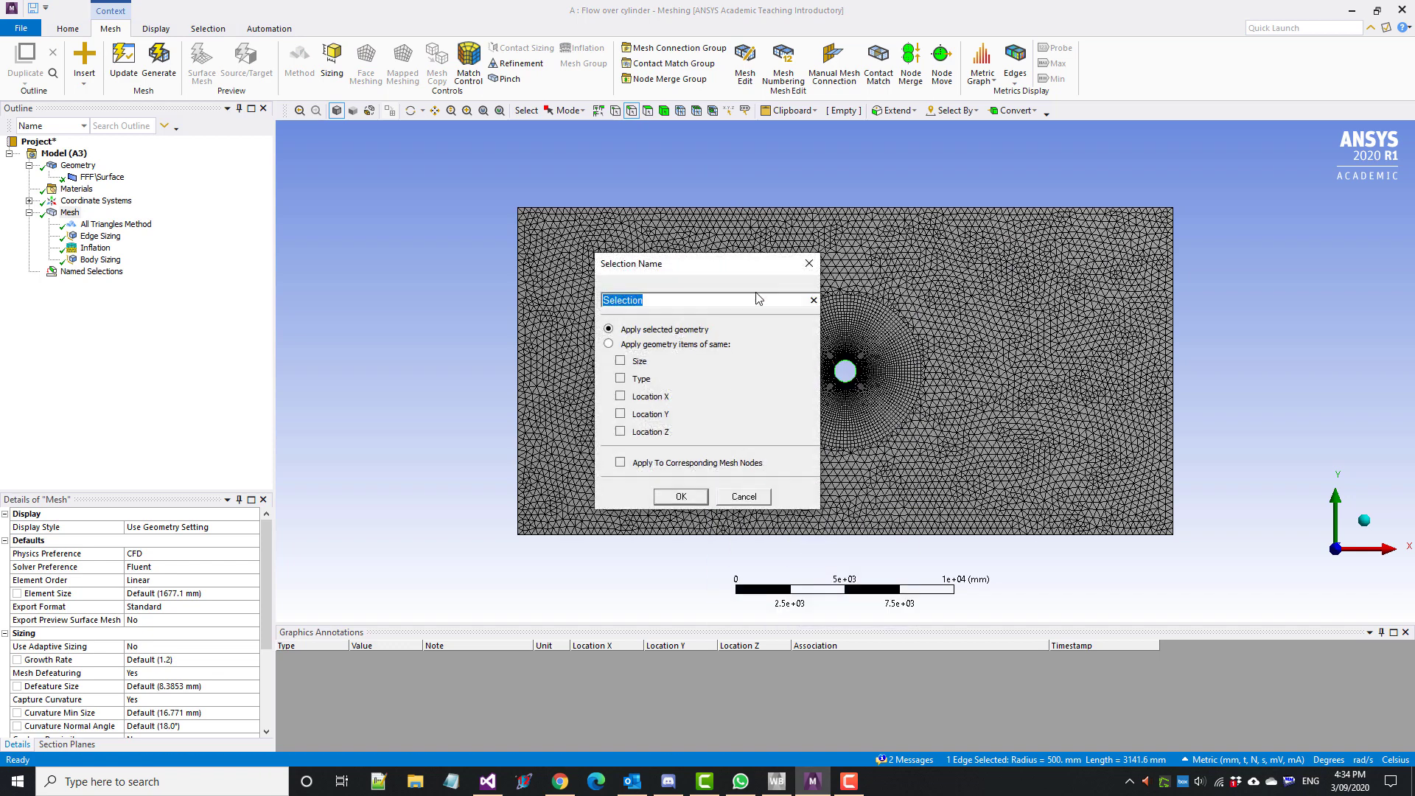
pyautogui.write('Cylinder')
pyautogui.press('Return')
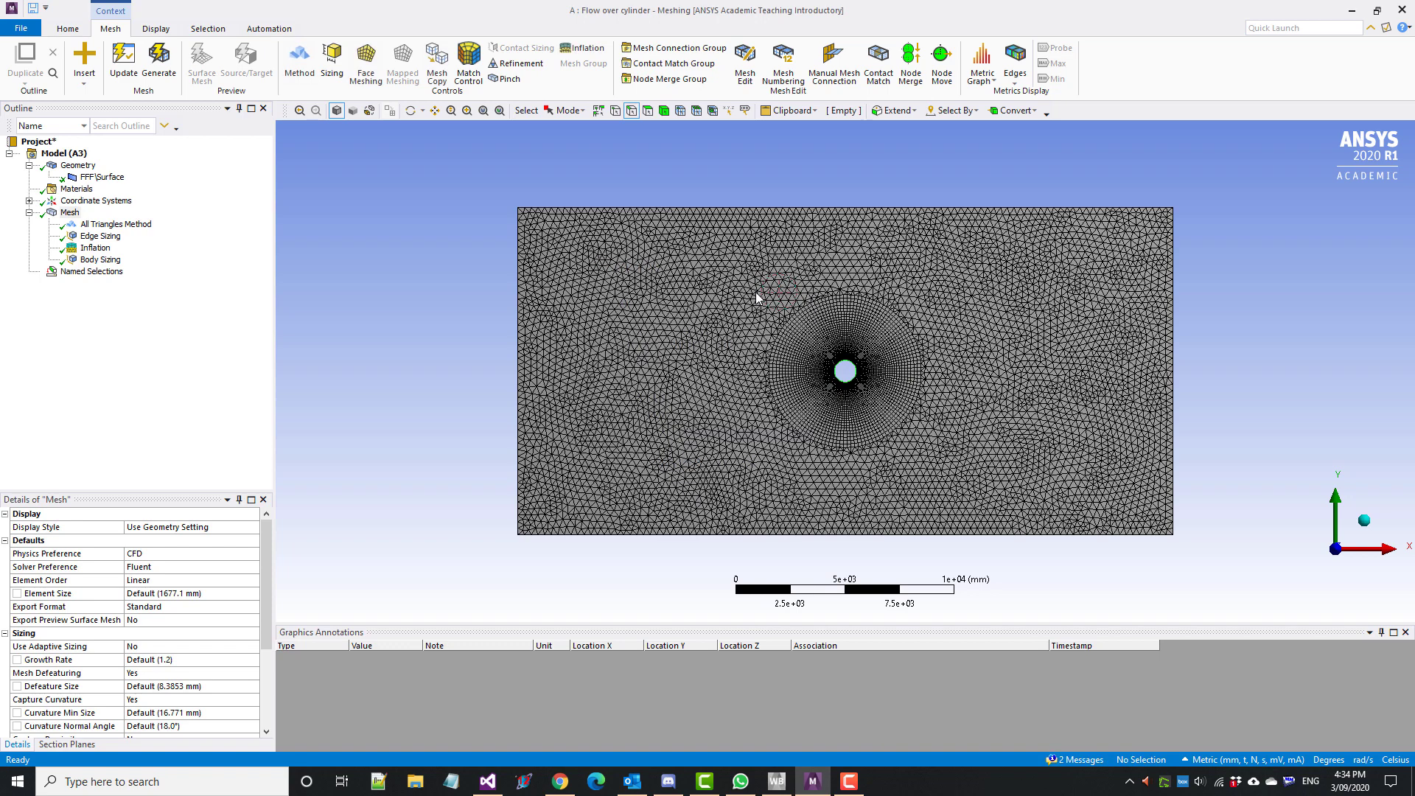
# Create a named selection called Inlet from the left vertical edge of the rectangular domain.
pyautogui.click(518, 301)
pyautogui.rightClick(457, 212)
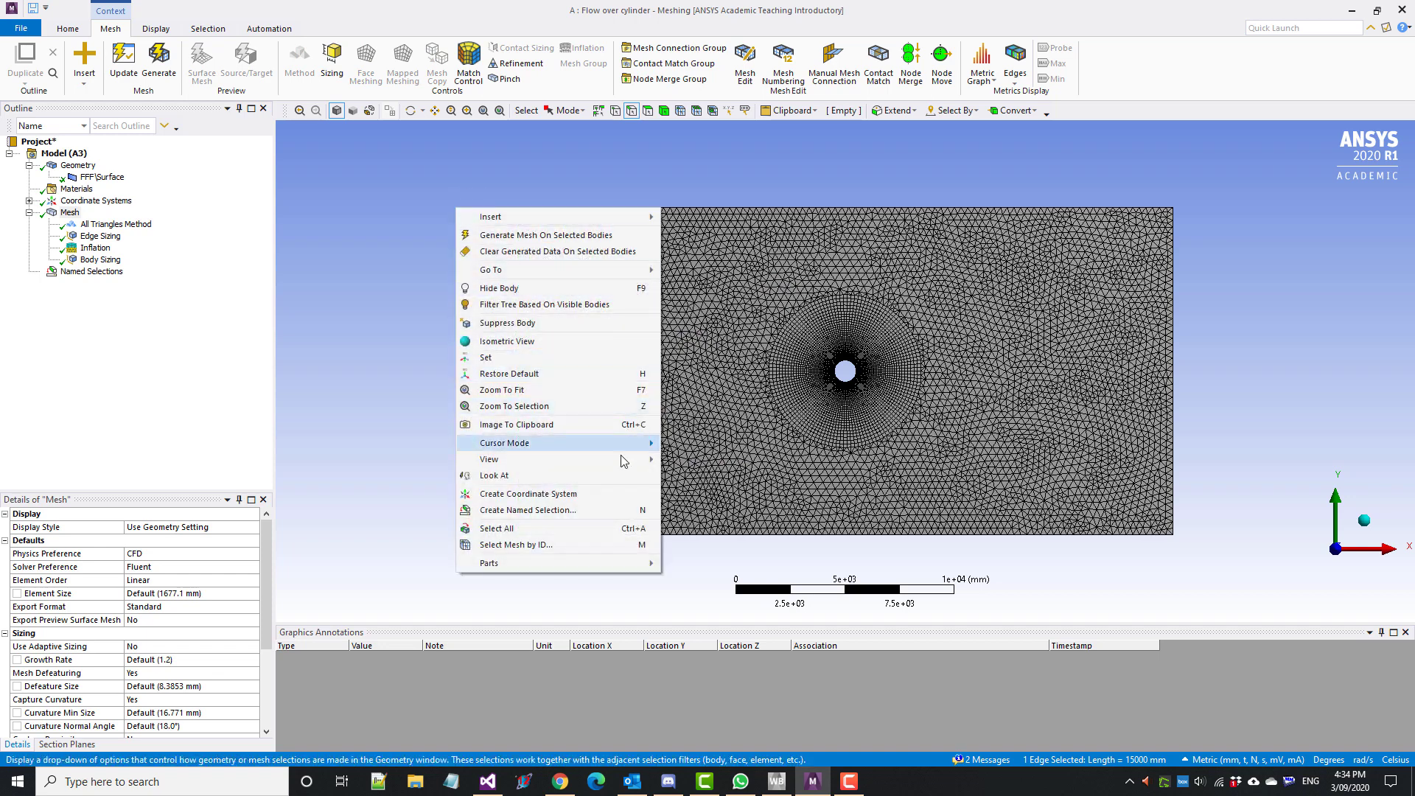
pyautogui.click(597, 512)
pyautogui.write('Inlet')
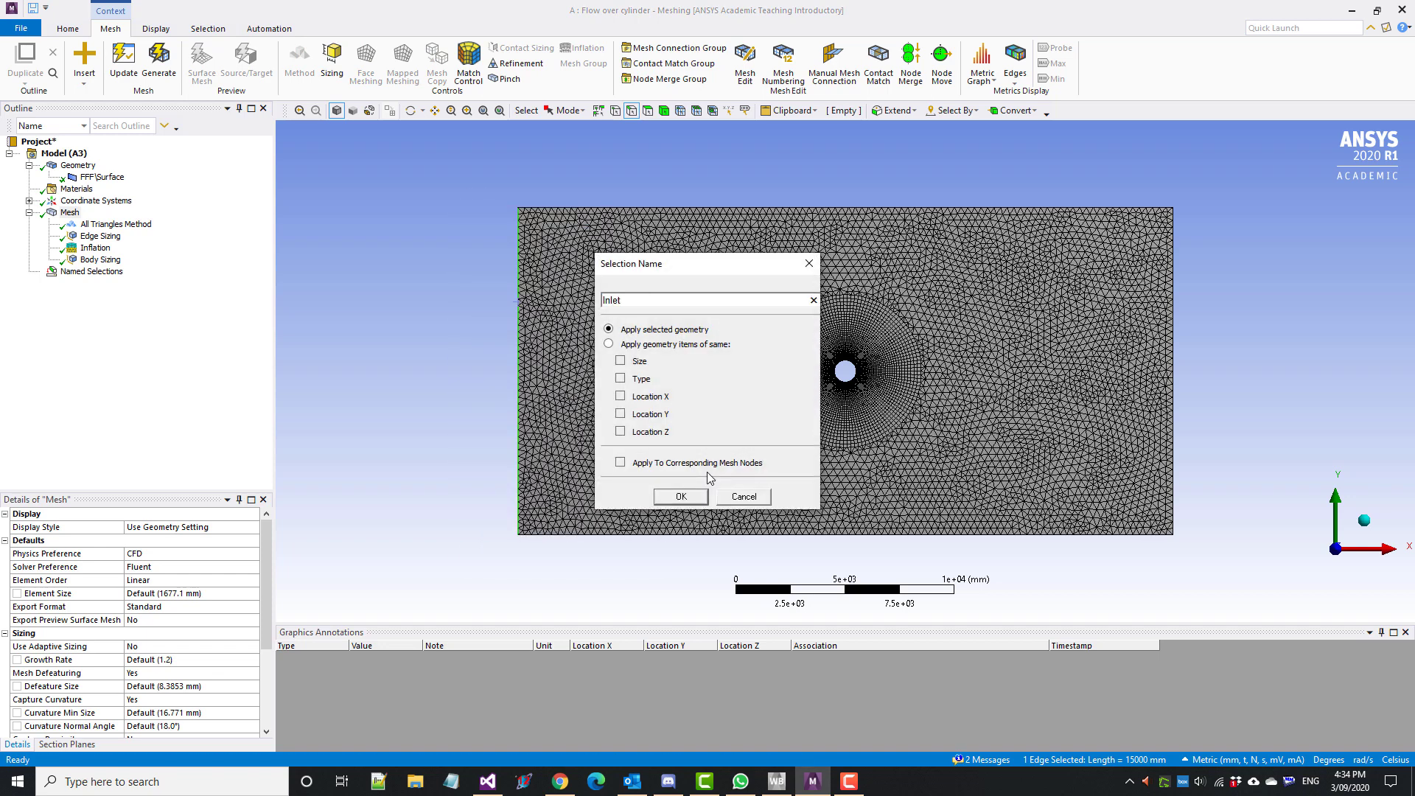
pyautogui.press('Return')
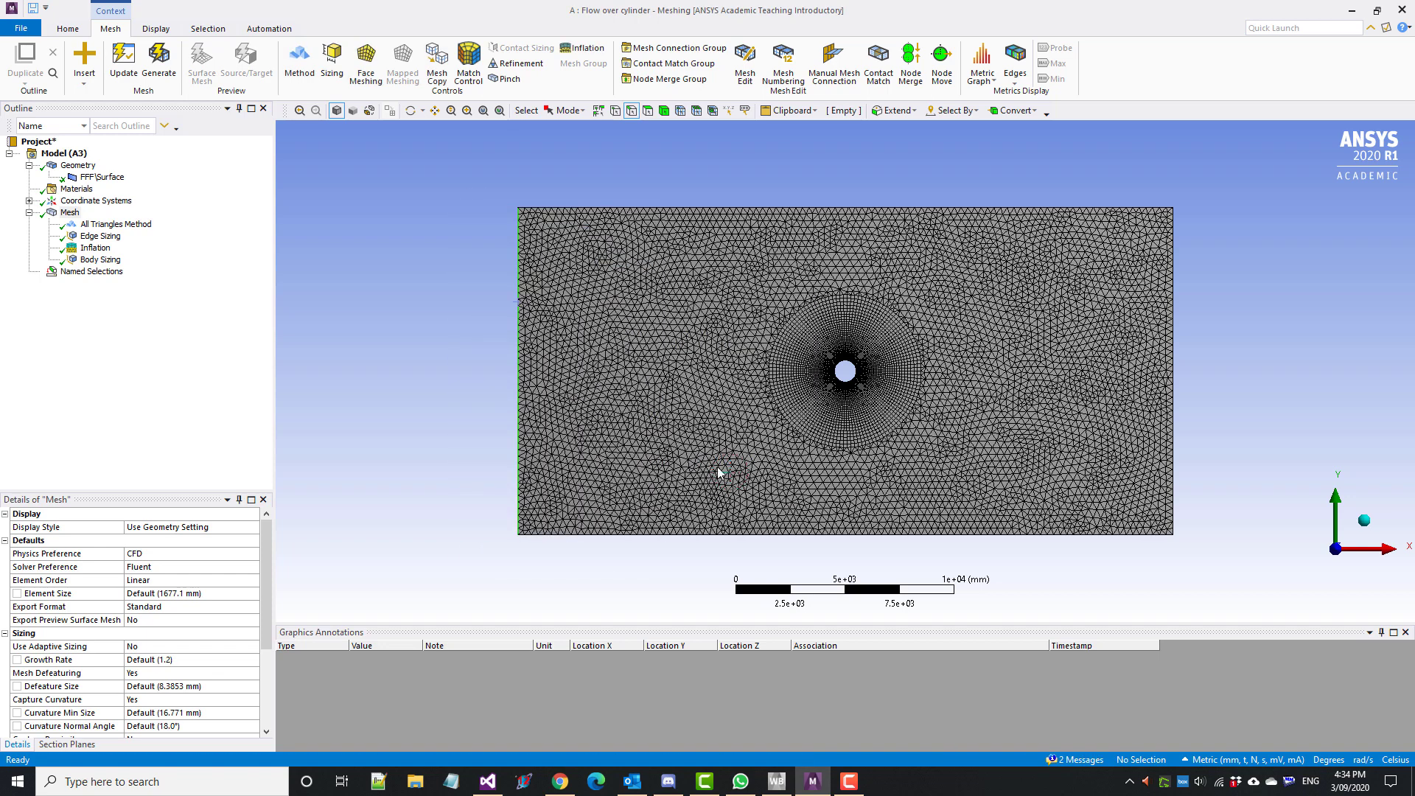
# Create a named selection called Outlet from the right vertical edge of the domain and expand the list of named selections.
pyautogui.click(1172, 306)
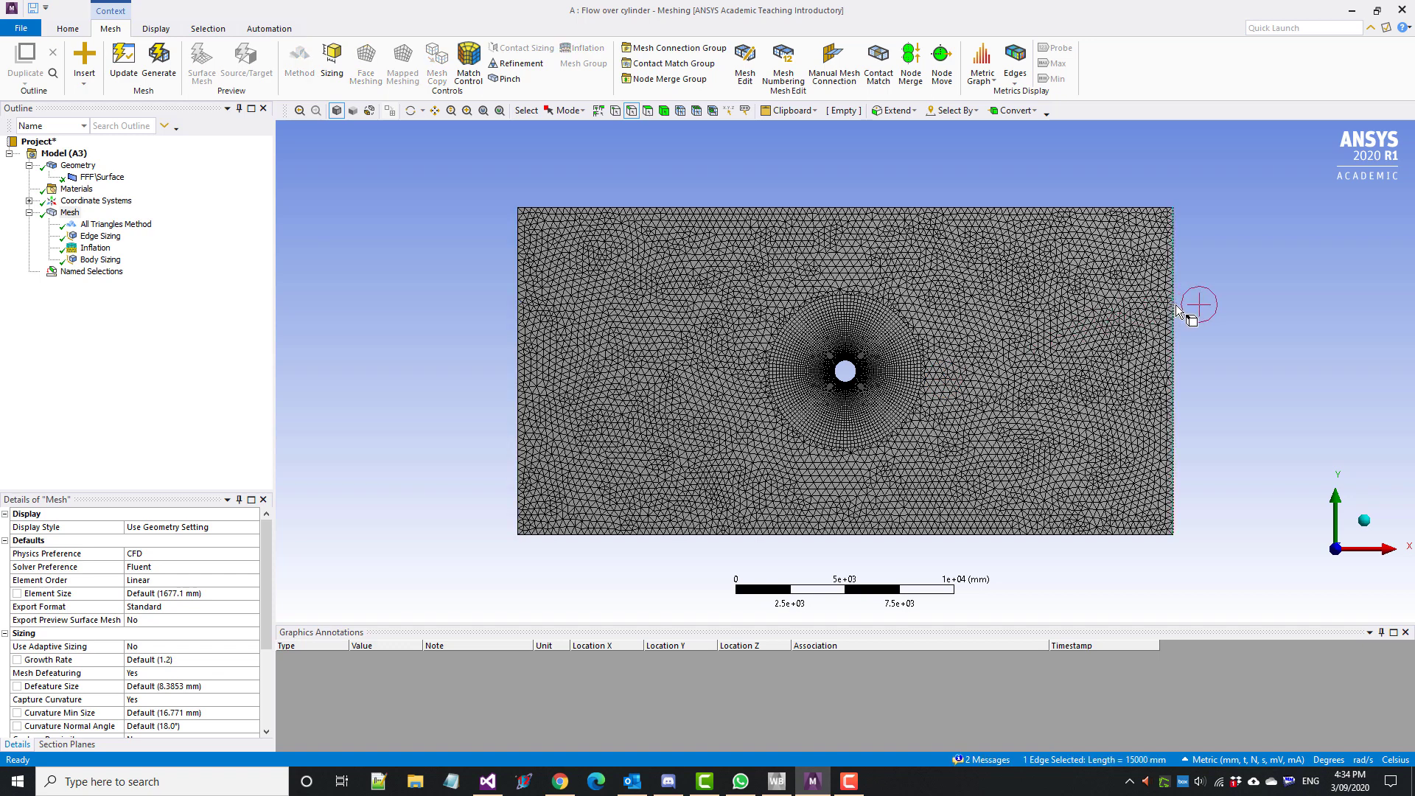
pyautogui.rightClick(1176, 309)
pyautogui.moveTo(1265, 528)
pyautogui.click(1247, 607)
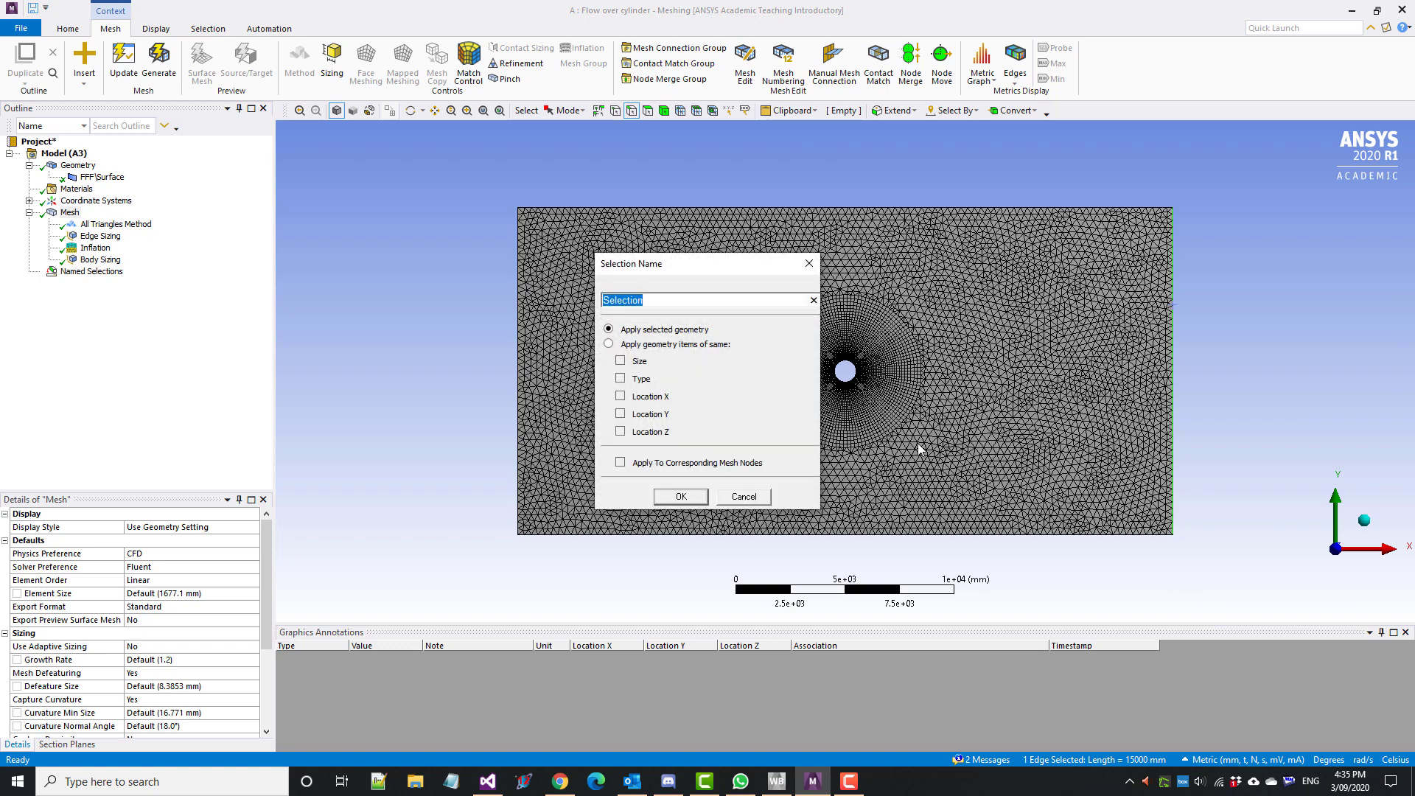
pyautogui.write('O')
pyautogui.click(693, 502)
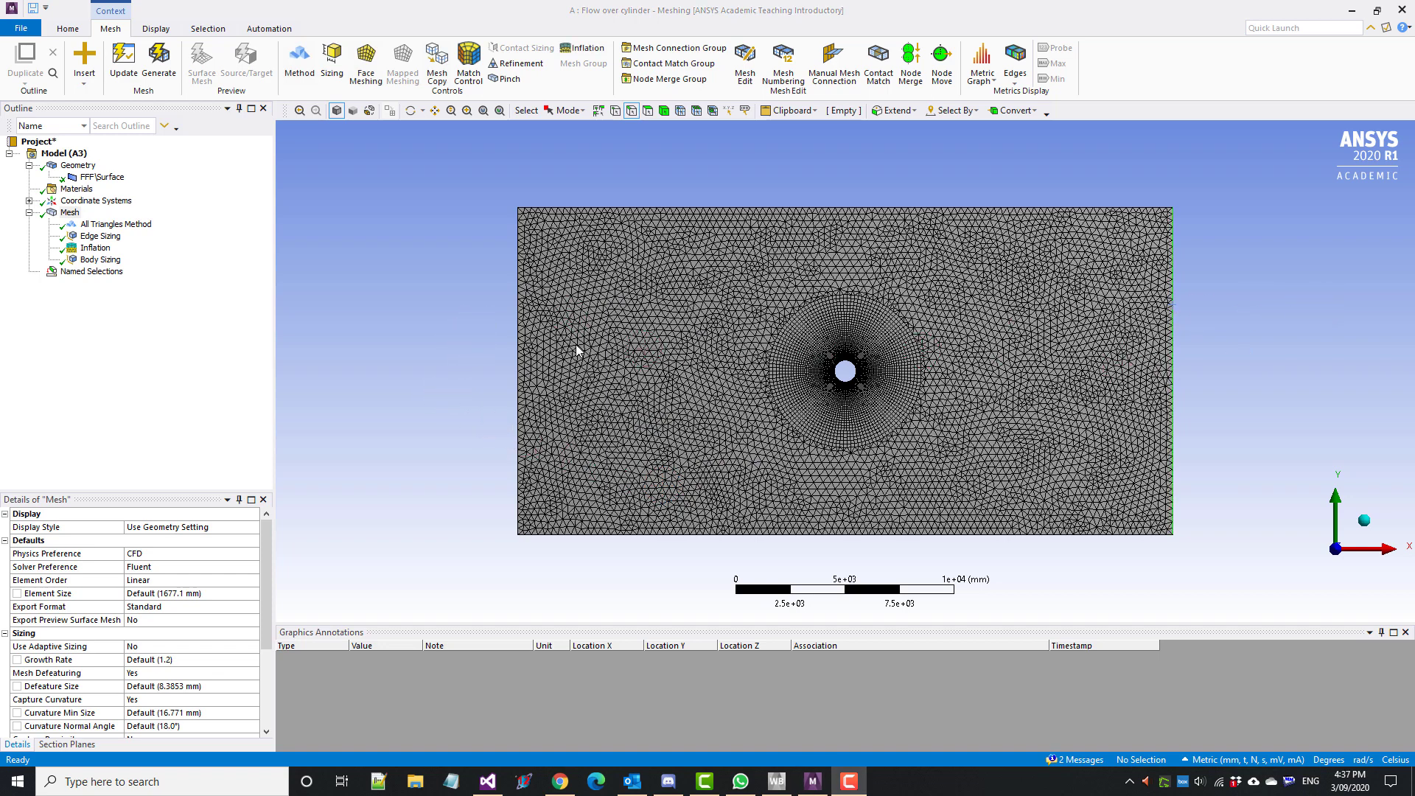
pyautogui.doubleClick(61, 274)
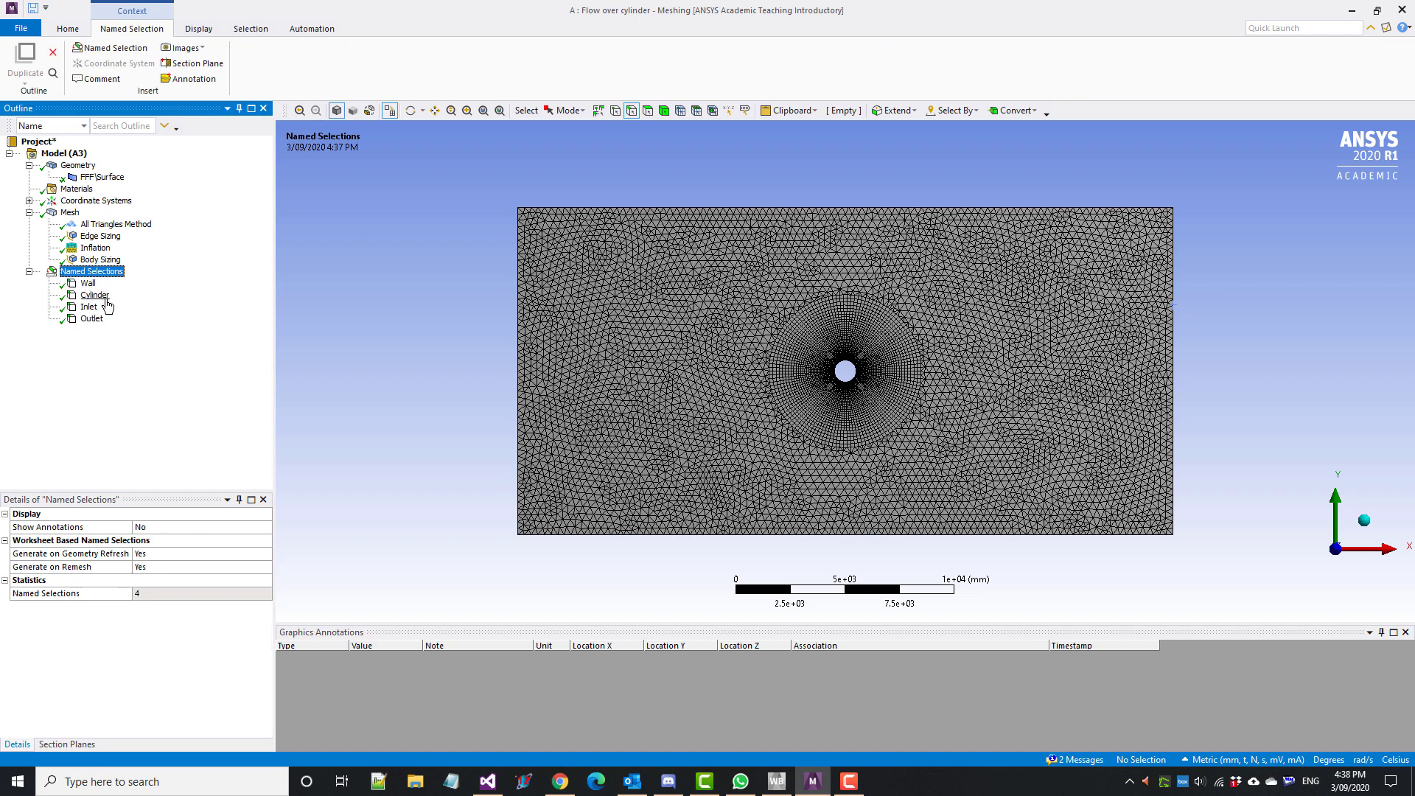
pyautogui.click(444, 281)
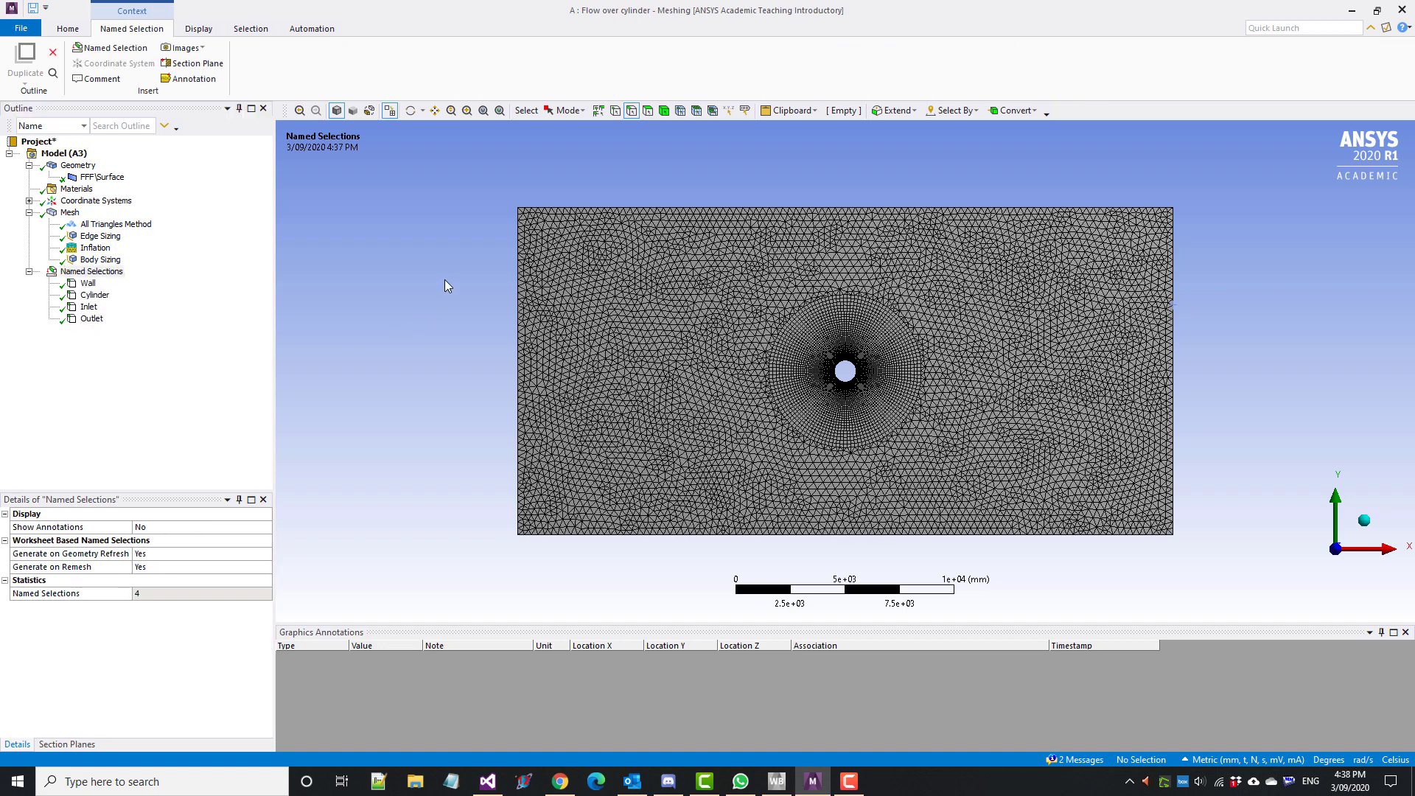
# Close the meshing application and update the Mesh component of the Fluid Flow system in Workbench.
pyautogui.click(1403, 10)
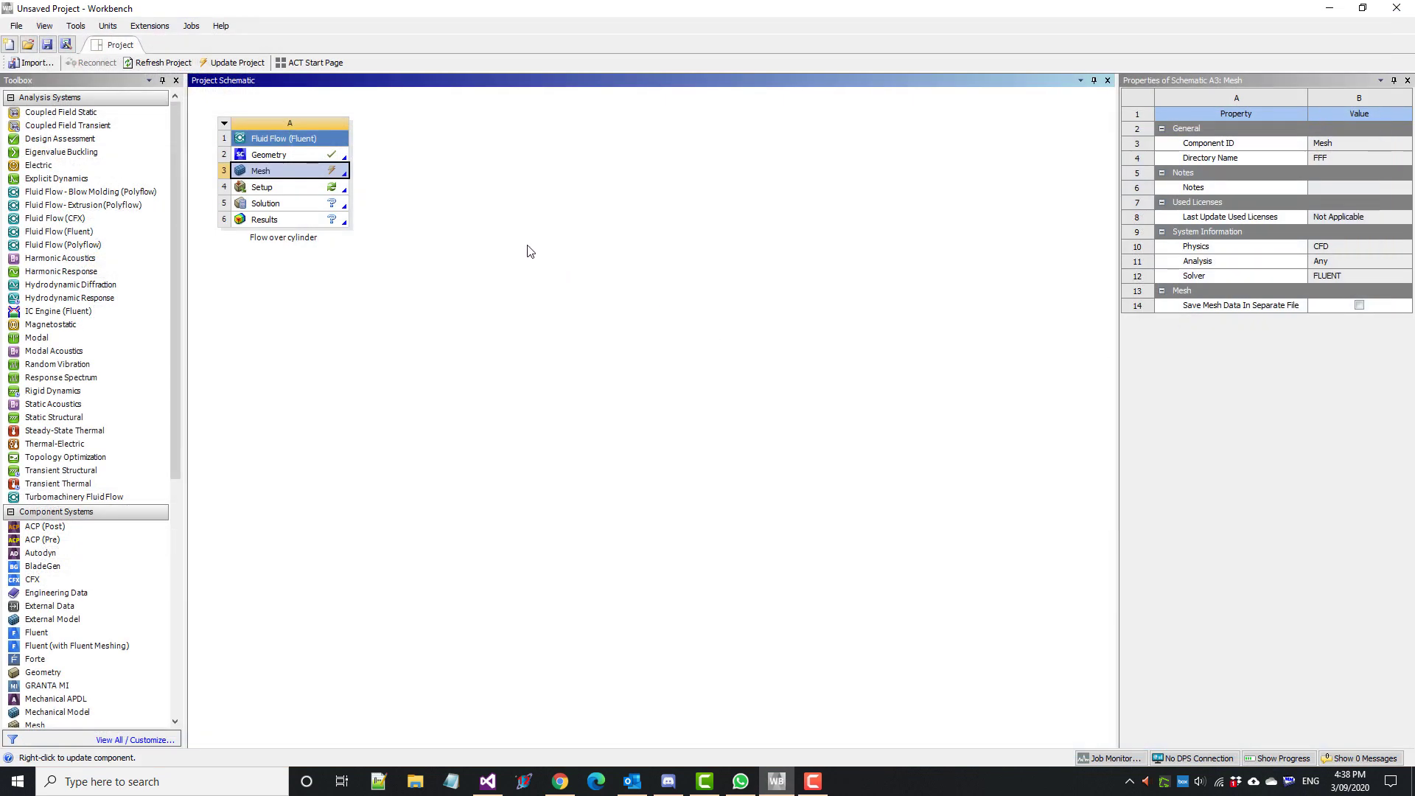
pyautogui.rightClick(298, 175)
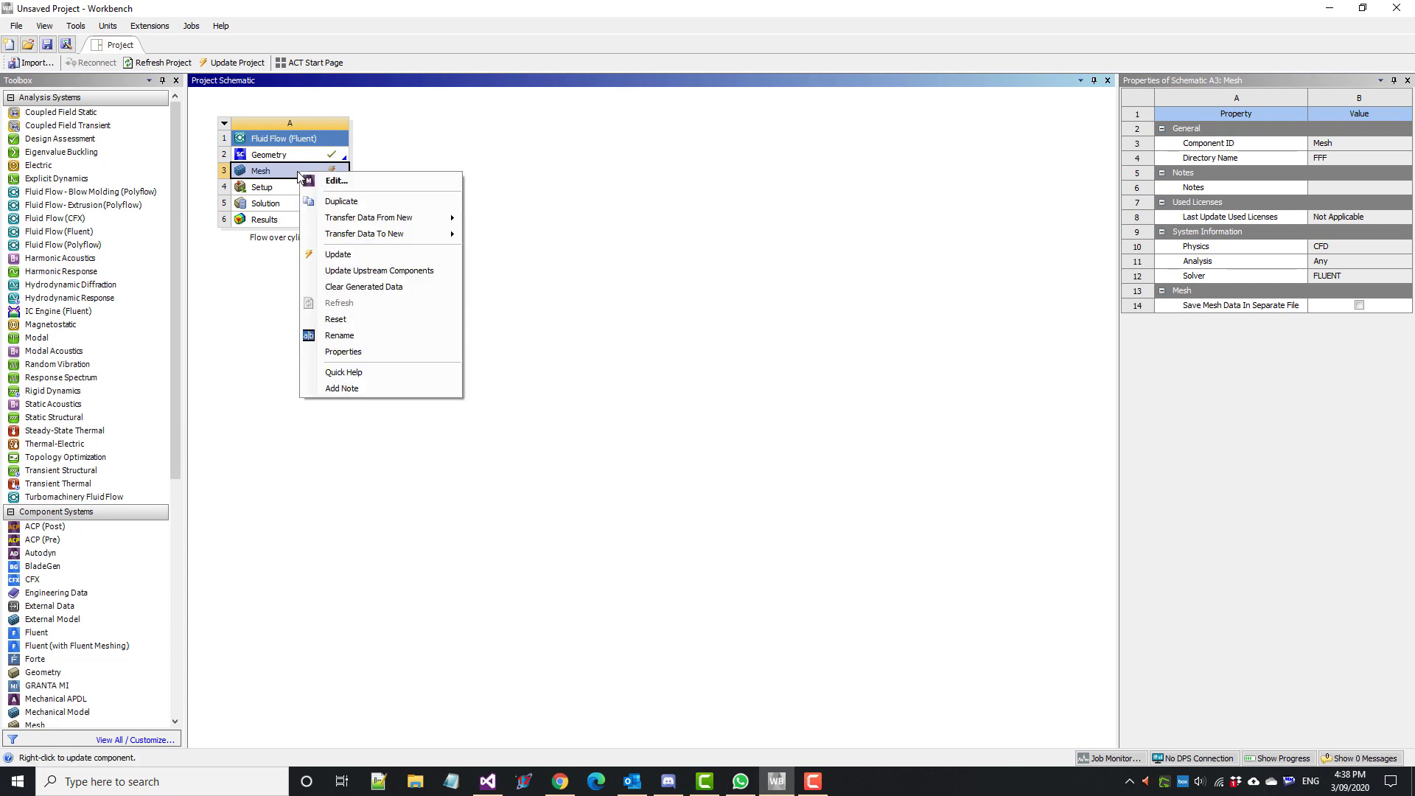
pyautogui.click(370, 254)
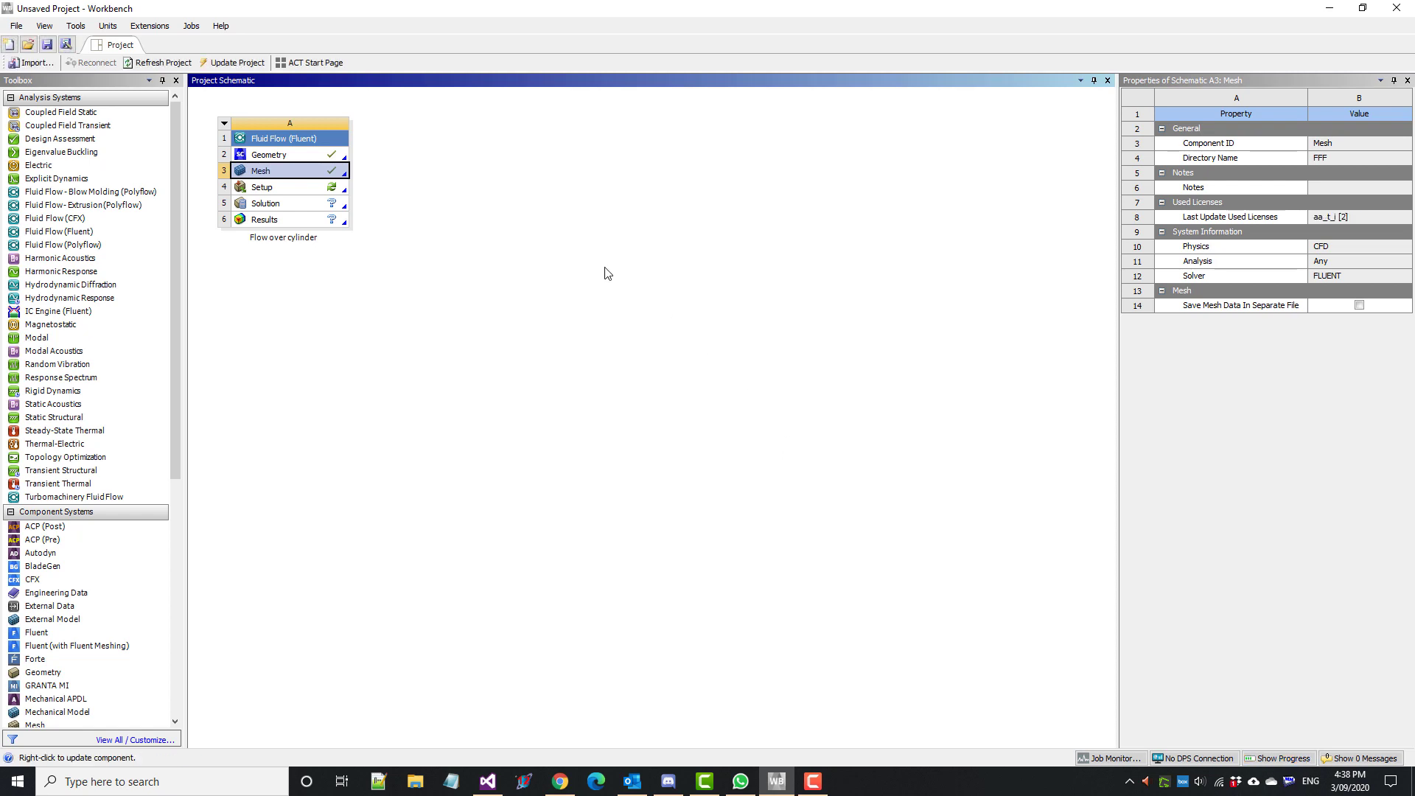
# Launch Fluent from the system's Setup component with double precision enabled and the number of solver processes increased.
pyautogui.click(305, 192)
pyautogui.doubleClick(305, 192)
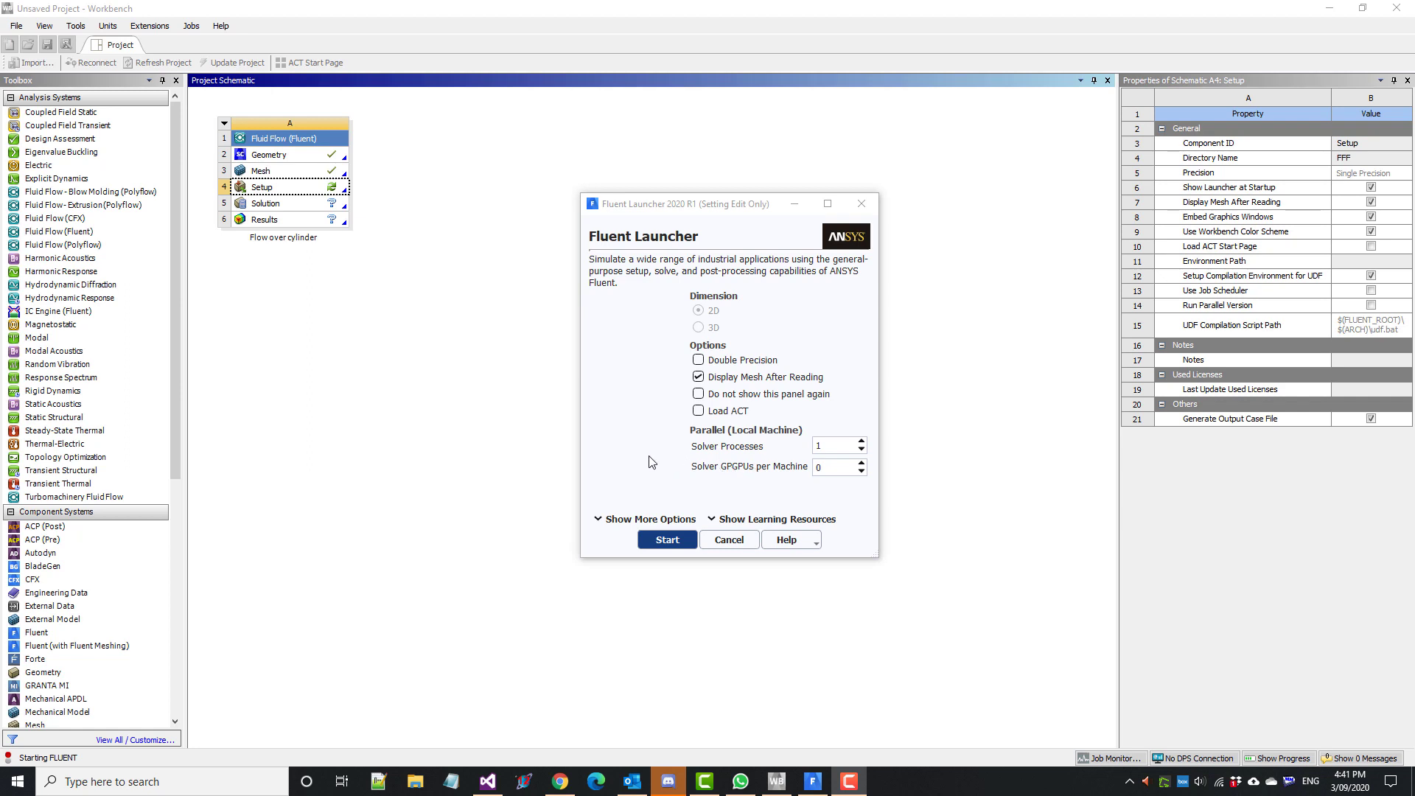
pyautogui.click(700, 361)
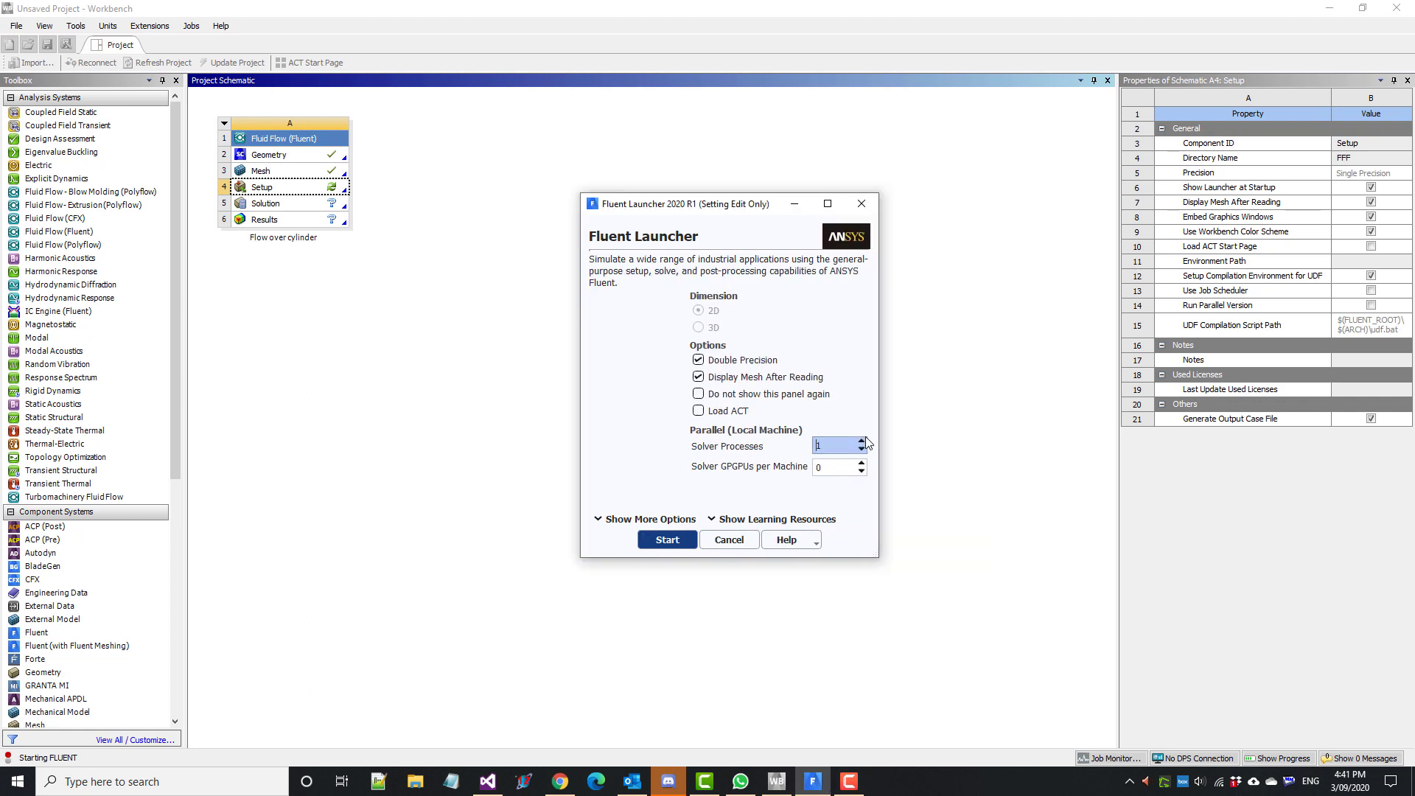
pyautogui.click(863, 441)
pyautogui.click(861, 463)
pyautogui.click(669, 541)
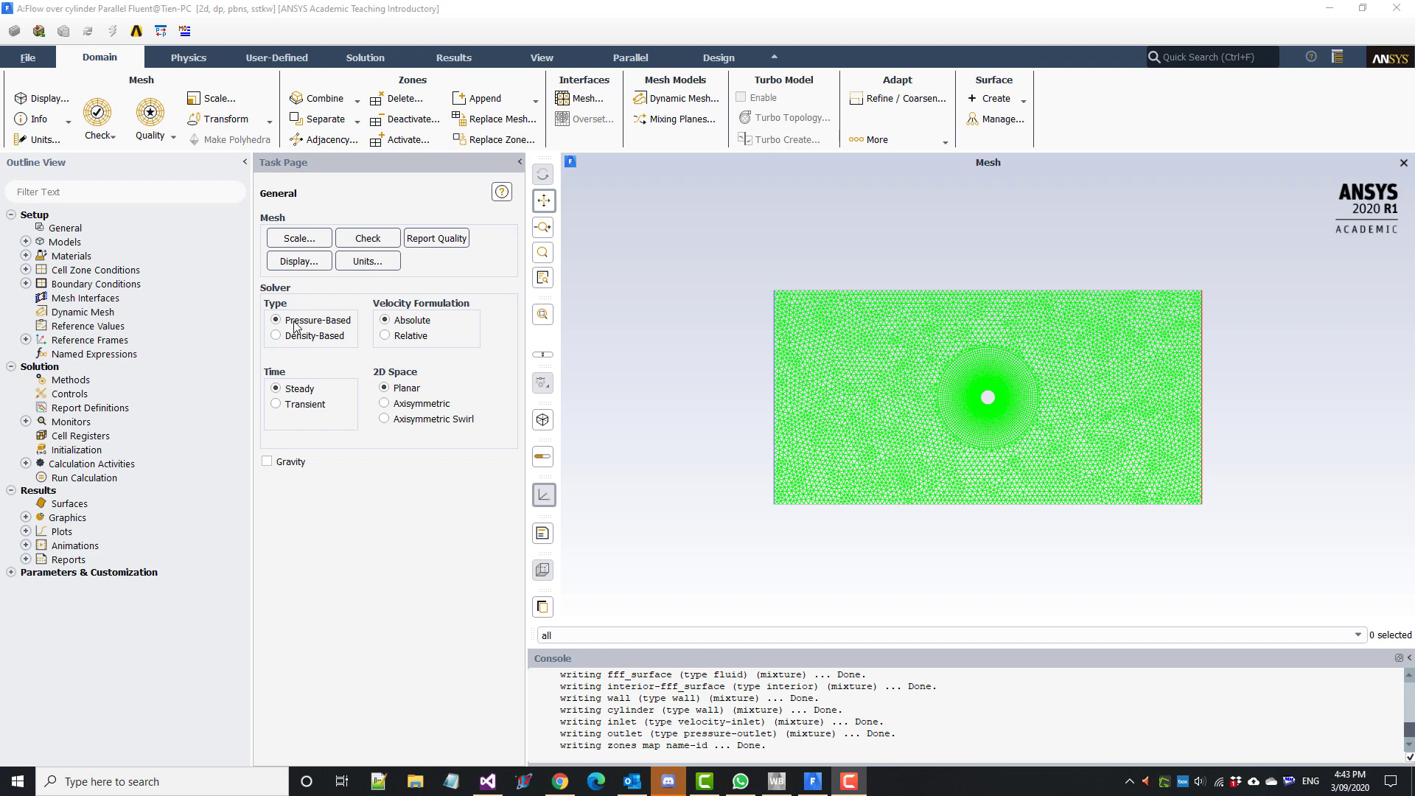
# Switch the solver's time setting to Transient and set the viscous model to Laminar.
pyautogui.click(295, 408)
pyautogui.click(179, 62)
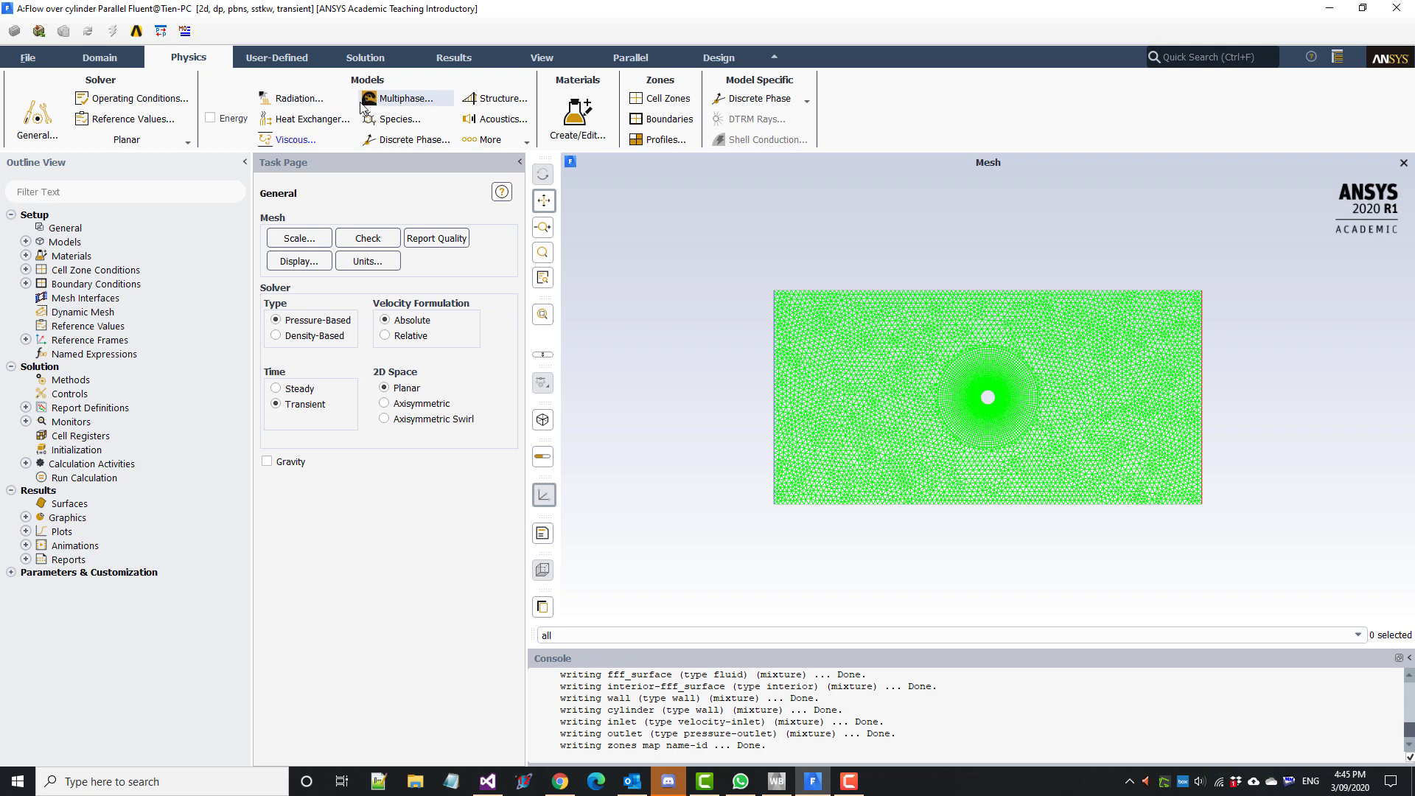
pyautogui.click(290, 140)
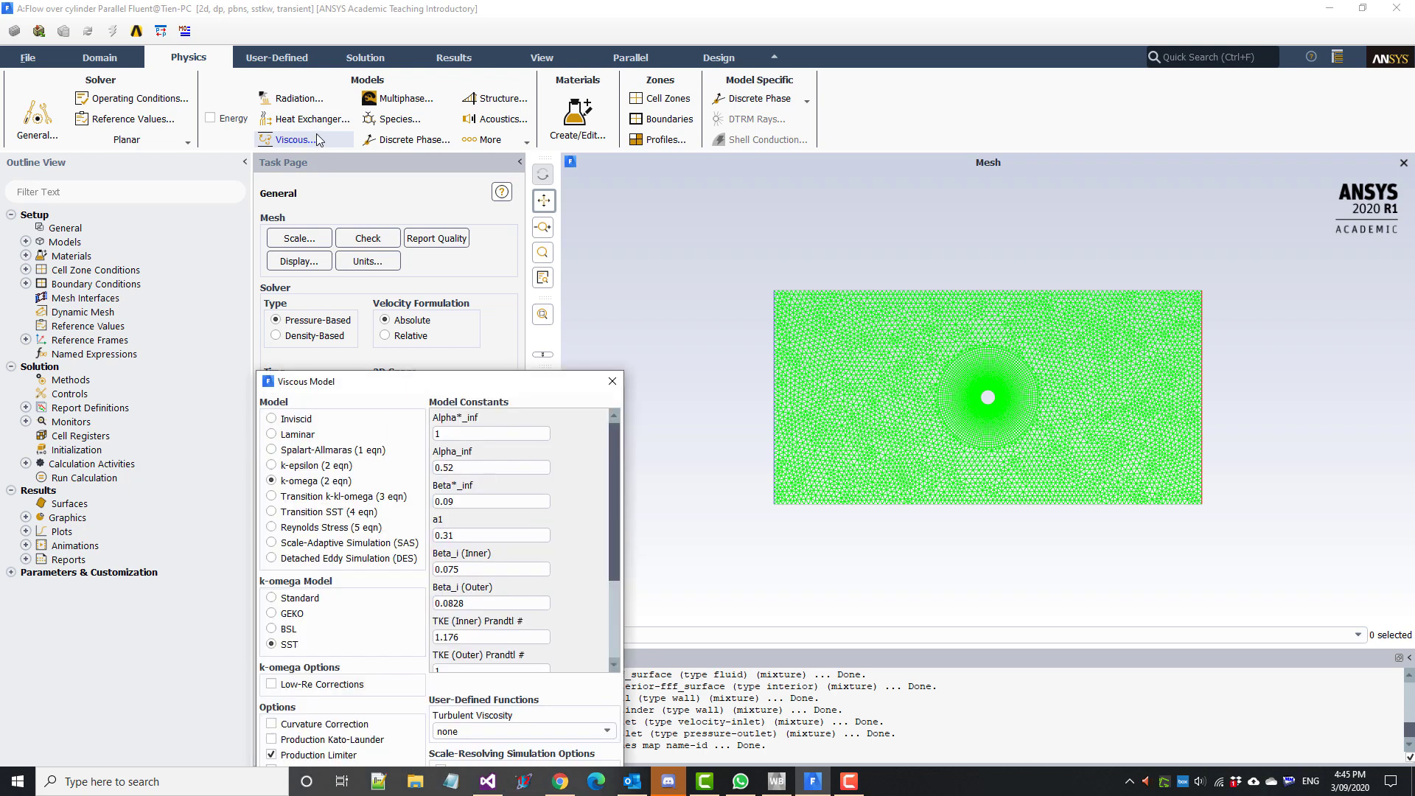
pyautogui.moveTo(380, 390); pyautogui.dragTo(494, 280)
pyautogui.click(406, 320)
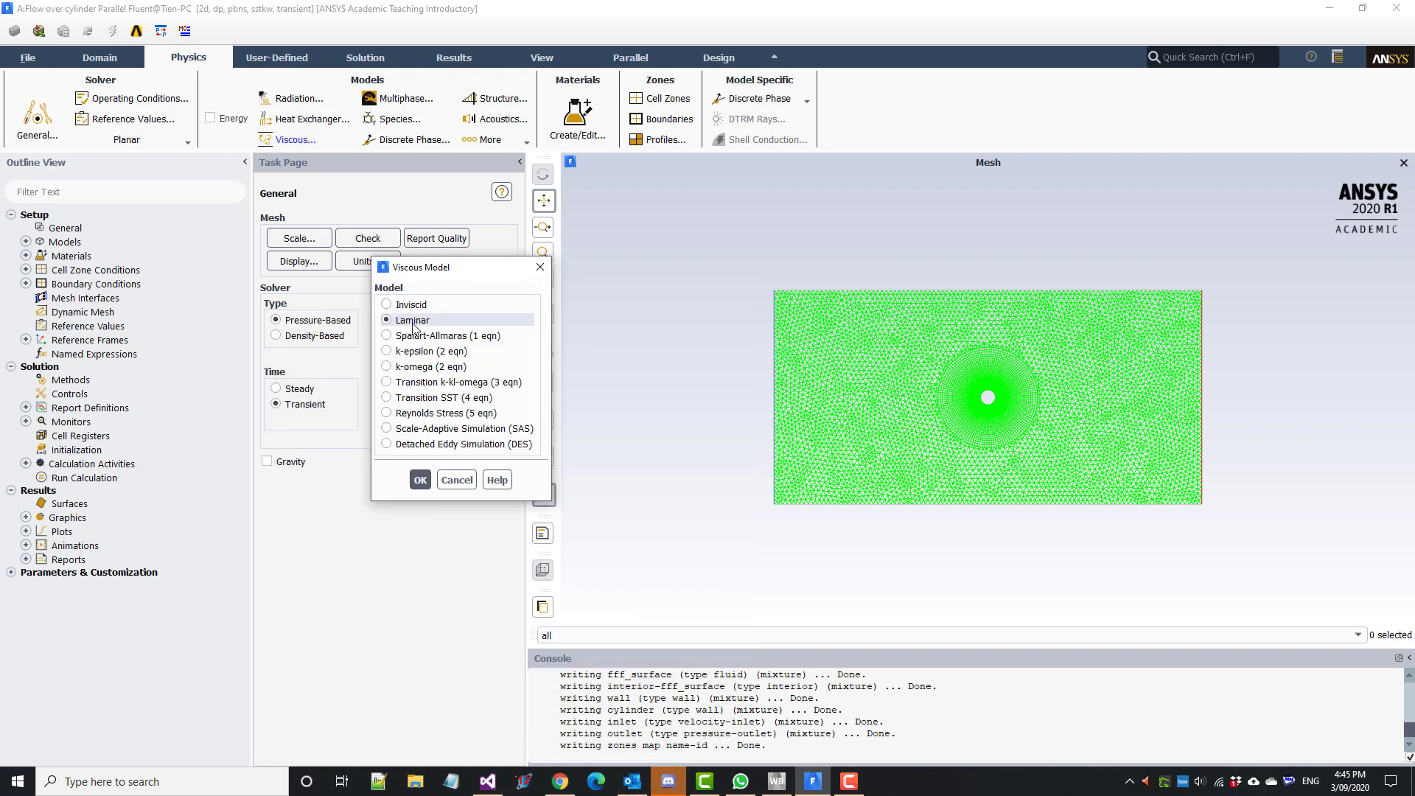
pyautogui.click(419, 480)
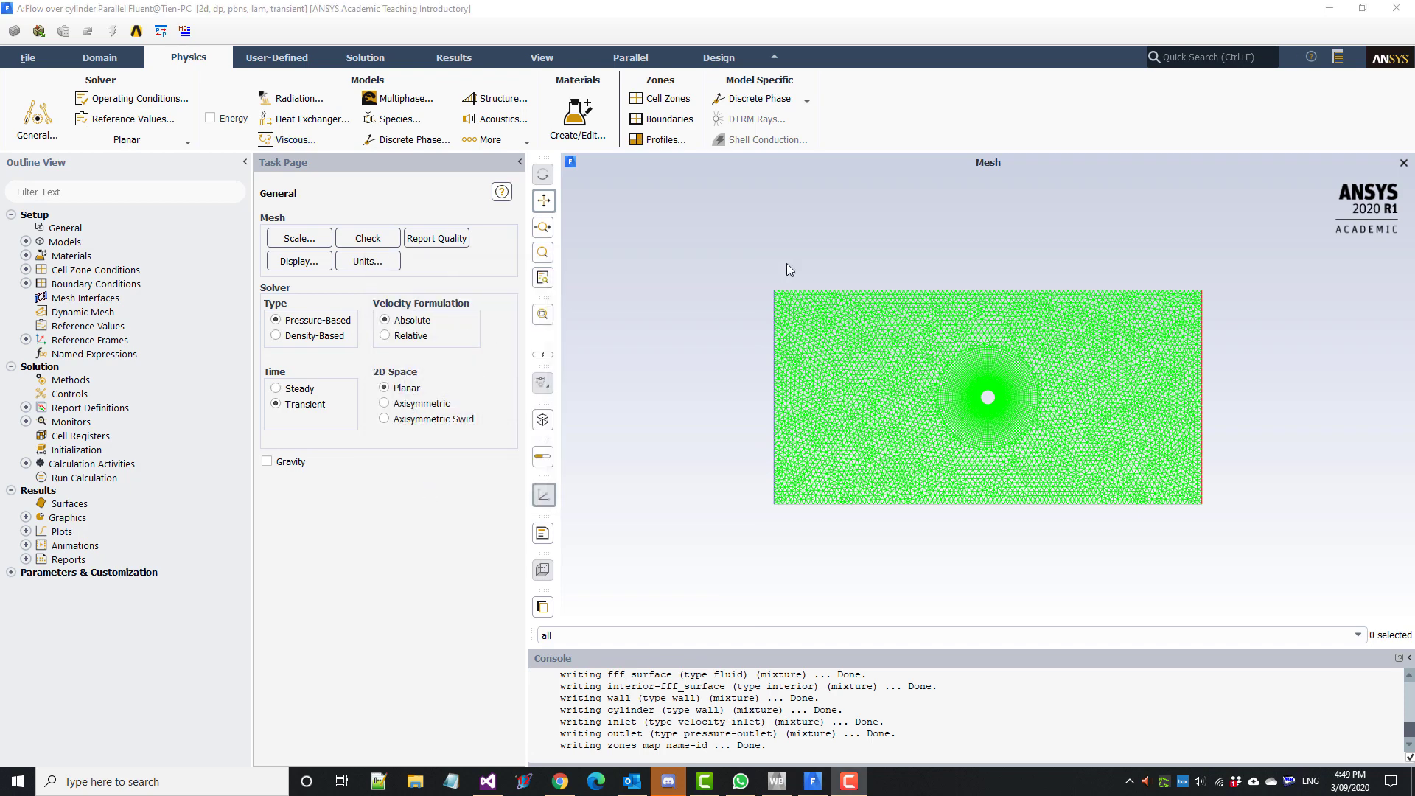
# Open the material editor for the fluid air.
pyautogui.click(584, 122)
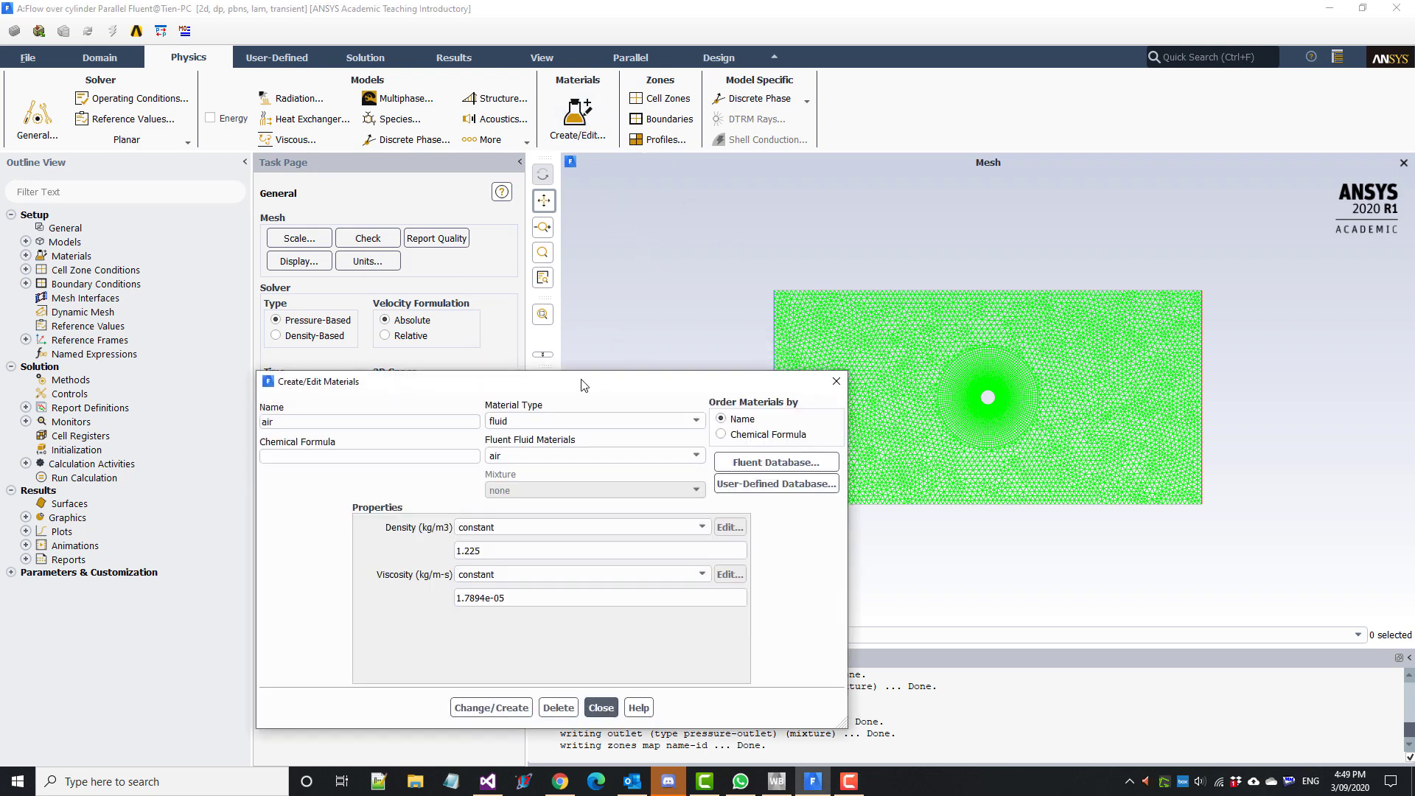
pyautogui.moveTo(615, 347); pyautogui.dragTo(655, 296)
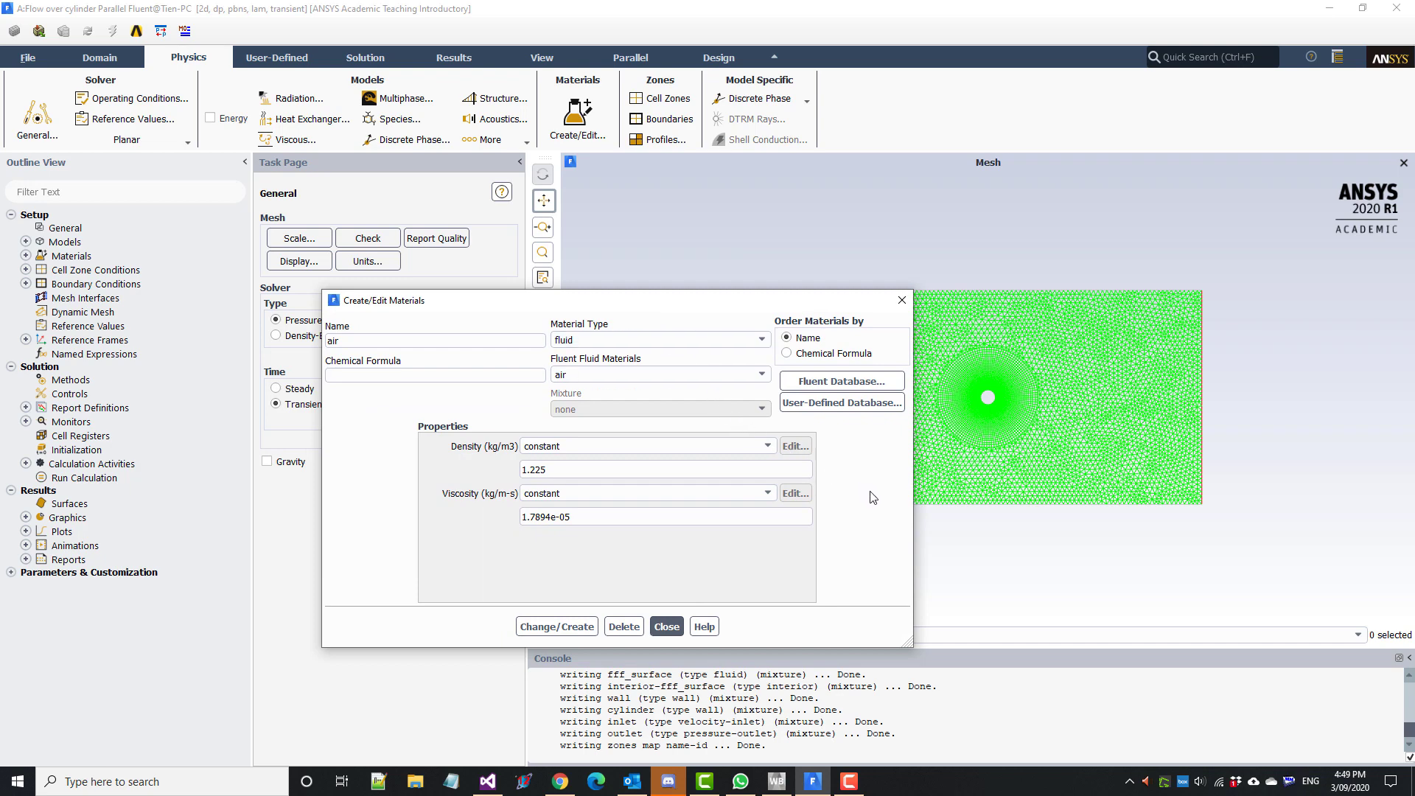
# Browse the Fluent database of fluid materials down to the water entries and close it without copying a material.
pyautogui.click(882, 385)
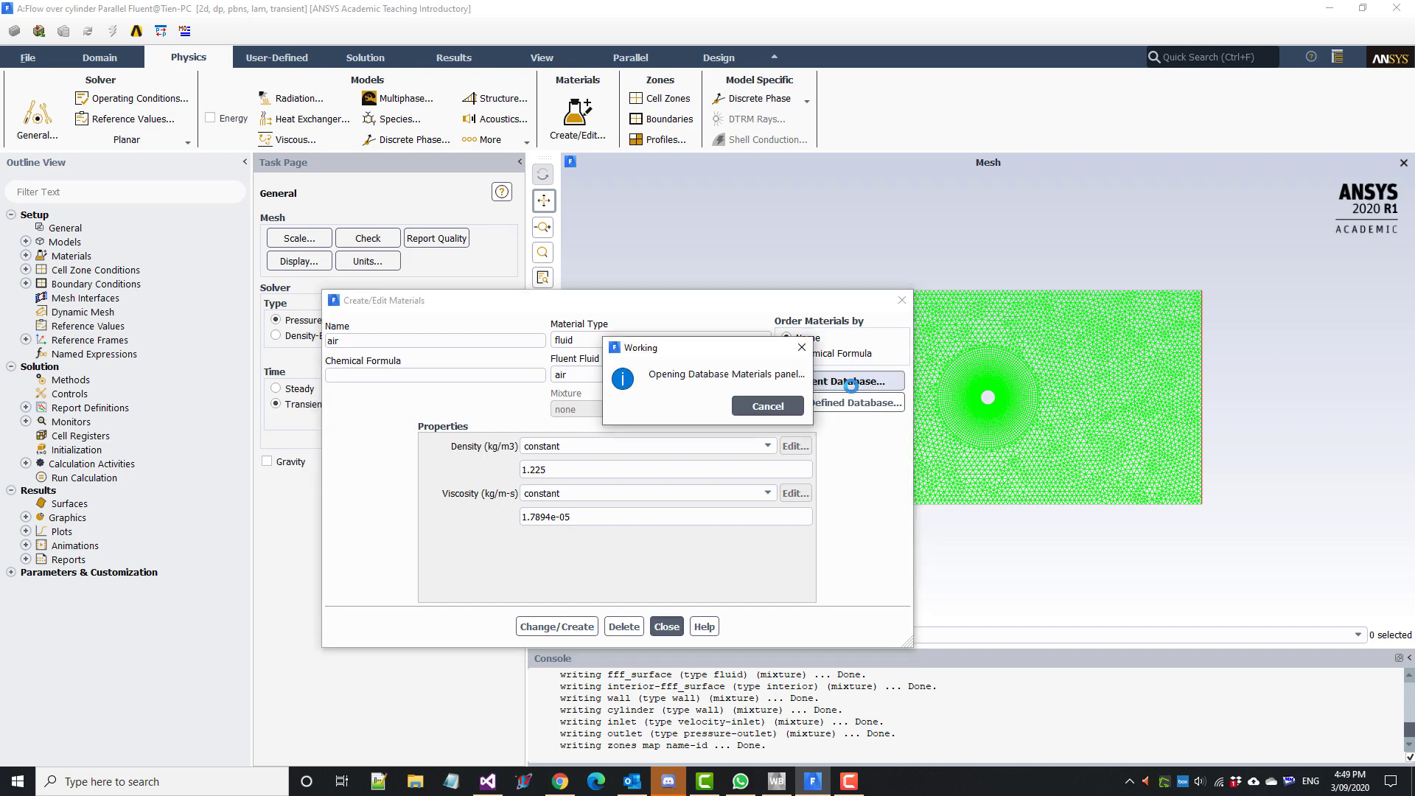
pyautogui.scroll(-5, 439, 457)
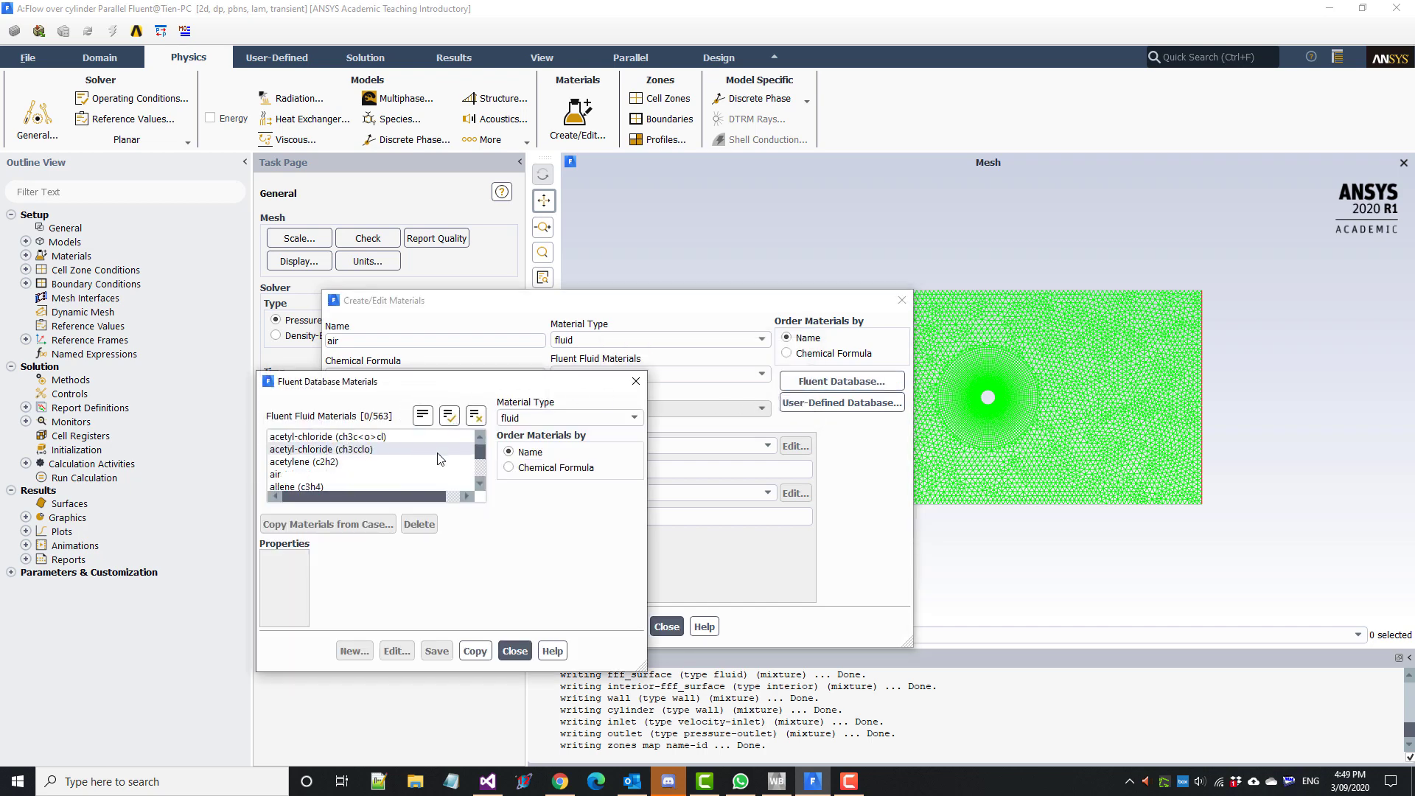
pyautogui.scroll(-20, 446, 458)
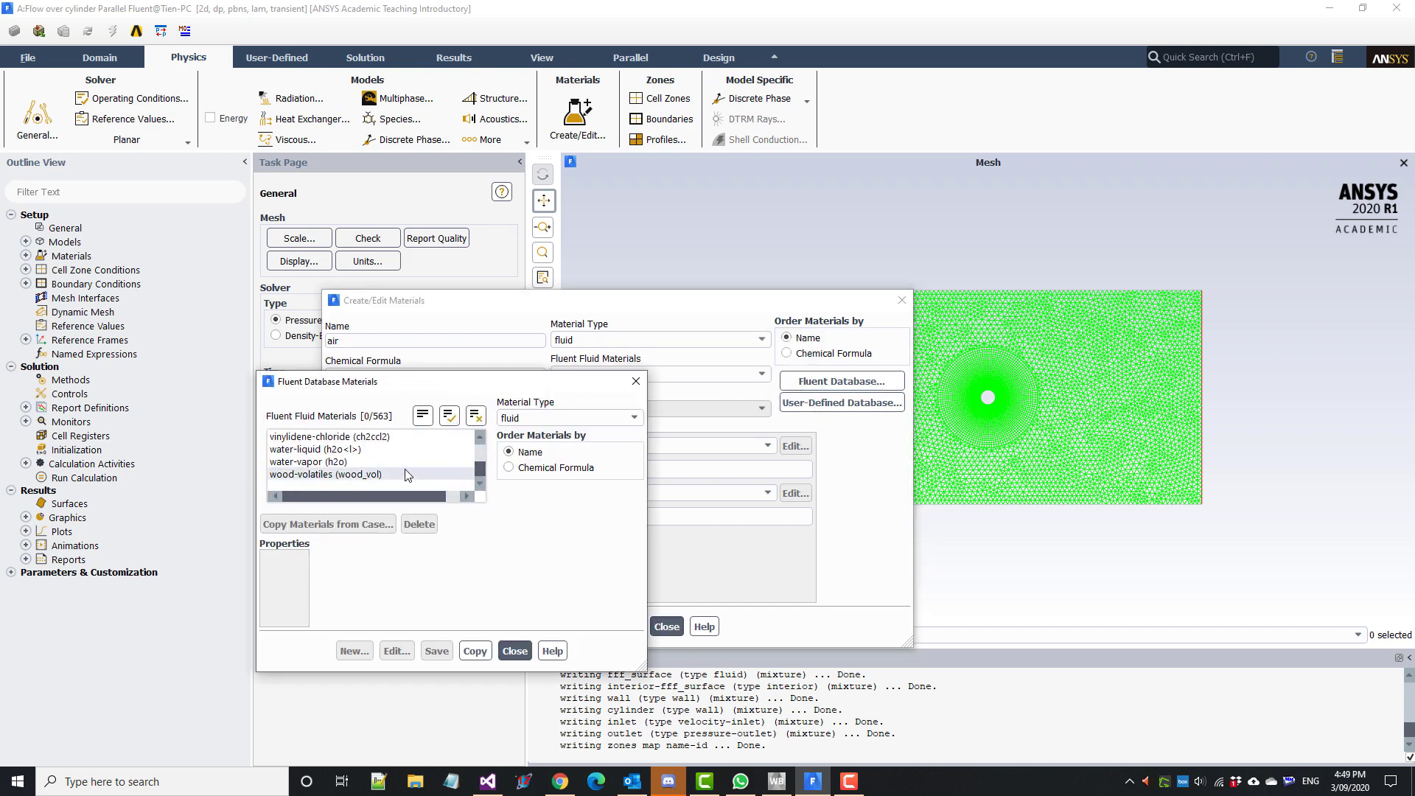
pyautogui.click(342, 462)
pyautogui.click(345, 451)
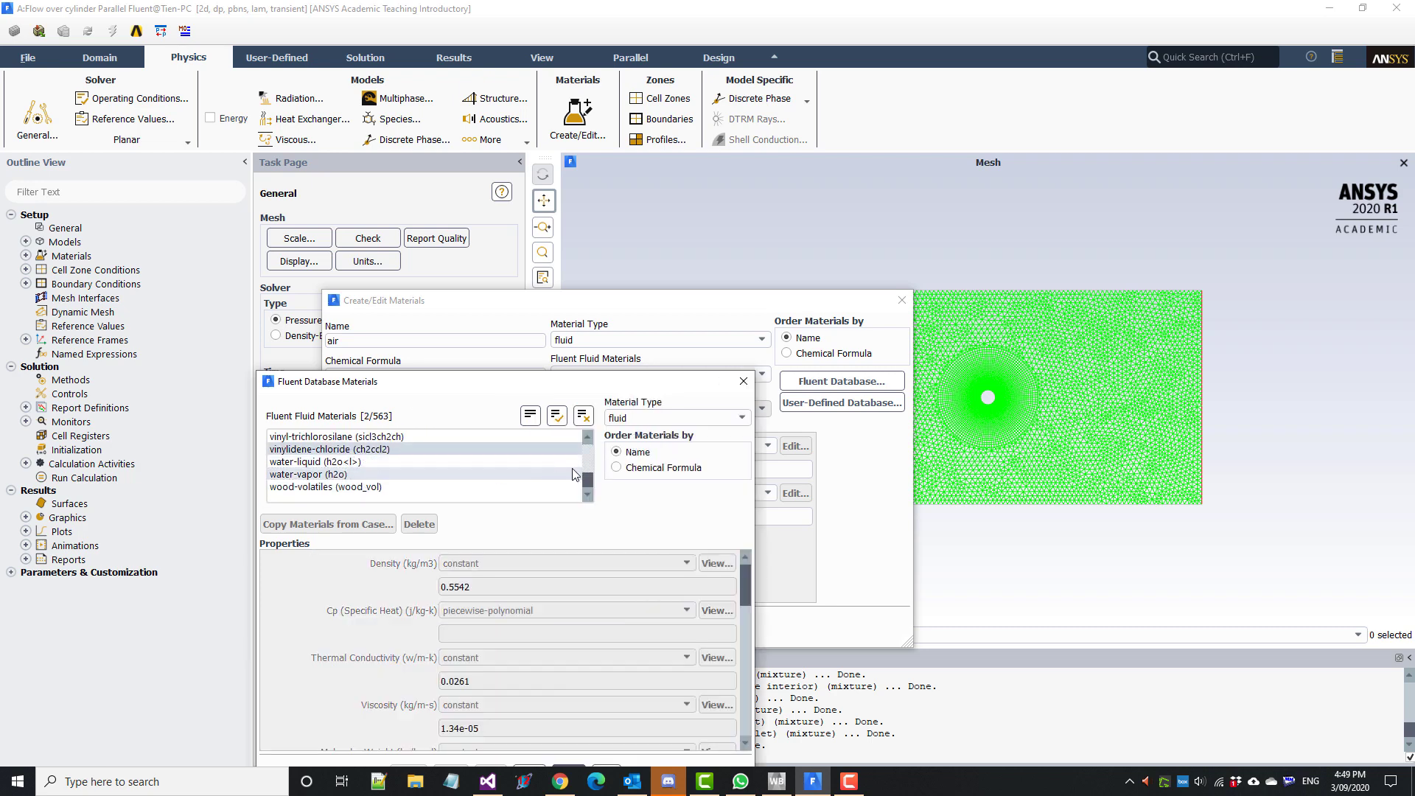
pyautogui.moveTo(562, 391); pyautogui.dragTo(691, 251)
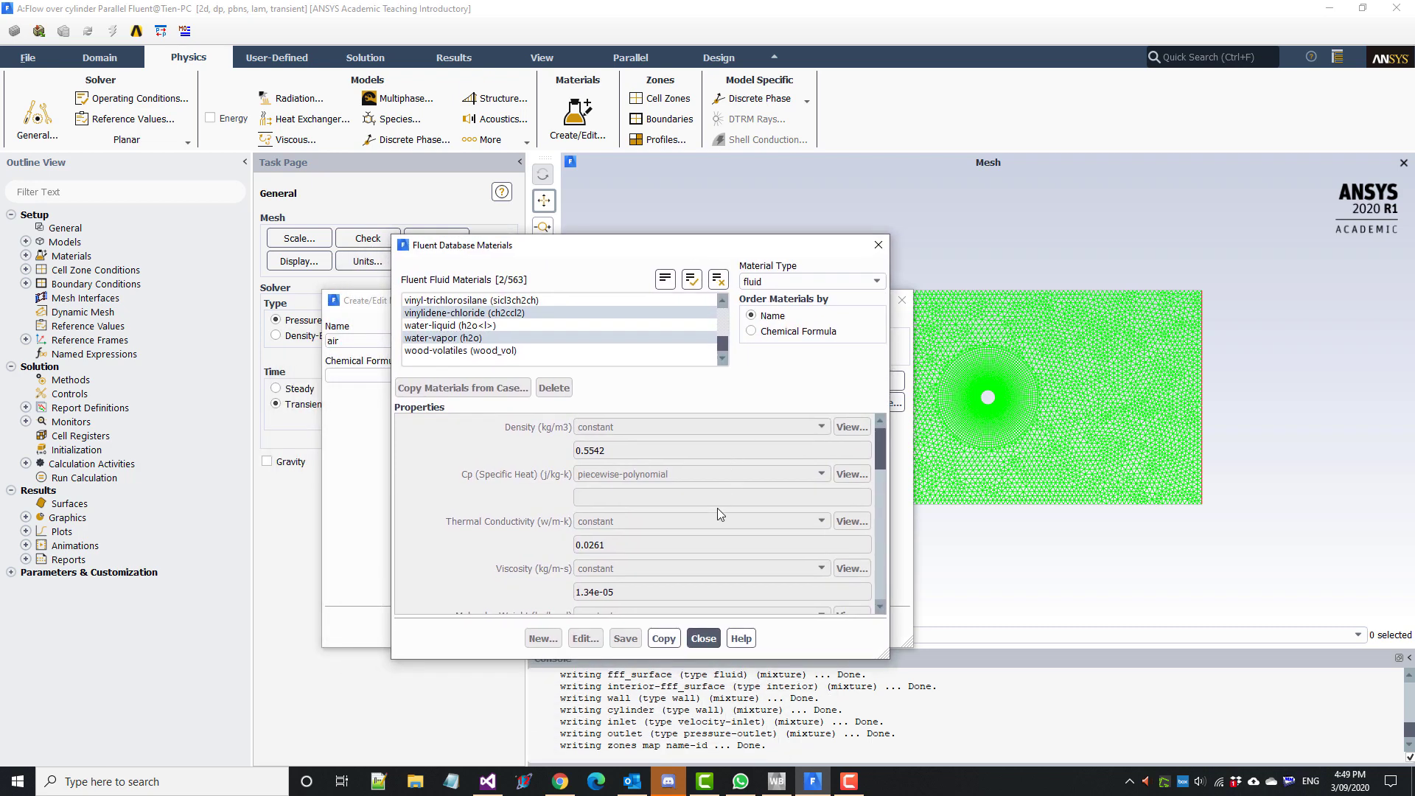
pyautogui.click(701, 638)
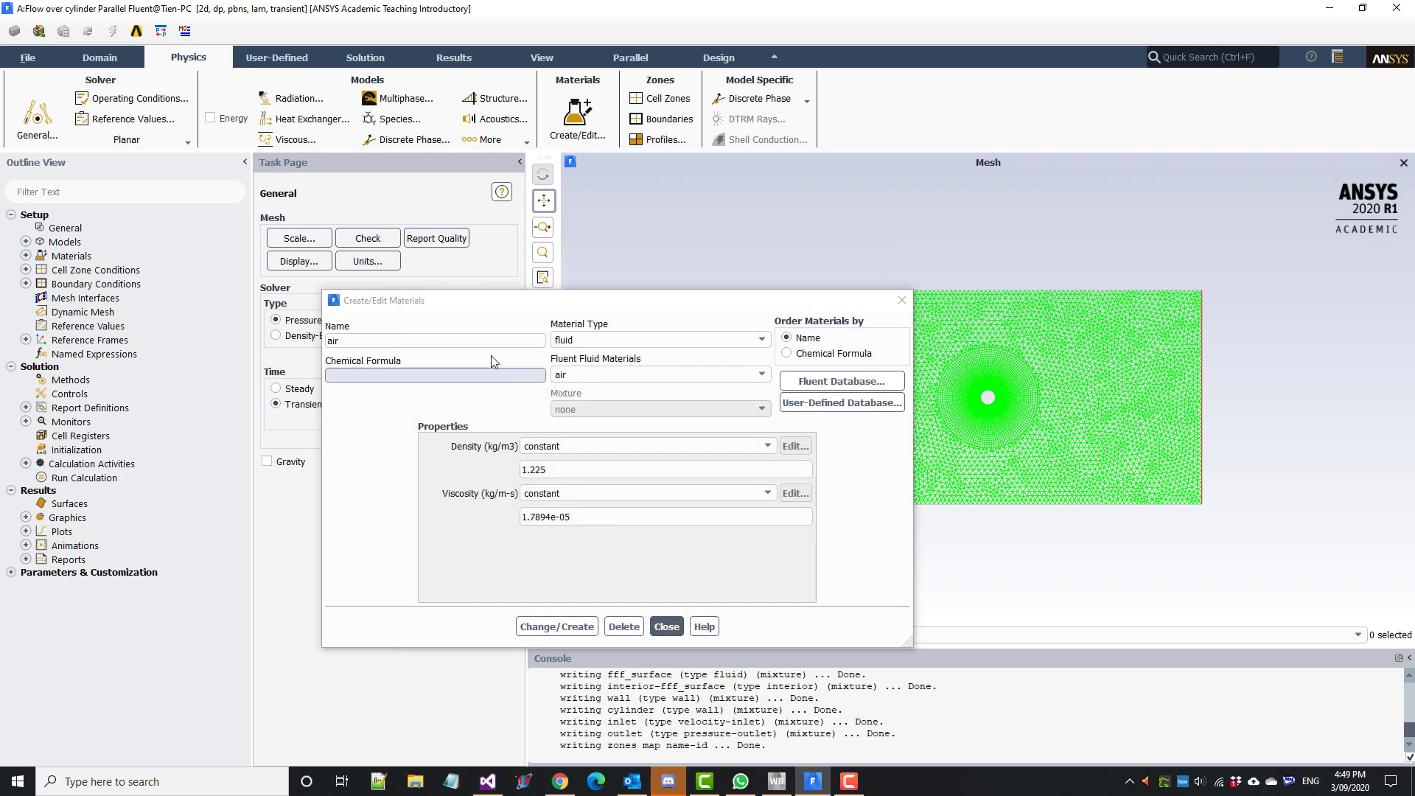
# Name the fluid material myfluid, set its constant density to 1 kg/m3 and viscosity to 1 kg/m-s, and close the material editor.
pyautogui.doubleClick(446, 340)
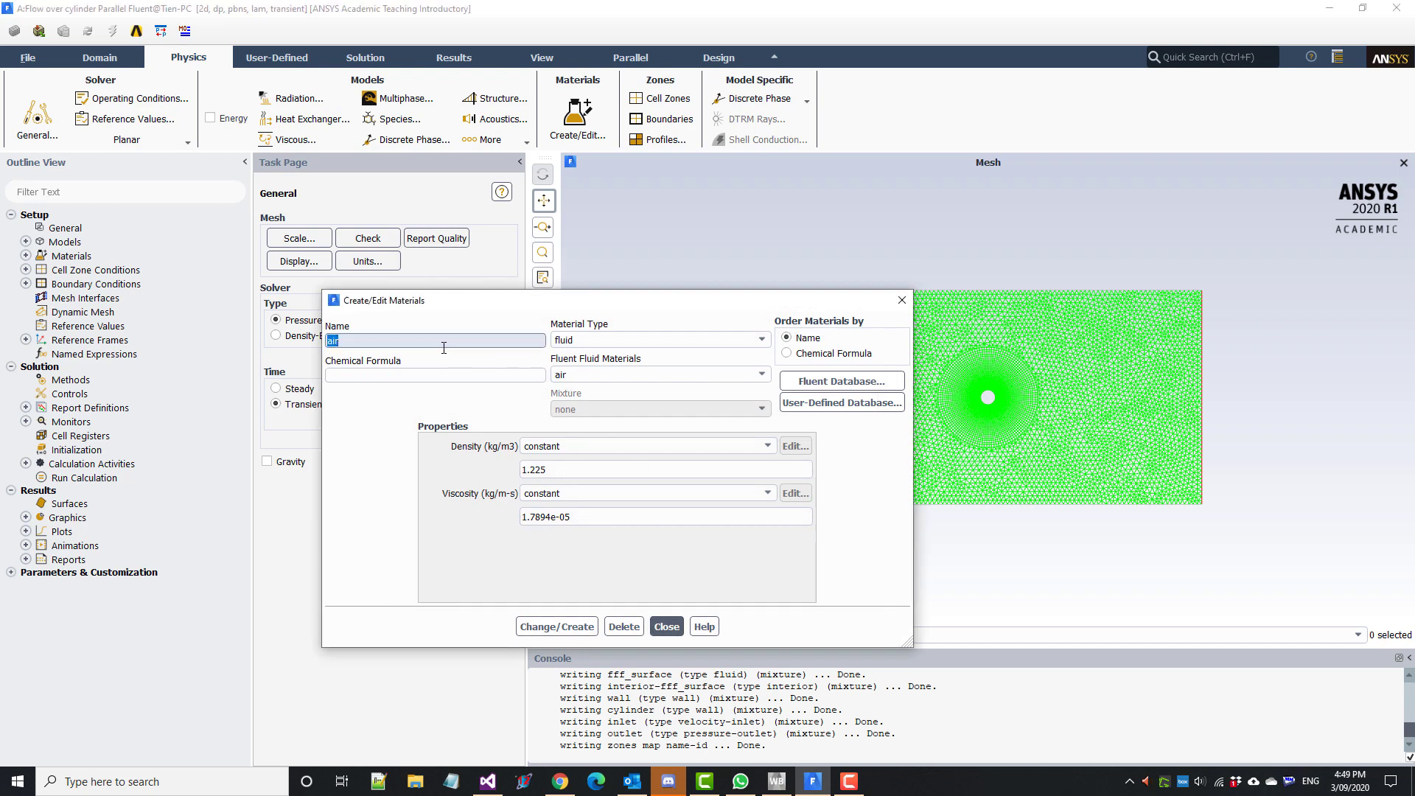
pyautogui.write('myfluid')
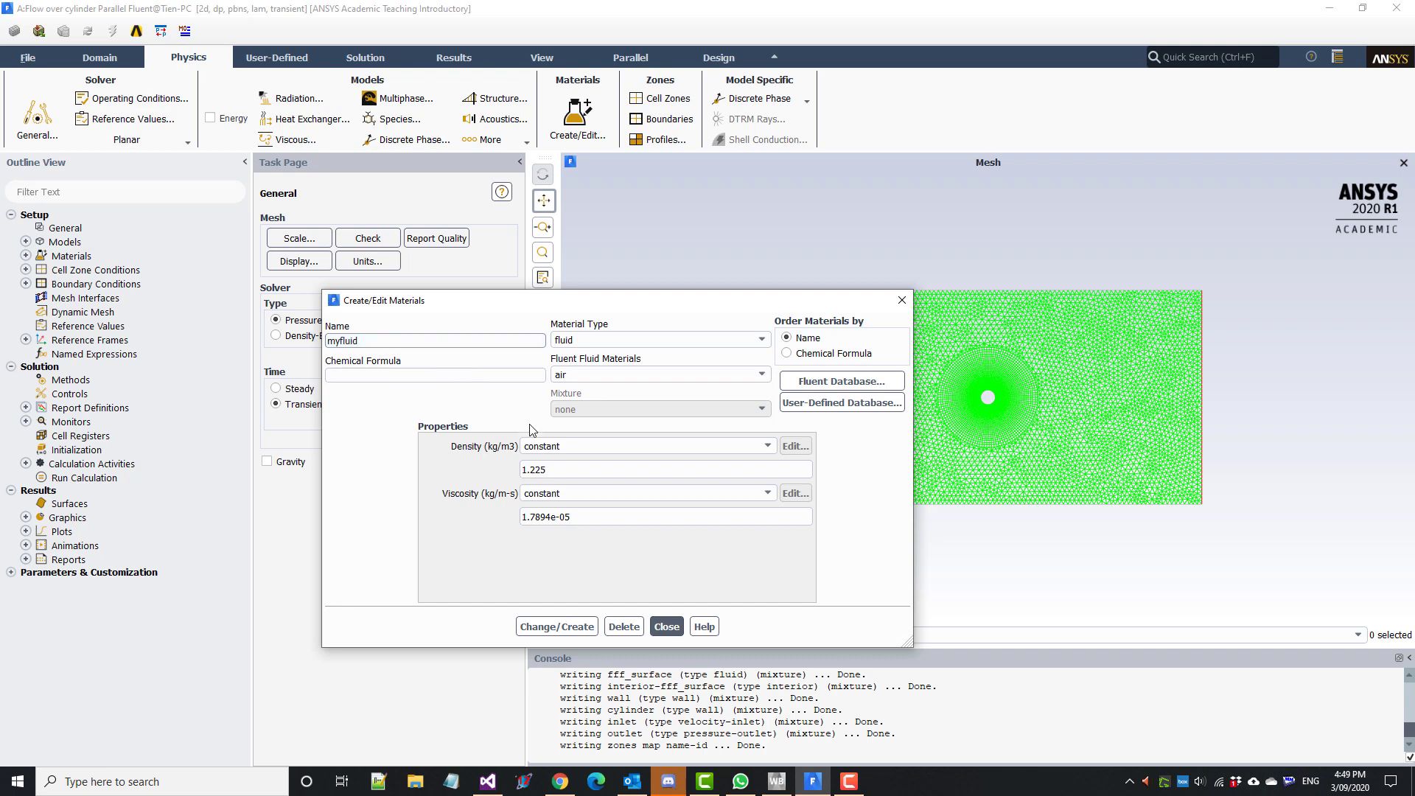
pyautogui.doubleClick(559, 470)
pyautogui.press('BackSpace')
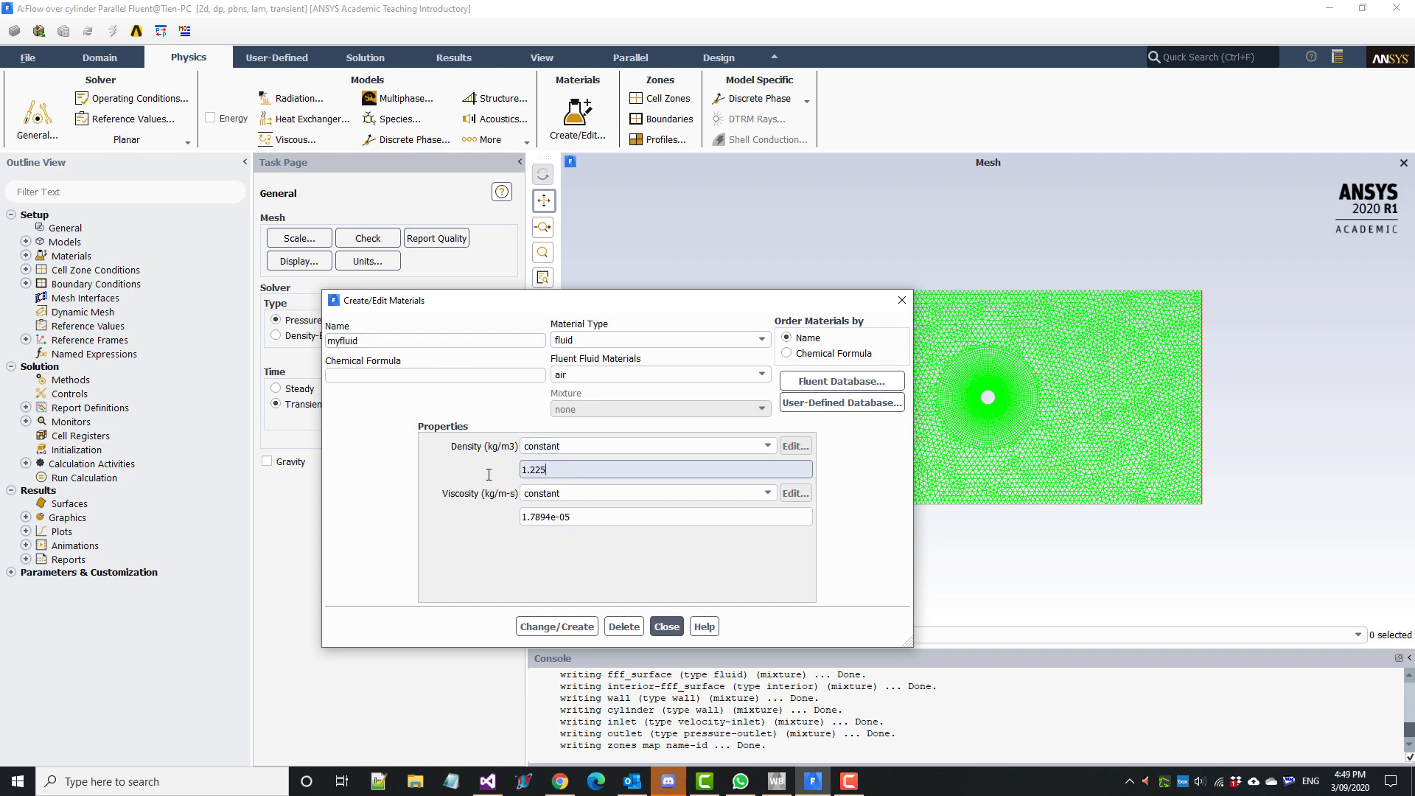
pyautogui.click(604, 516)
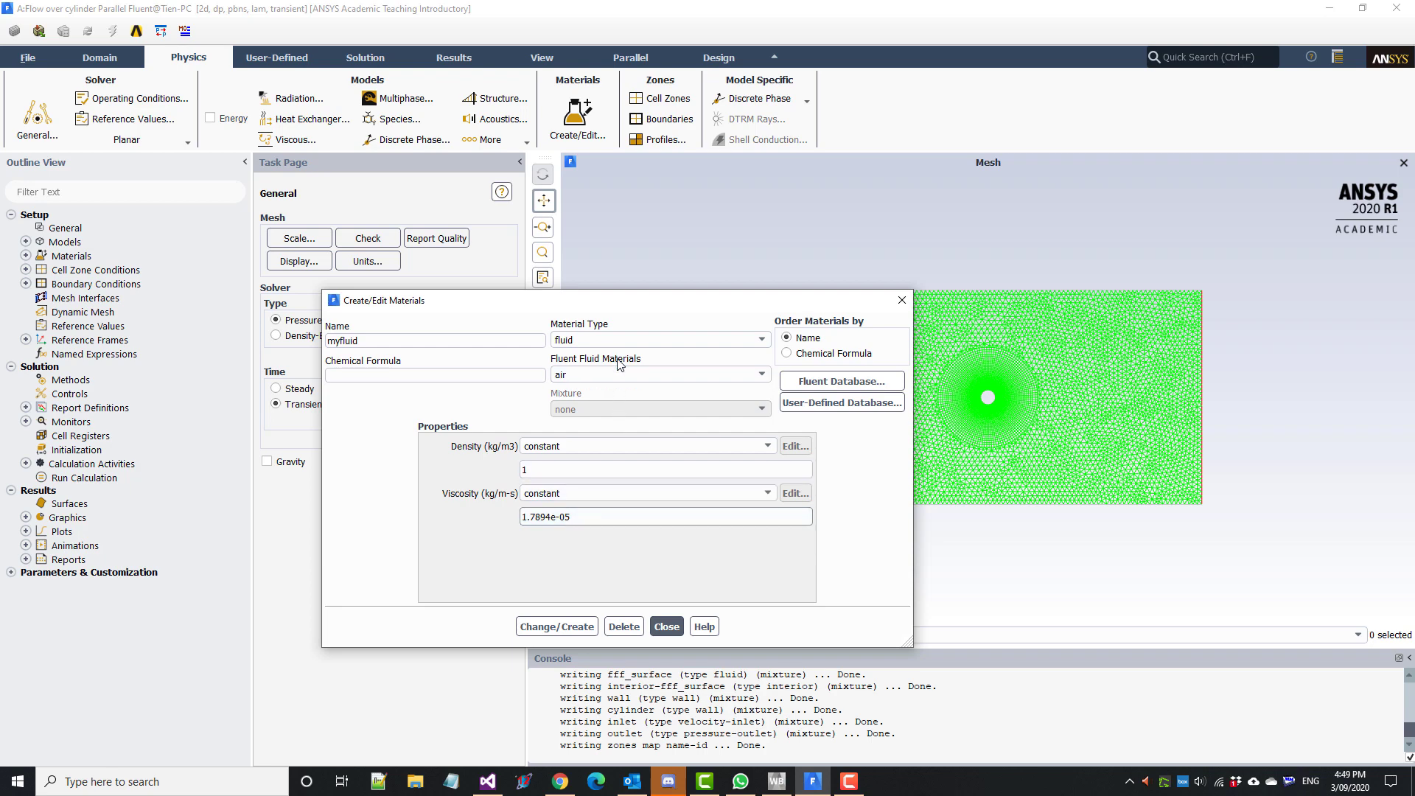
pyautogui.click(585, 515)
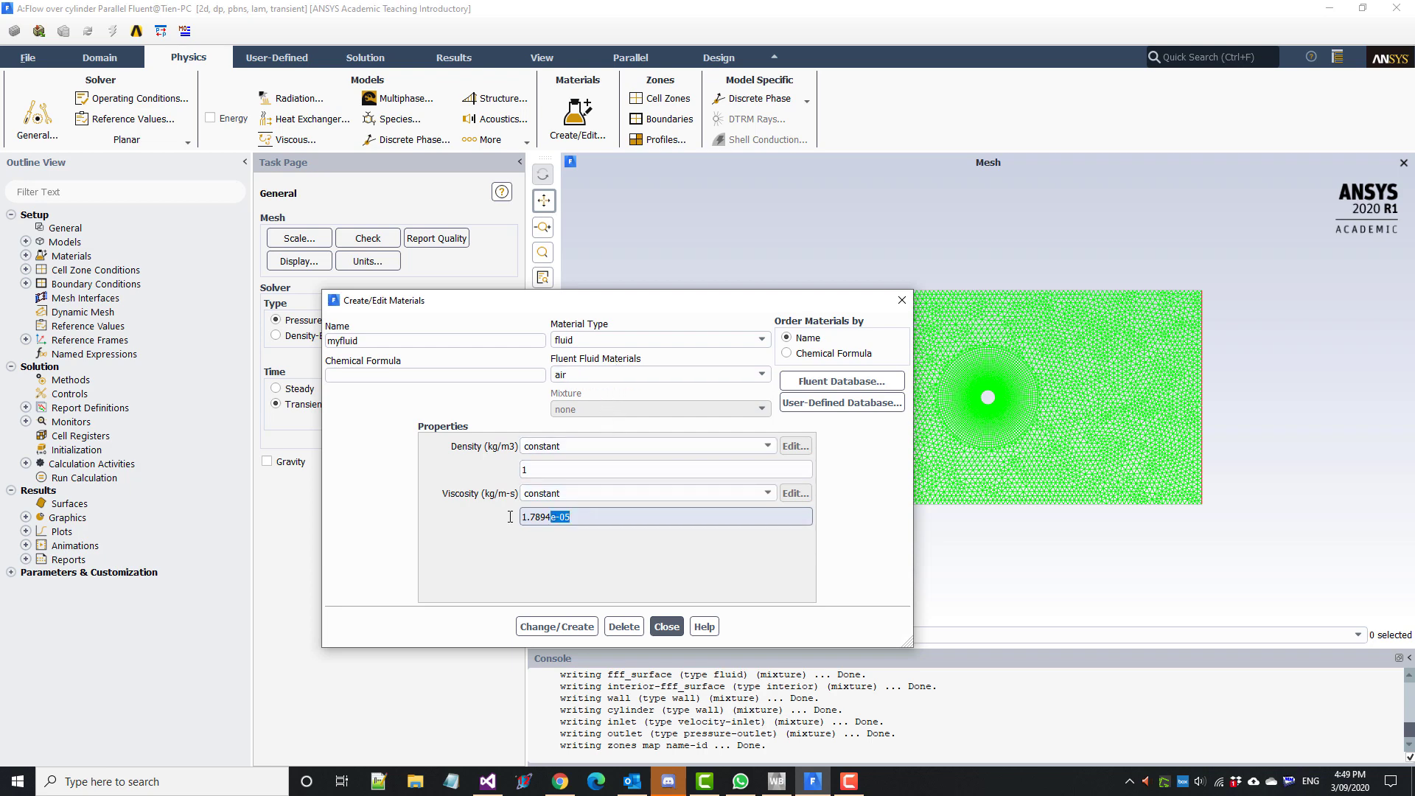
pyautogui.moveTo(523, 517); pyautogui.dragTo(507, 523)
pyautogui.write('1')
pyautogui.click(566, 547)
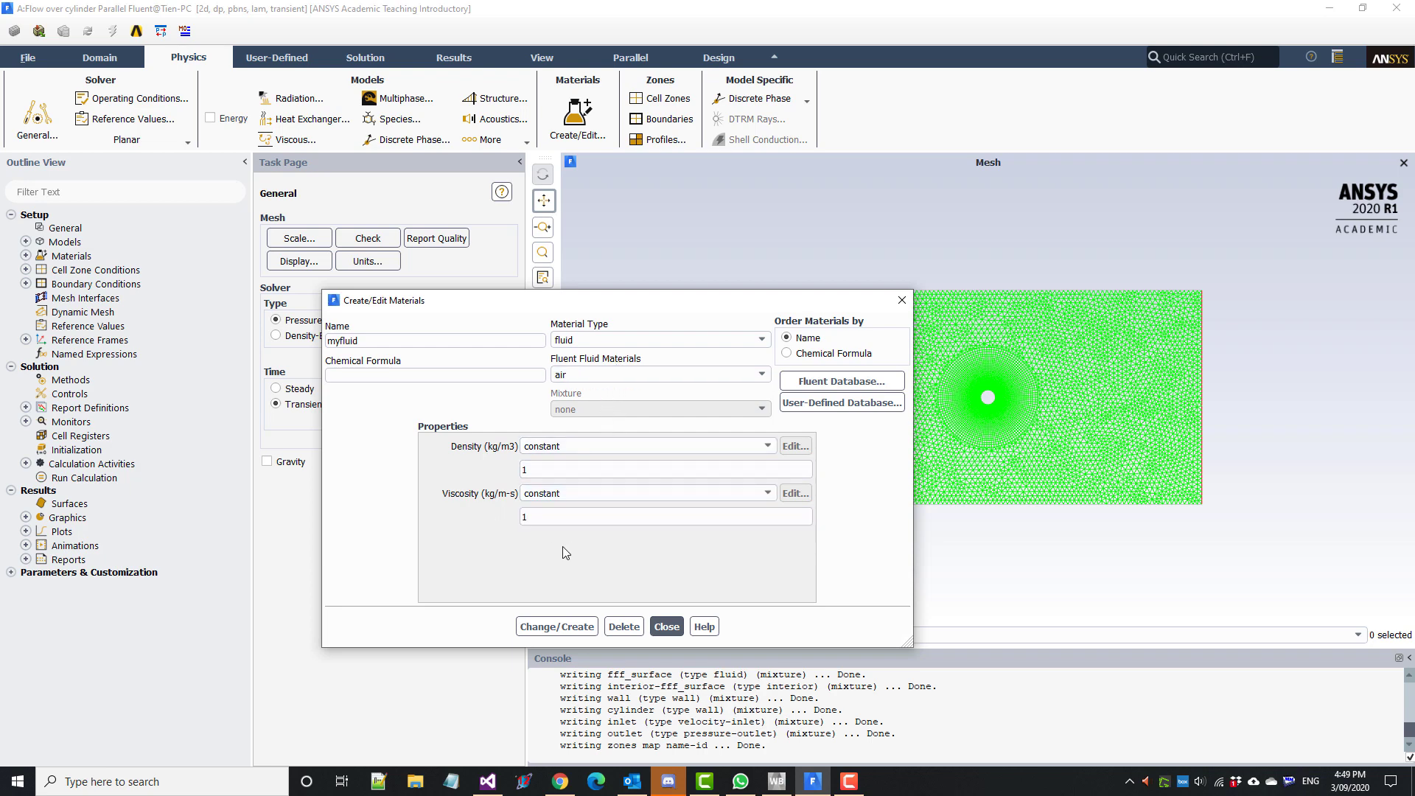
pyautogui.click(670, 627)
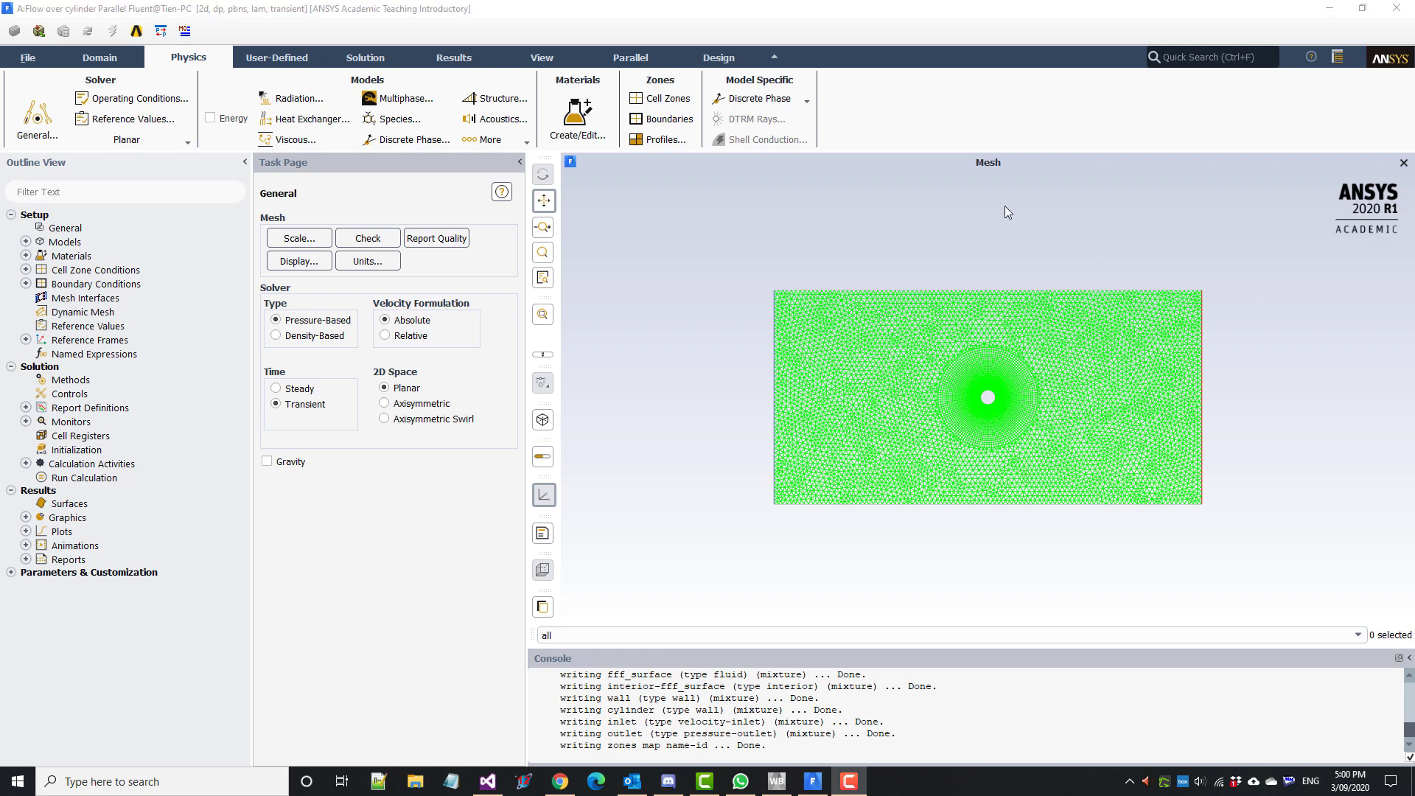
# Review the boundary condition zones and set the inlet's velocity magnitude to 80 m/s.
pyautogui.click(668, 119)
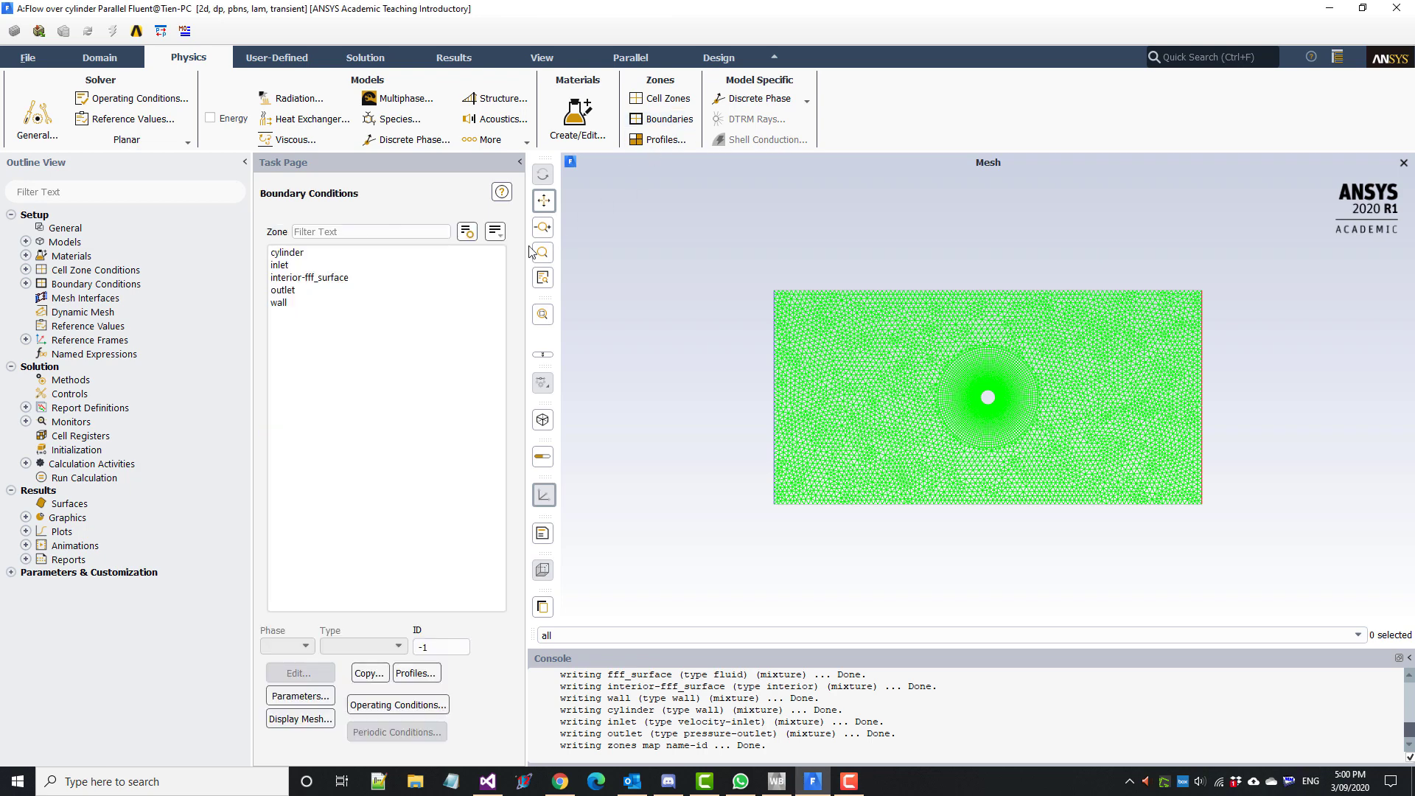
pyautogui.click(463, 252)
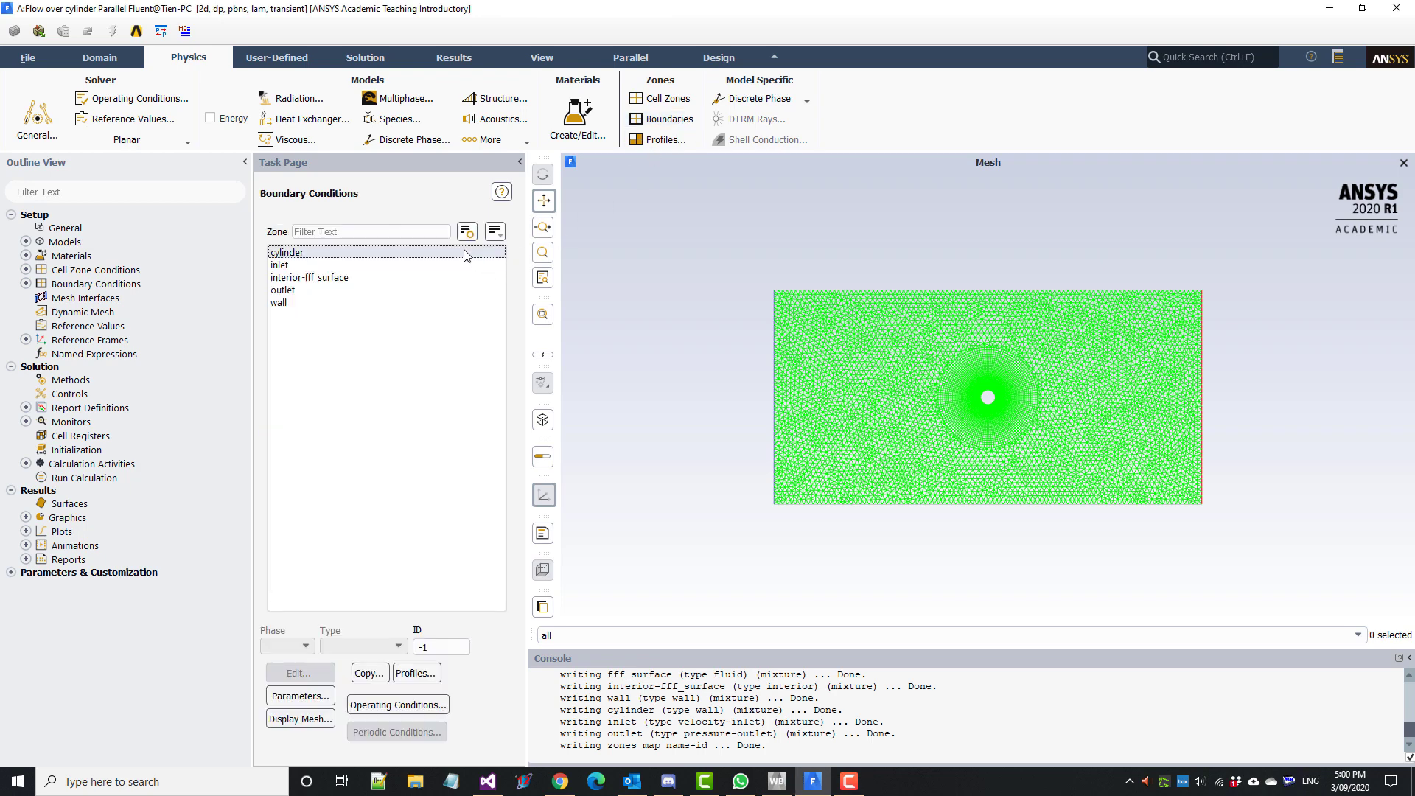
pyautogui.click(455, 265)
pyautogui.click(449, 278)
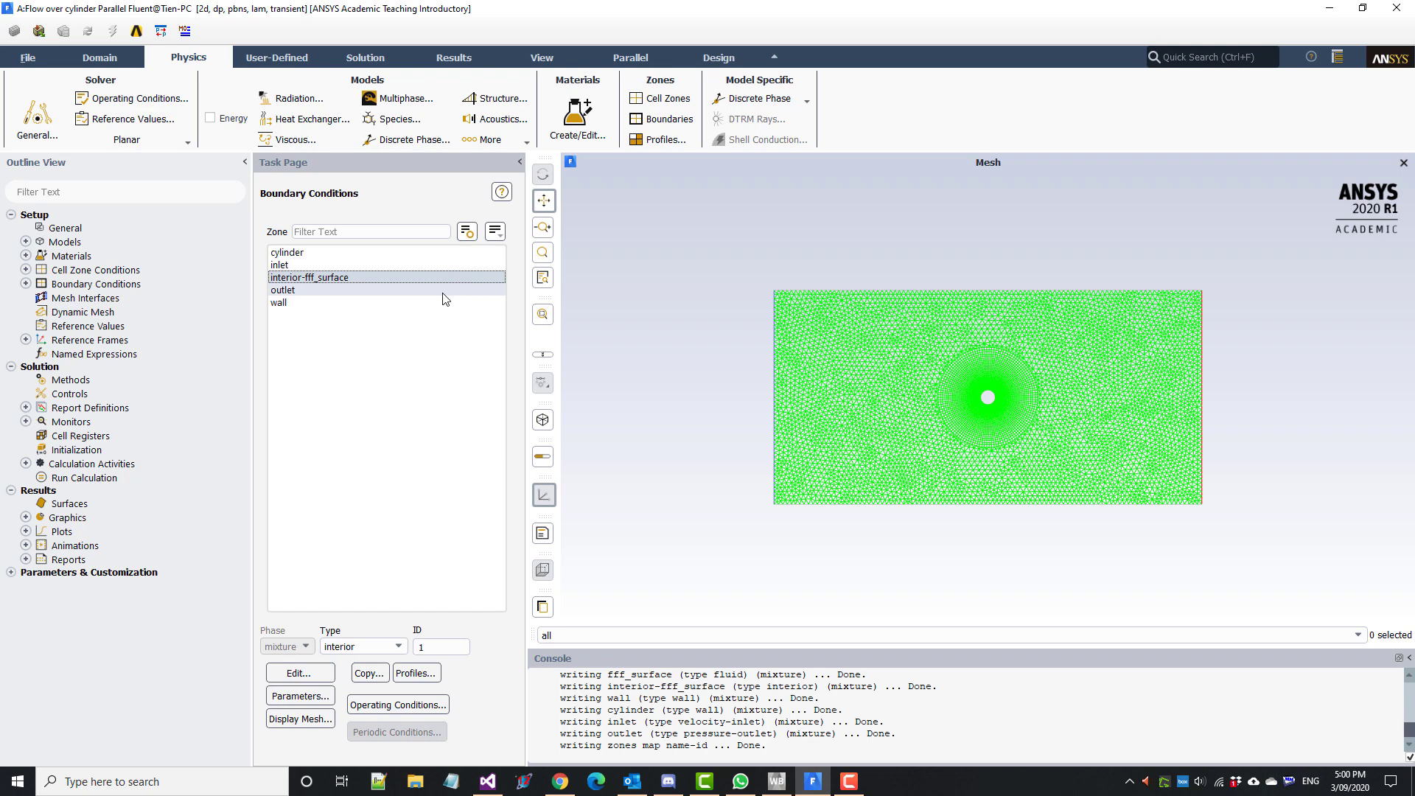
pyautogui.click(447, 290)
pyautogui.click(440, 303)
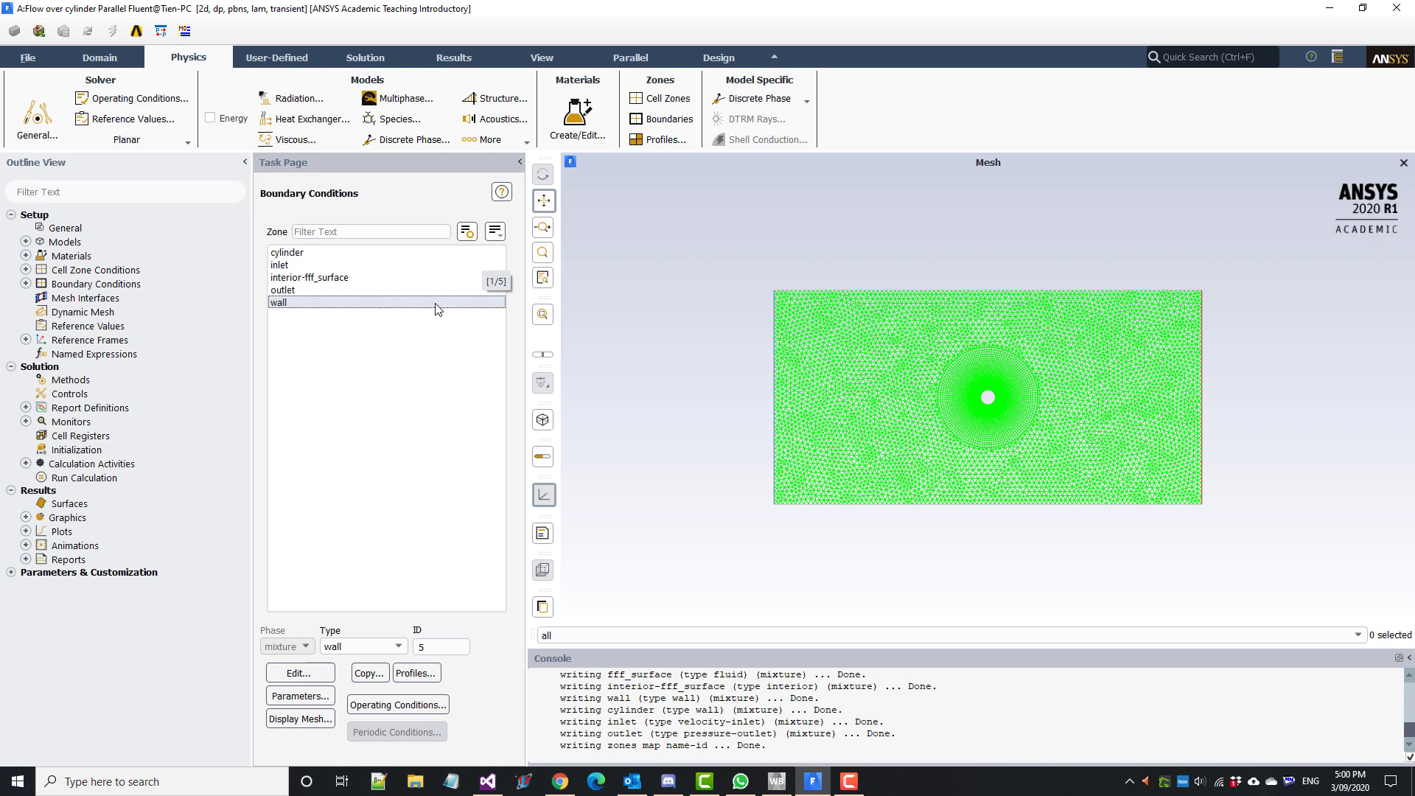
pyautogui.doubleClick(435, 264)
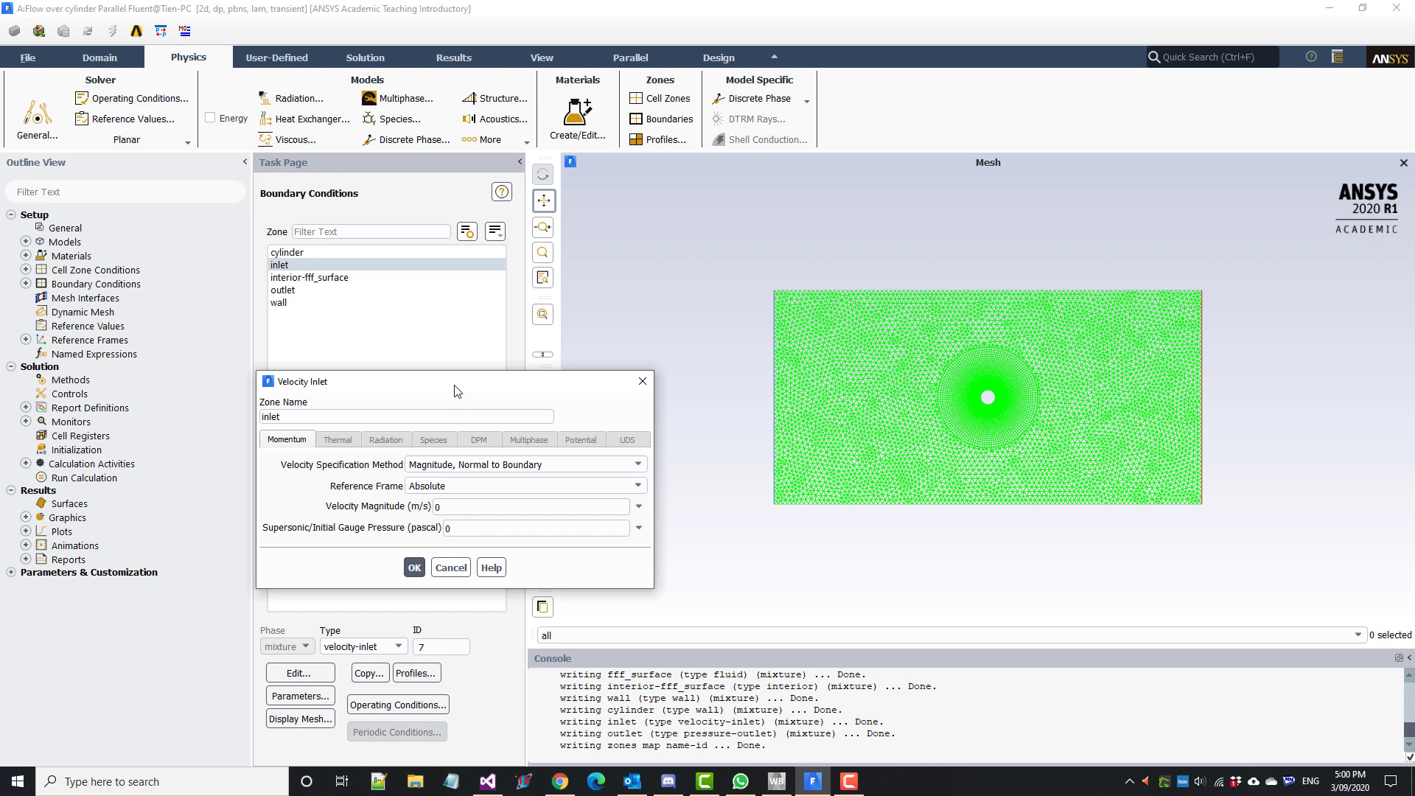
pyautogui.moveTo(468, 386); pyautogui.dragTo(790, 287)
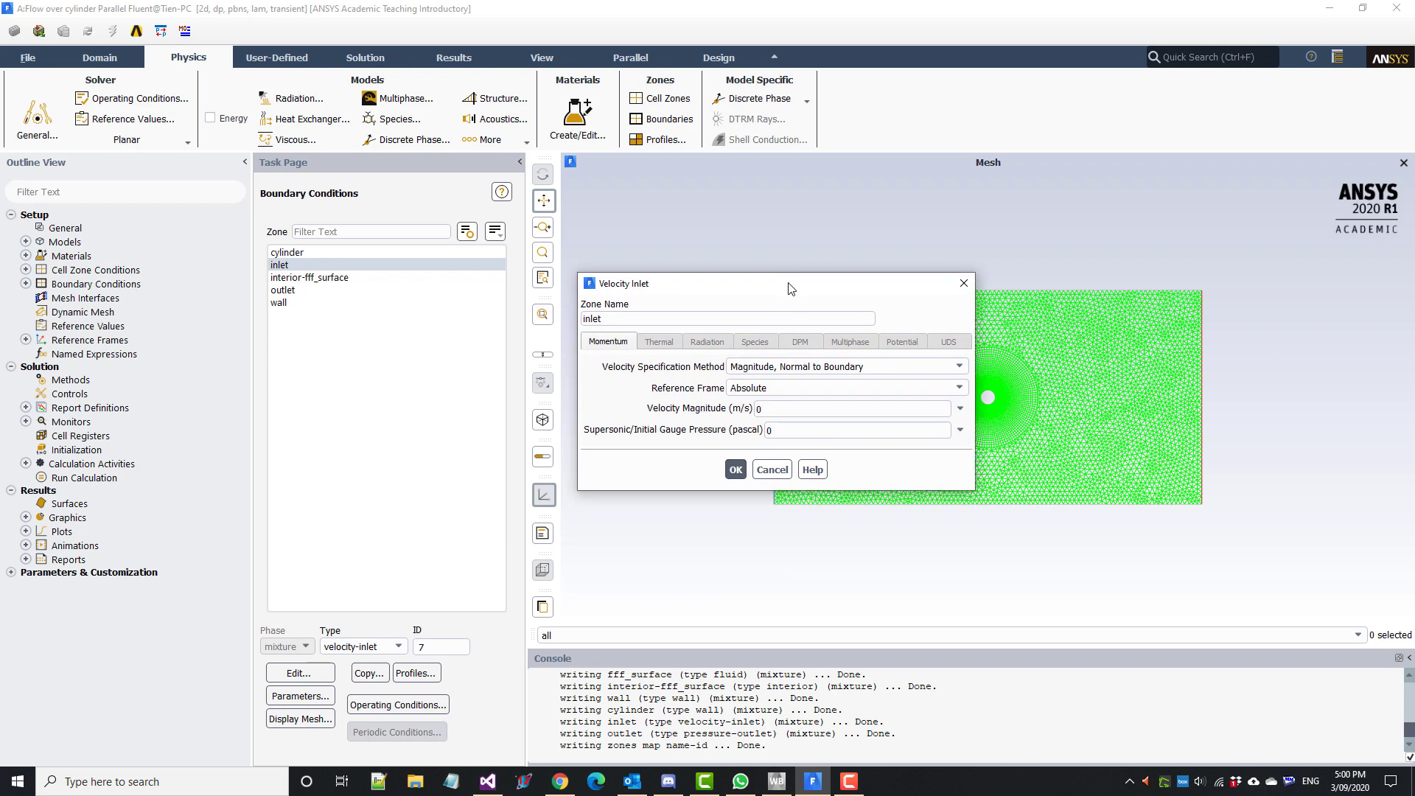
pyautogui.click(803, 411)
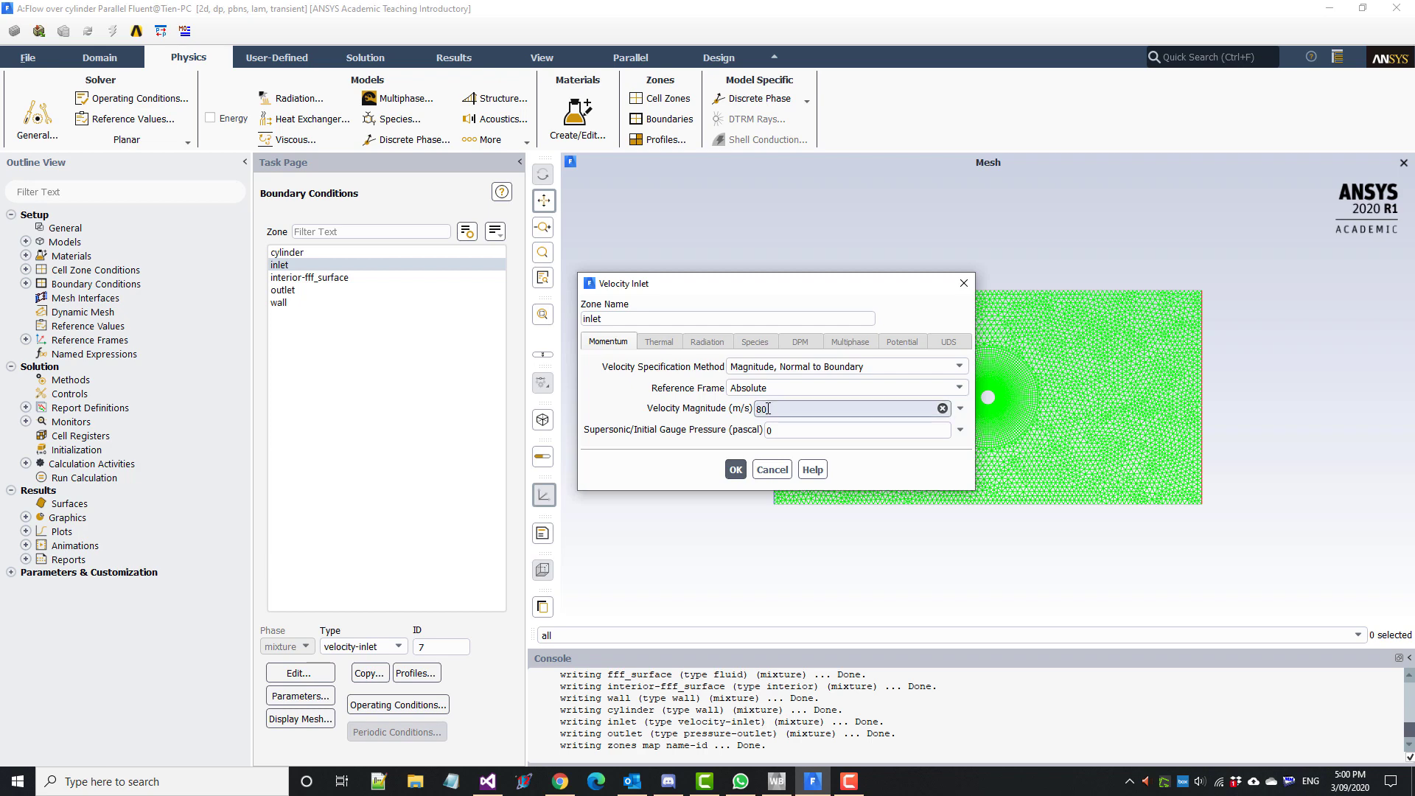
pyautogui.click(735, 470)
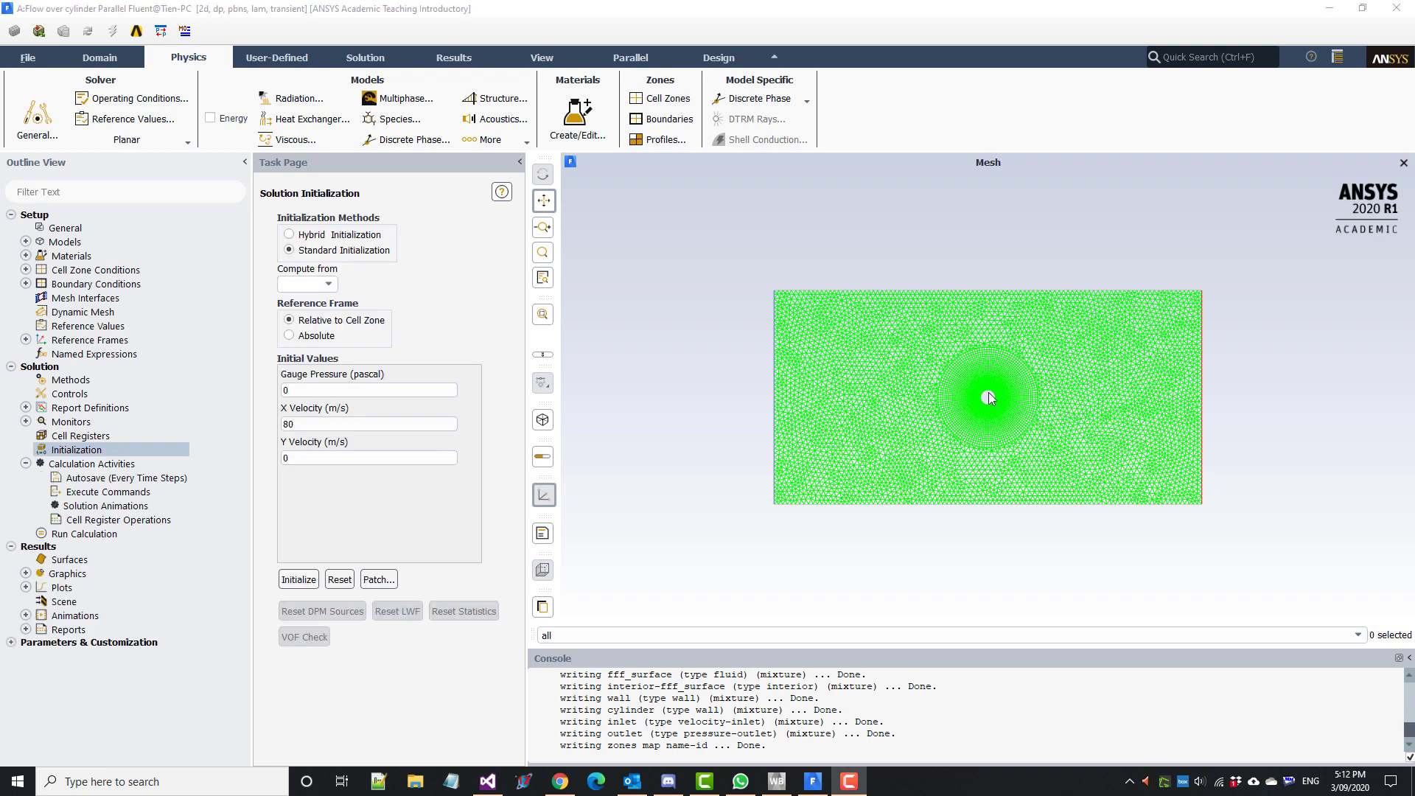
# Set the solution methods' transient formulation to Second Order Implicit.
pyautogui.click(378, 62)
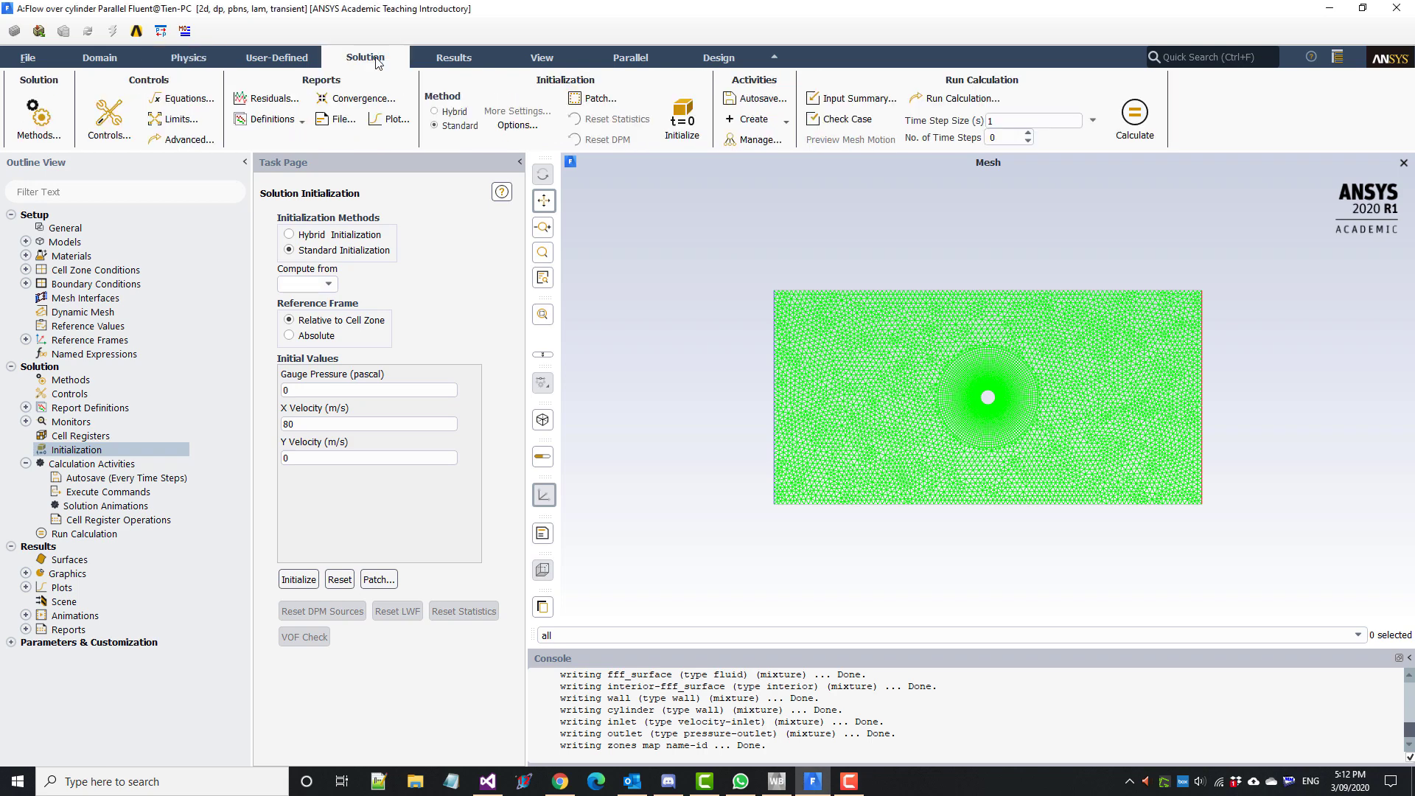
pyautogui.click(41, 131)
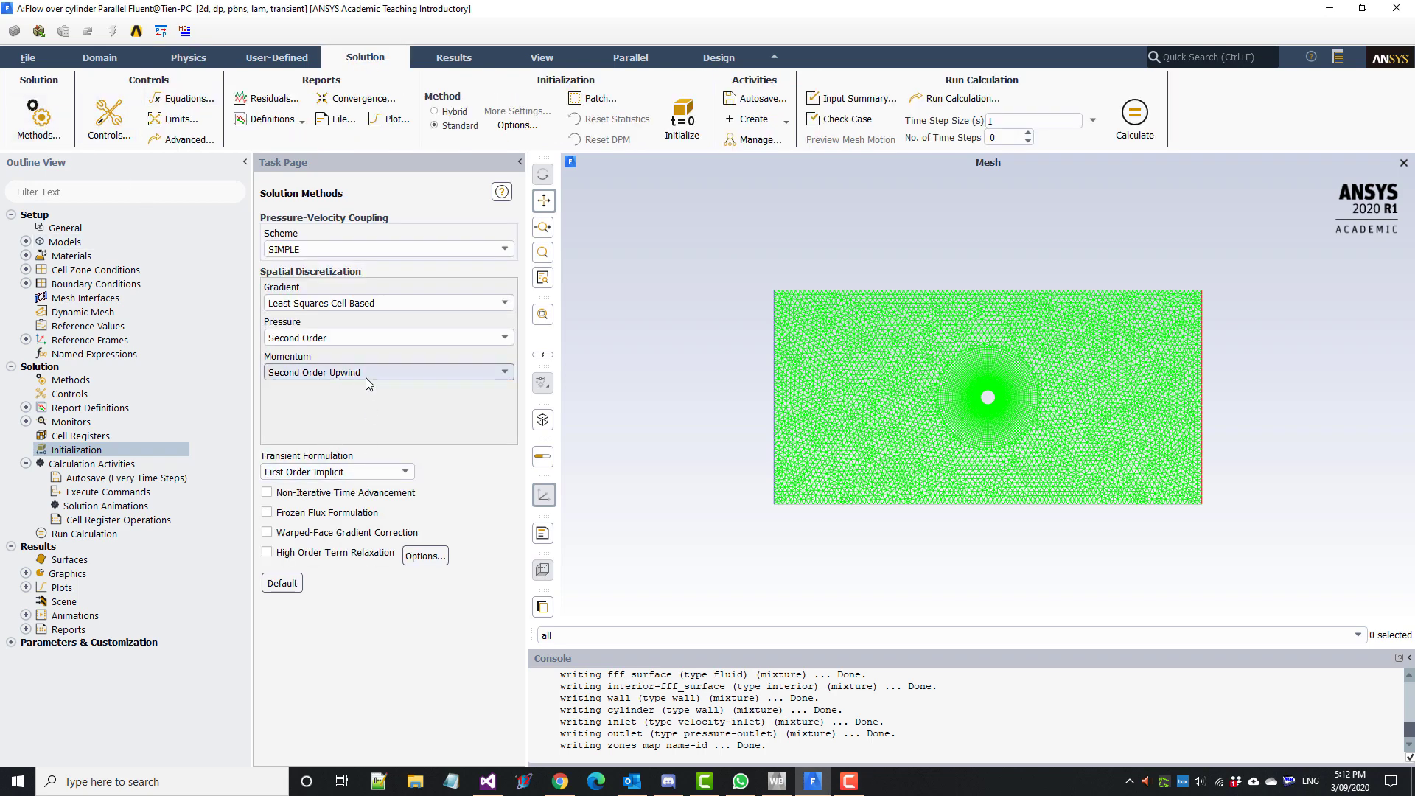
pyautogui.click(370, 473)
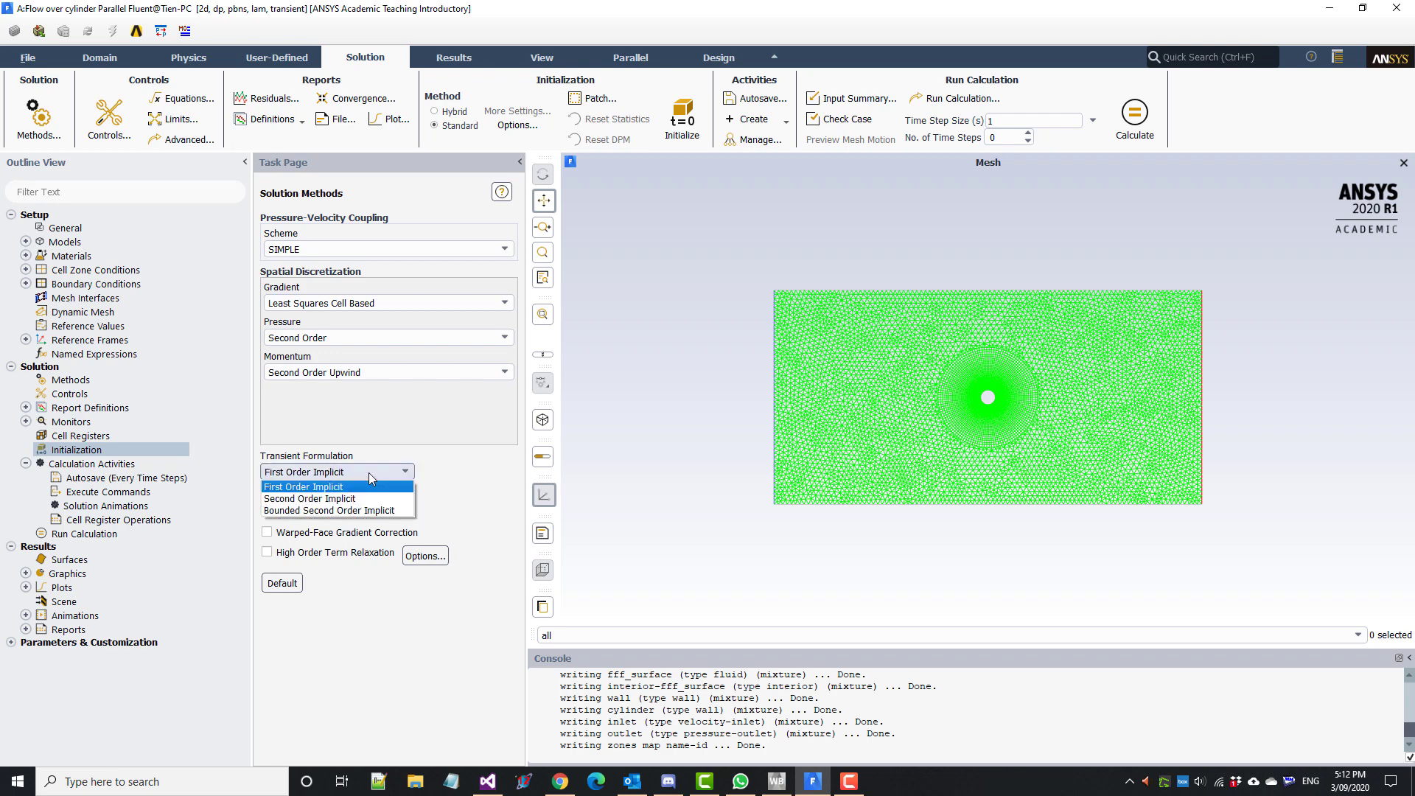
pyautogui.click(356, 498)
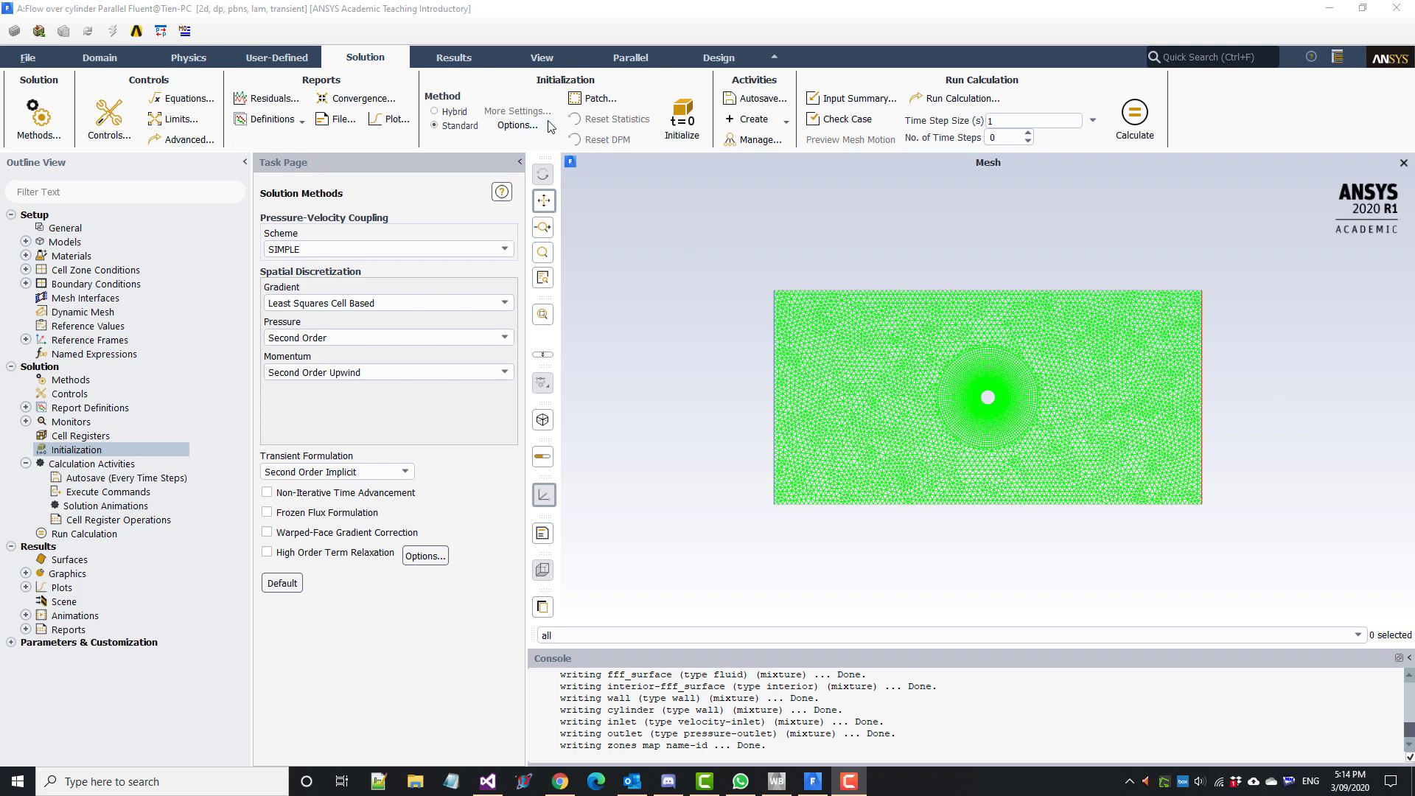
# Initialize the solution with Standard Initialization computed from the inlet and a Y velocity of 0 m/s, discarding the unsaved data.
pyautogui.click(528, 127)
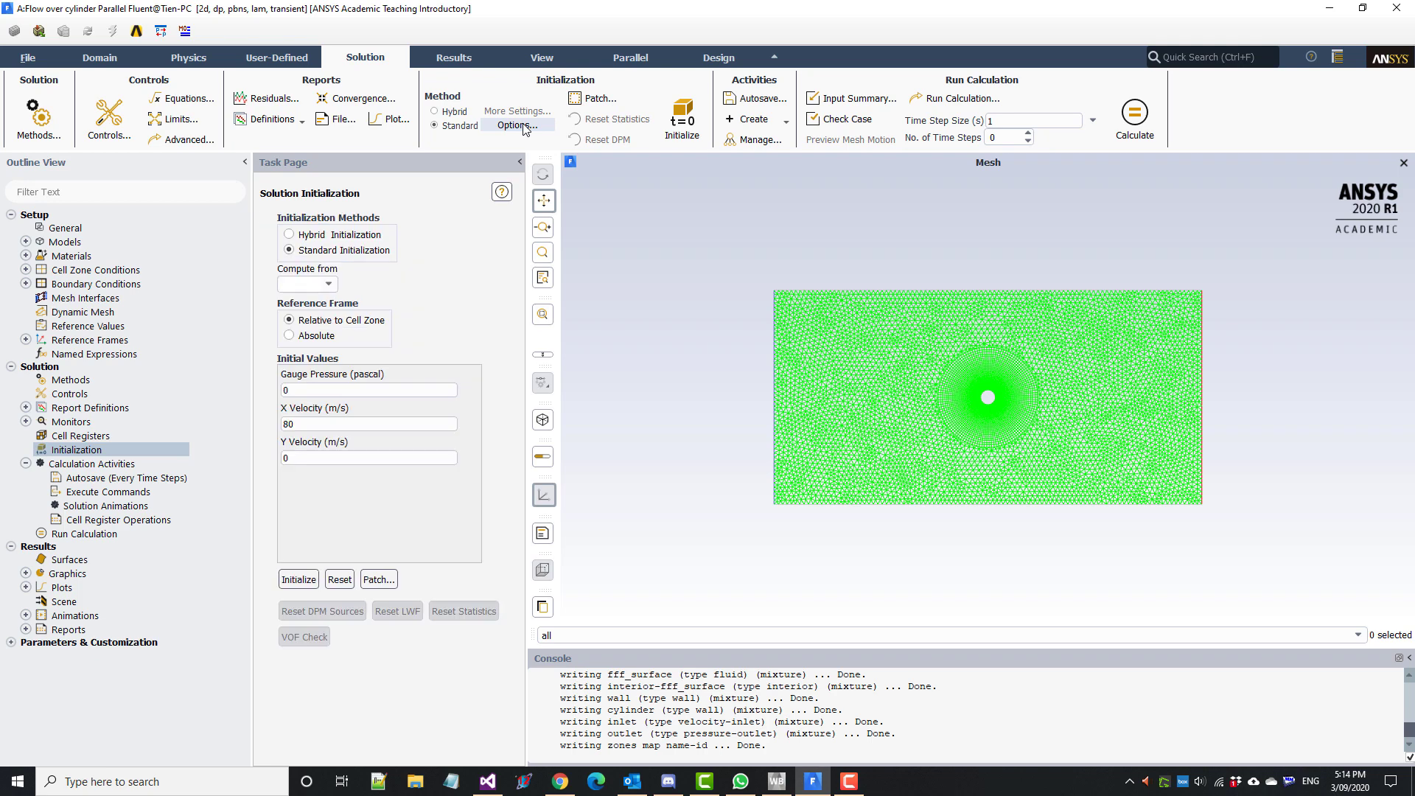
pyautogui.click(356, 237)
pyautogui.click(325, 250)
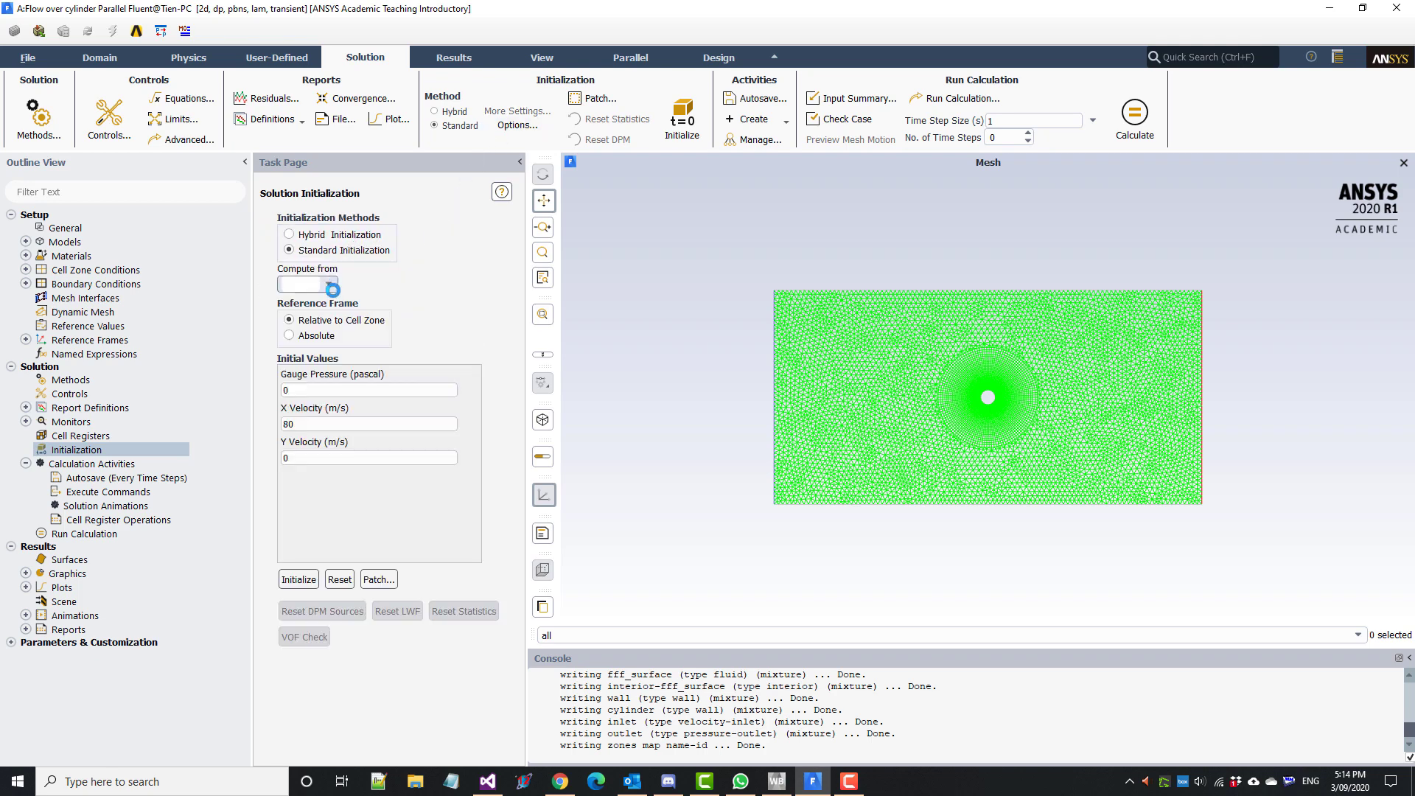
pyautogui.click(329, 285)
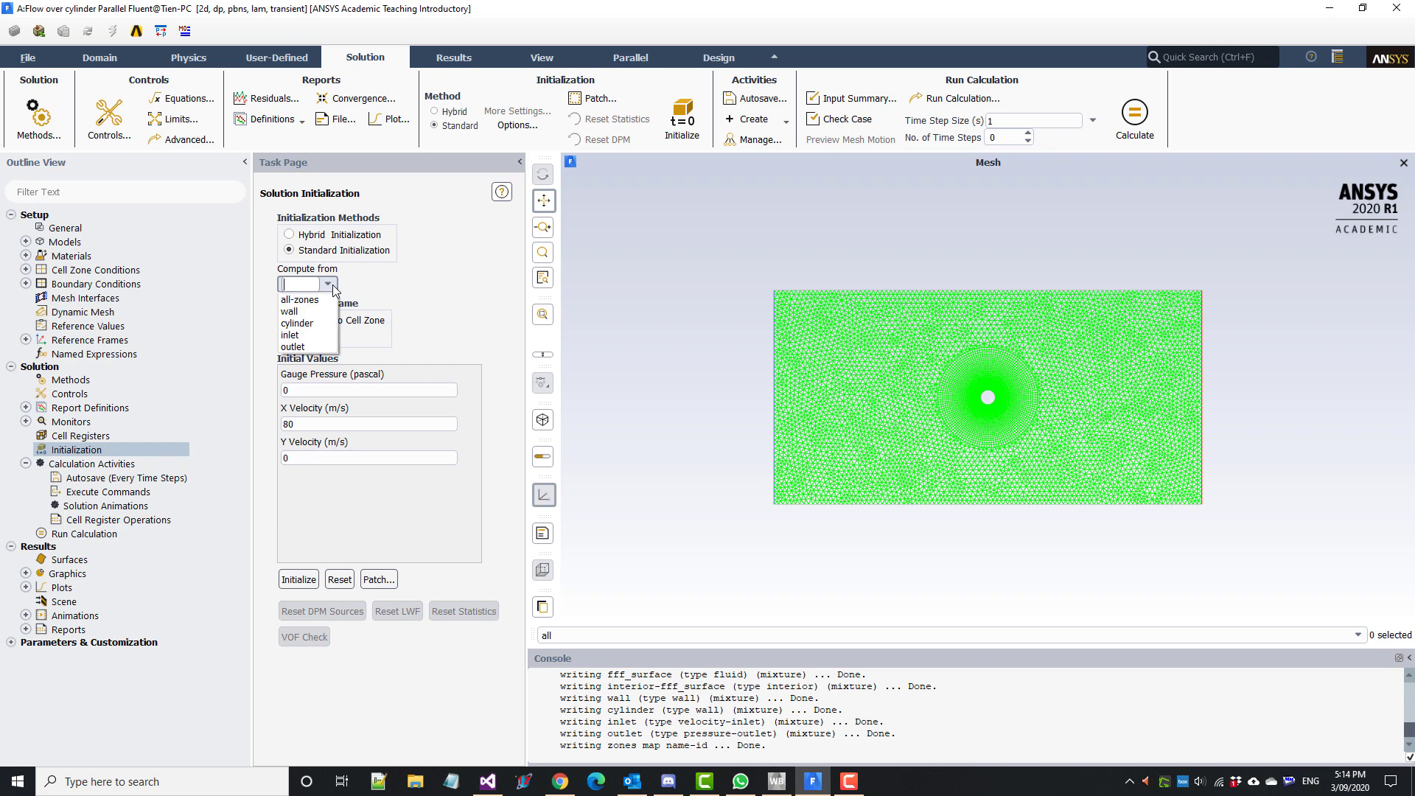
pyautogui.click(294, 334)
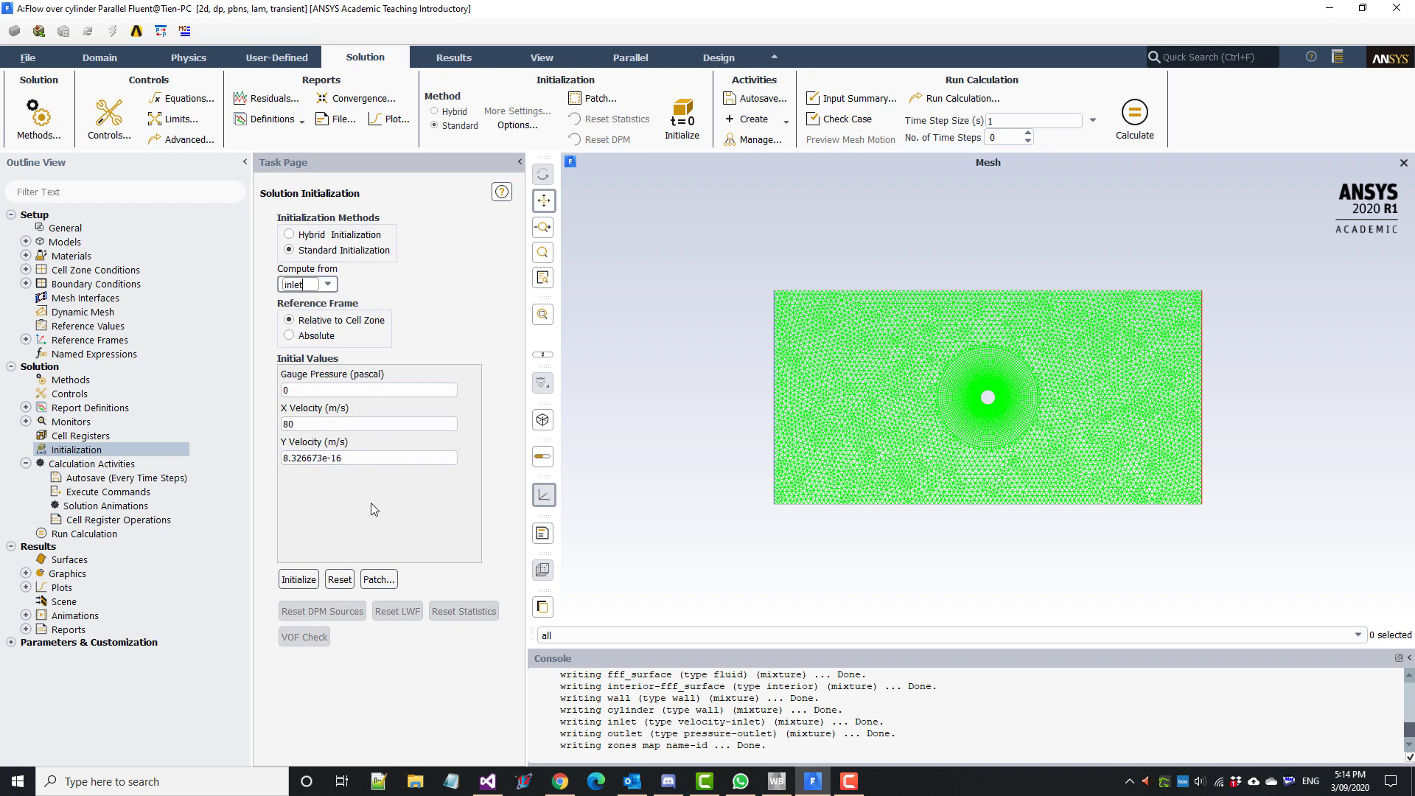
pyautogui.click(367, 457)
pyautogui.moveTo(367, 457); pyautogui.dragTo(266, 444)
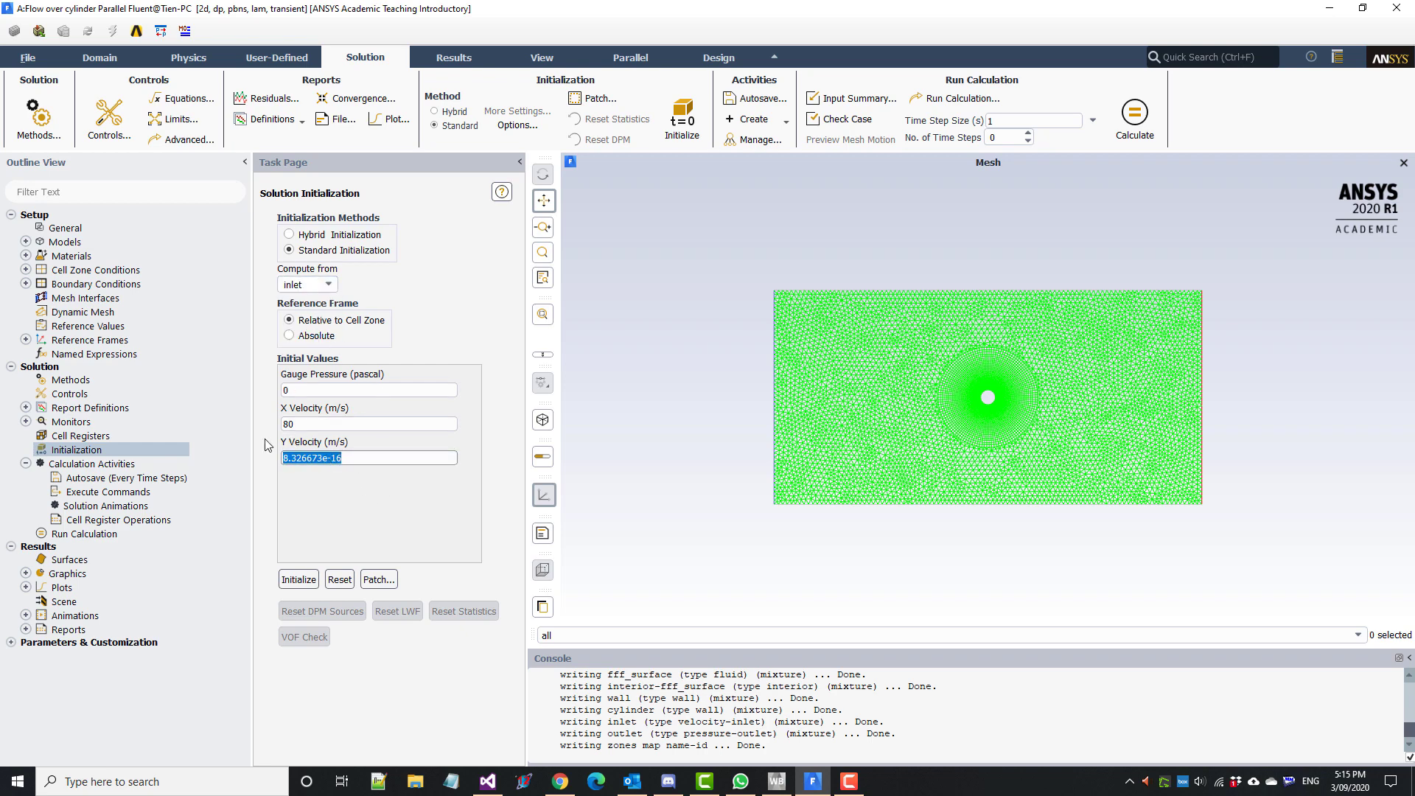
pyautogui.write('0')
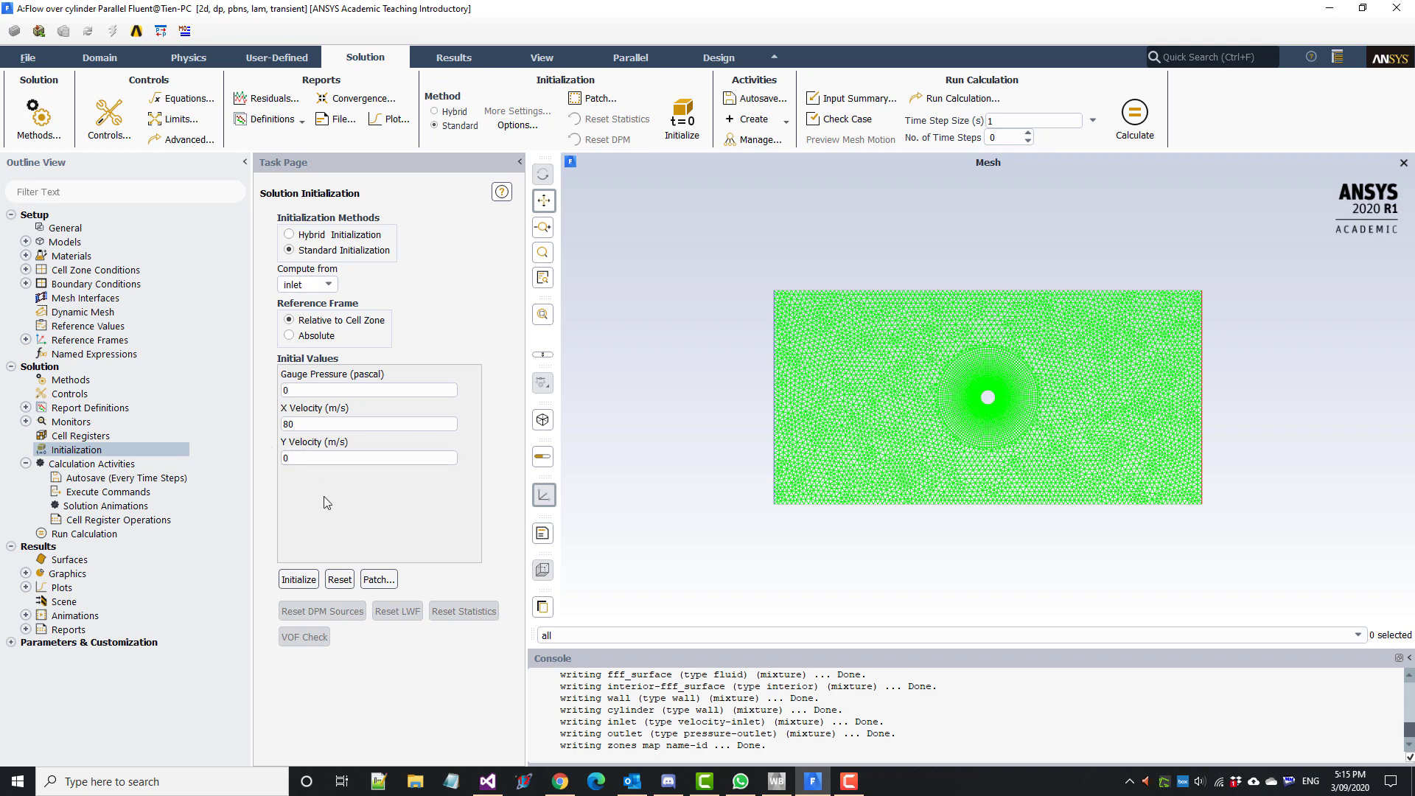
pyautogui.click(298, 579)
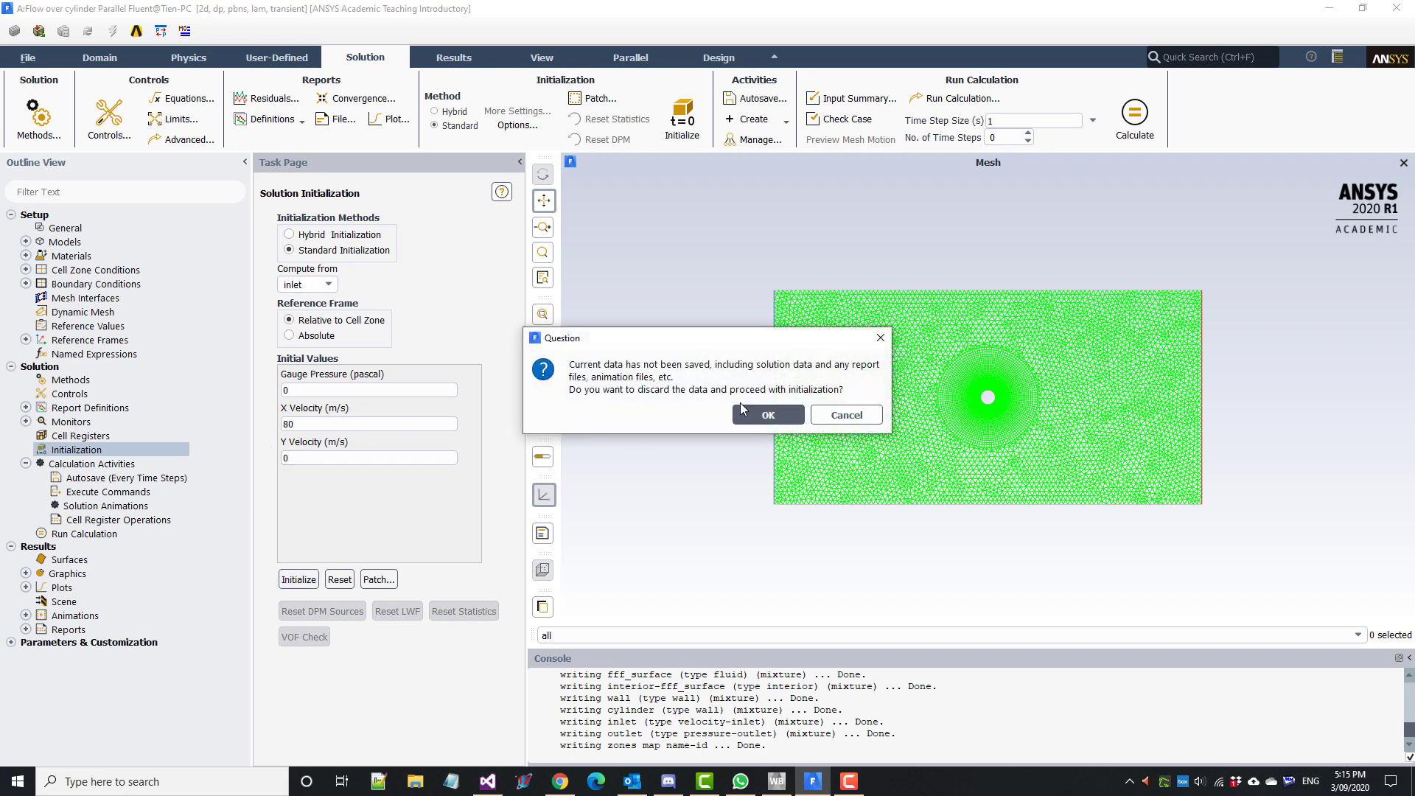
pyautogui.click(755, 416)
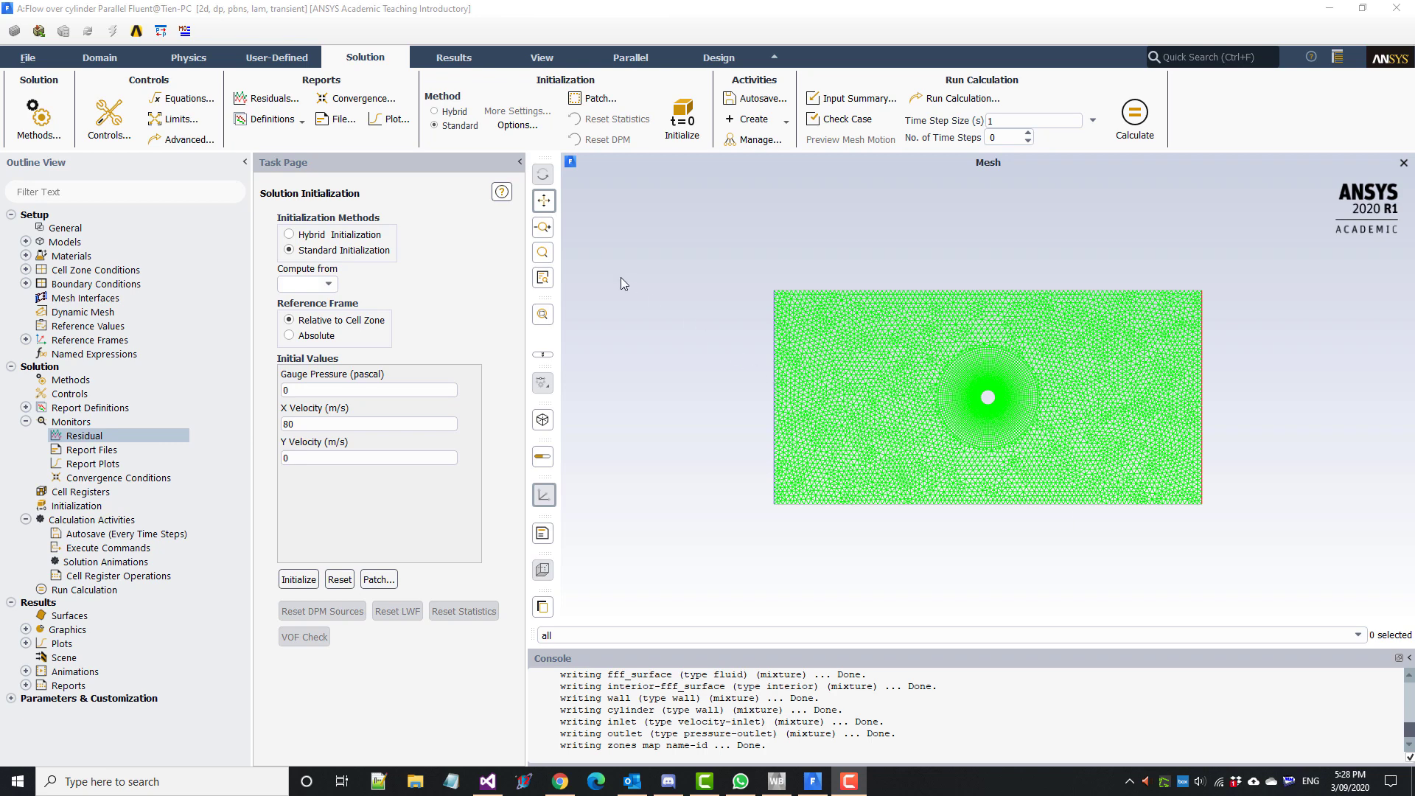
# Create a drag coefficient report definition for the cylinder zone with force vector X 0, Y 1.
pyautogui.click(301, 127)
pyautogui.moveTo(270, 164)
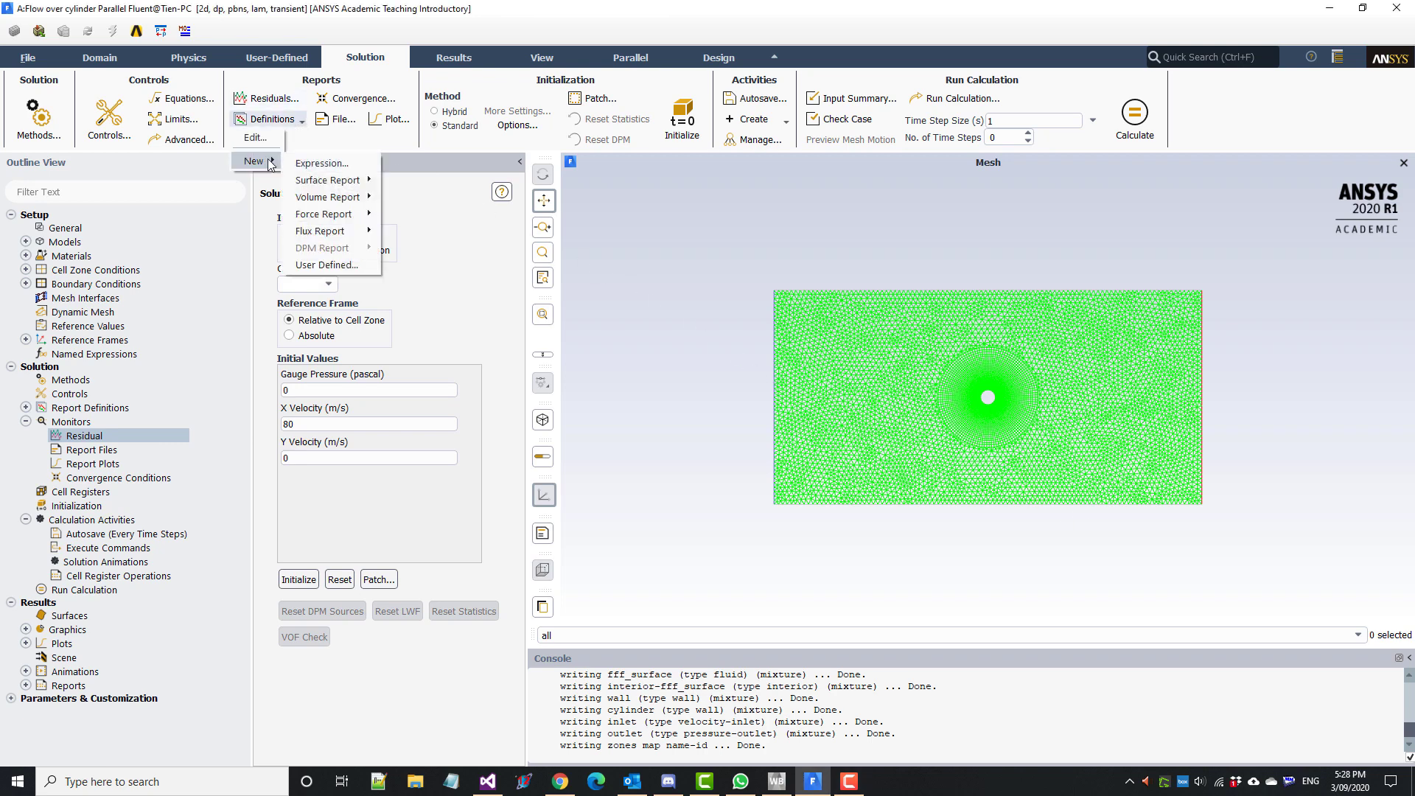
pyautogui.moveTo(366, 218)
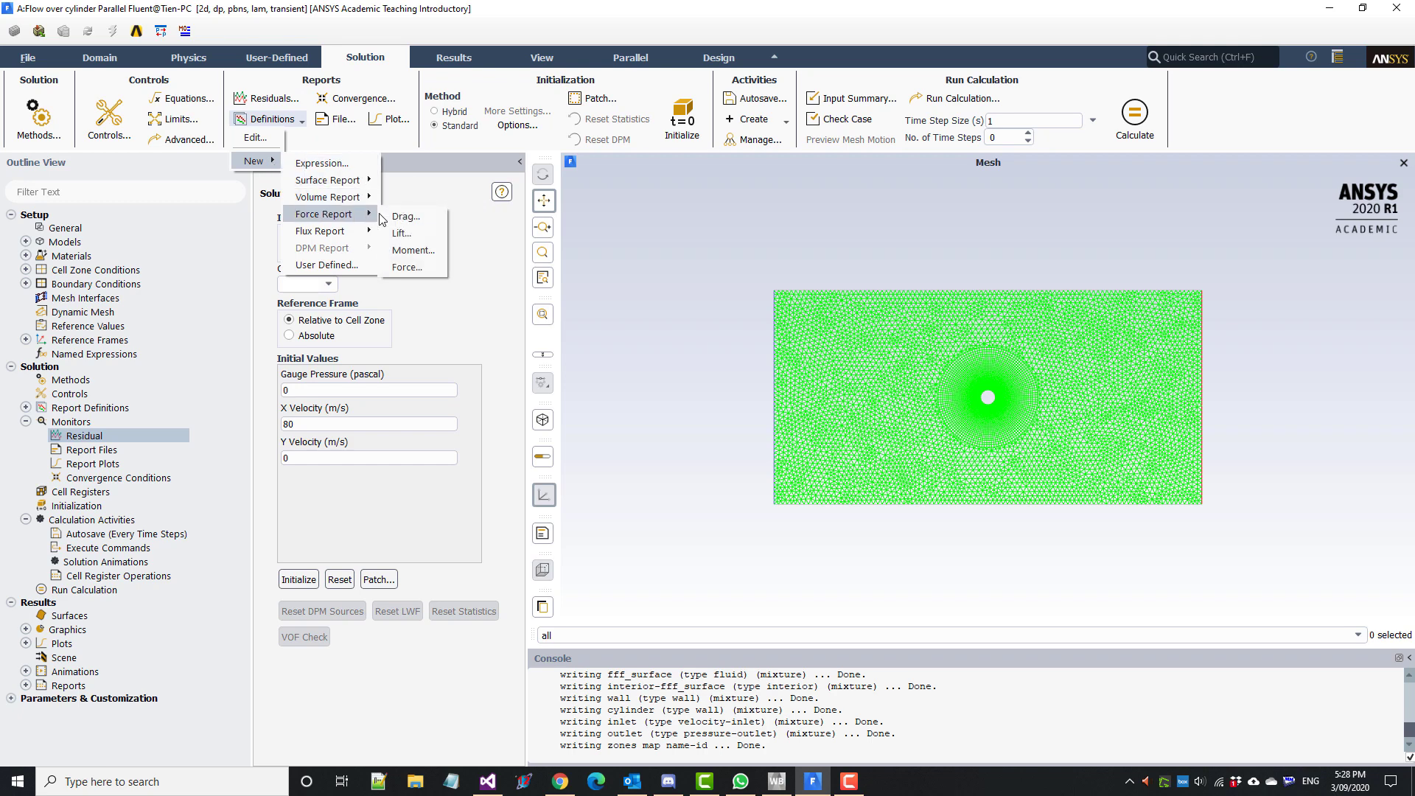
pyautogui.click(406, 217)
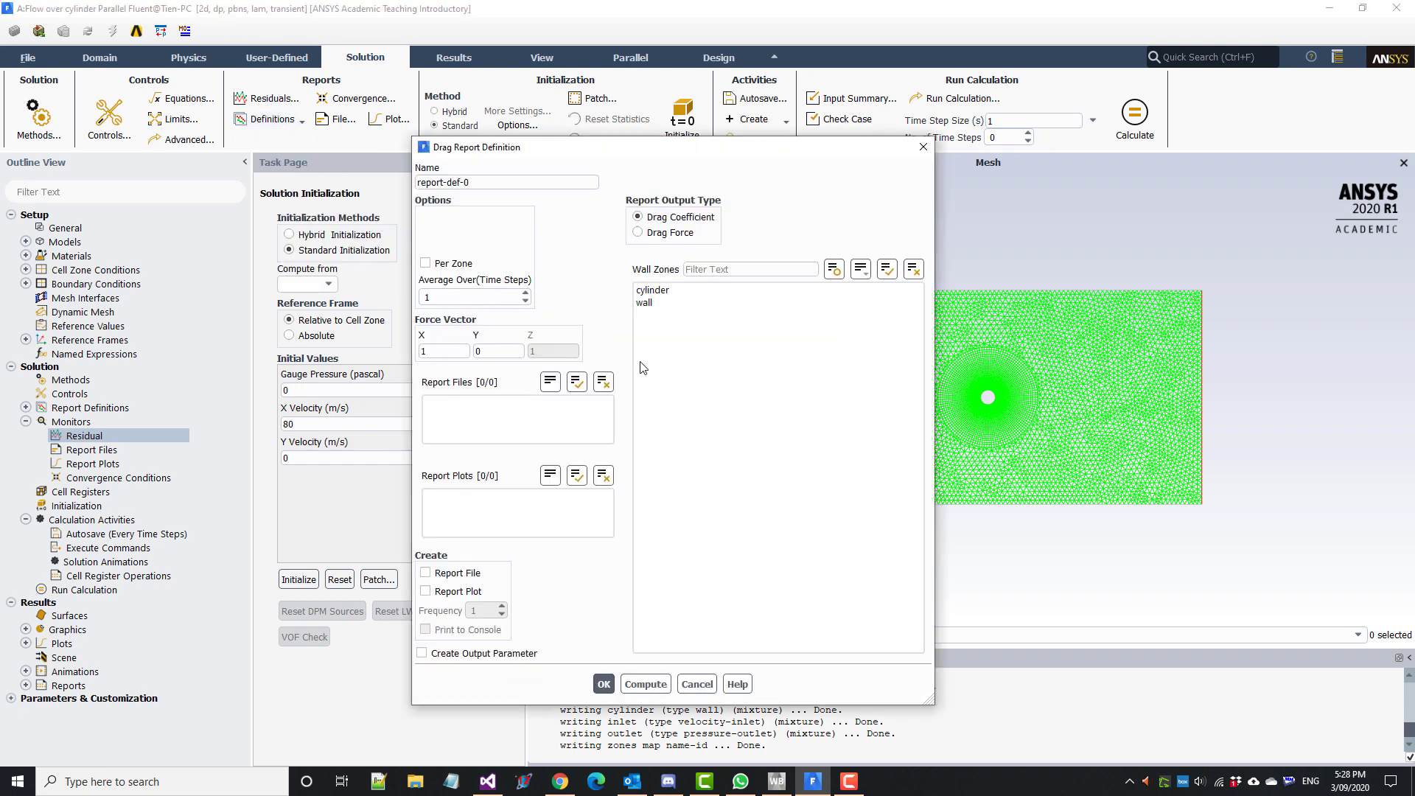
pyautogui.click(487, 350)
pyautogui.click(652, 289)
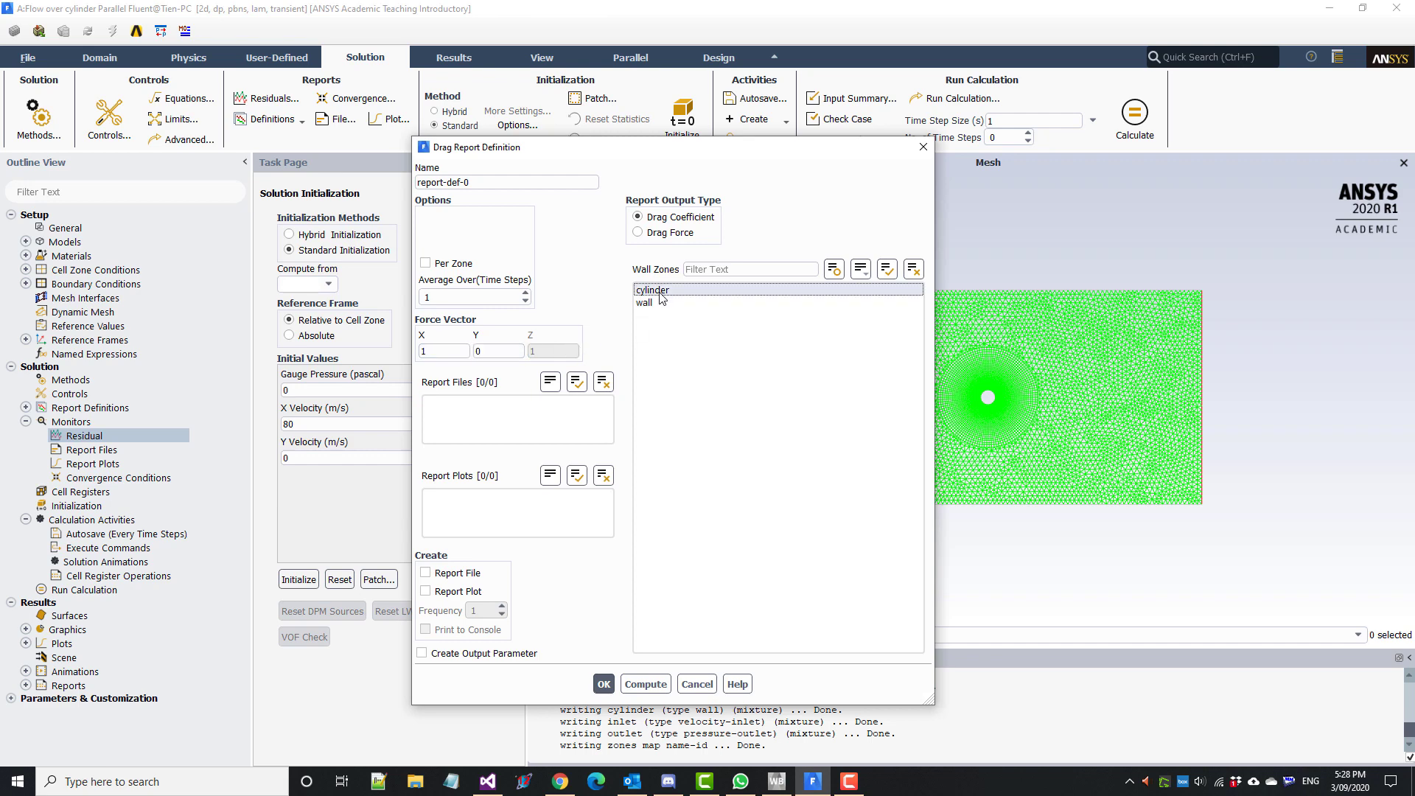
pyautogui.moveTo(492, 351); pyautogui.dragTo(383, 343)
pyautogui.write('1')
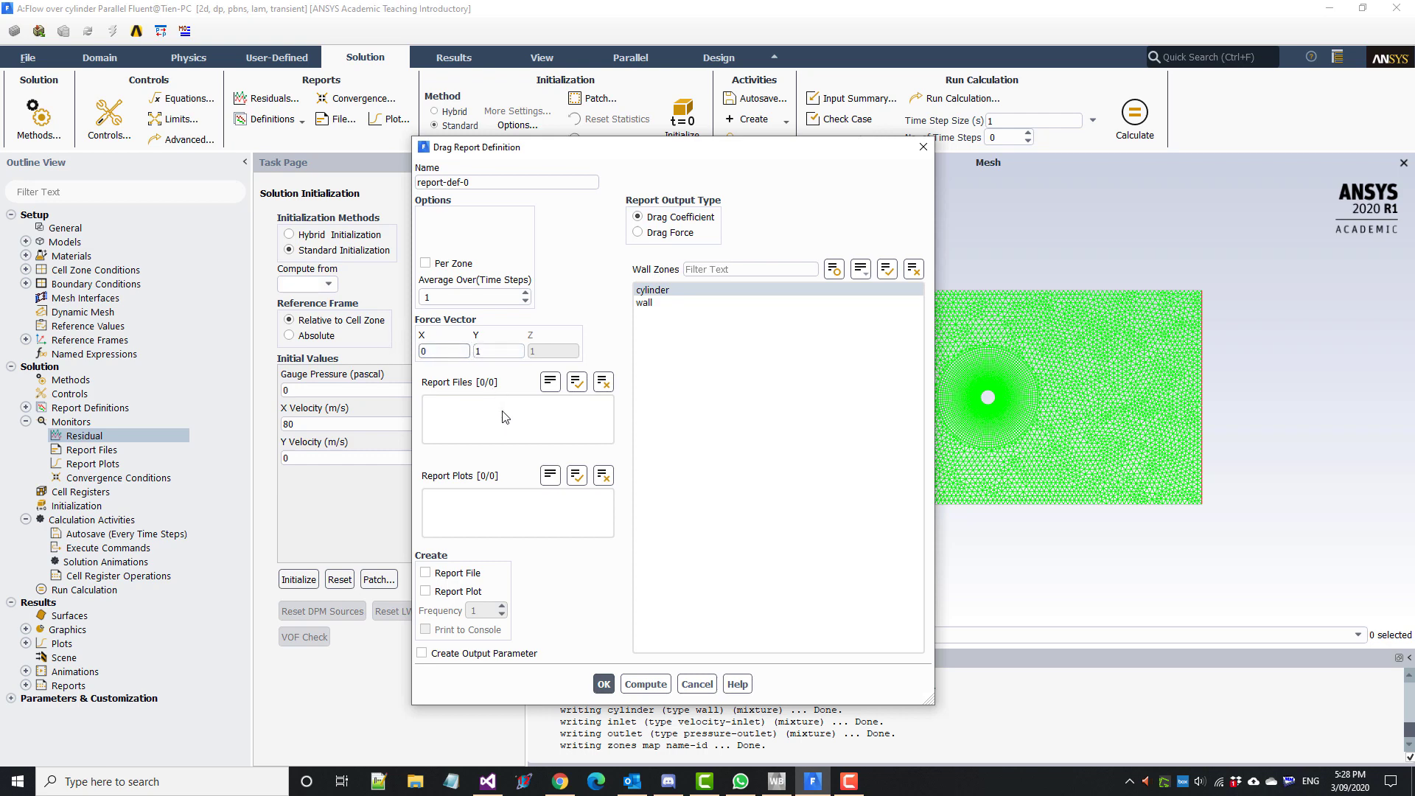
# Name the drag report definition drag, create its report file and report plot, and check both entries under the monitors.
pyautogui.moveTo(490, 182); pyautogui.dragTo(330, 170)
pyautogui.write('drag')
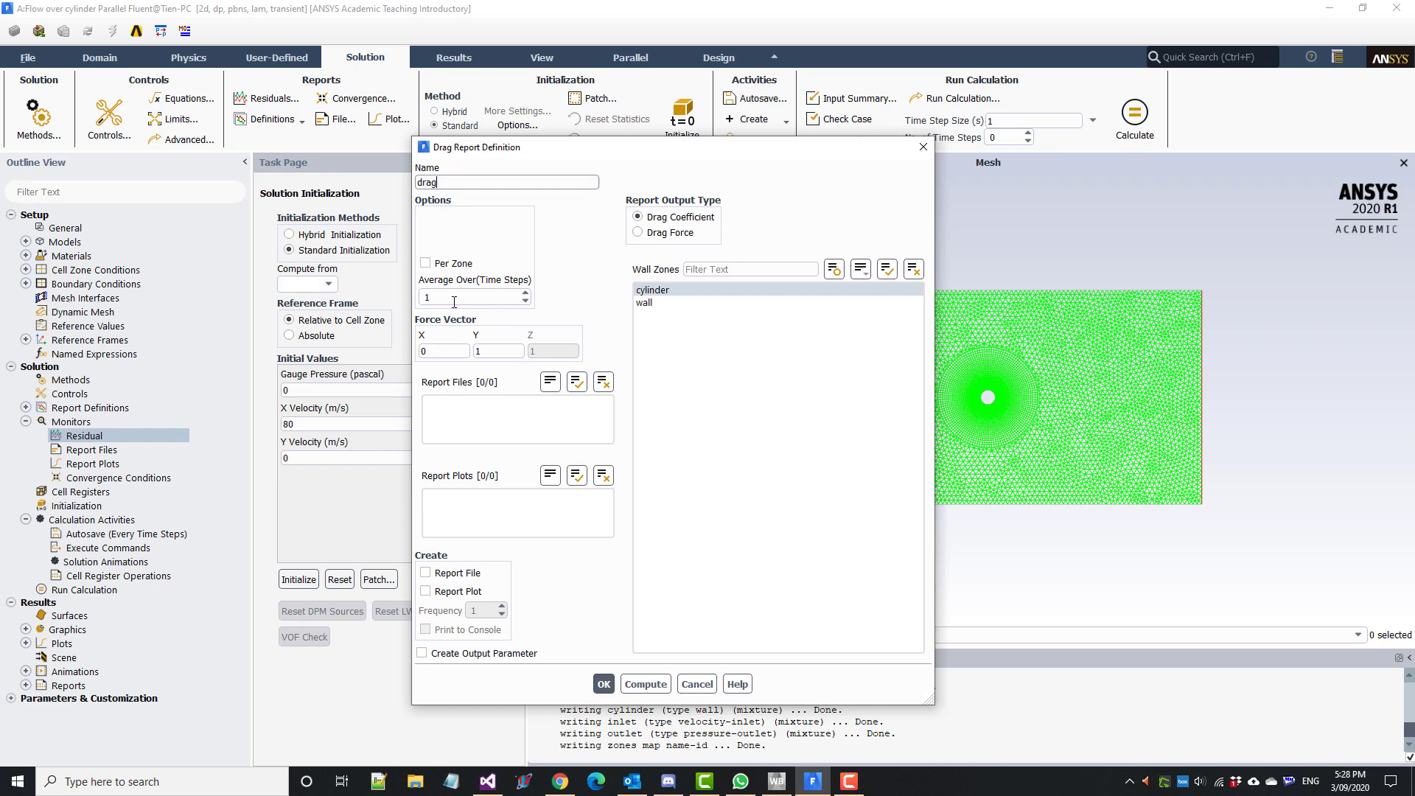
pyautogui.click(449, 589)
pyautogui.click(444, 629)
pyautogui.click(457, 572)
pyautogui.click(604, 684)
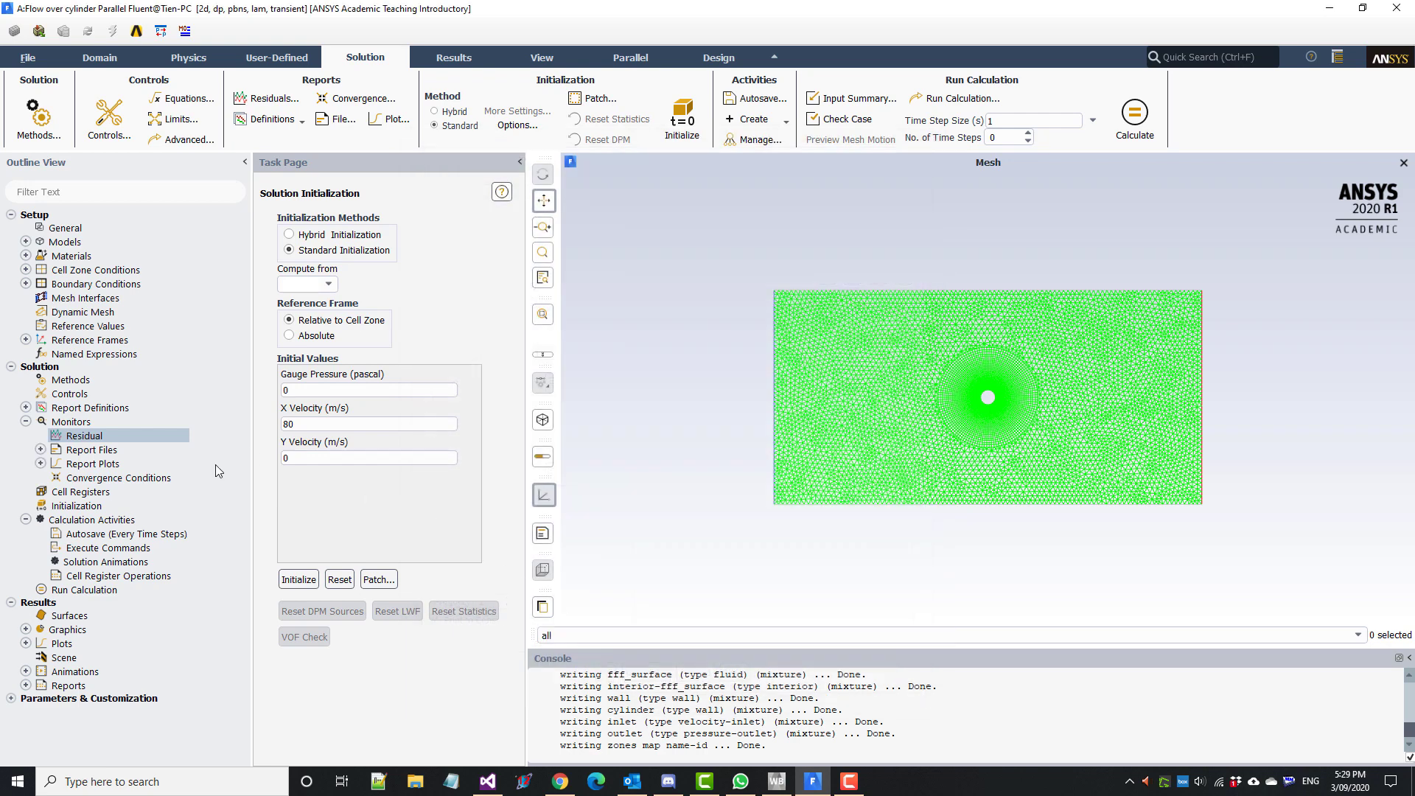
pyautogui.click(40, 450)
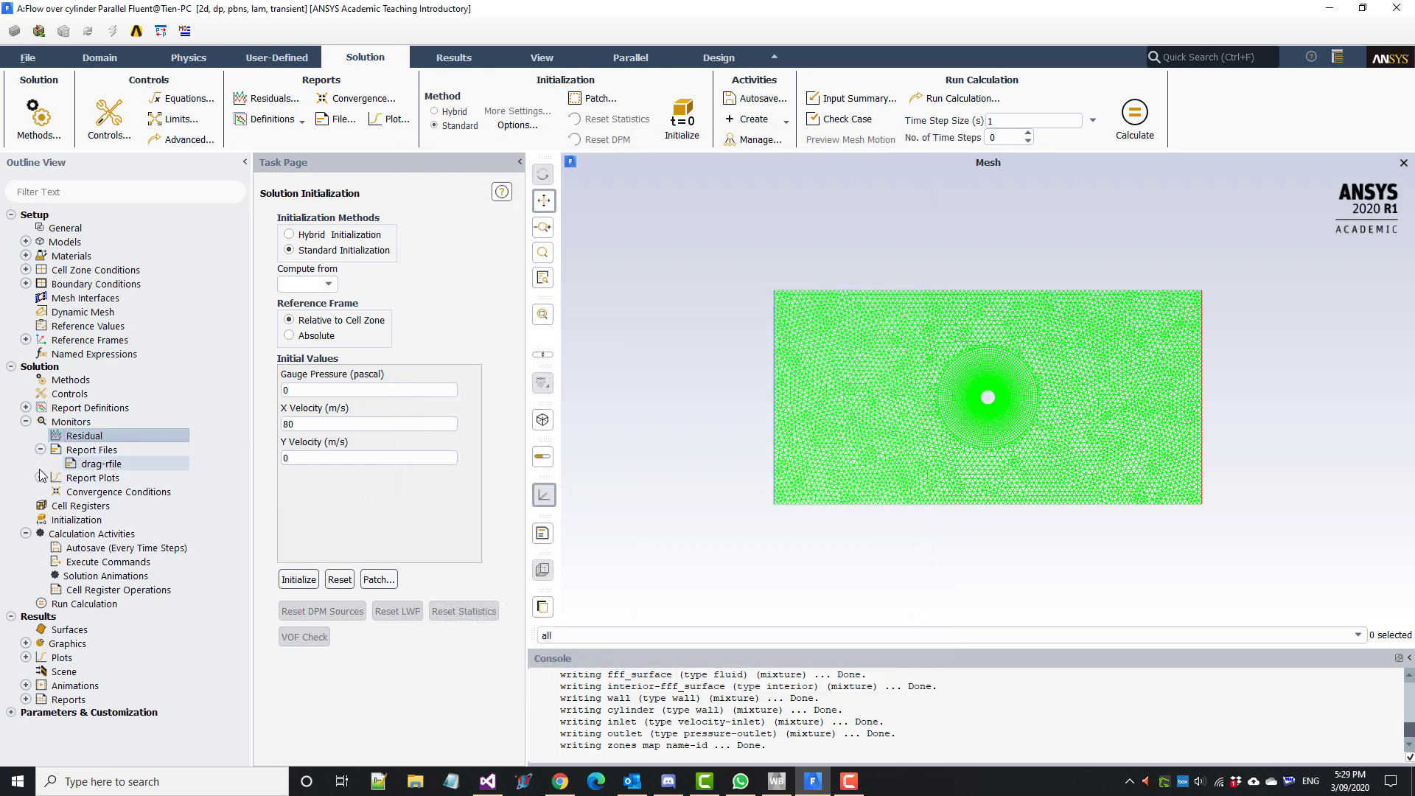
pyautogui.click(41, 478)
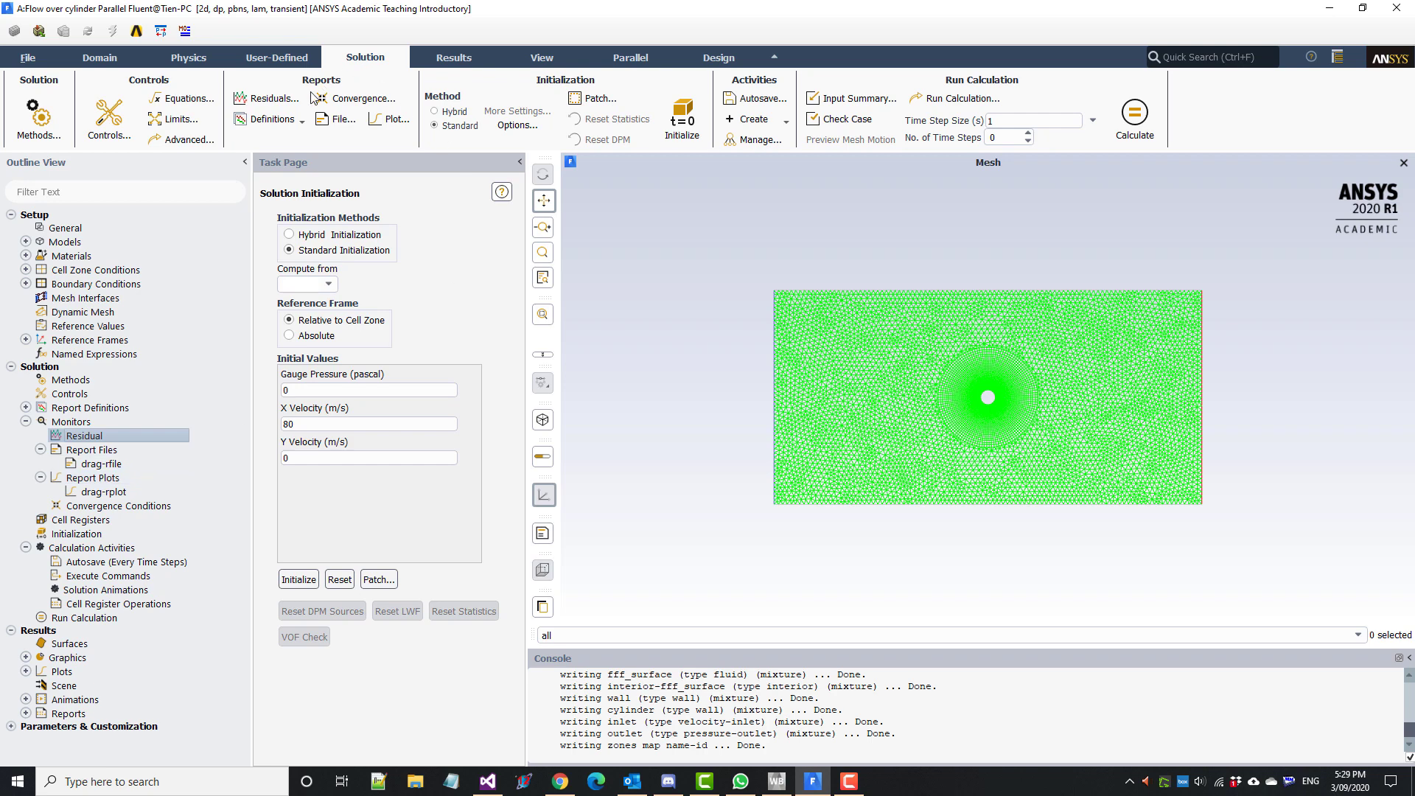
# Create a lift coefficient report definition for the cylinder zone with a report file, a report plot and console printing.
pyautogui.click(293, 126)
pyautogui.moveTo(273, 163)
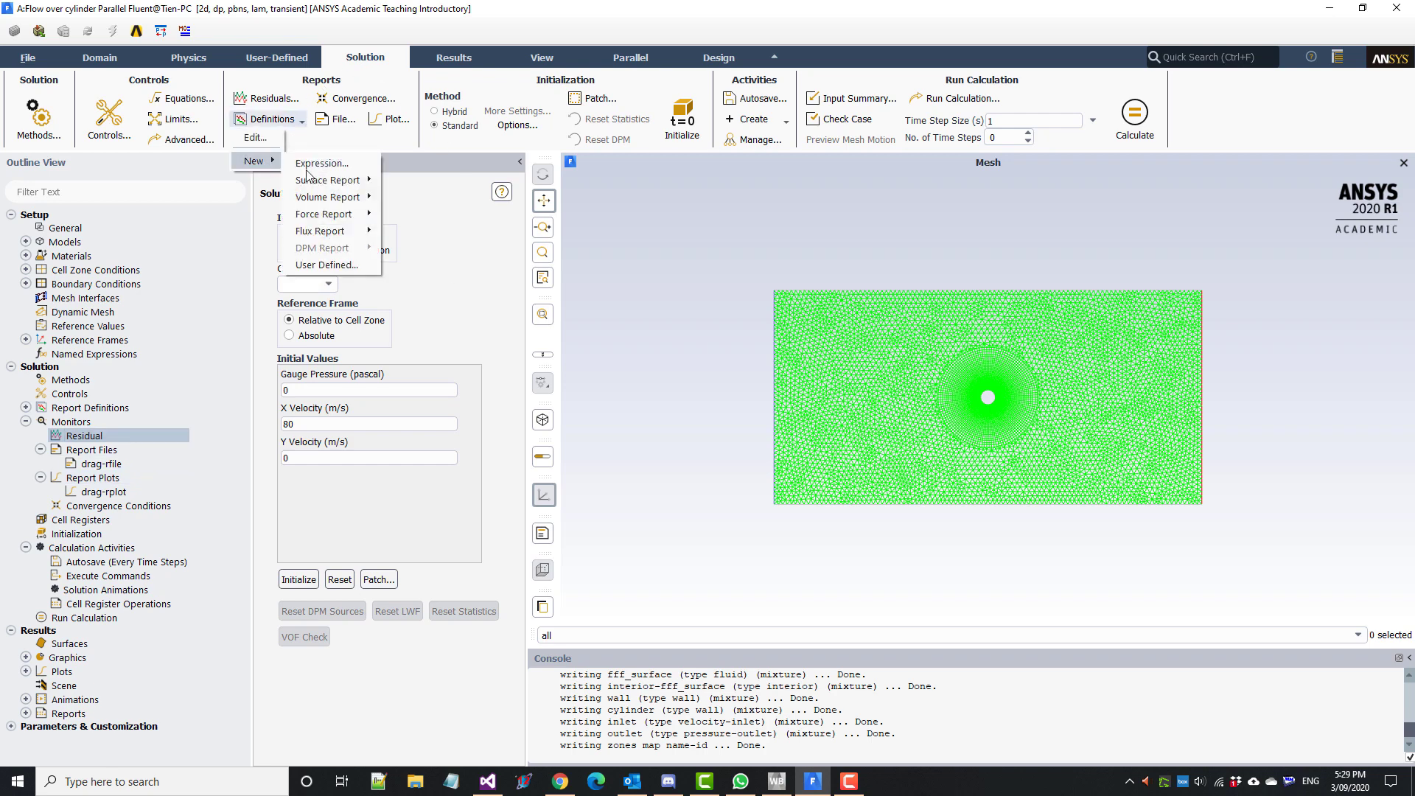
pyautogui.moveTo(347, 217)
pyautogui.click(408, 234)
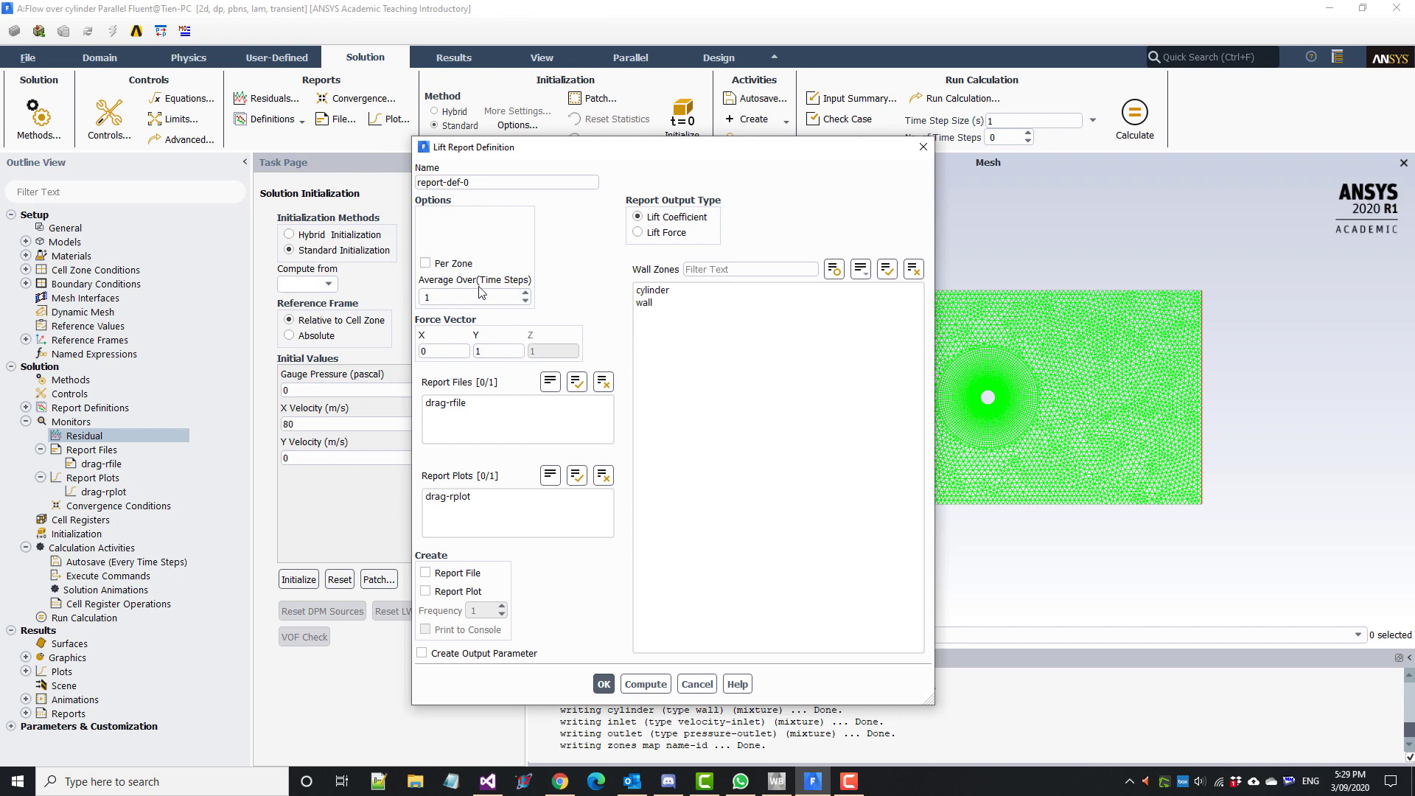
pyautogui.click(685, 290)
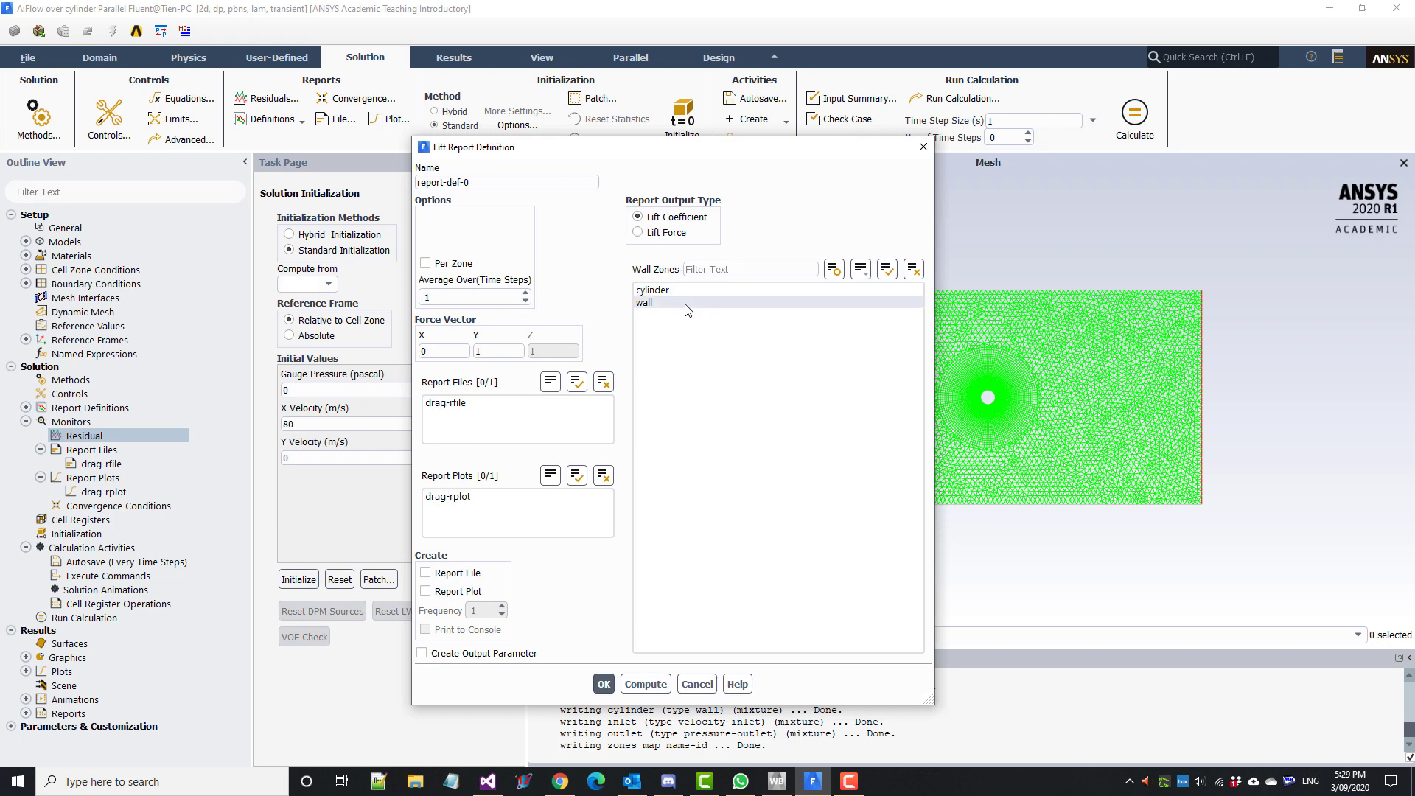
pyautogui.click(457, 574)
pyautogui.click(455, 591)
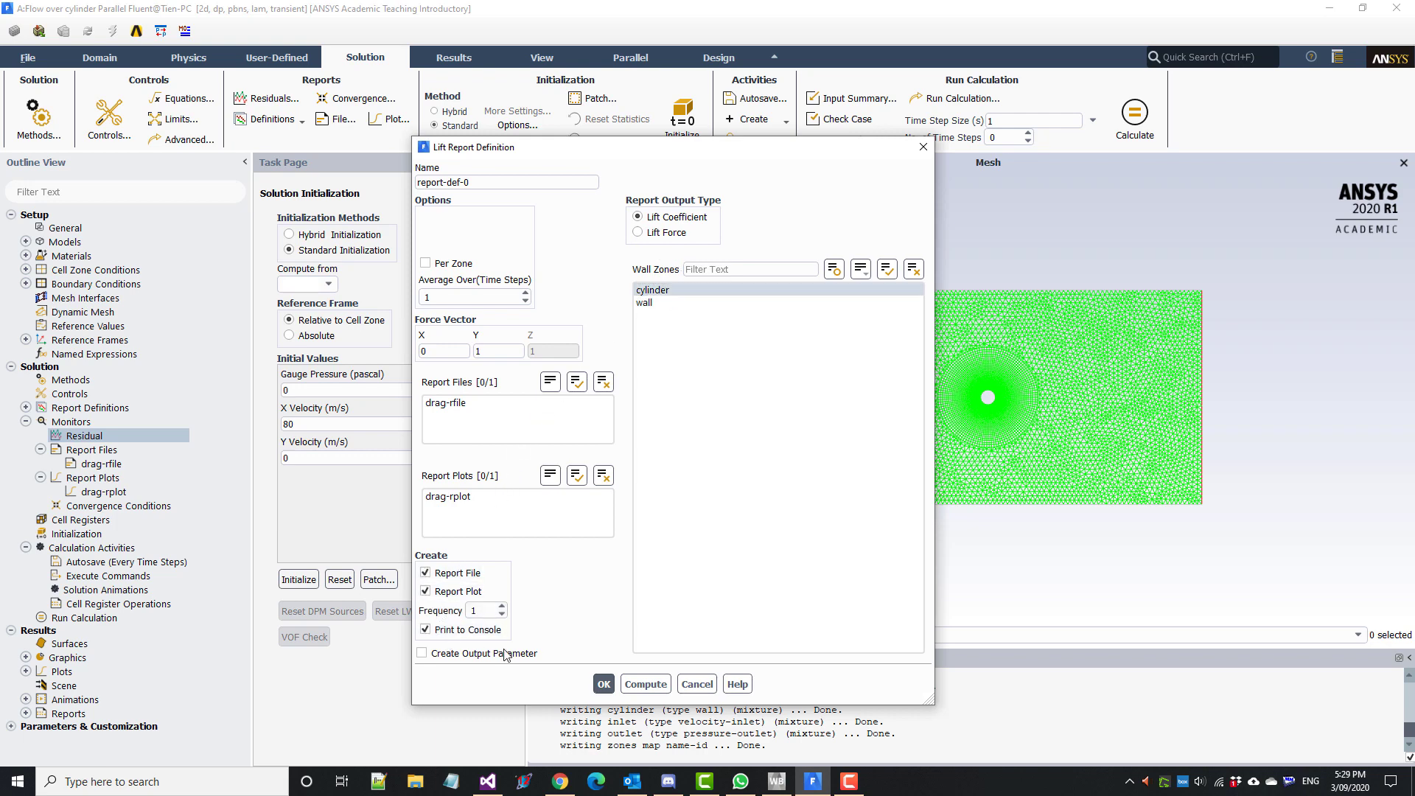
pyautogui.click(603, 684)
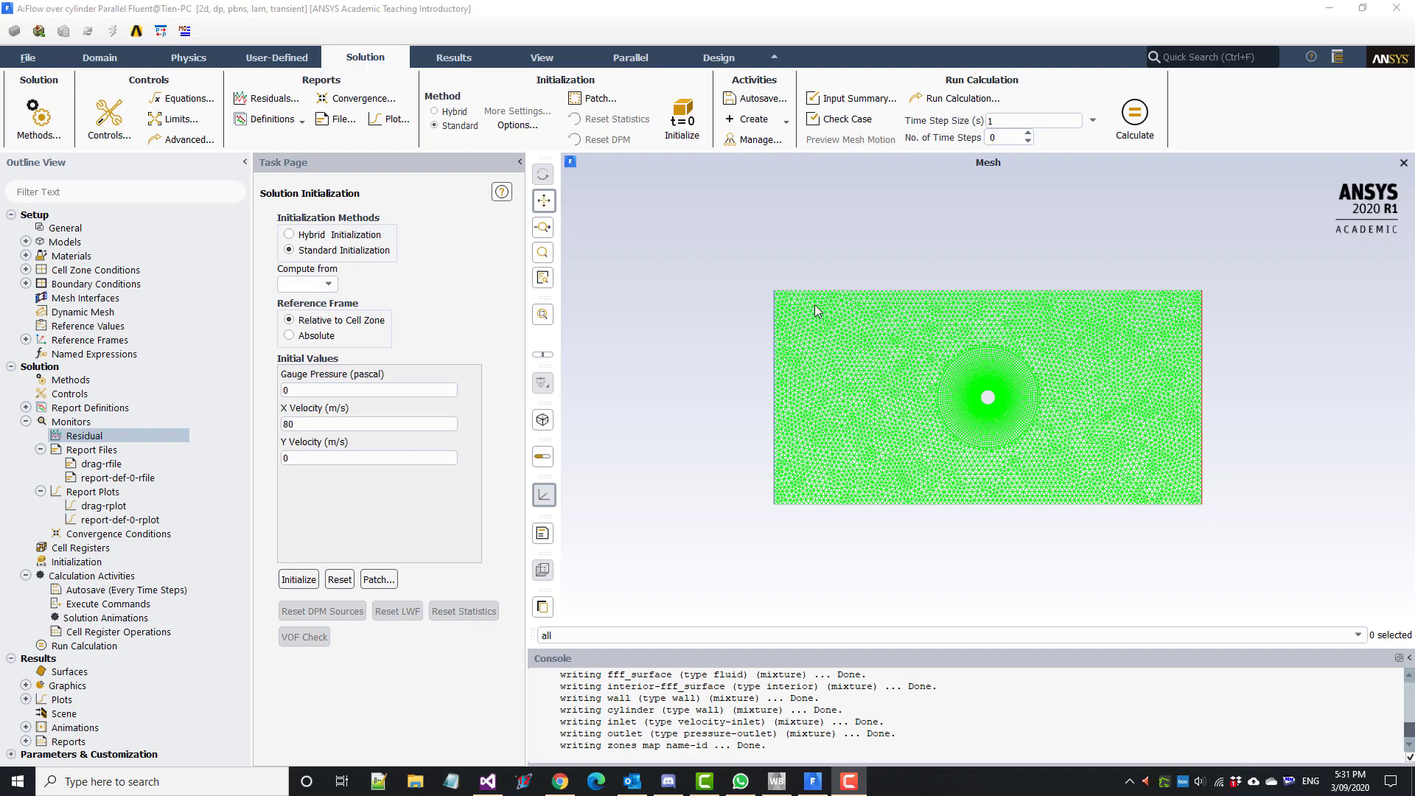
# Reinitialize the solution with Hybrid Initialization, discarding the unsaved data.
pyautogui.click(439, 111)
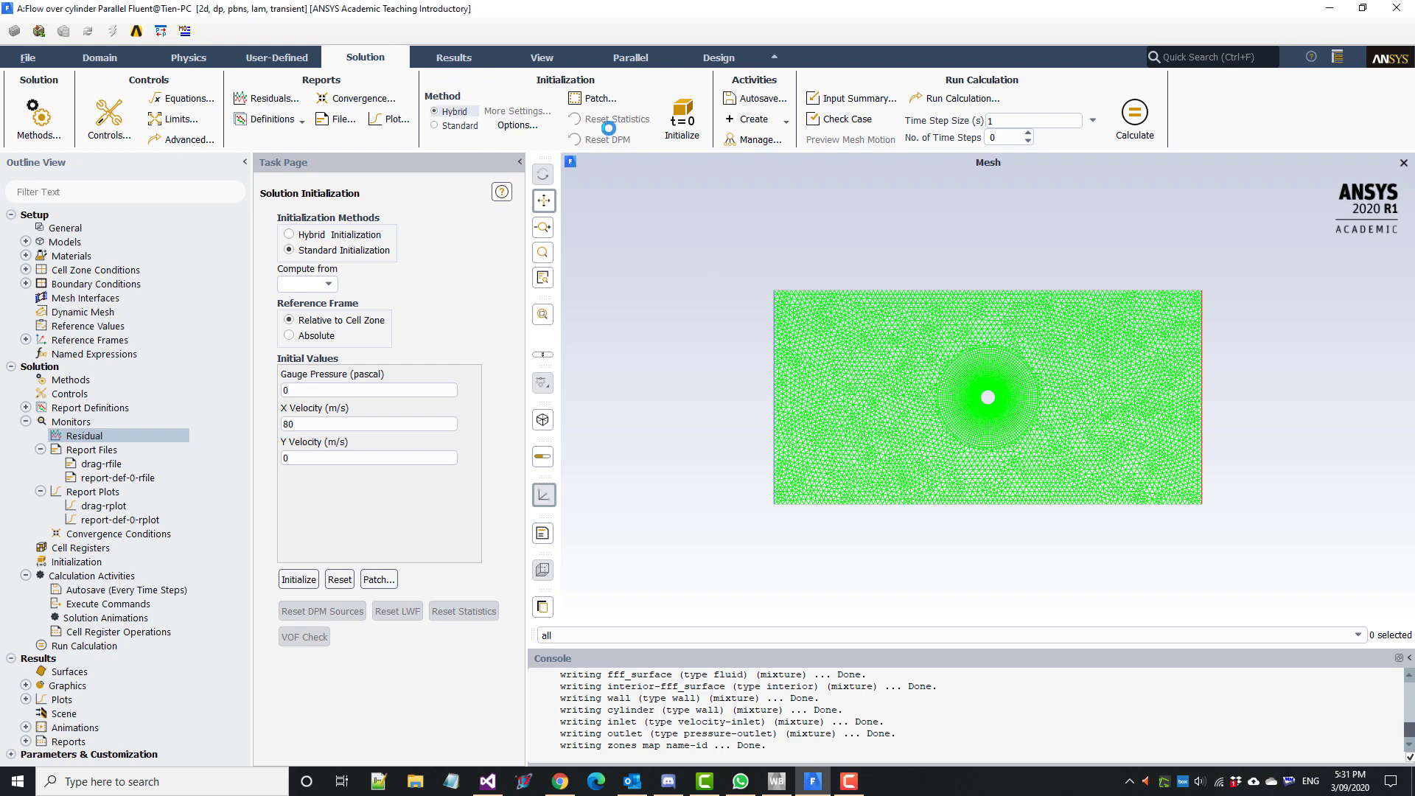
pyautogui.click(681, 116)
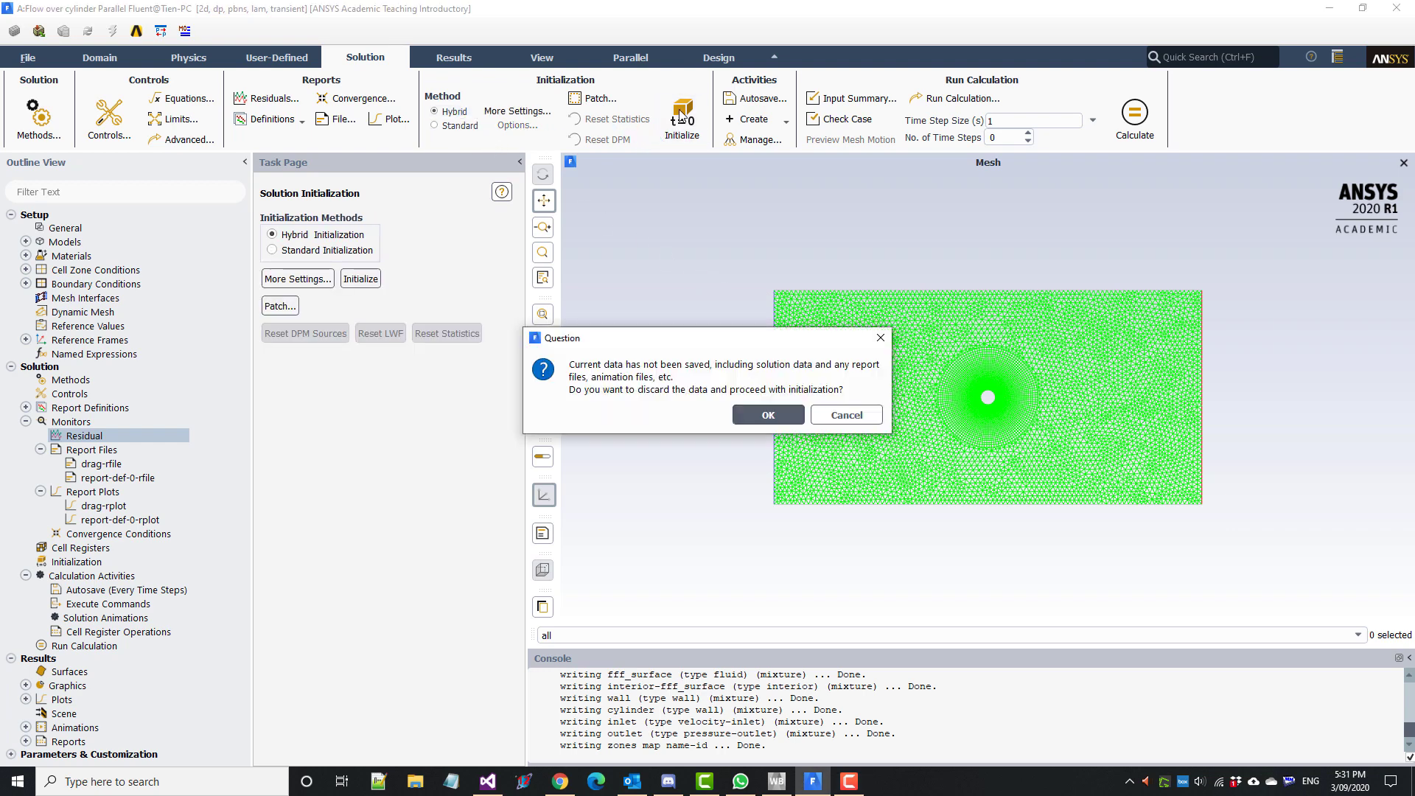
pyautogui.click(756, 416)
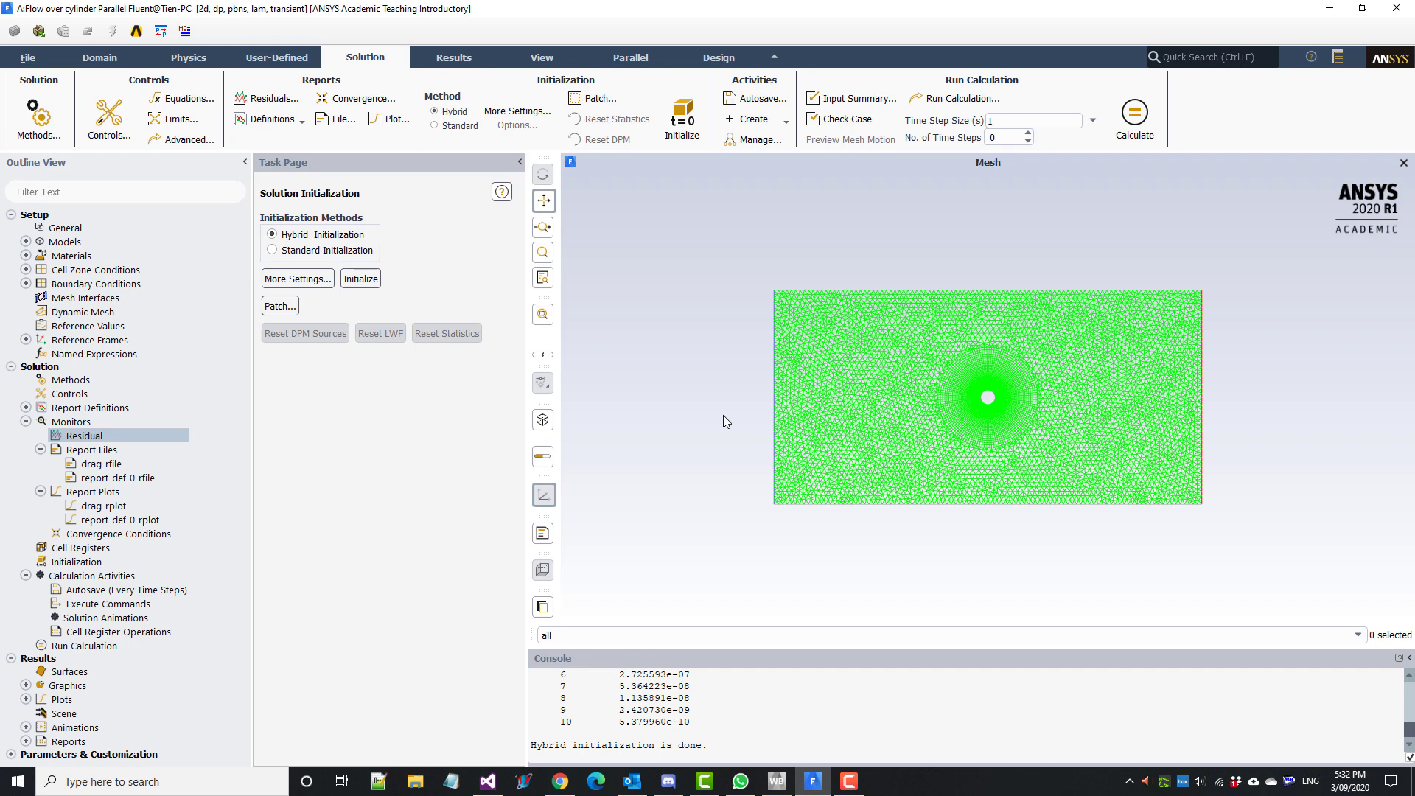
# Set the autosave interval for data files, counted in time steps, and accept the settings.
pyautogui.click(765, 102)
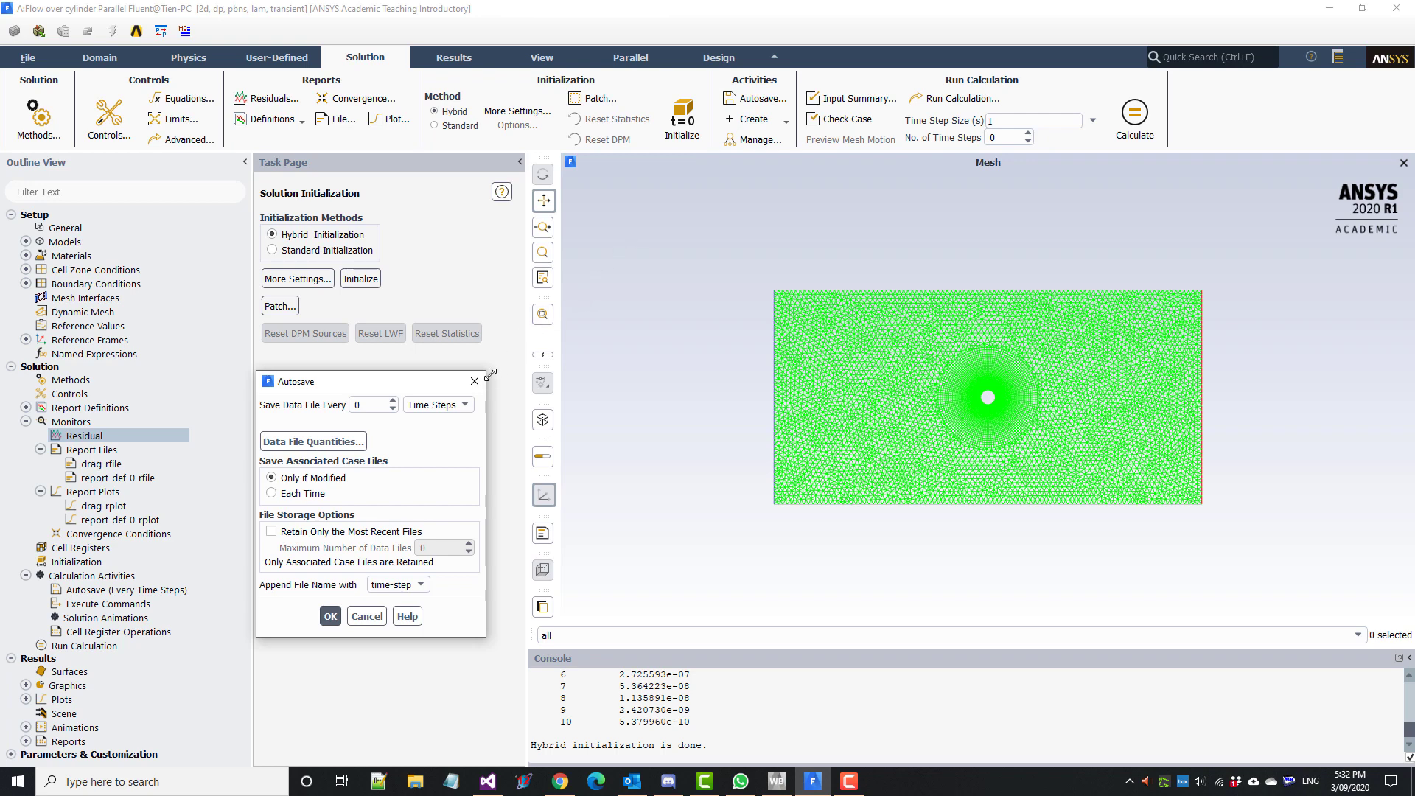
pyautogui.doubleClick(372, 402)
pyautogui.click(331, 619)
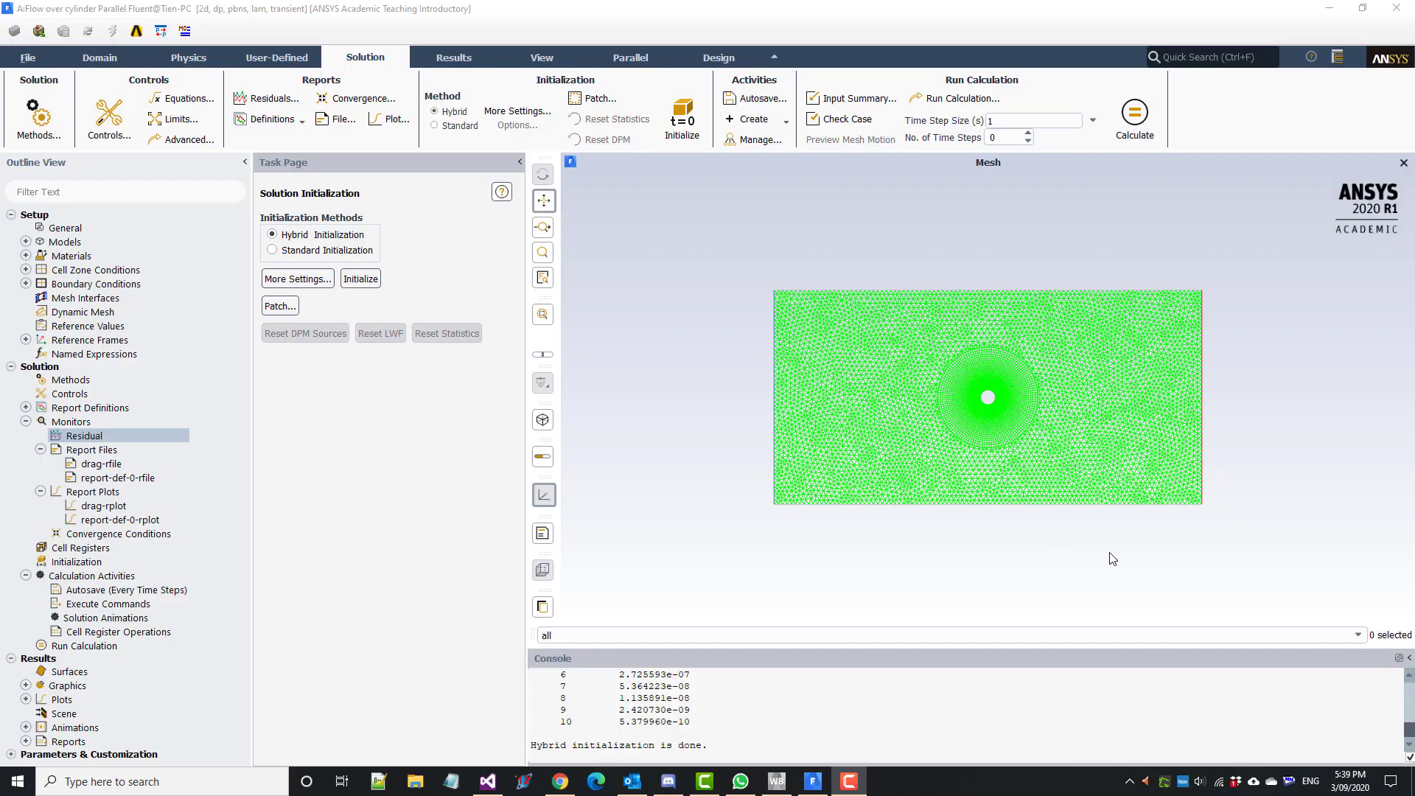
# Set the time step size to 0.01 s and the number of time steps to 250, and start the calculation.
pyautogui.click(1004, 121)
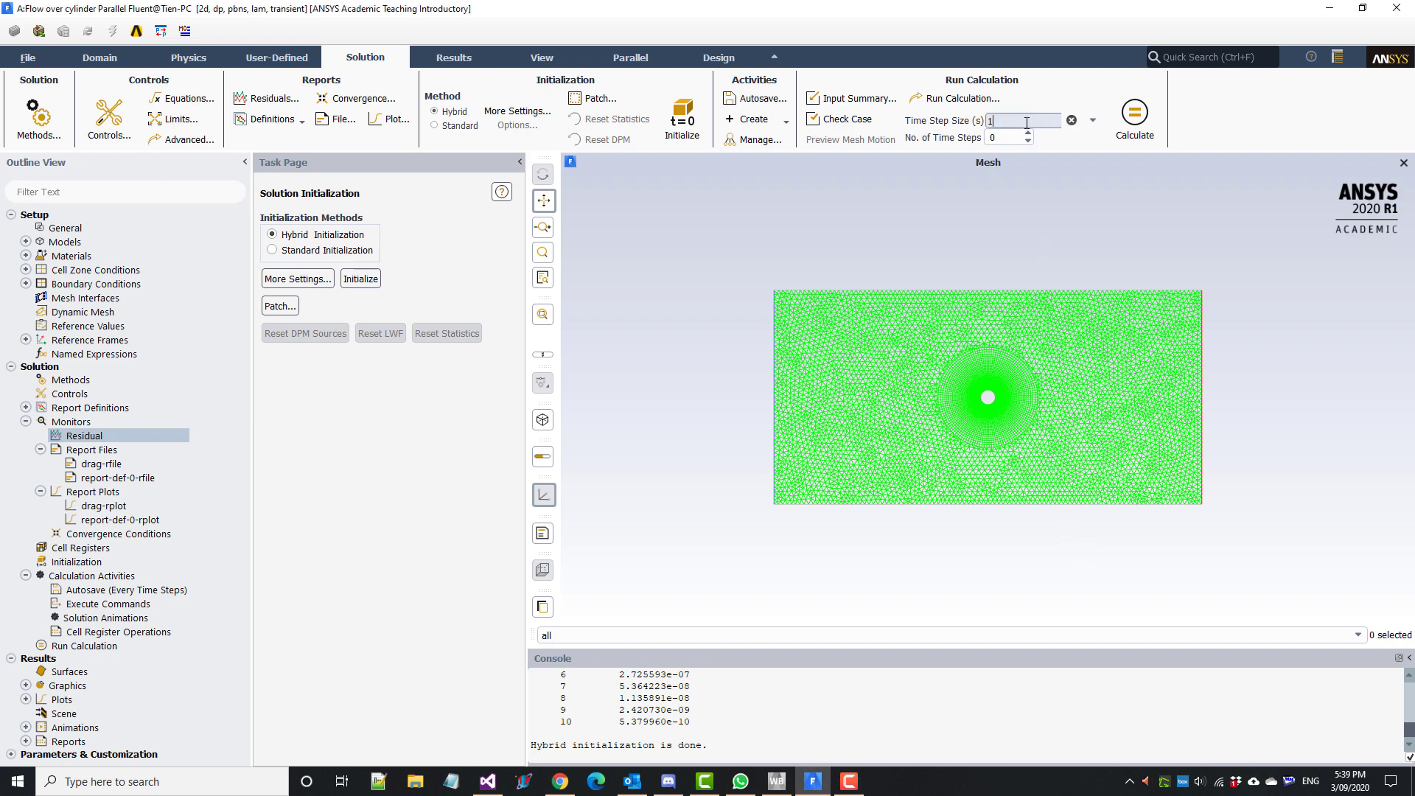
pyautogui.press('BackSpace')
pyautogui.write('0.')
pyautogui.click(1006, 137)
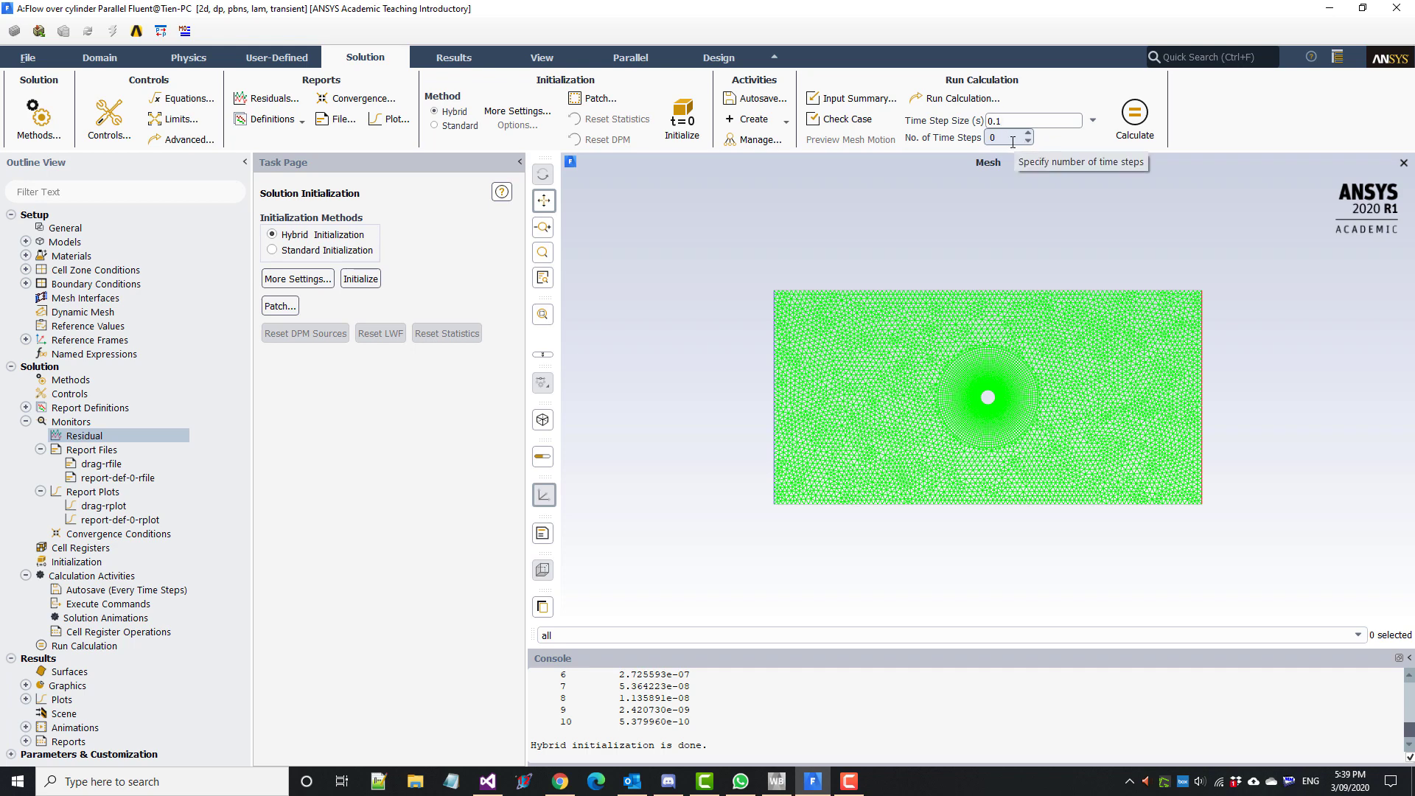
pyautogui.click(1013, 137)
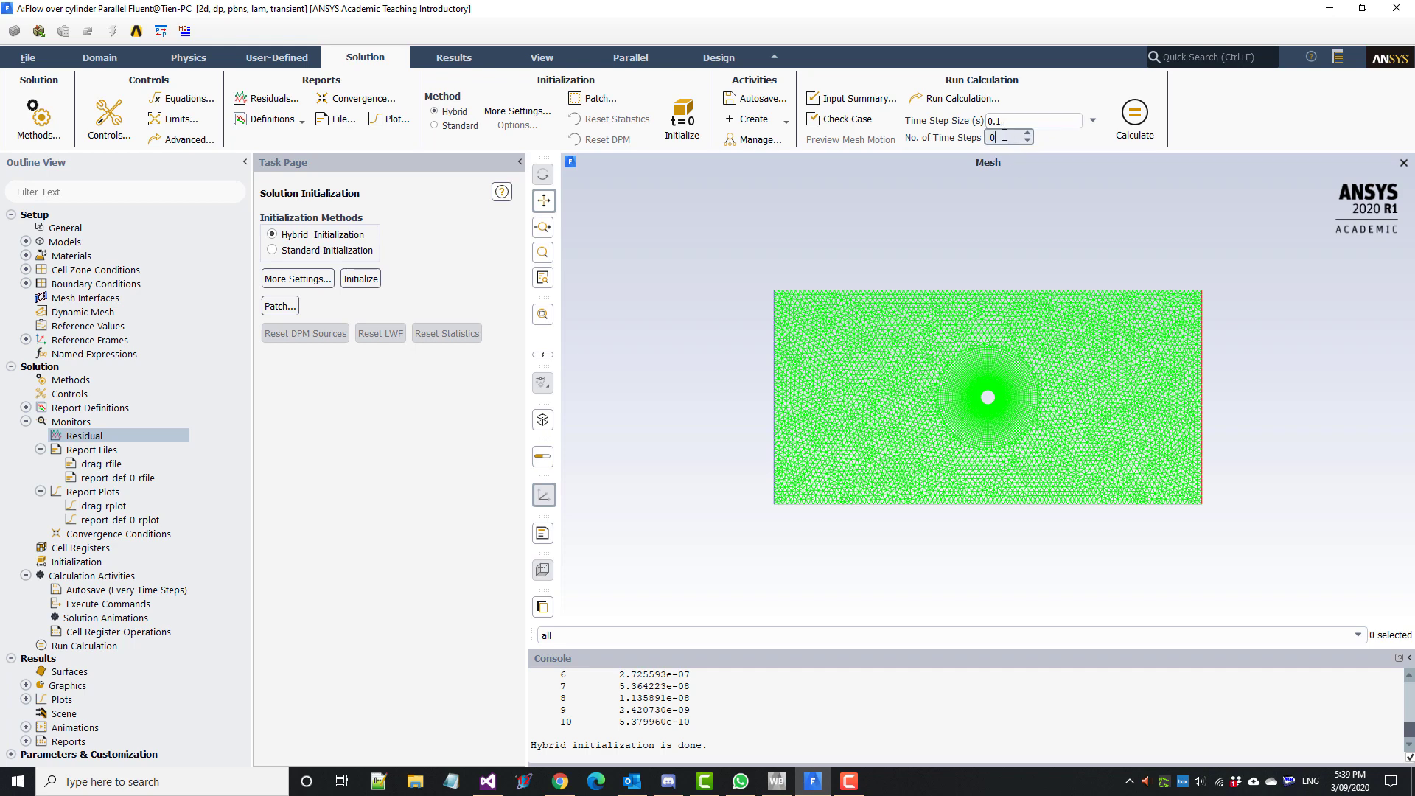
pyautogui.click(997, 120)
pyautogui.doubleClick(998, 120)
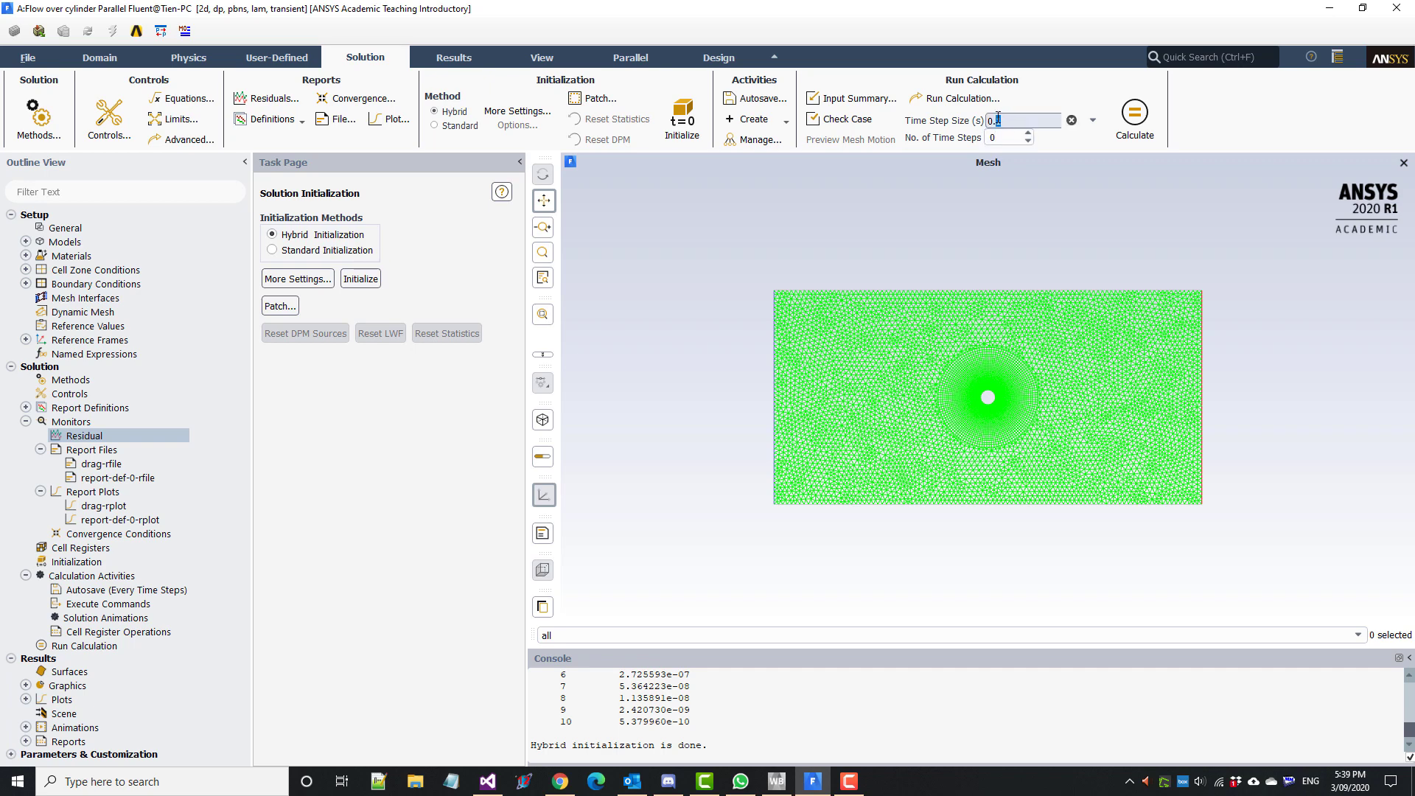
pyautogui.click(991, 137)
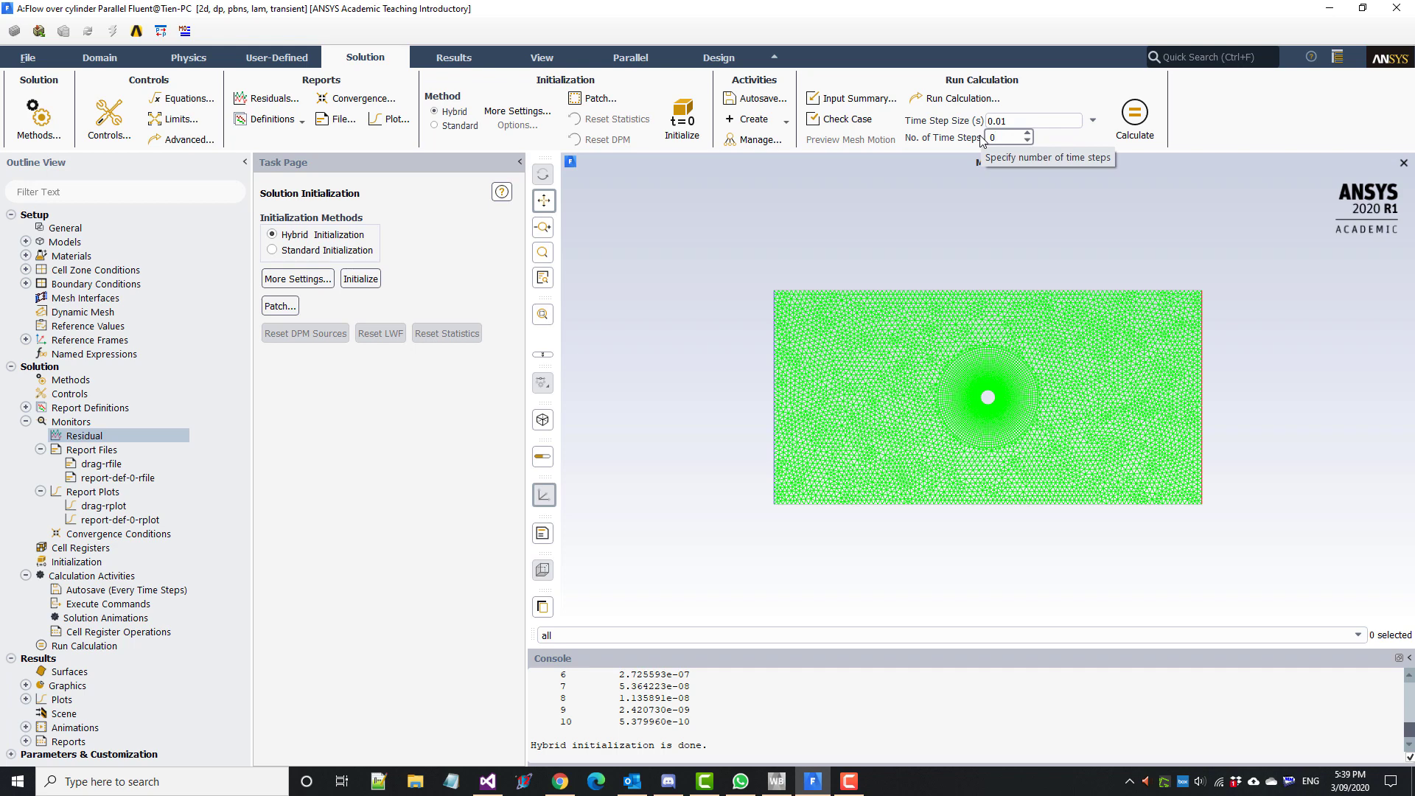
pyautogui.write('250')
pyautogui.click(1135, 118)
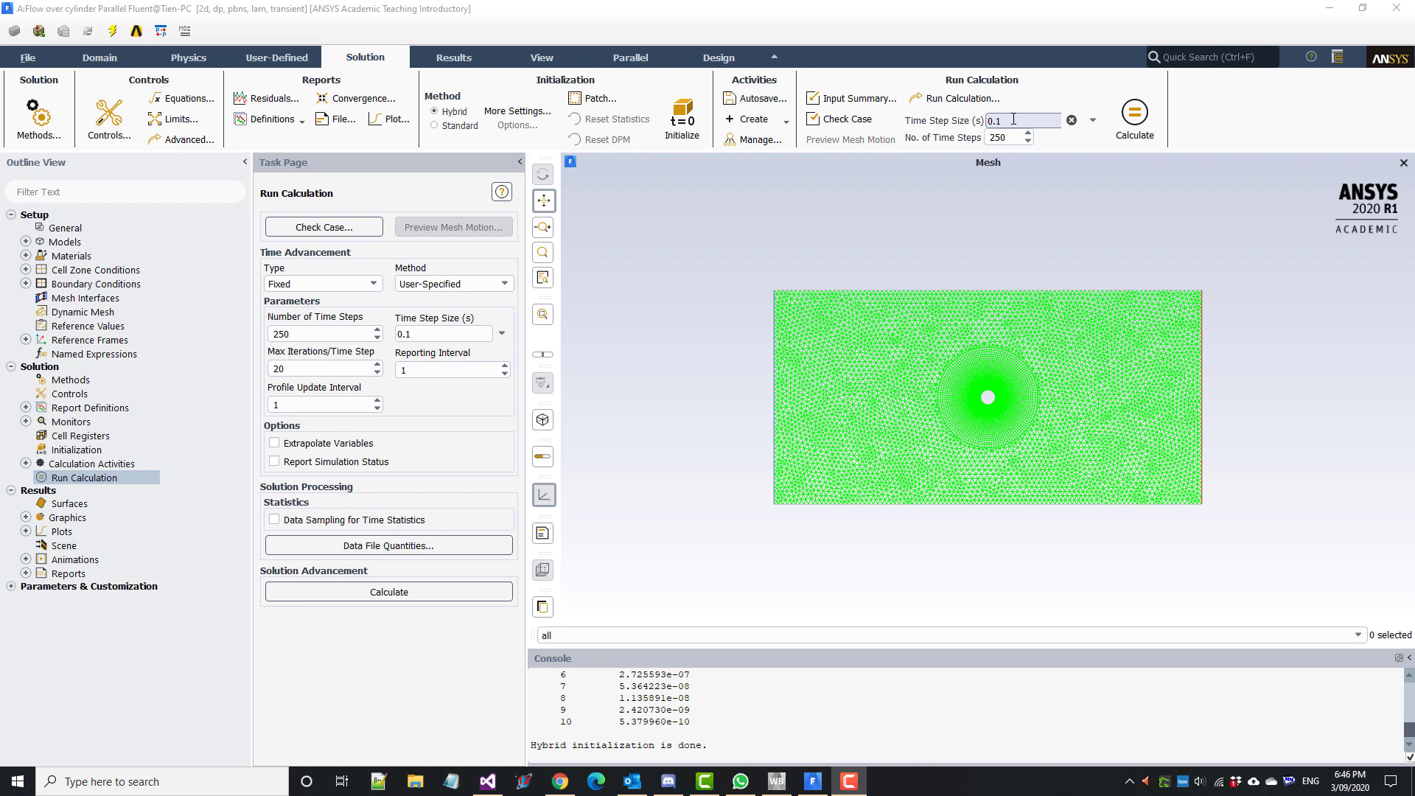
# Re-enter the time step size as 0.1 s in the run calculation settings.
pyautogui.moveTo(999, 120); pyautogui.dragTo(968, 121)
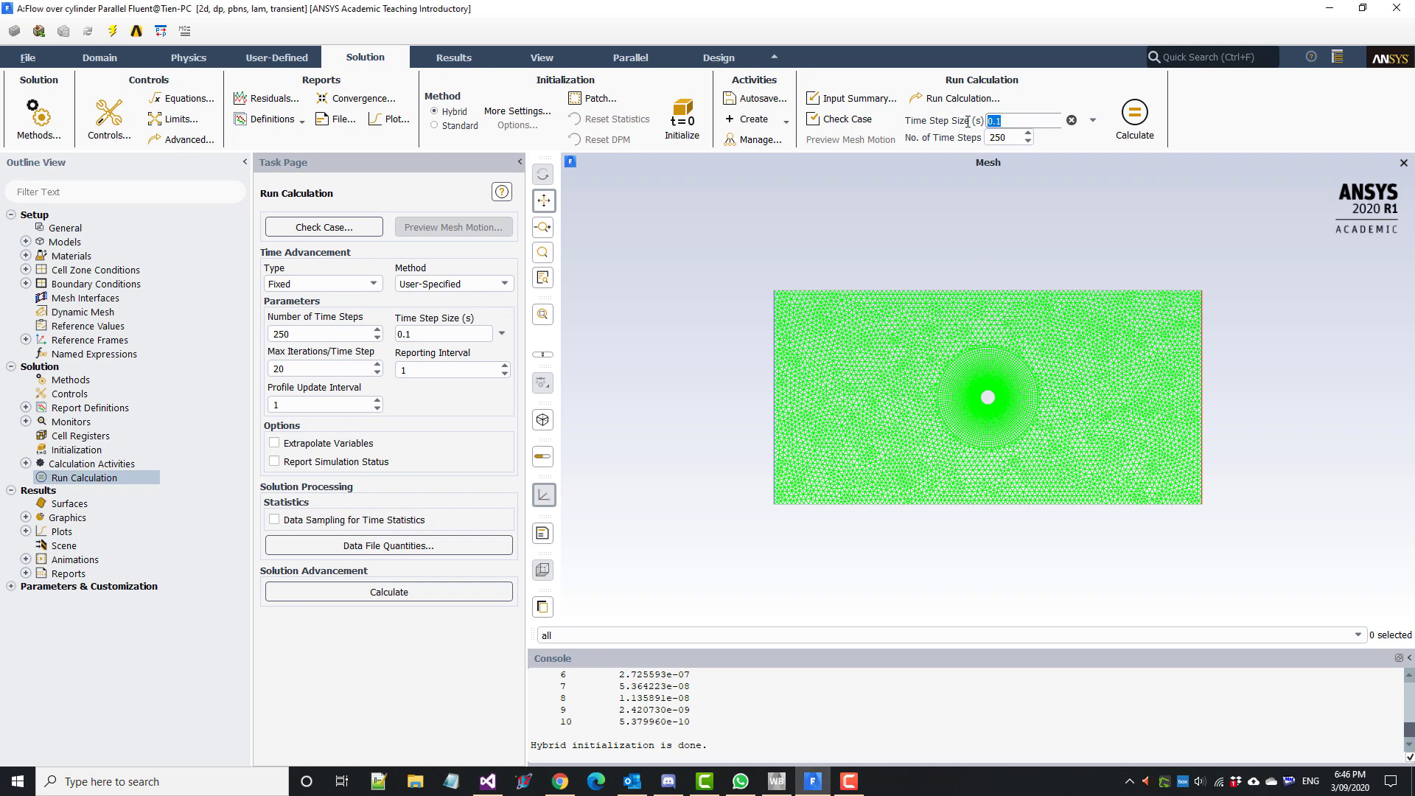
pyautogui.write('0.1')
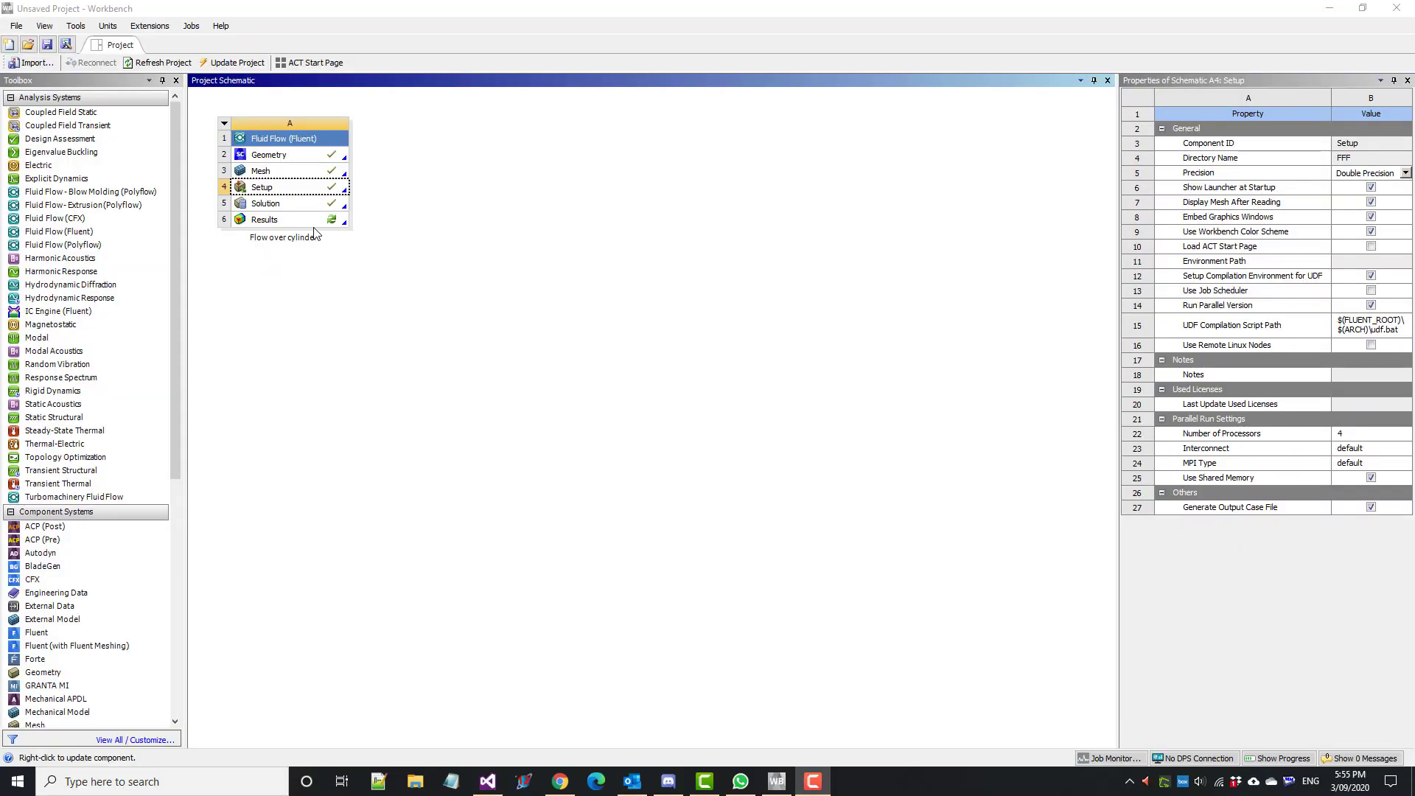
# Open the Results cell of the flow-over-cylinder system in CFD-Post and orient the view along the Z axis.
pyautogui.doubleClick(302, 221)
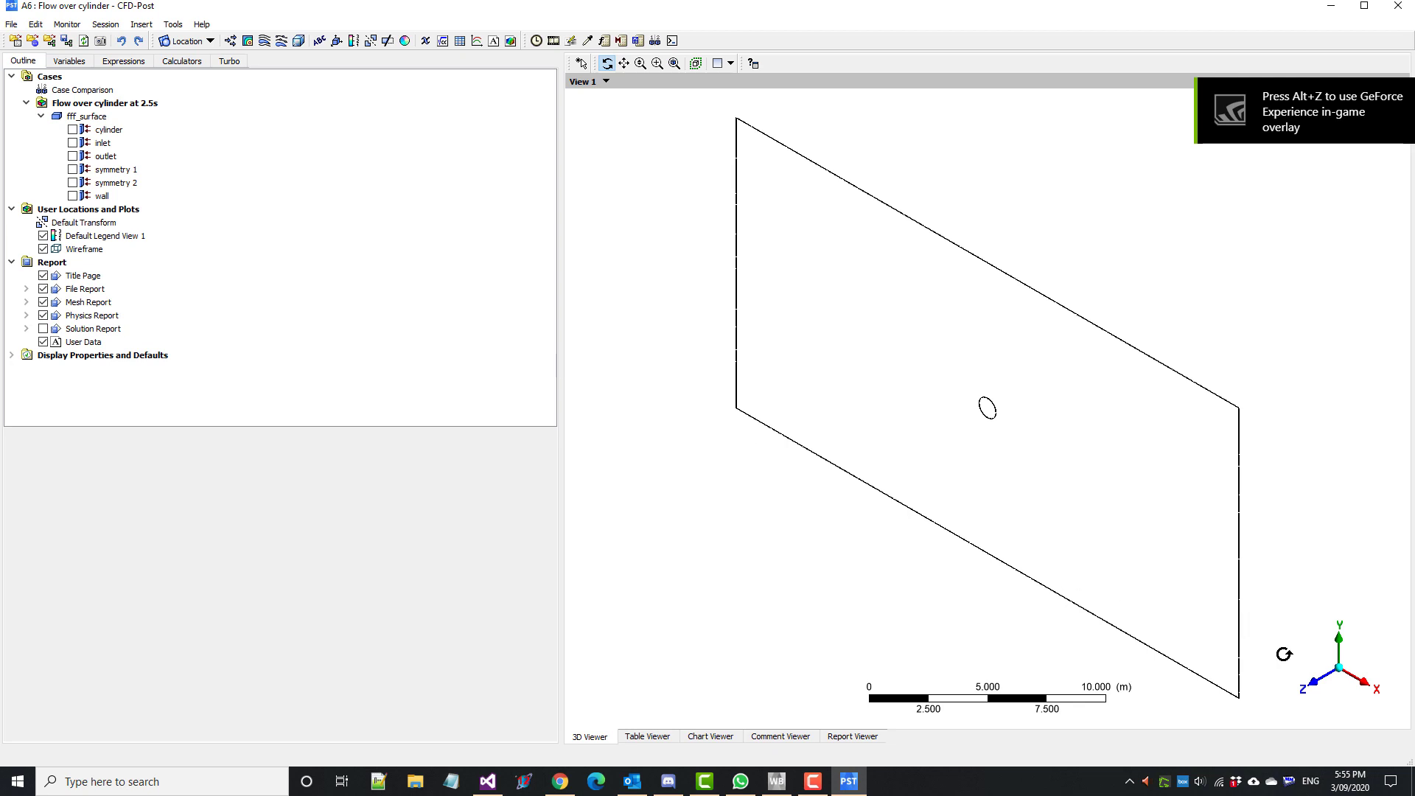
pyautogui.click(1311, 691)
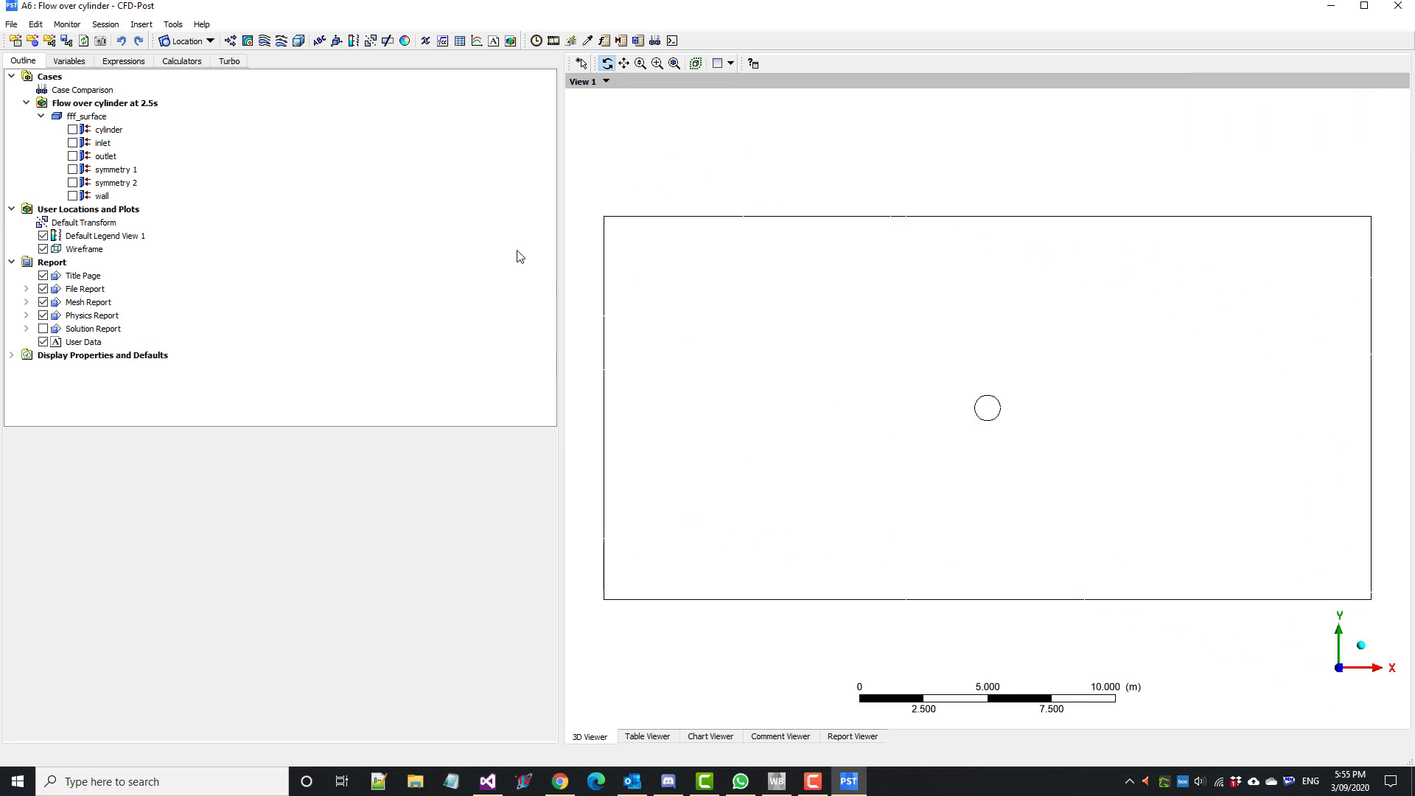
# Create a contour on domain fff_surface at location symmetry 1 with the variable Velocity u, keeping the default name.
pyautogui.click(247, 41)
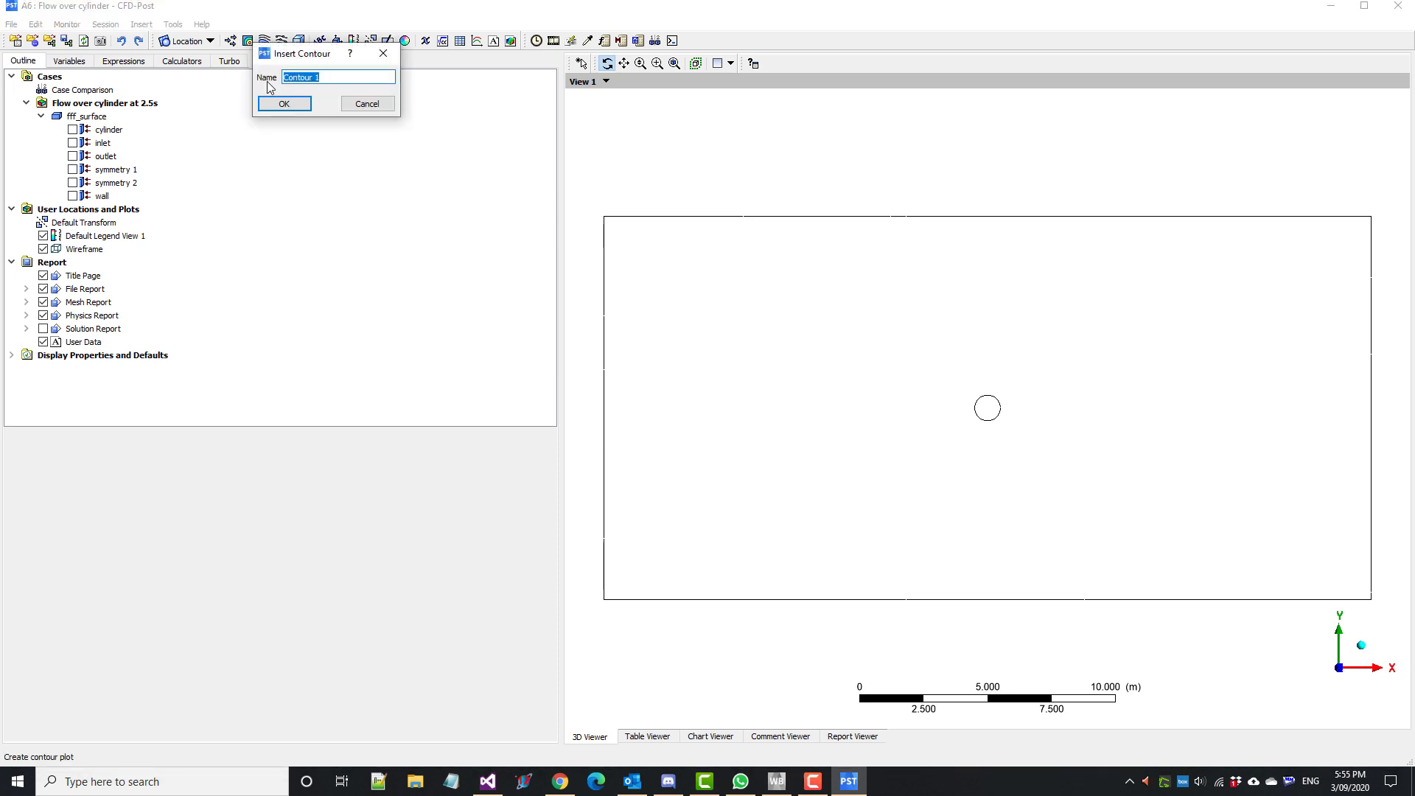
pyautogui.click(294, 105)
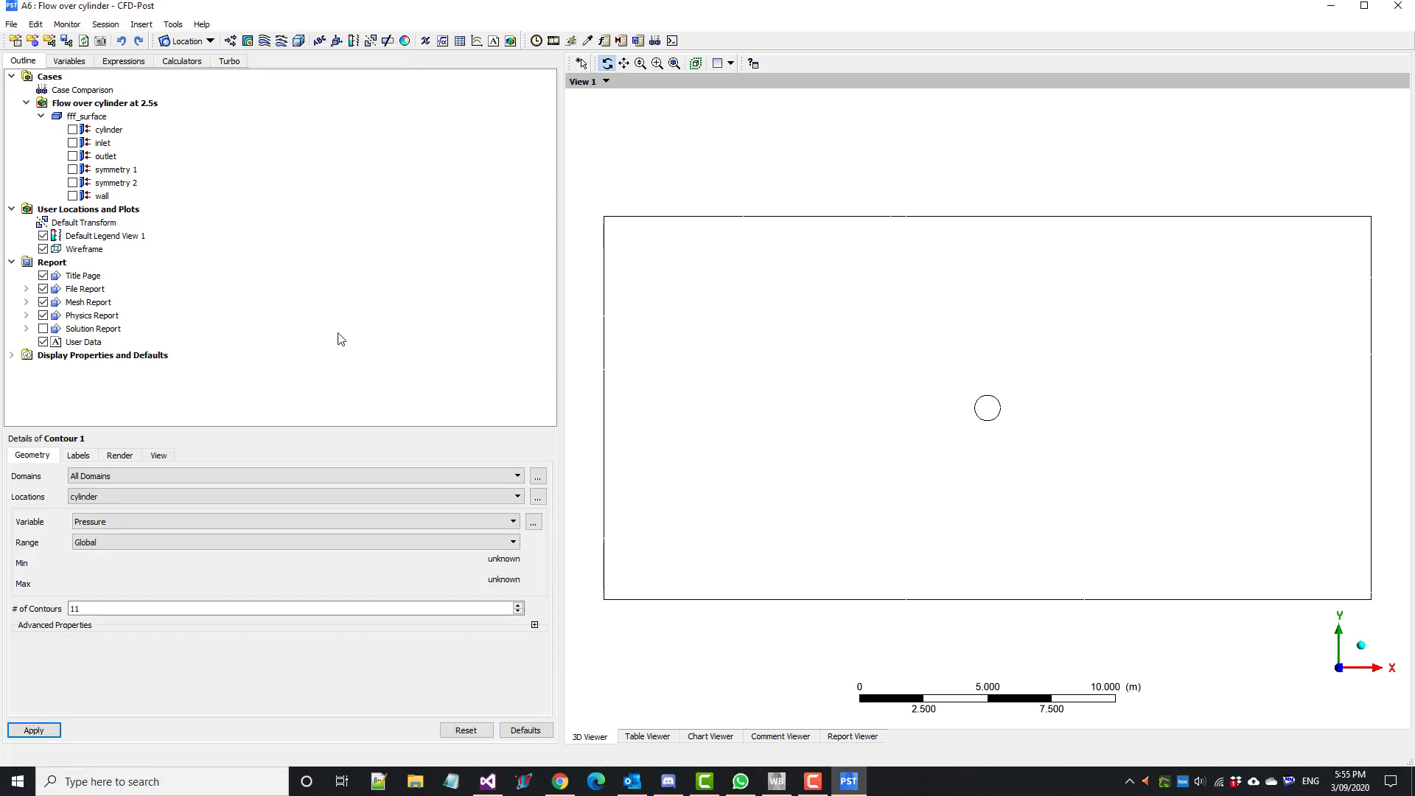
pyautogui.click(205, 477)
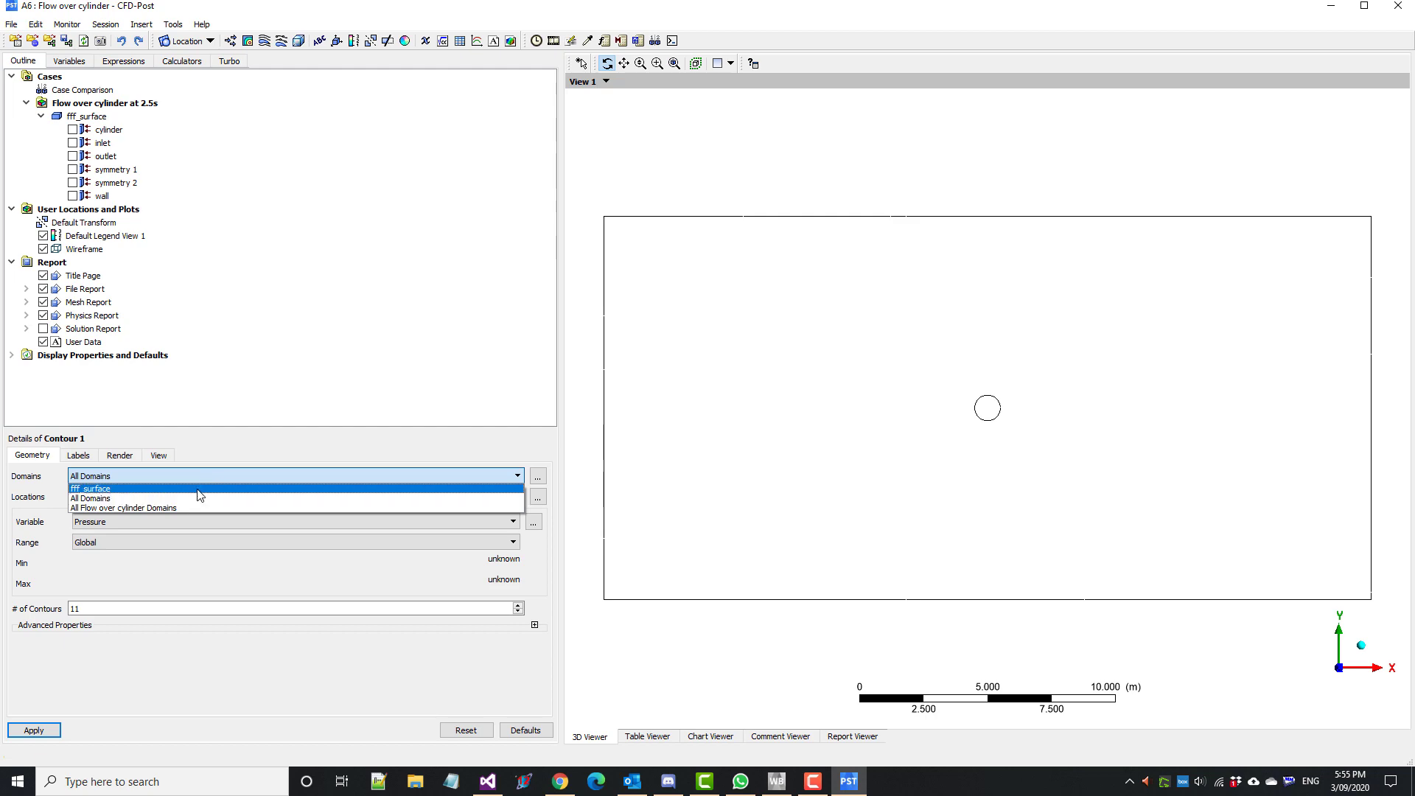
pyautogui.click(197, 490)
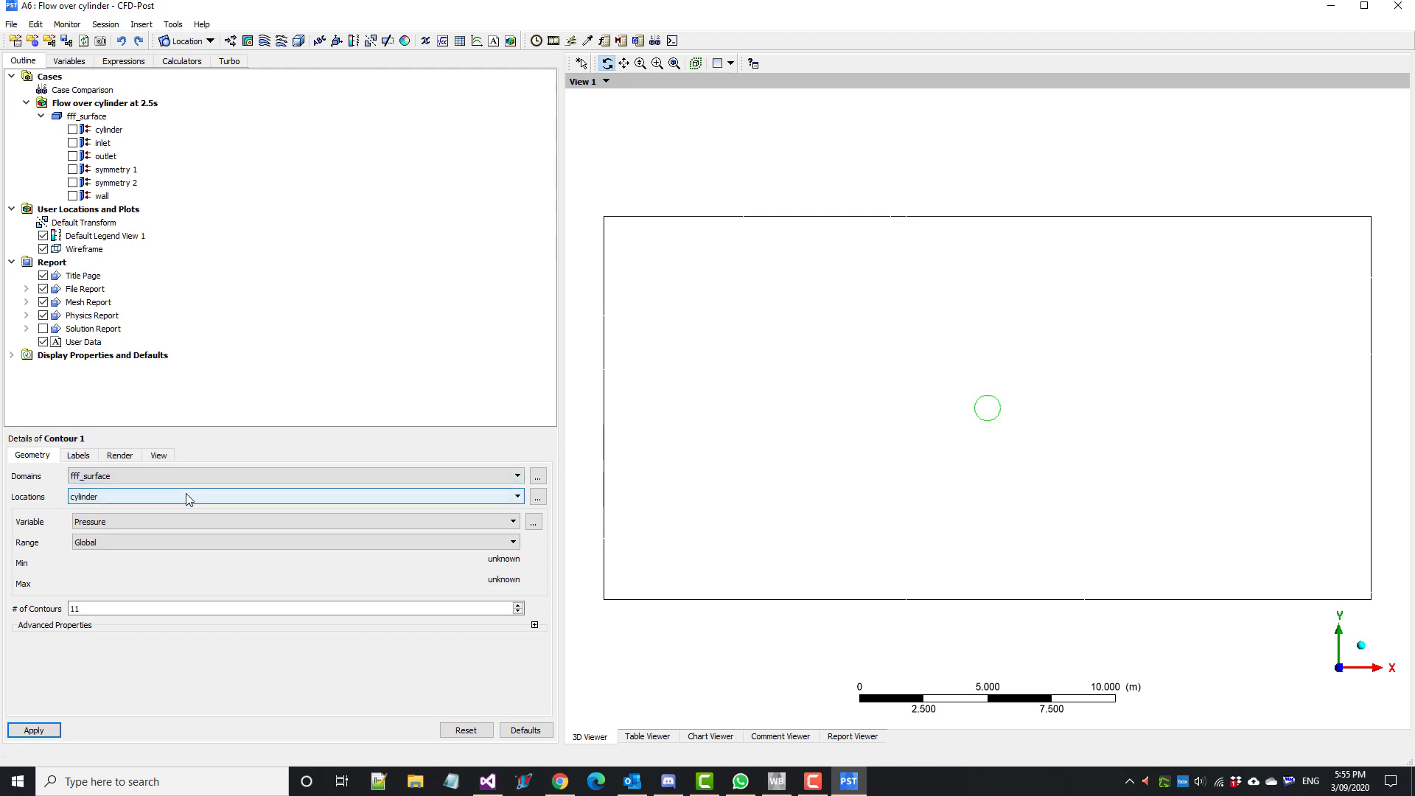
pyautogui.click(187, 496)
pyautogui.click(131, 537)
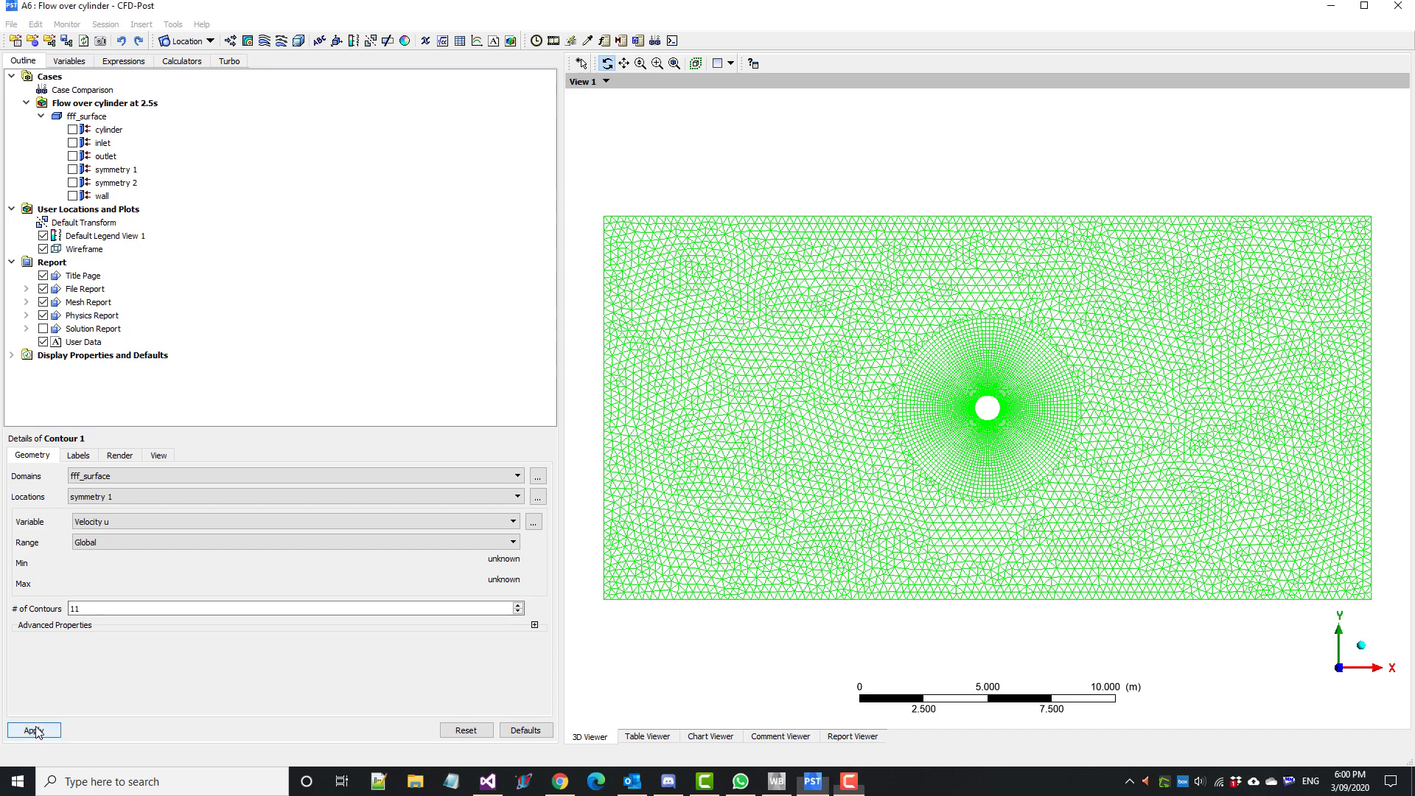
pyautogui.click(35, 730)
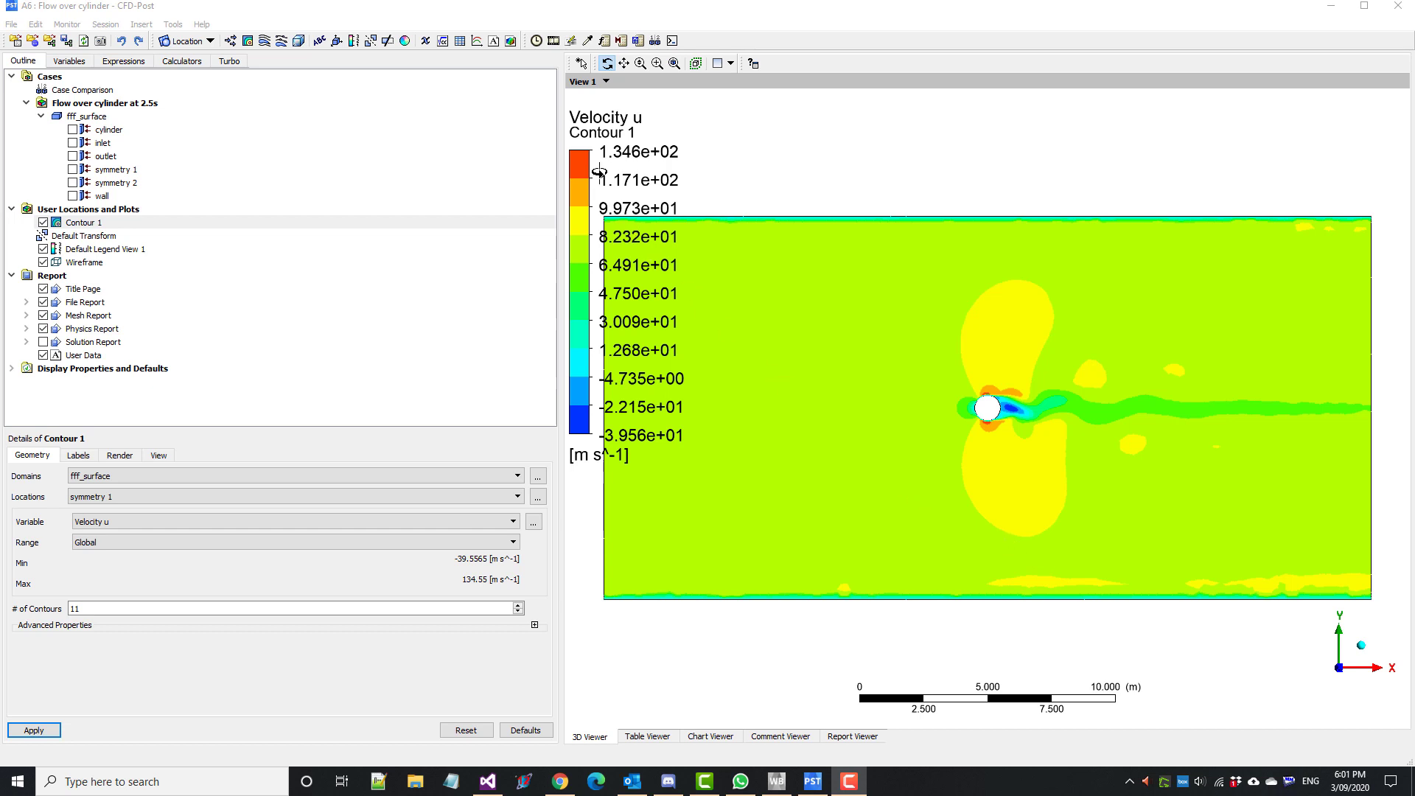
# Load time step 240 at 2.4 s for the contour results and close the Timestep Selector.
pyautogui.click(536, 40)
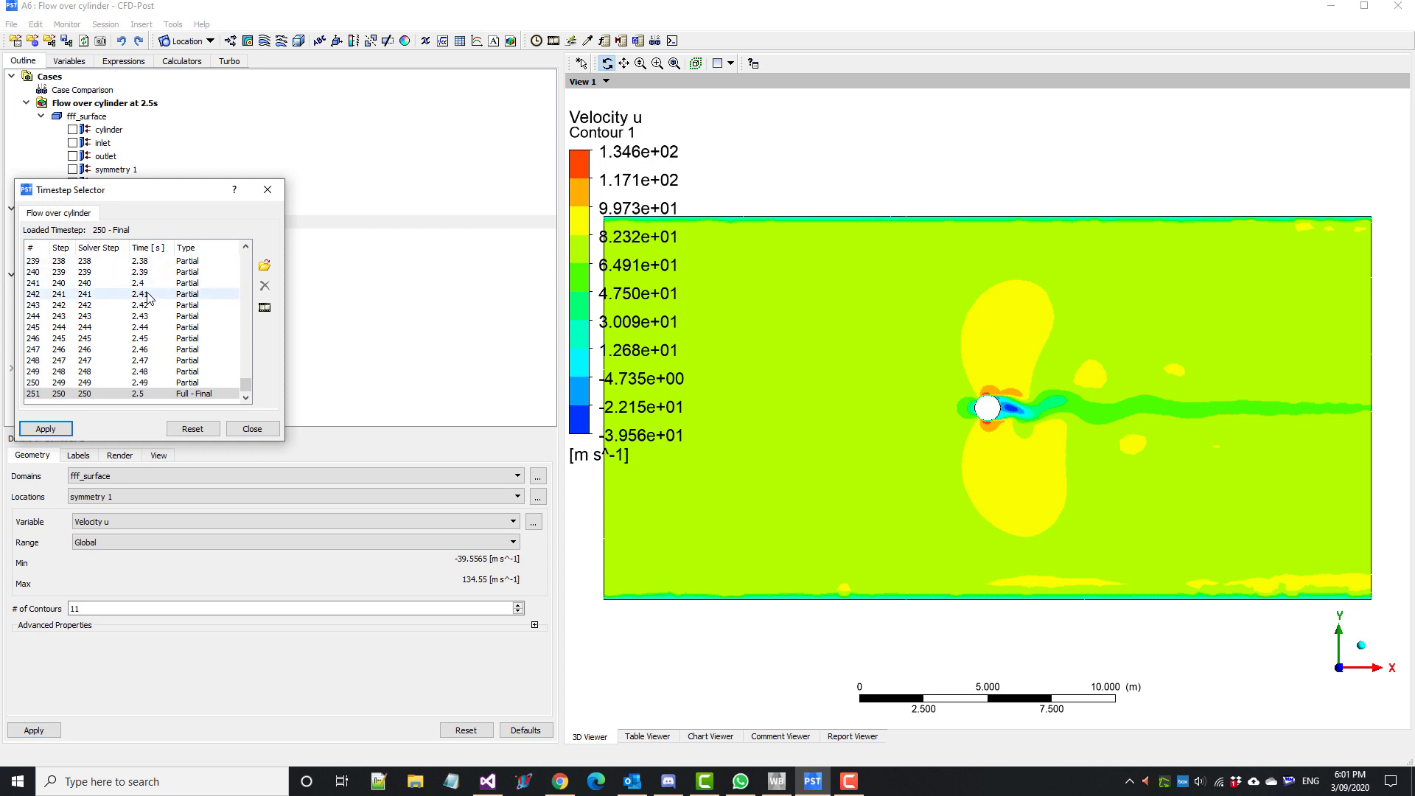
pyautogui.click(142, 394)
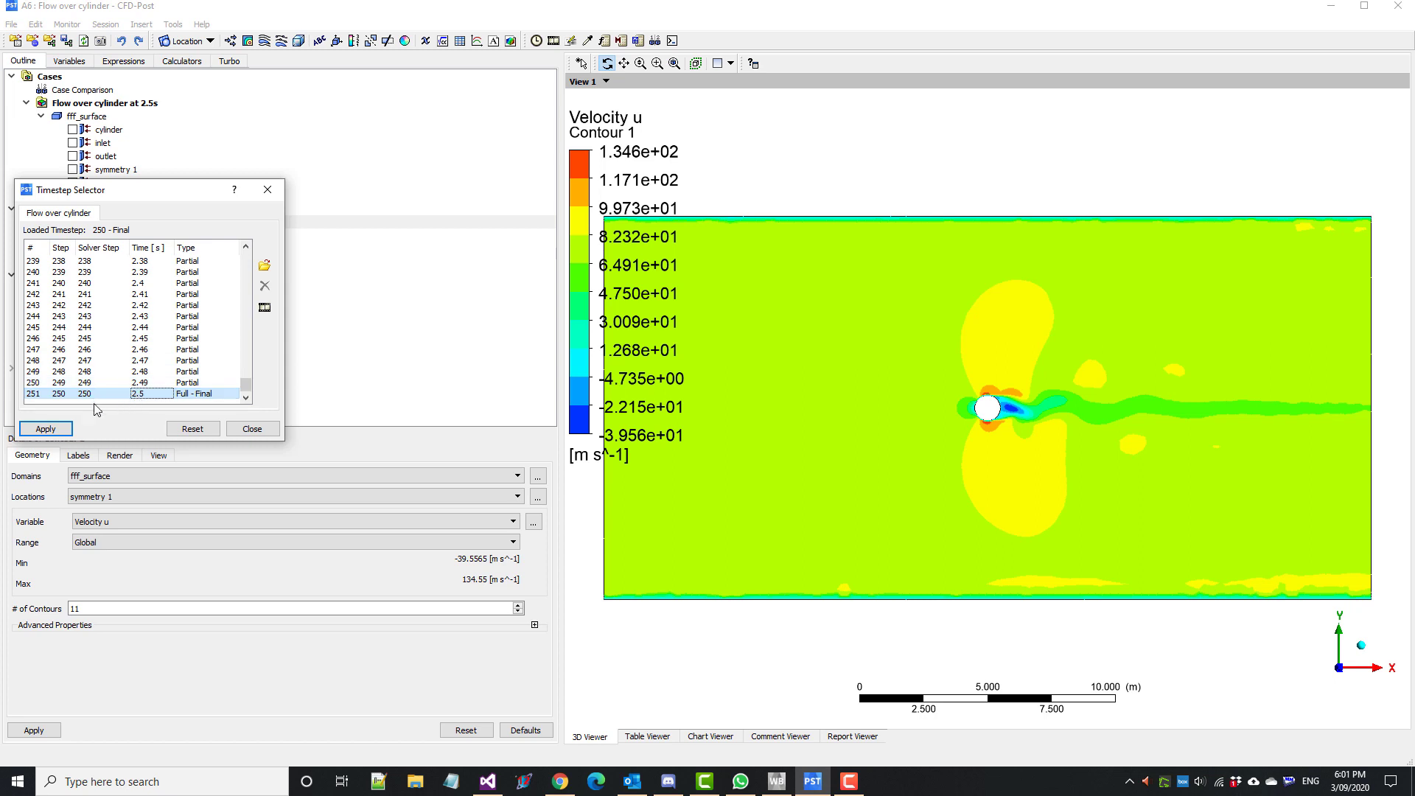
pyautogui.click(46, 428)
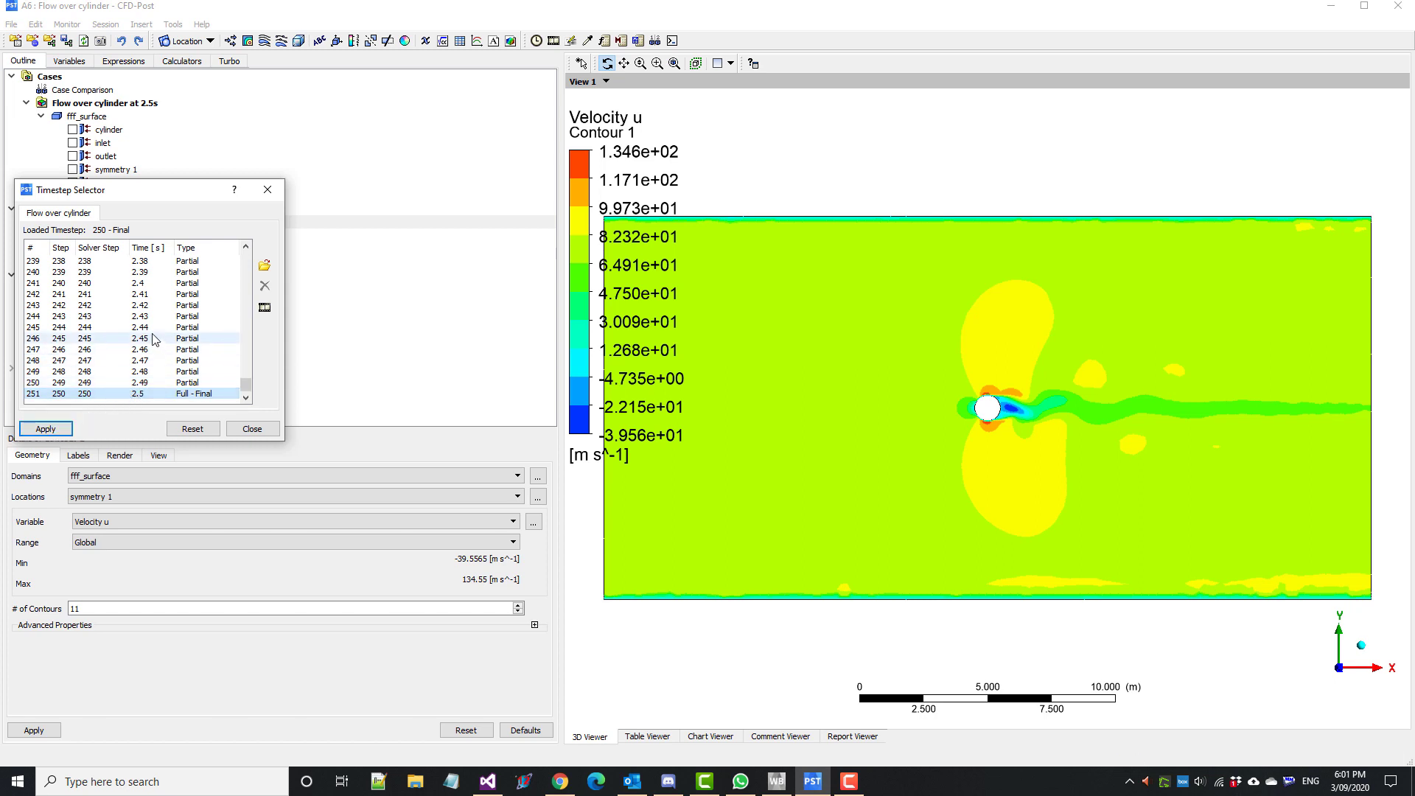
pyautogui.click(140, 283)
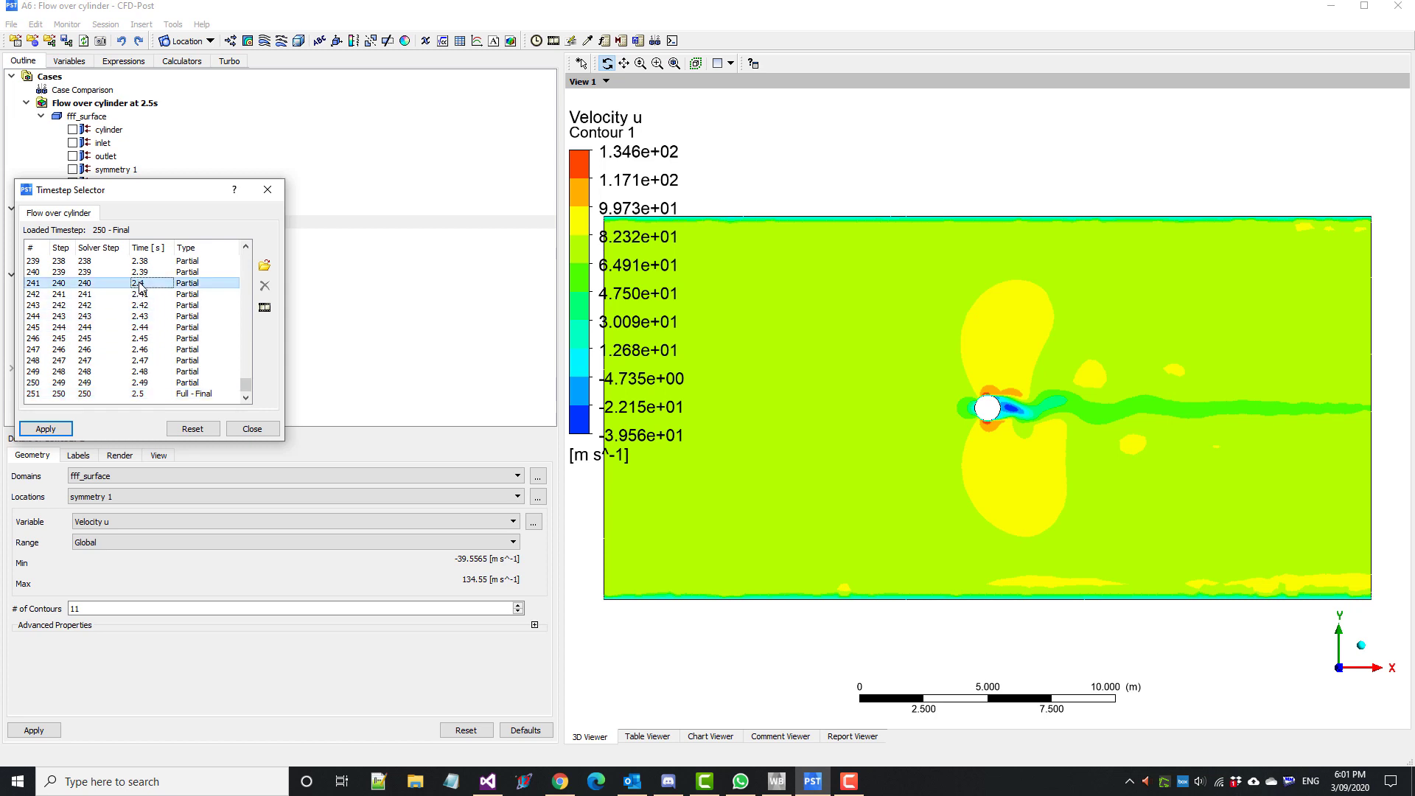
pyautogui.click(46, 428)
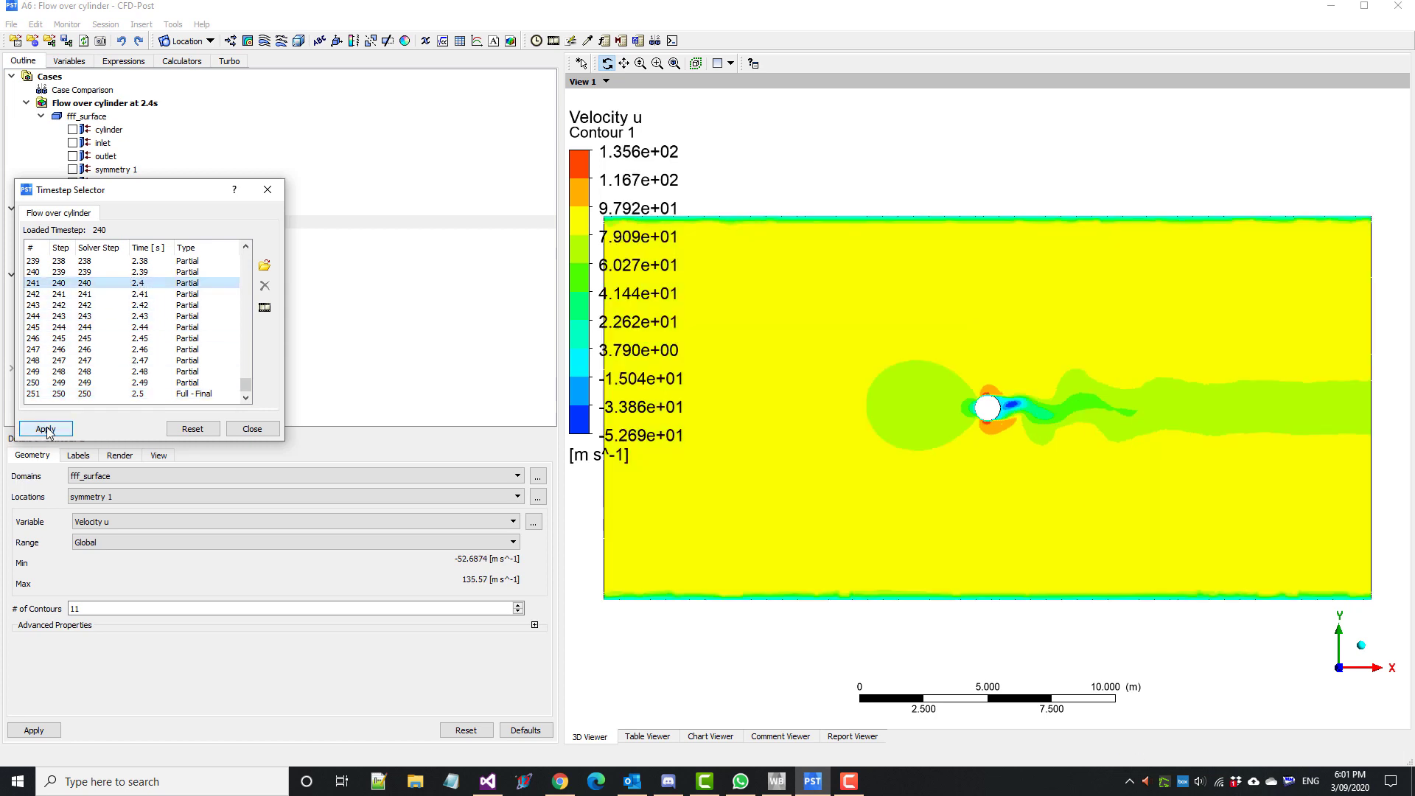
pyautogui.click(252, 429)
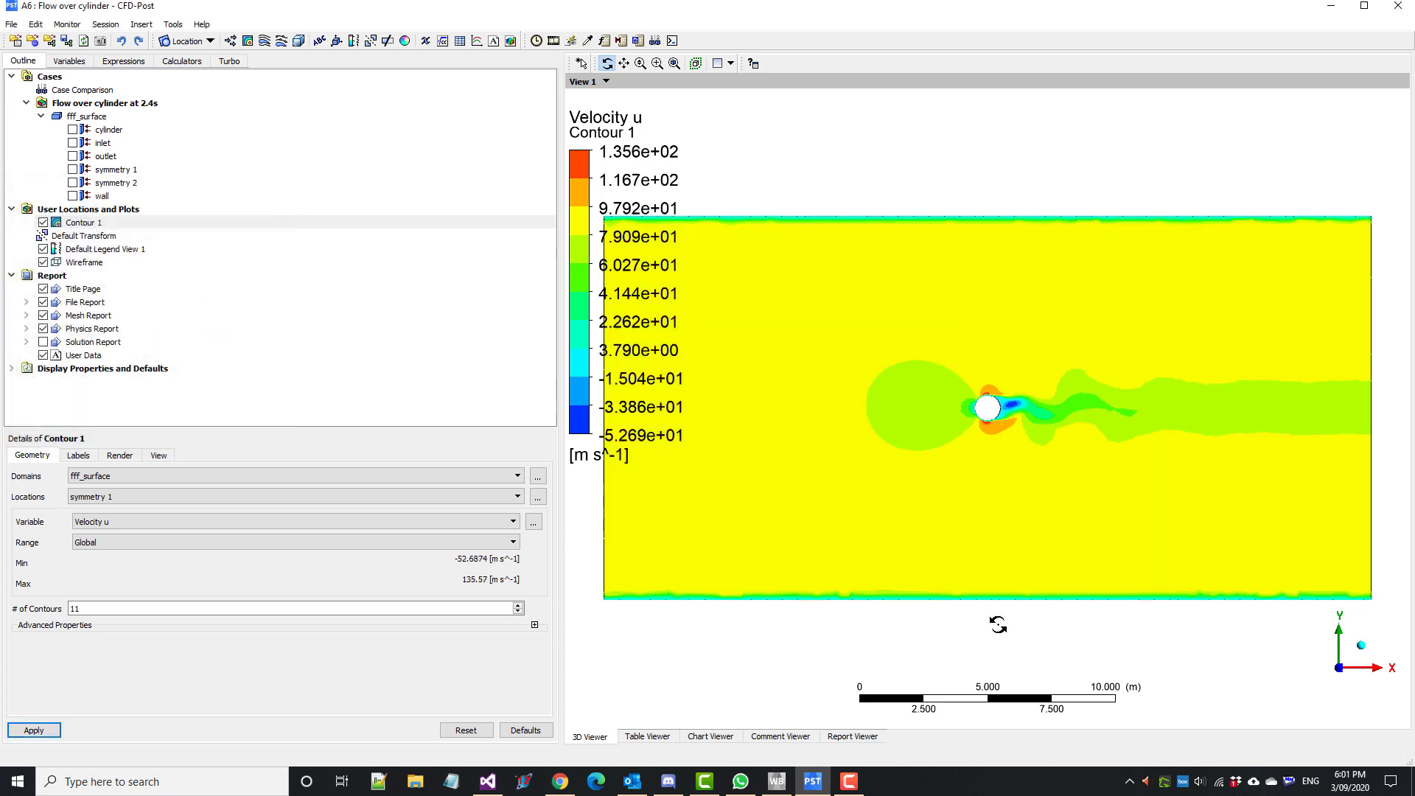
# Set the number of contours to 250 and apply it to the velocity contour.
pyautogui.click(405, 607)
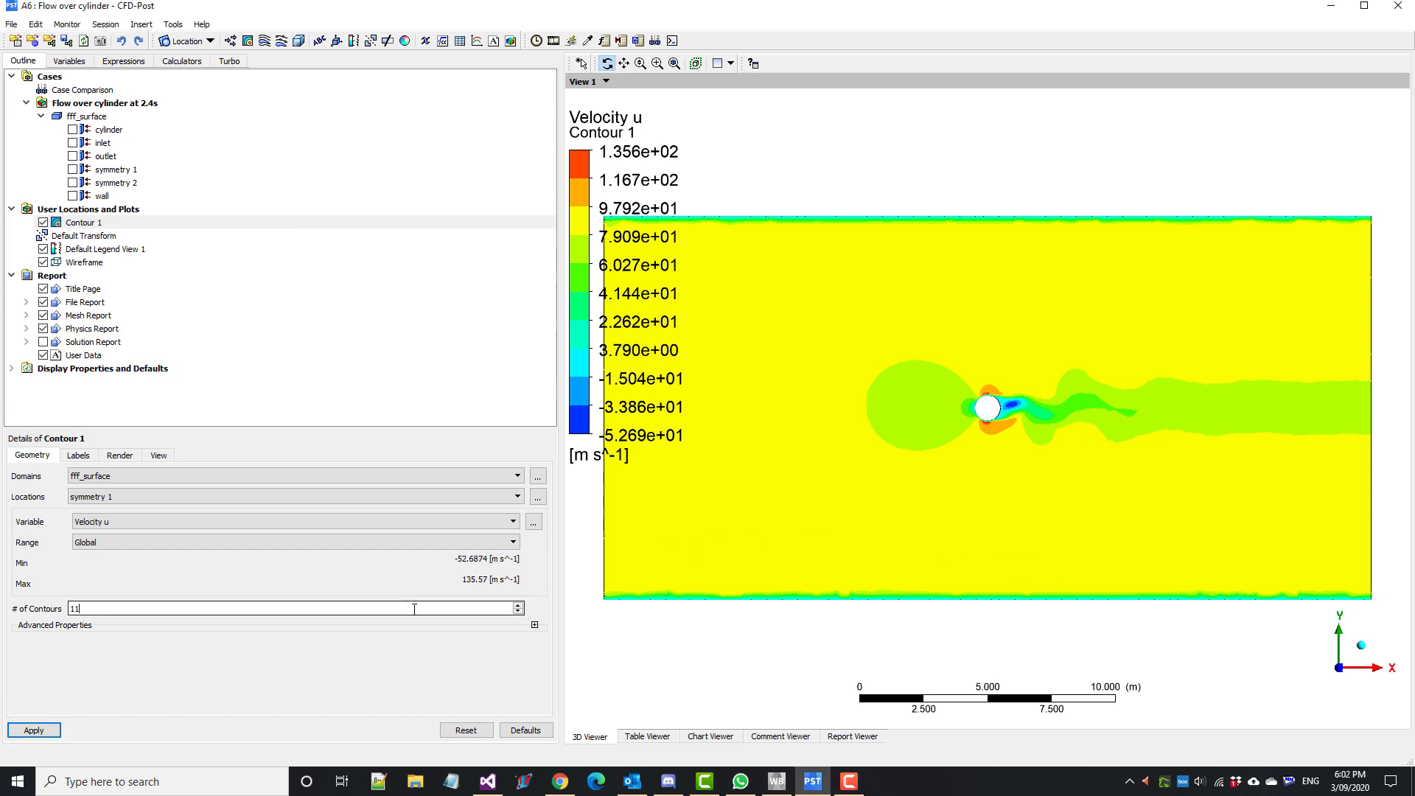
pyautogui.write('250')
pyautogui.click(52, 727)
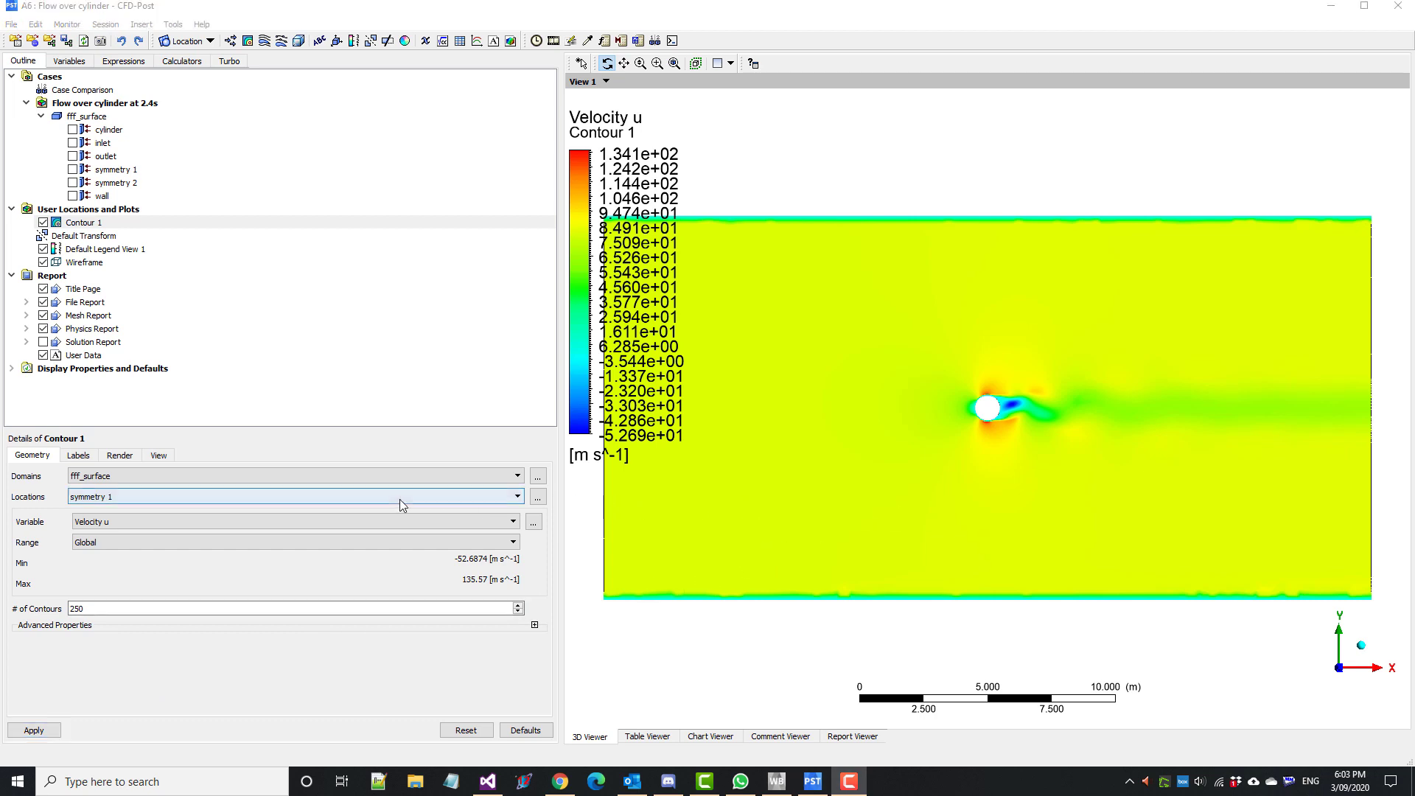
# Display the contour with the Pressure variable, and switch it back to Velocity u.
pyautogui.click(233, 521)
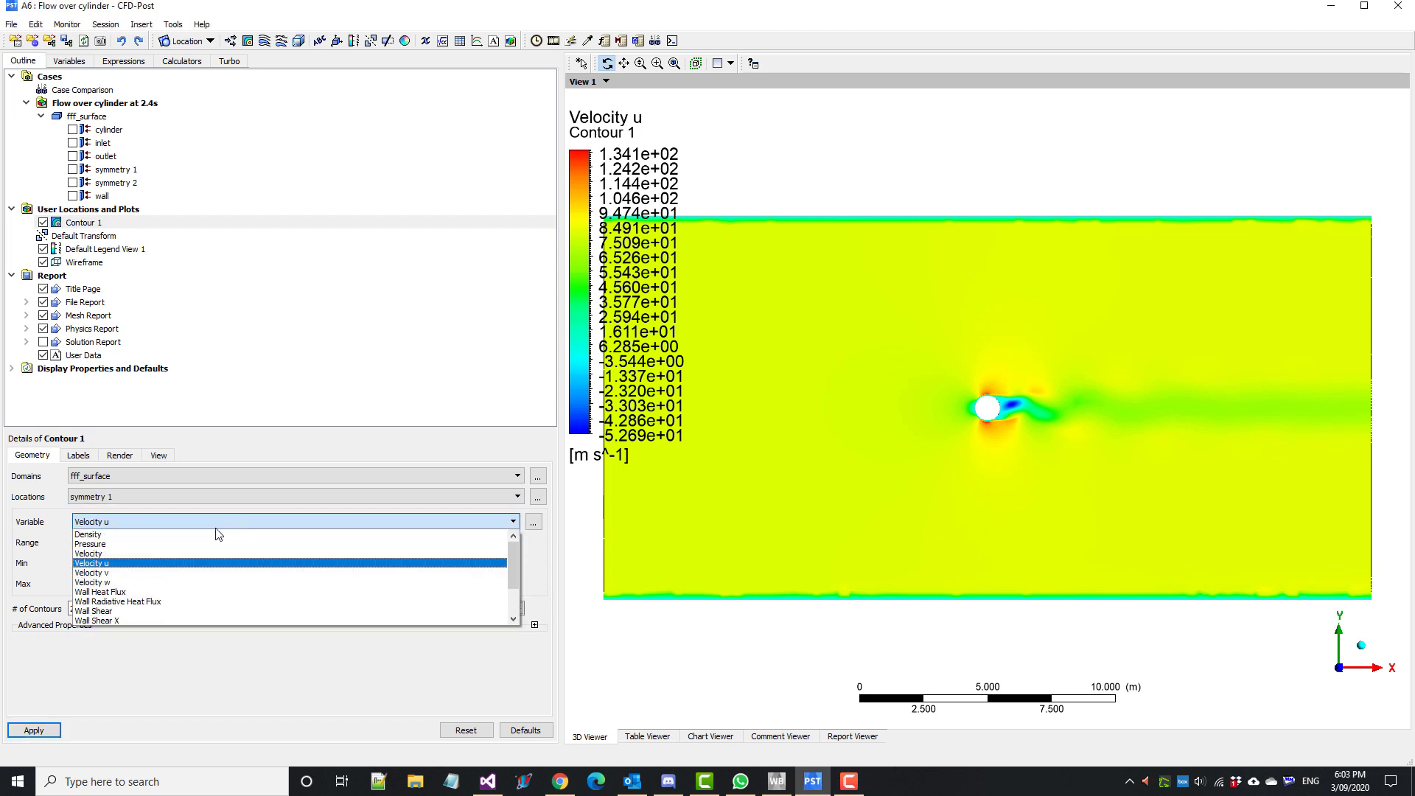
pyautogui.click(203, 544)
pyautogui.click(34, 730)
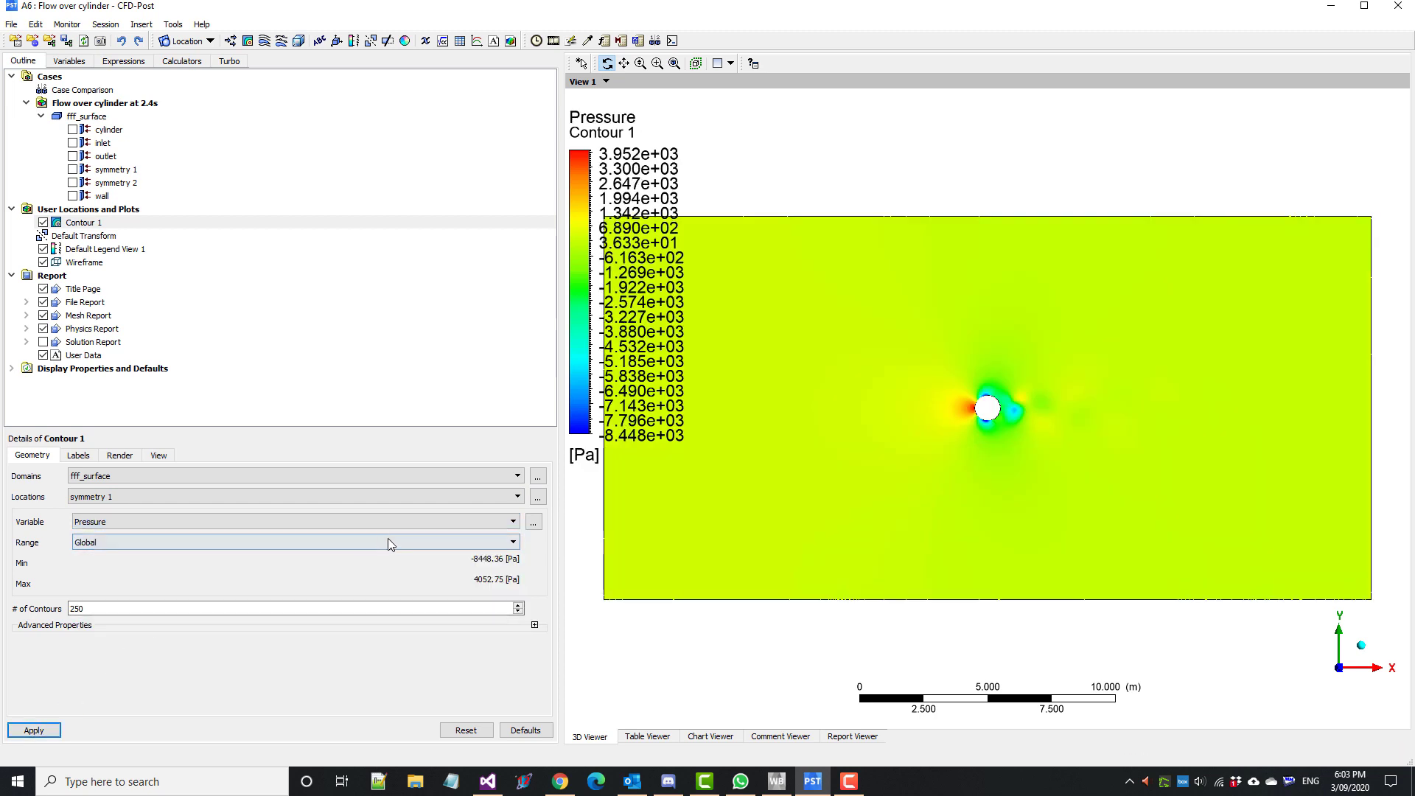
pyautogui.click(248, 520)
pyautogui.click(197, 572)
pyautogui.click(35, 729)
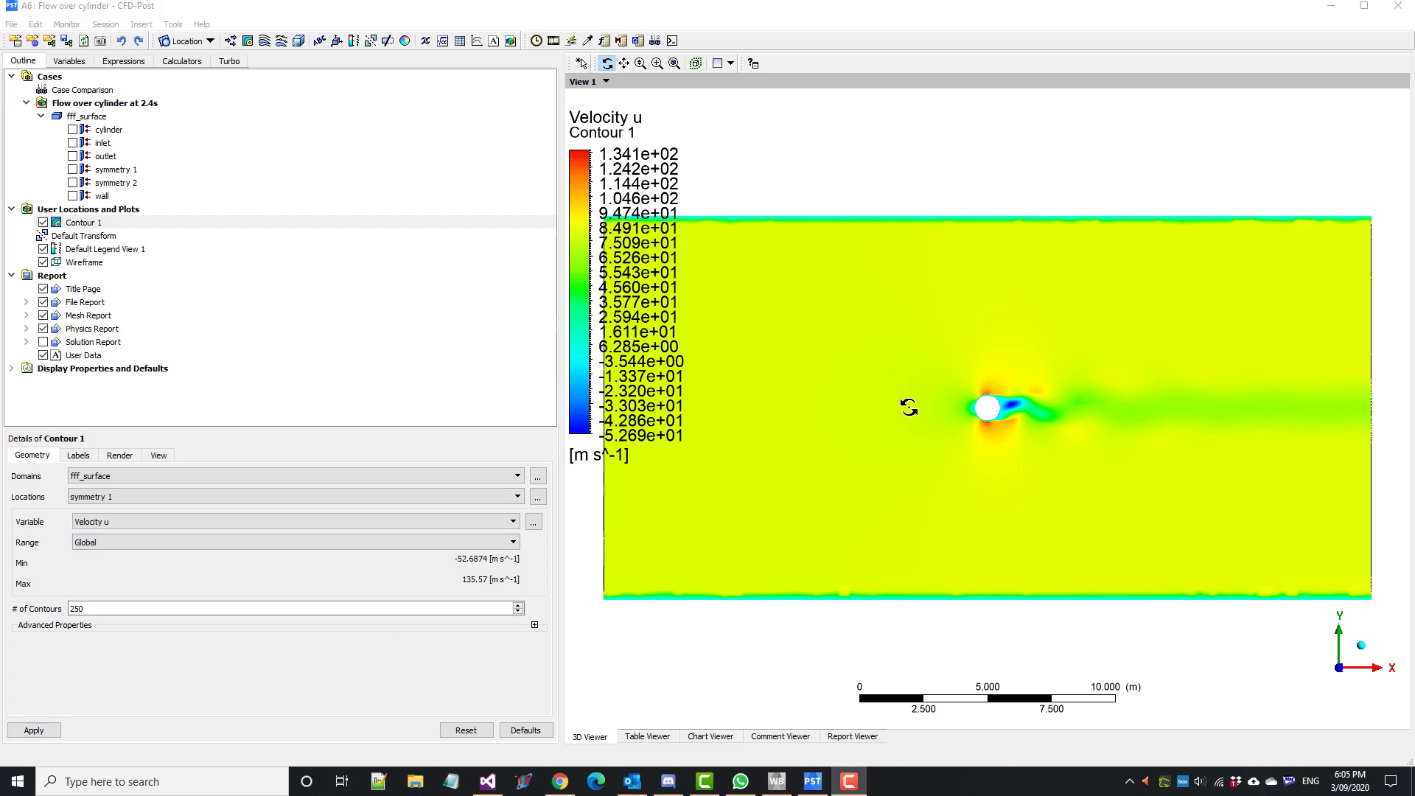
# Create a surface streamline on symmetry 1 with 25 equally spaced points and the variable Velocity, keeping the default name, and hide it.
pyautogui.click(265, 40)
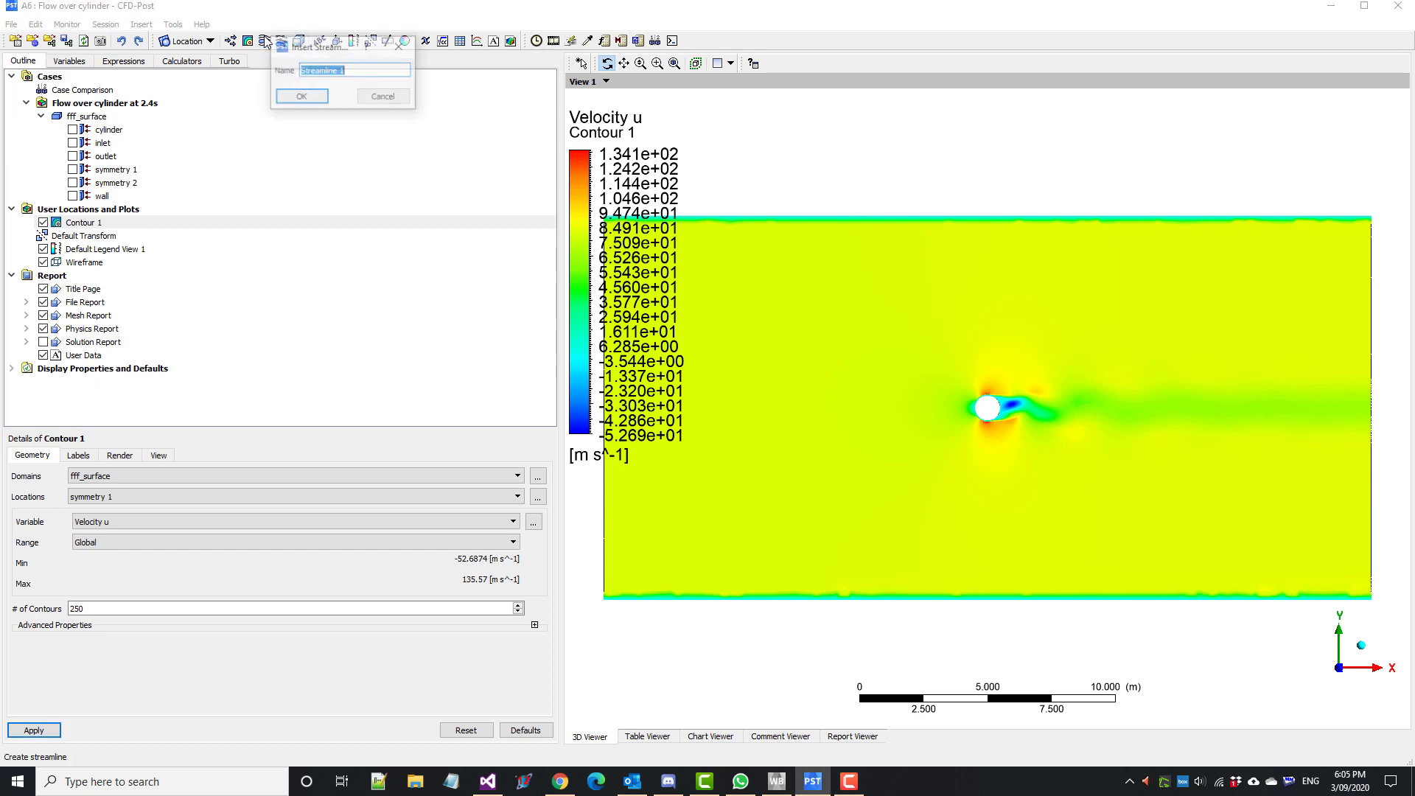
pyautogui.click(306, 98)
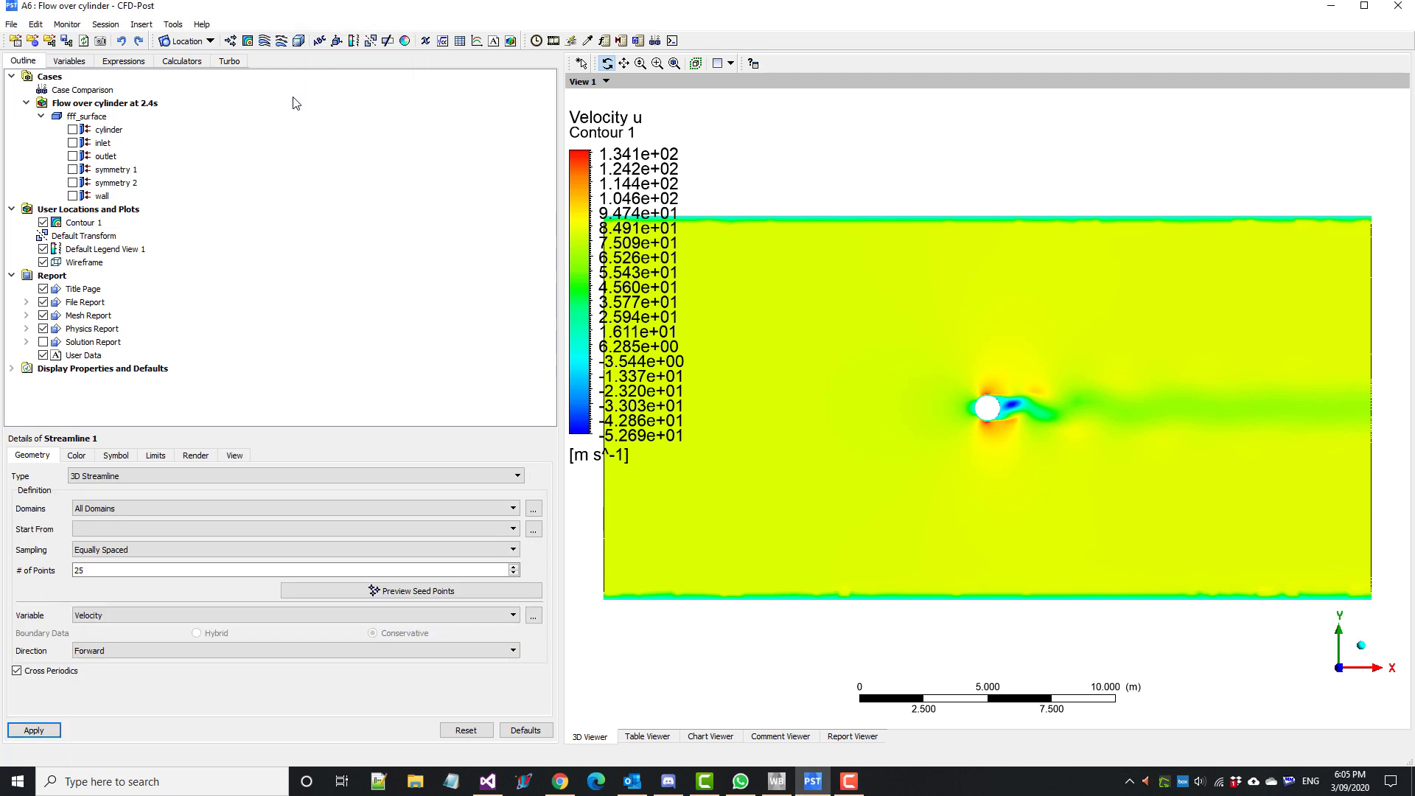
pyautogui.click(175, 475)
pyautogui.click(156, 494)
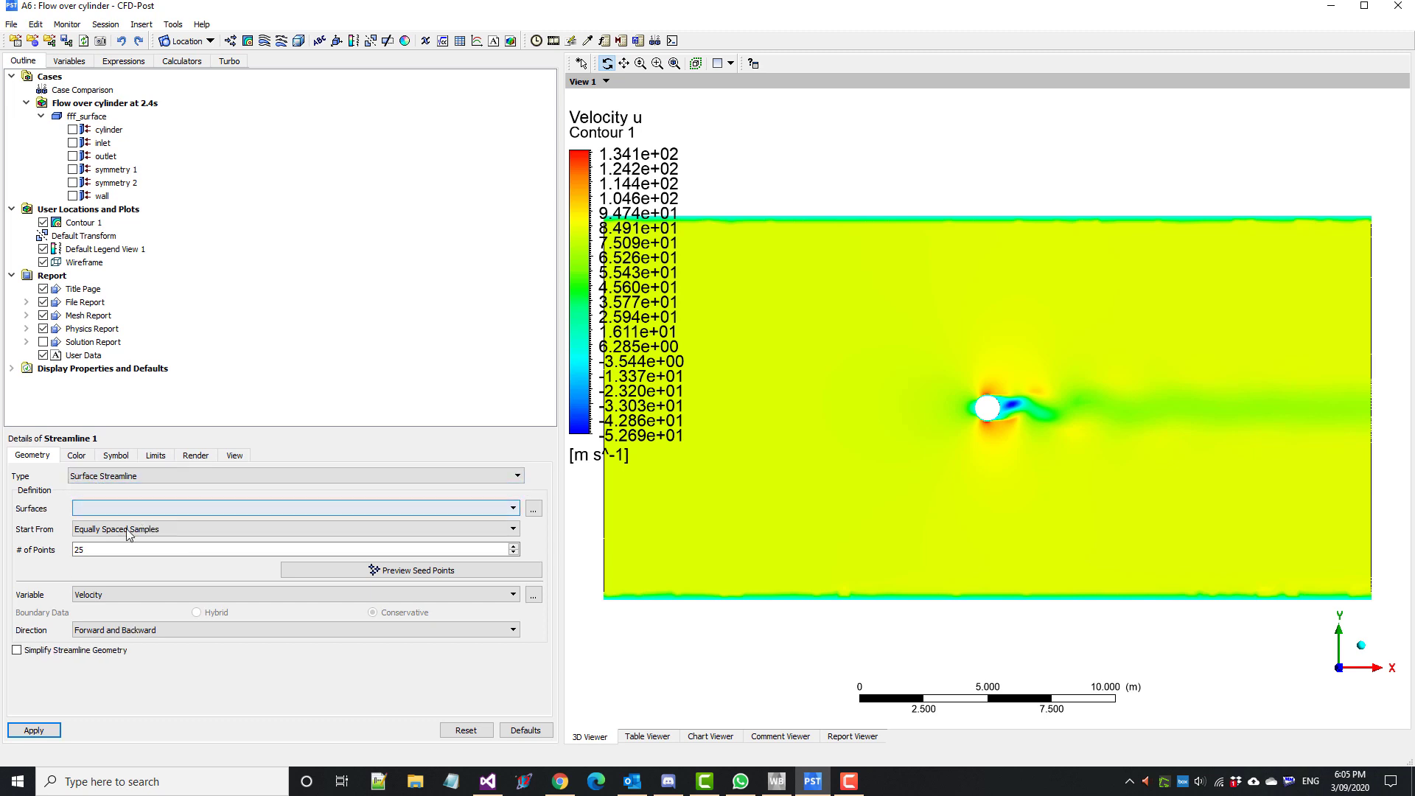
pyautogui.click(133, 508)
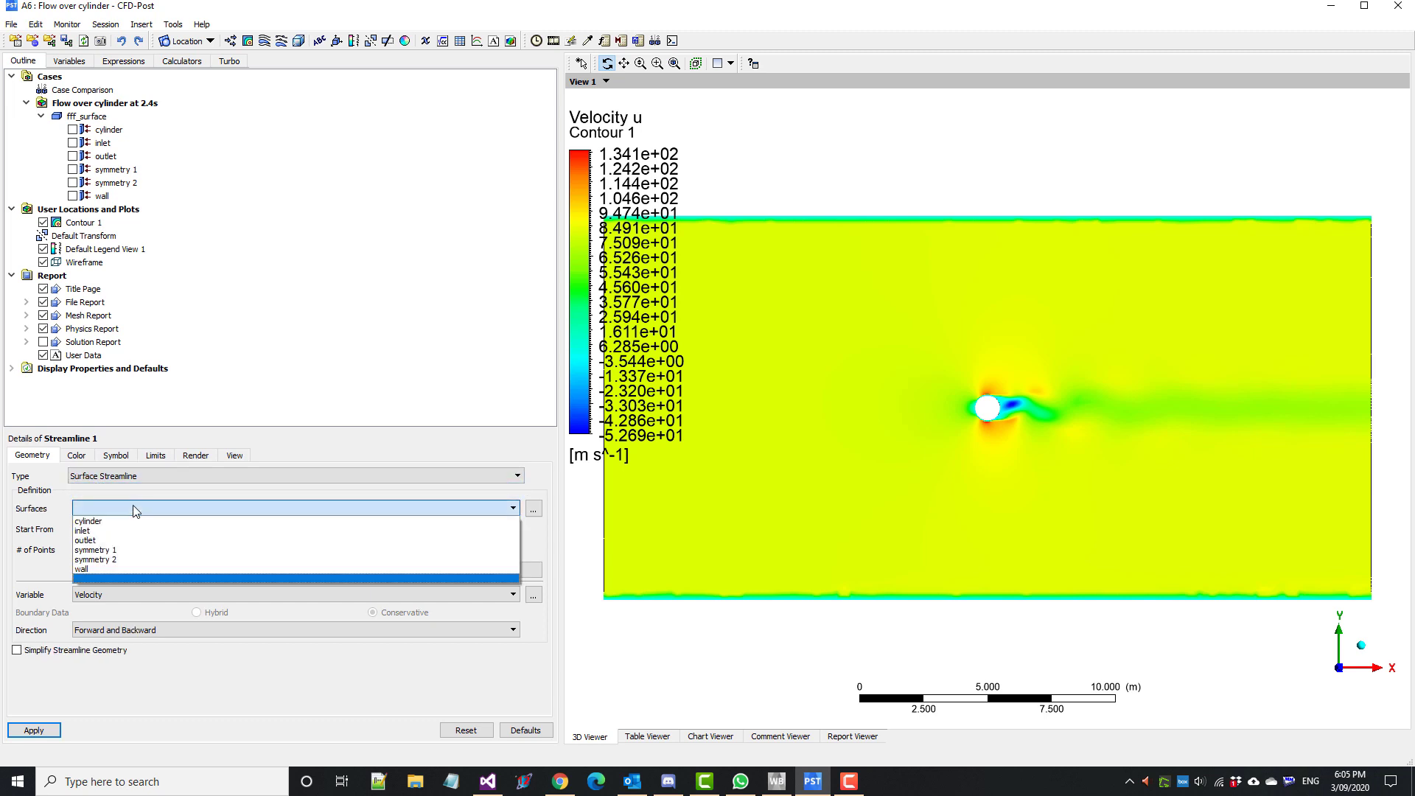
pyautogui.click(111, 550)
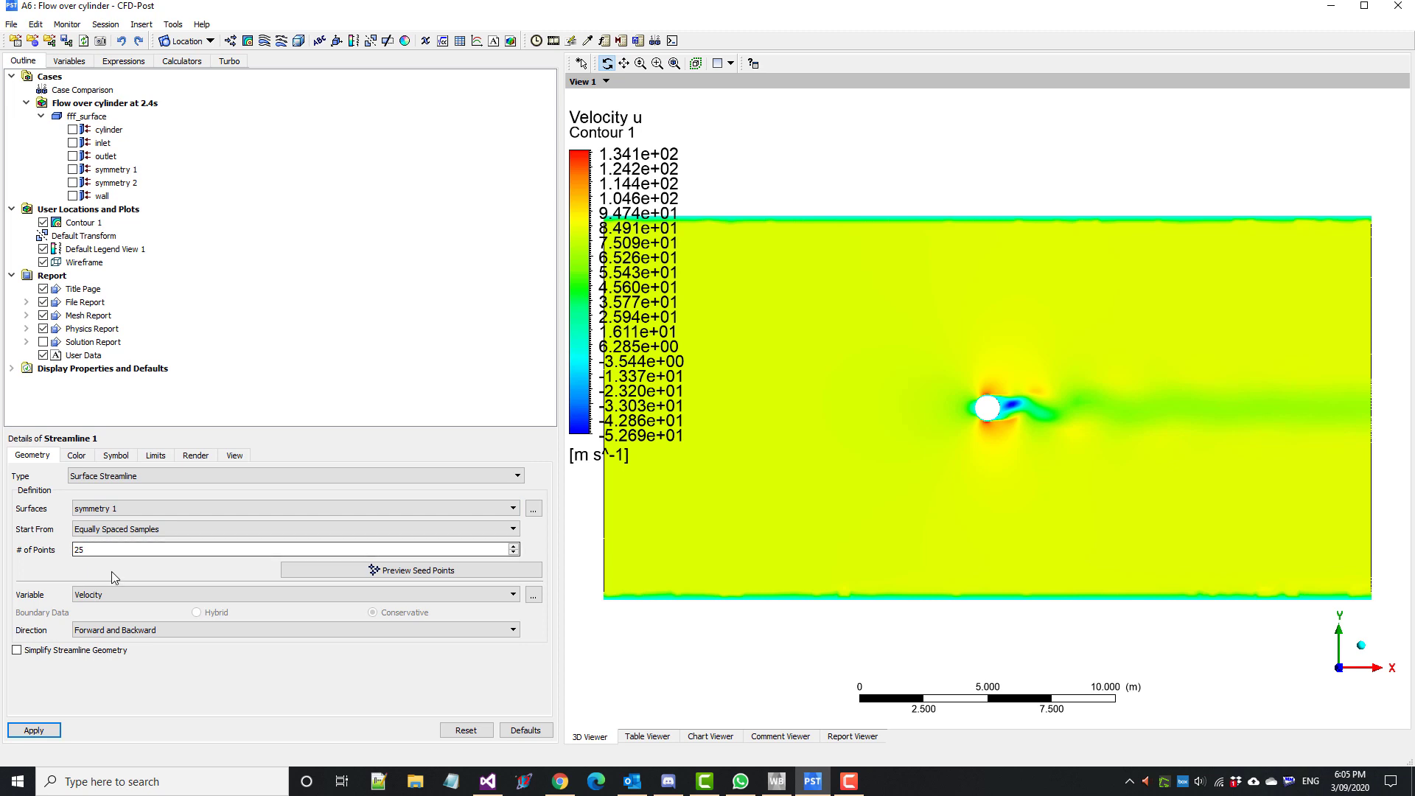
pyautogui.click(33, 731)
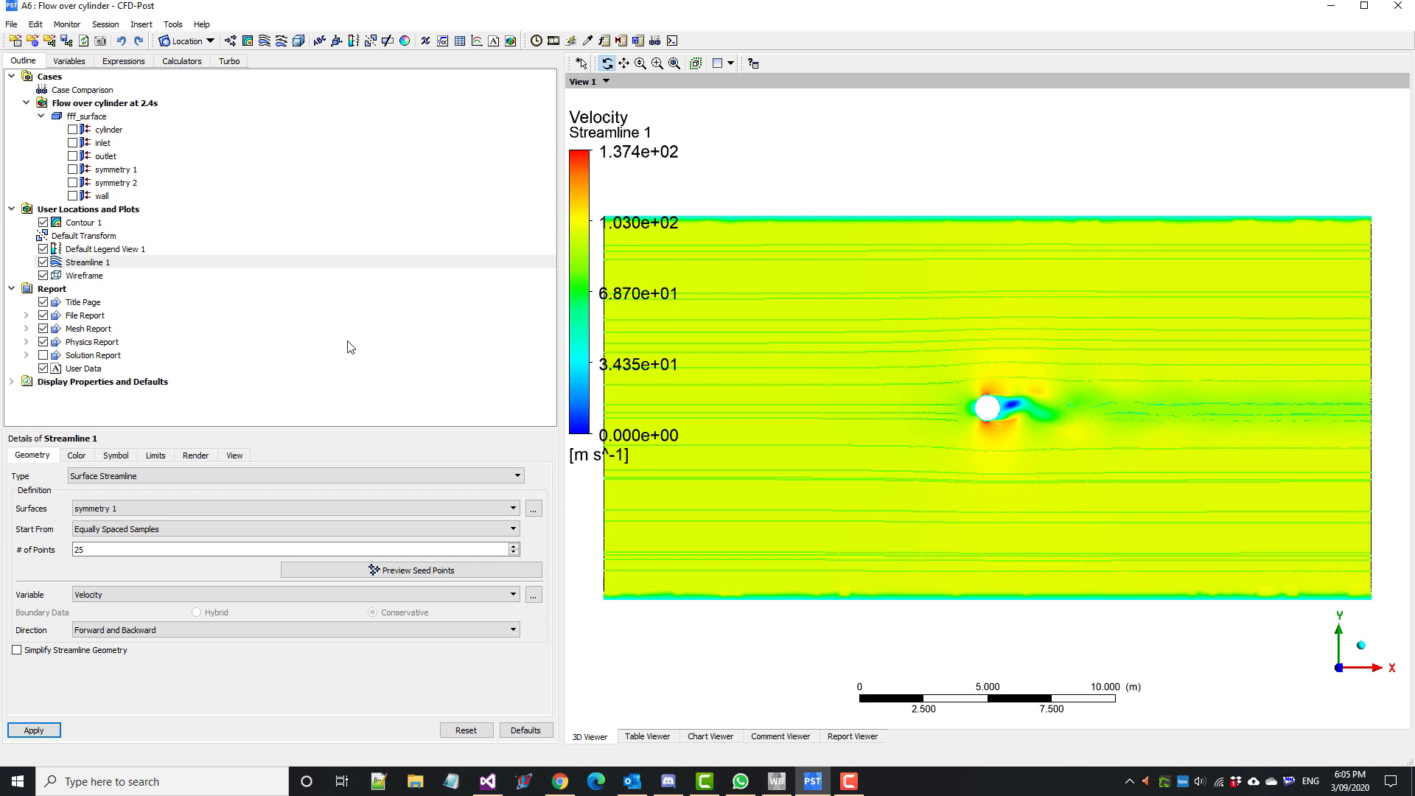
pyautogui.click(42, 262)
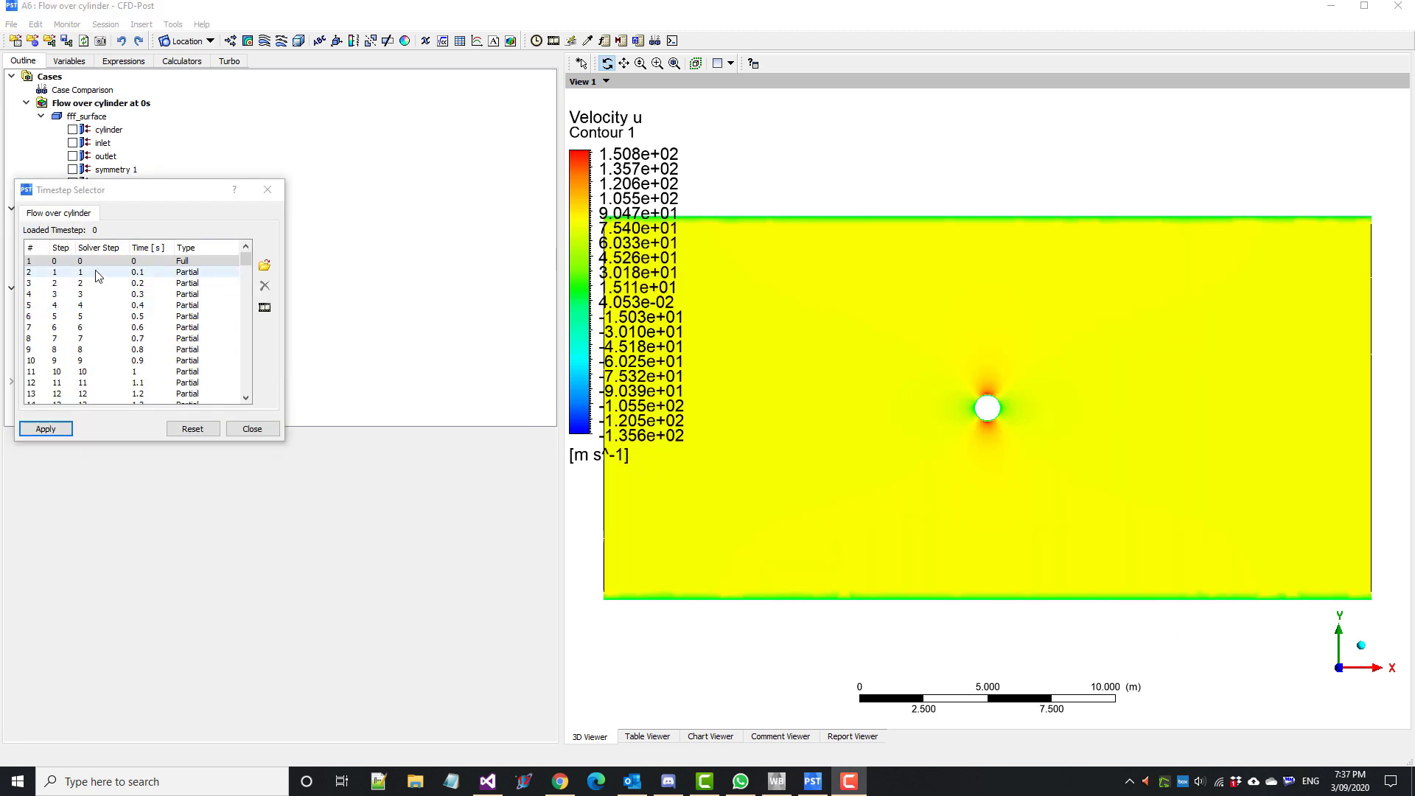
# View the velocity contour at the early time steps by loading 0.1 s, 0.2 s and 0.3 s in turn.
pyautogui.click(60, 272)
pyautogui.click(41, 429)
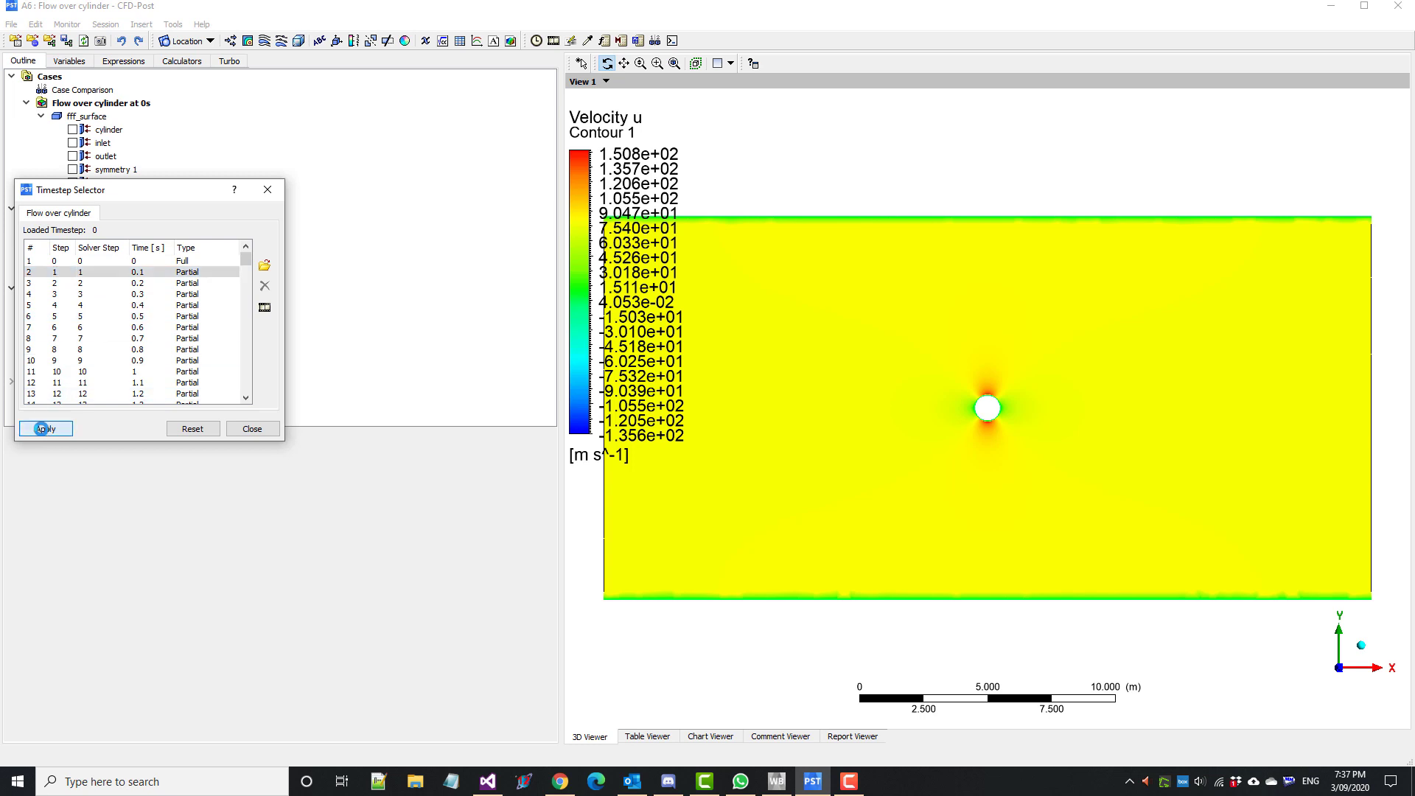
pyautogui.click(102, 283)
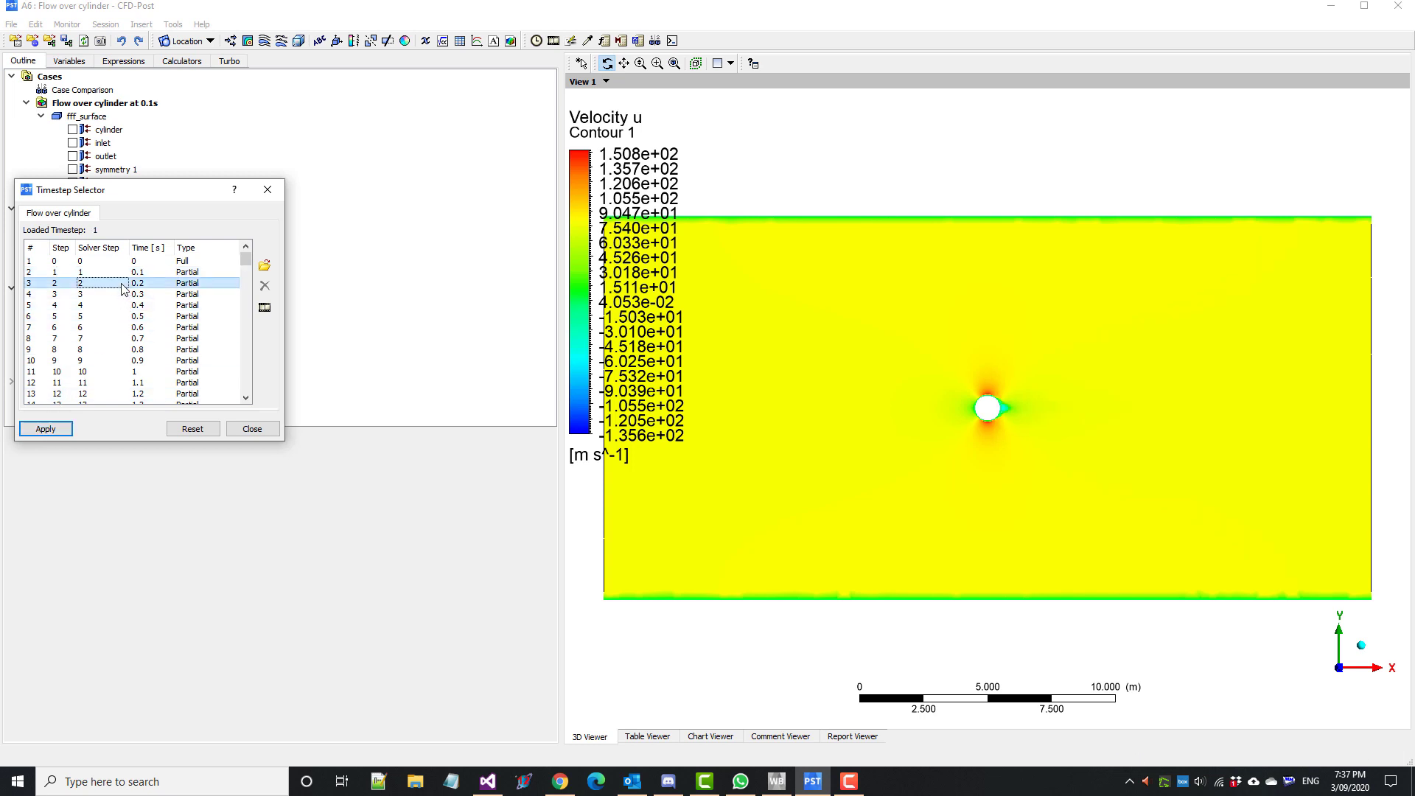
pyautogui.click(57, 429)
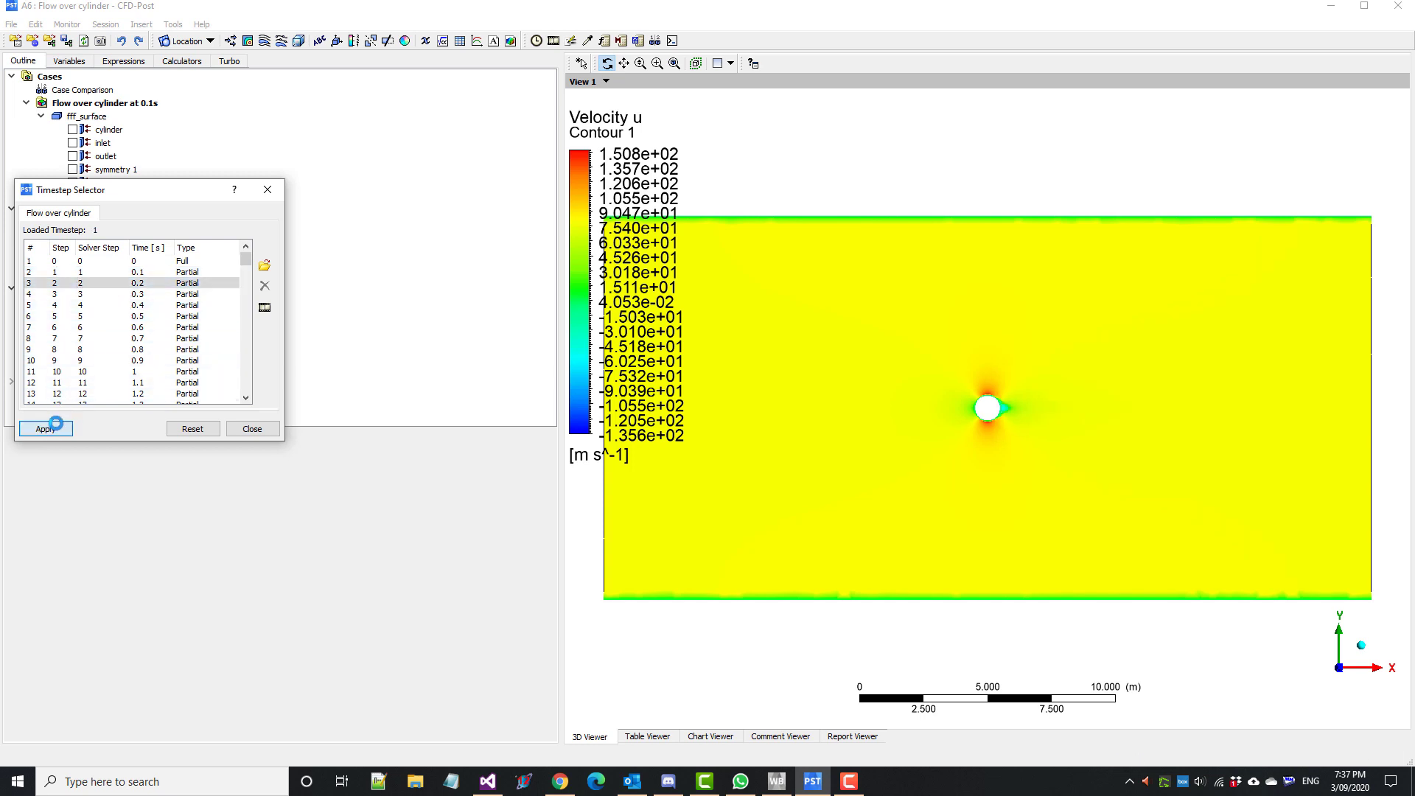
pyautogui.click(137, 294)
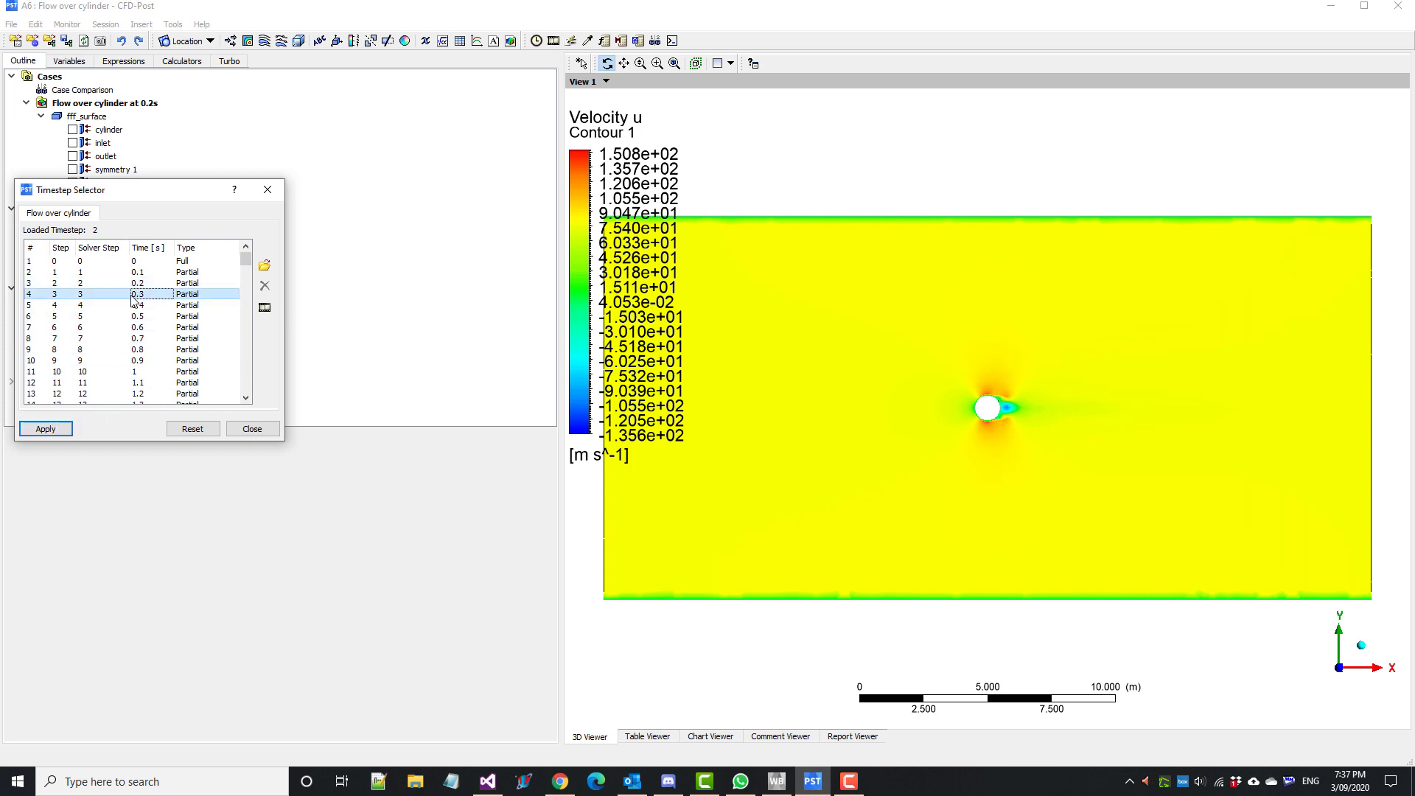
pyautogui.click(50, 429)
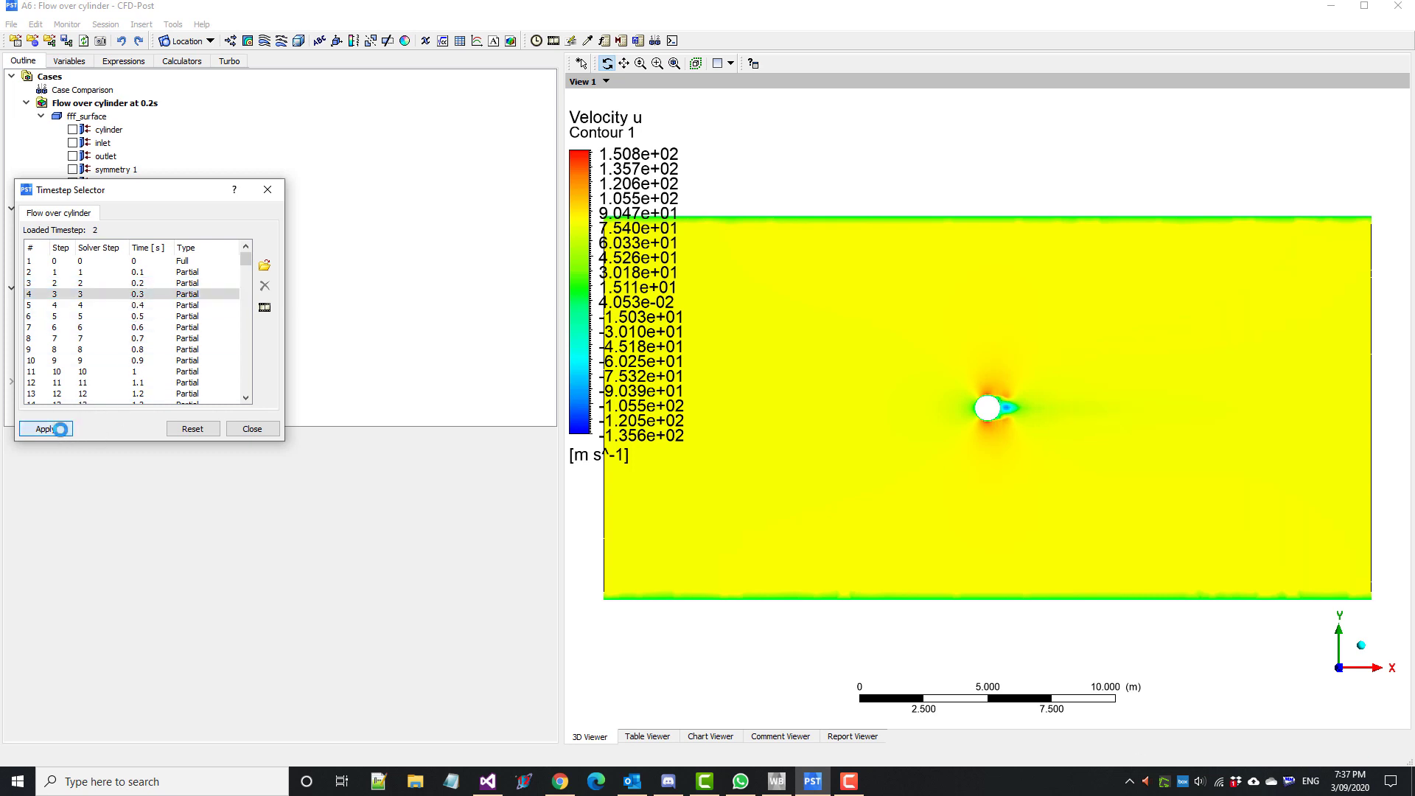
# View the velocity contour at the higher time steps by loading 2.4 s, 2.8 s and 4 s in turn.
pyautogui.scroll(-5, 135, 353)
pyautogui.click(111, 360)
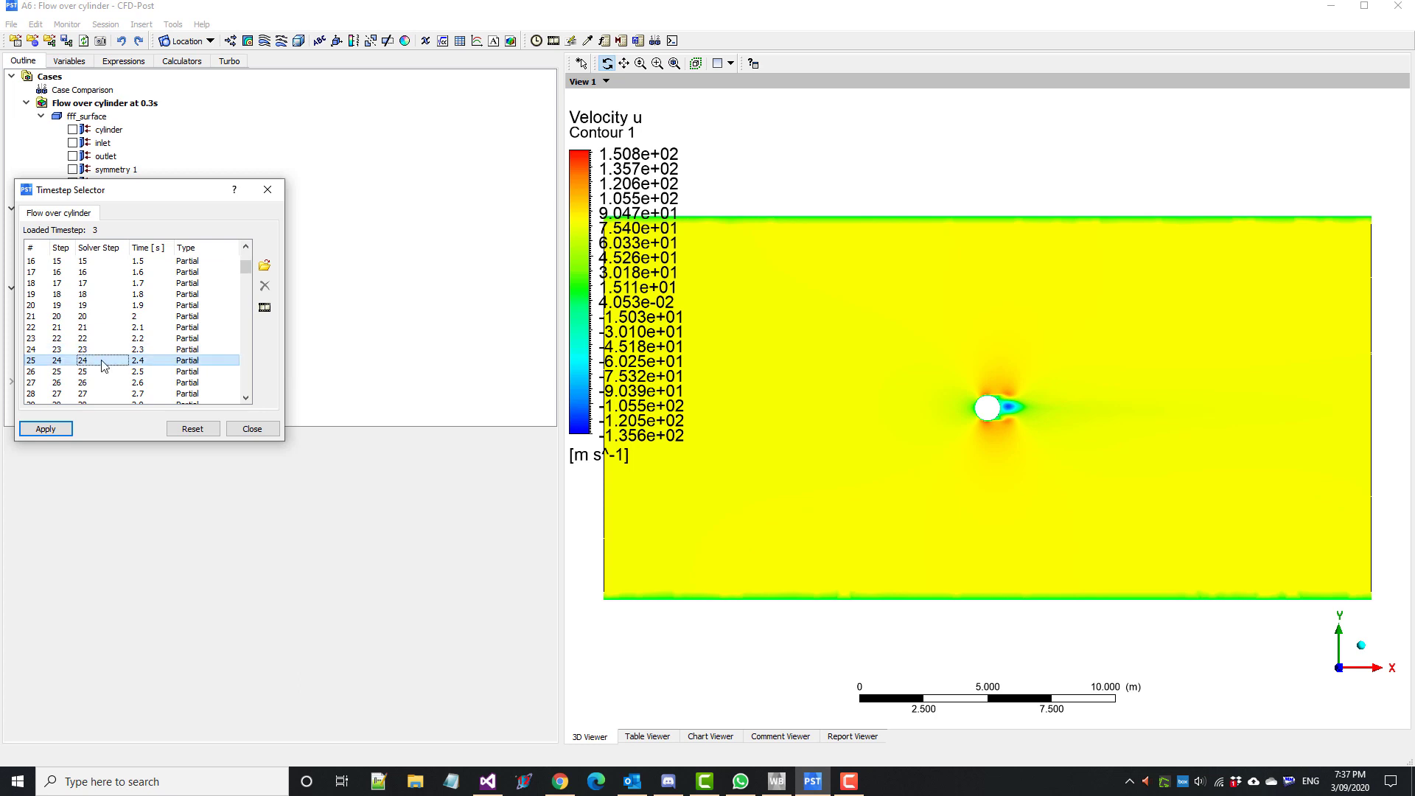
pyautogui.click(45, 429)
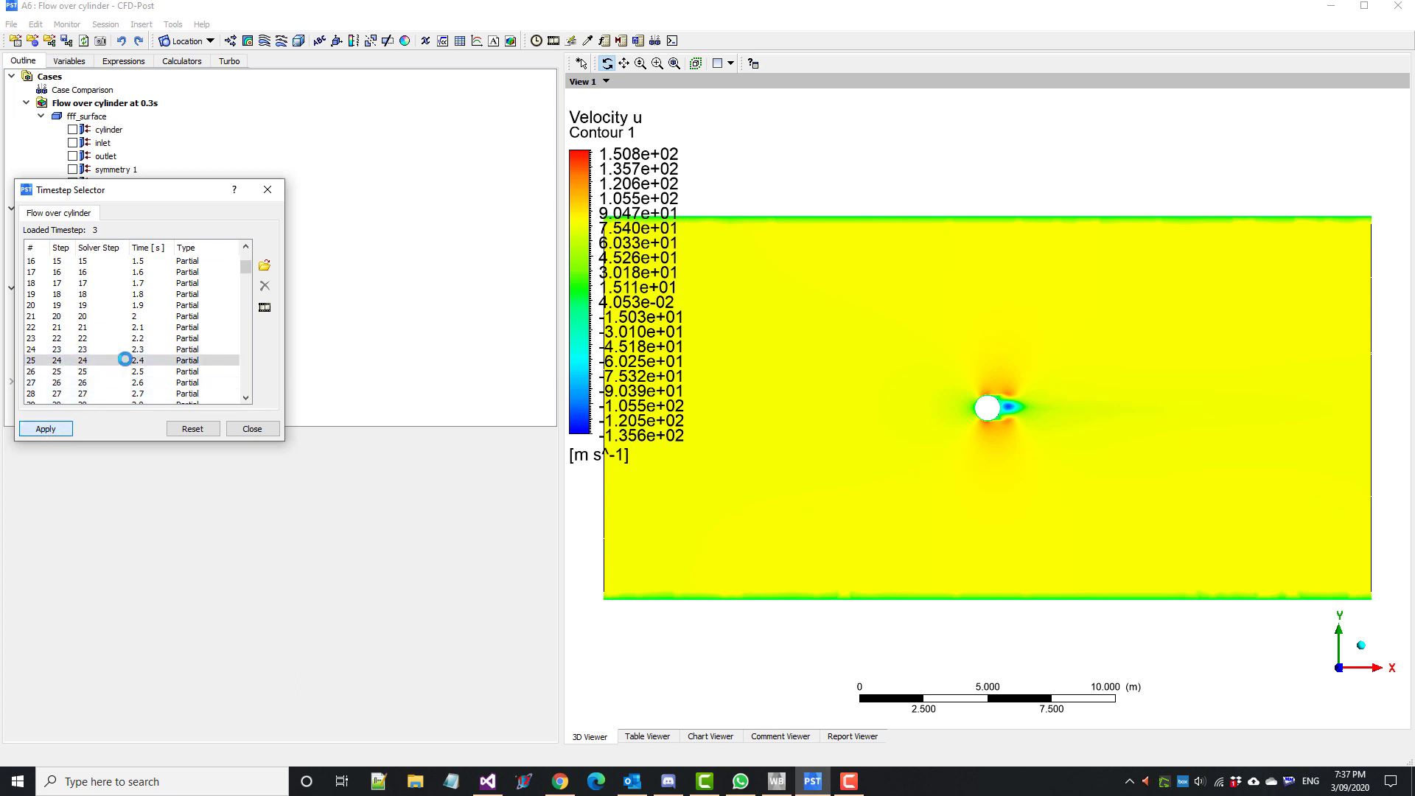
pyautogui.scroll(-1, 111, 361)
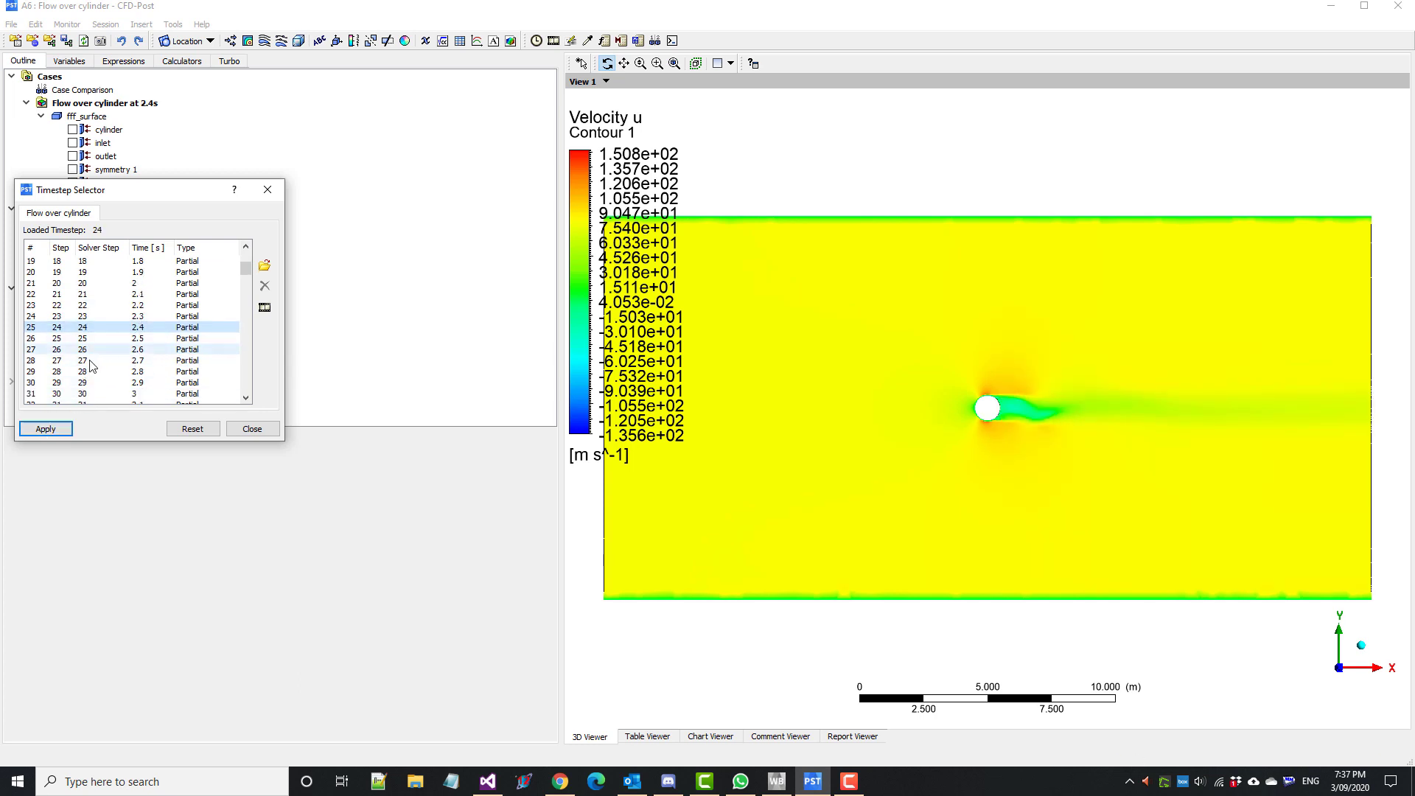
pyautogui.click(85, 371)
pyautogui.click(45, 428)
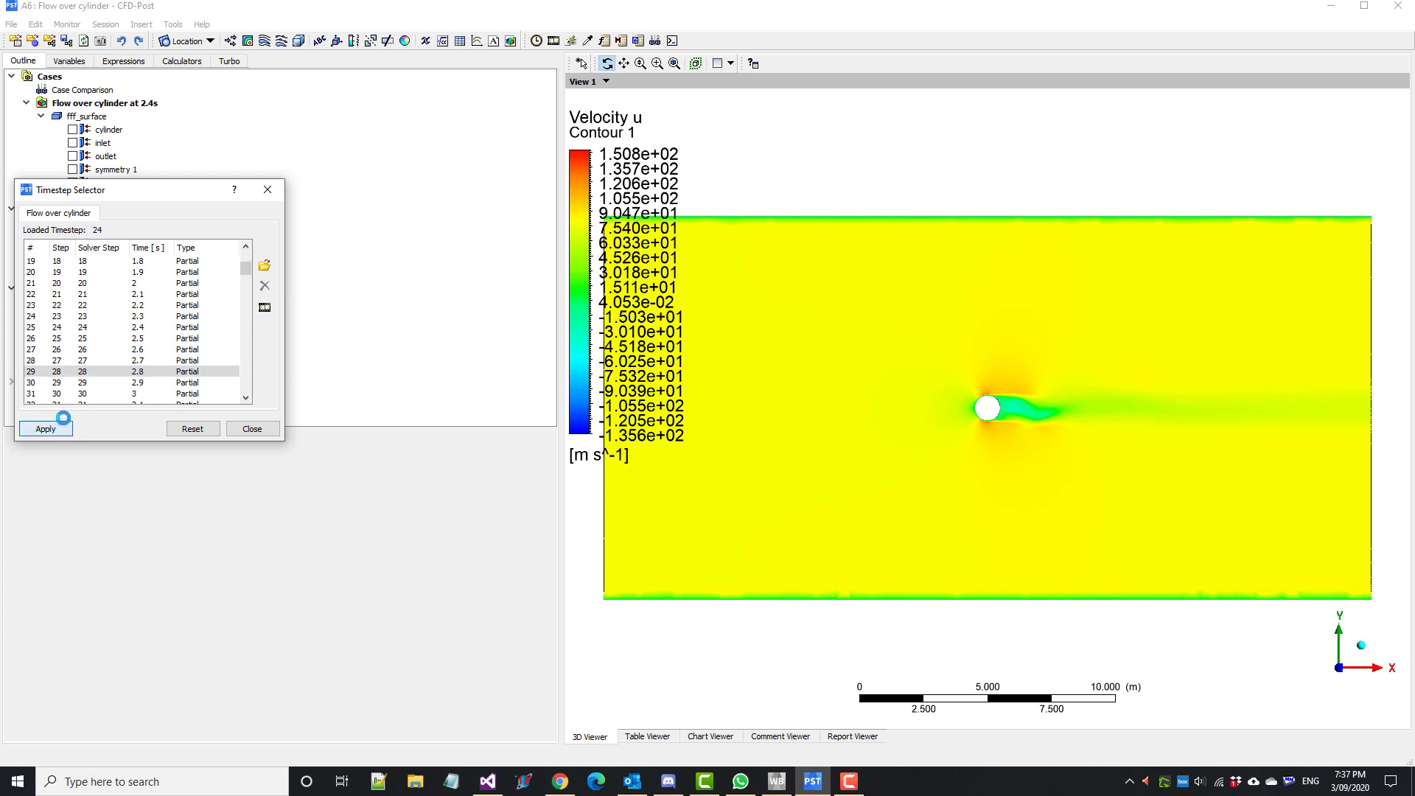
pyautogui.scroll(-4, 74, 353)
pyautogui.click(83, 371)
pyautogui.click(49, 428)
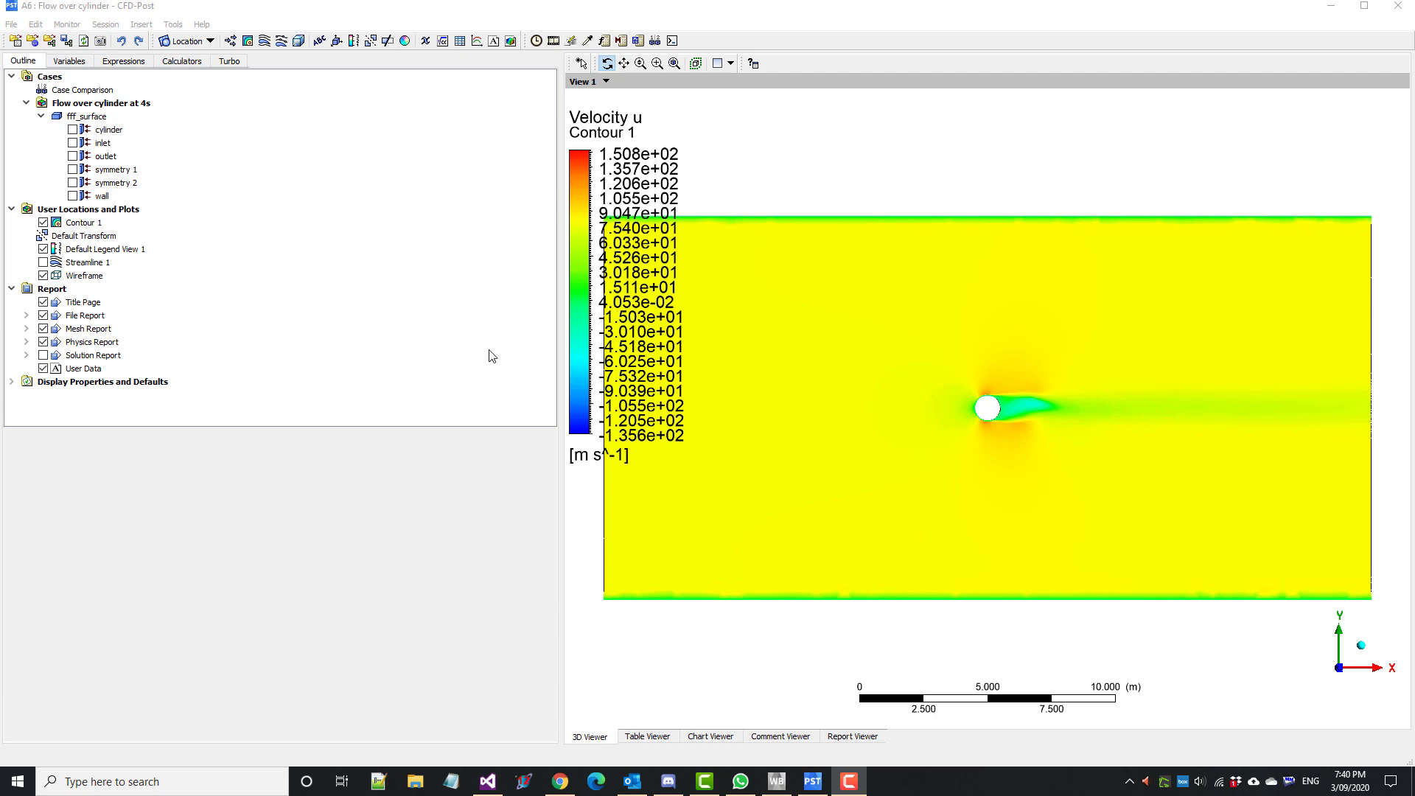
# Leave the streamline hidden, set the number of contours of Contour 1 to 20 and apply it.
pyautogui.click(42, 262)
pyautogui.click(42, 262)
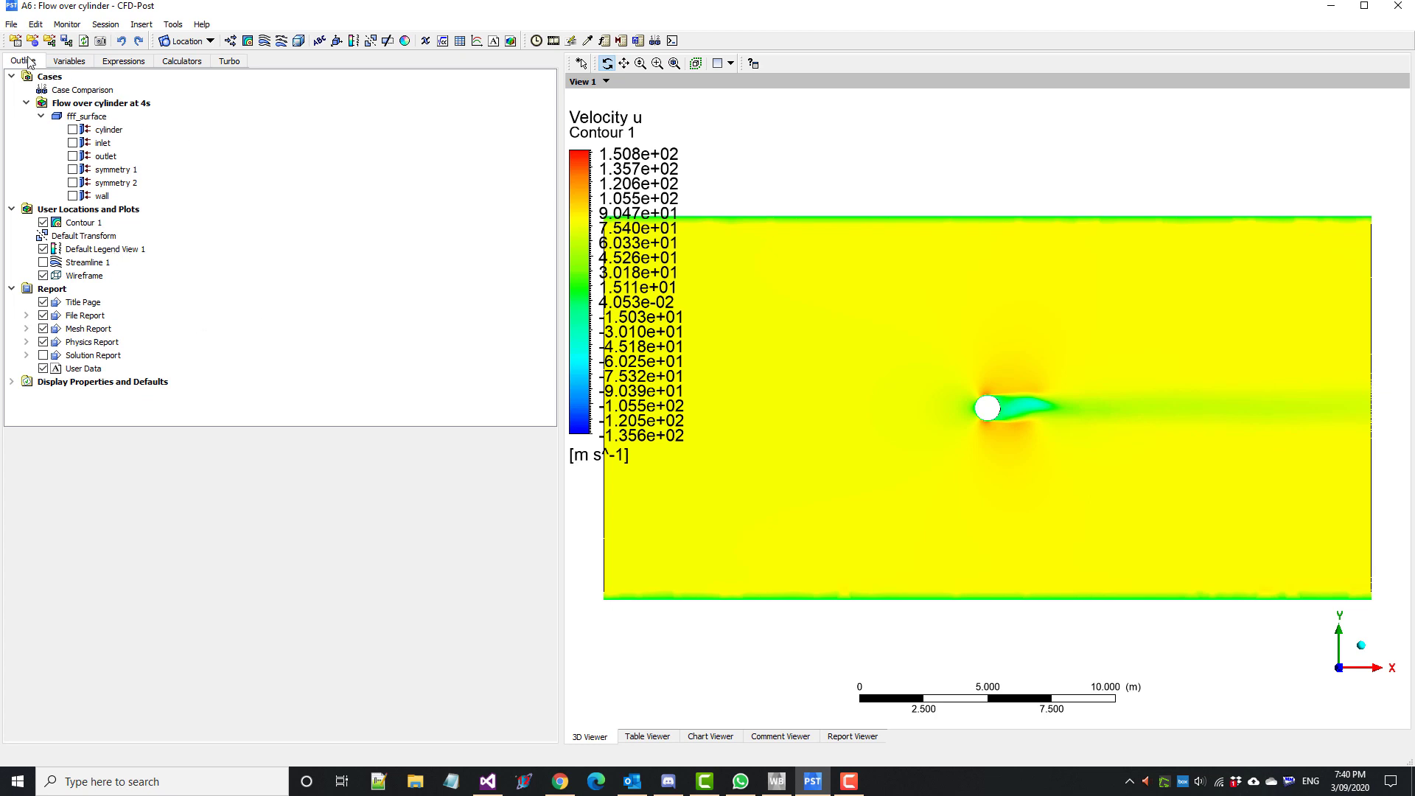
pyautogui.doubleClick(85, 223)
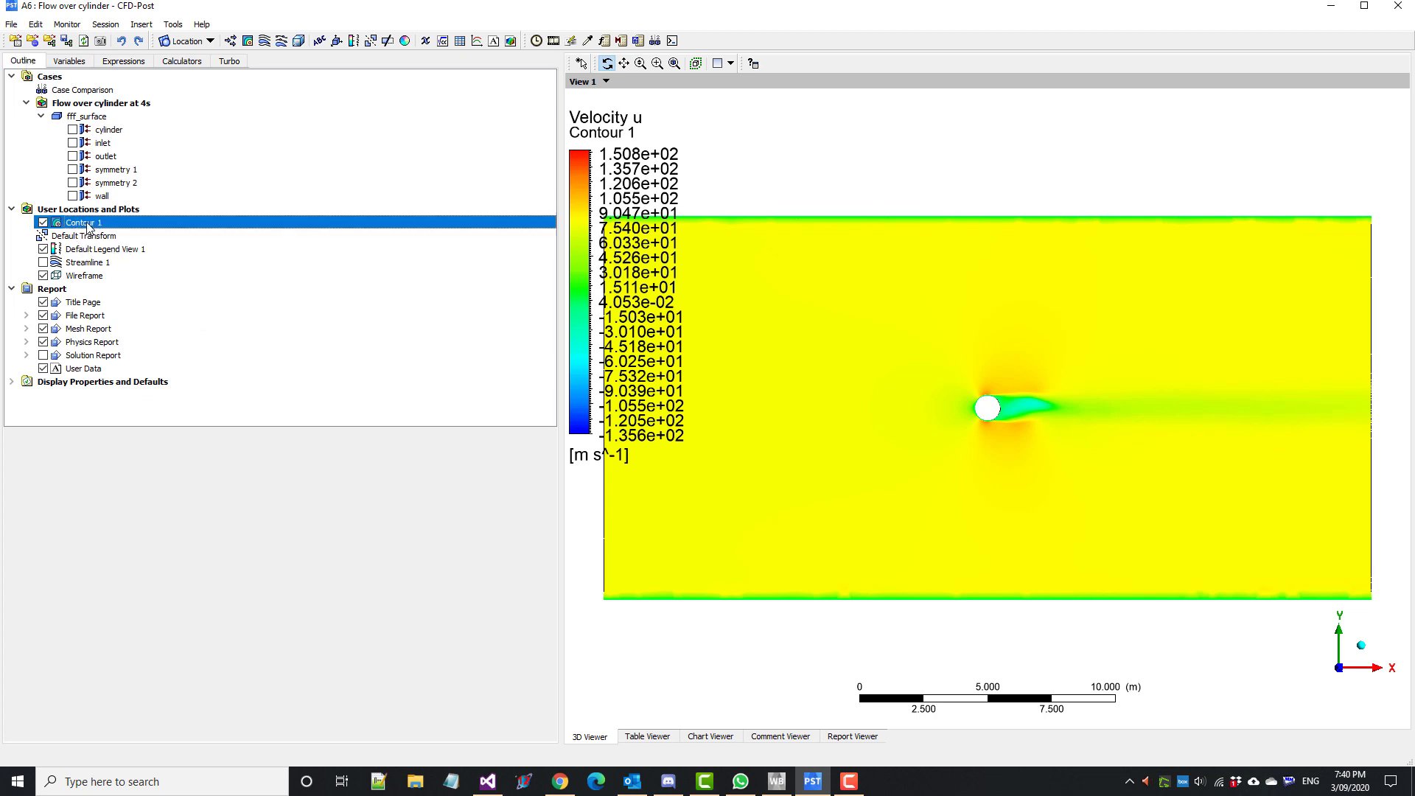
pyautogui.click(127, 610)
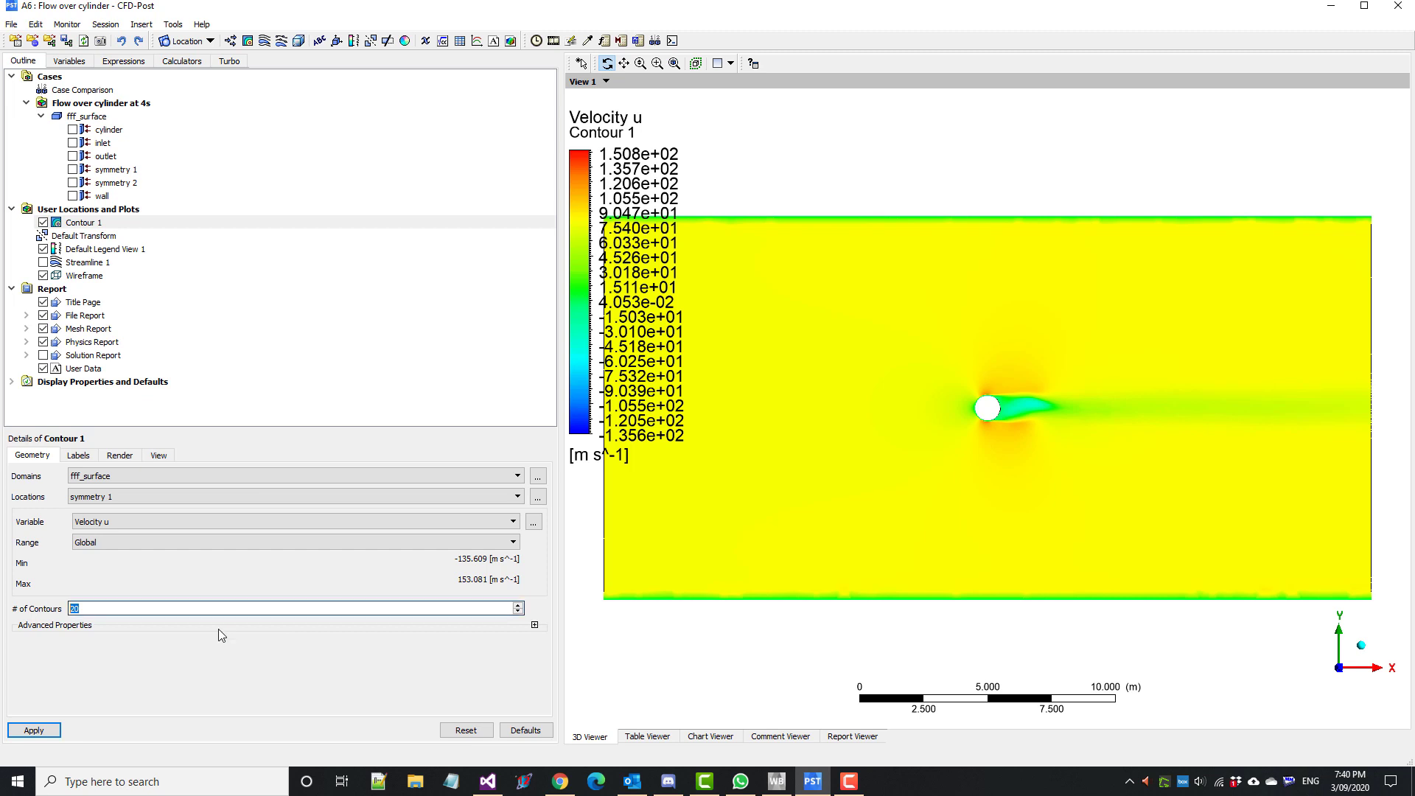
pyautogui.click(34, 730)
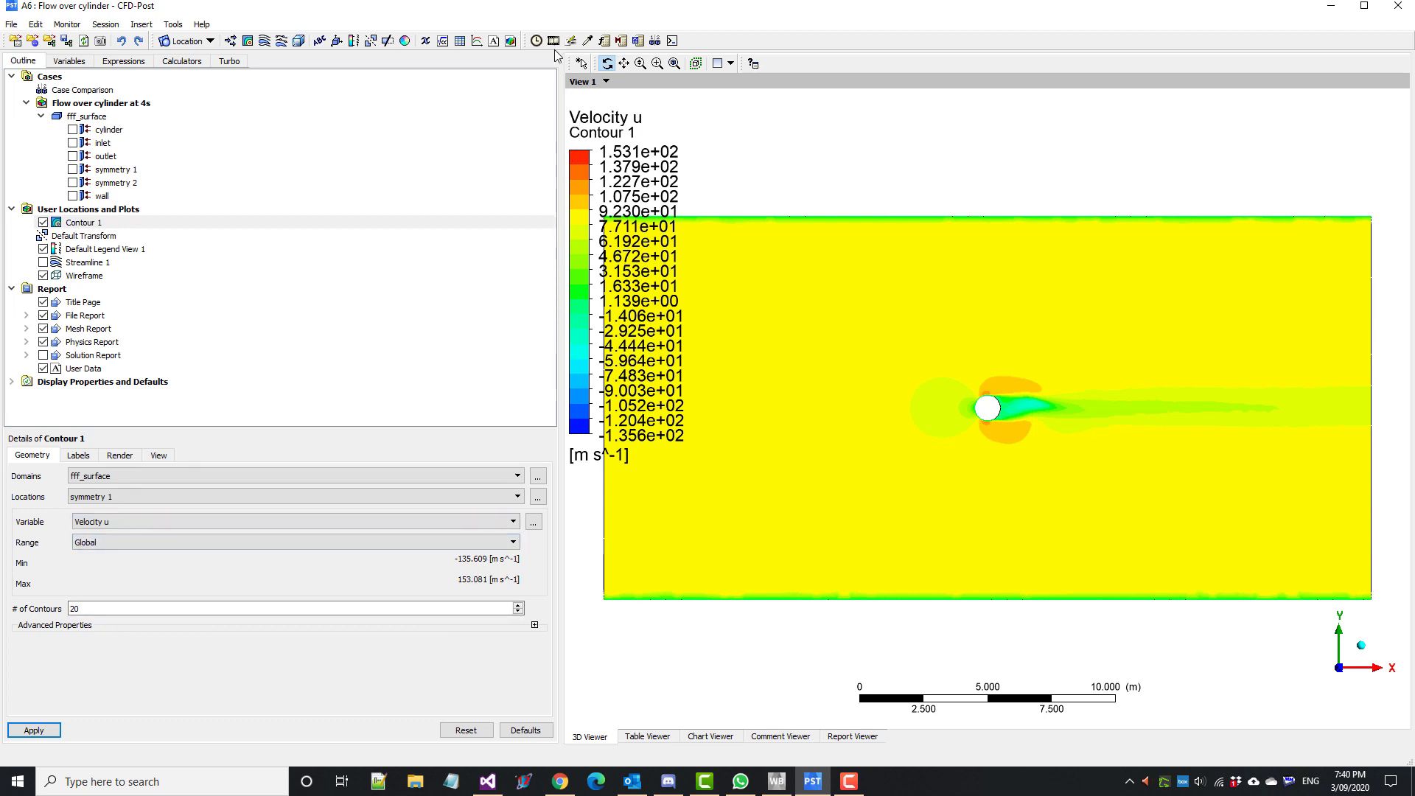
# Open the animation settings, choose Timestep Animation and move the current timestep to 0.
pyautogui.click(554, 41)
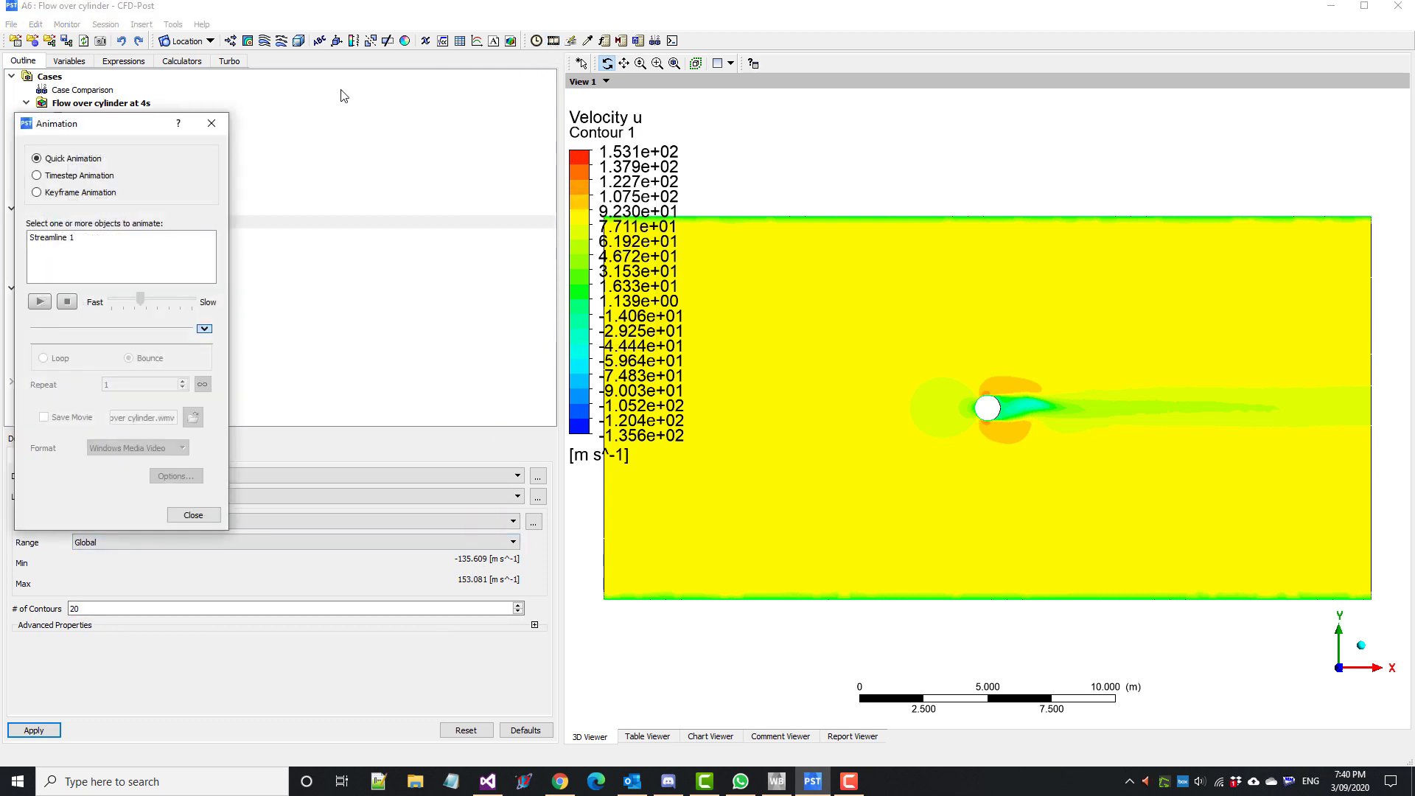
pyautogui.click(105, 176)
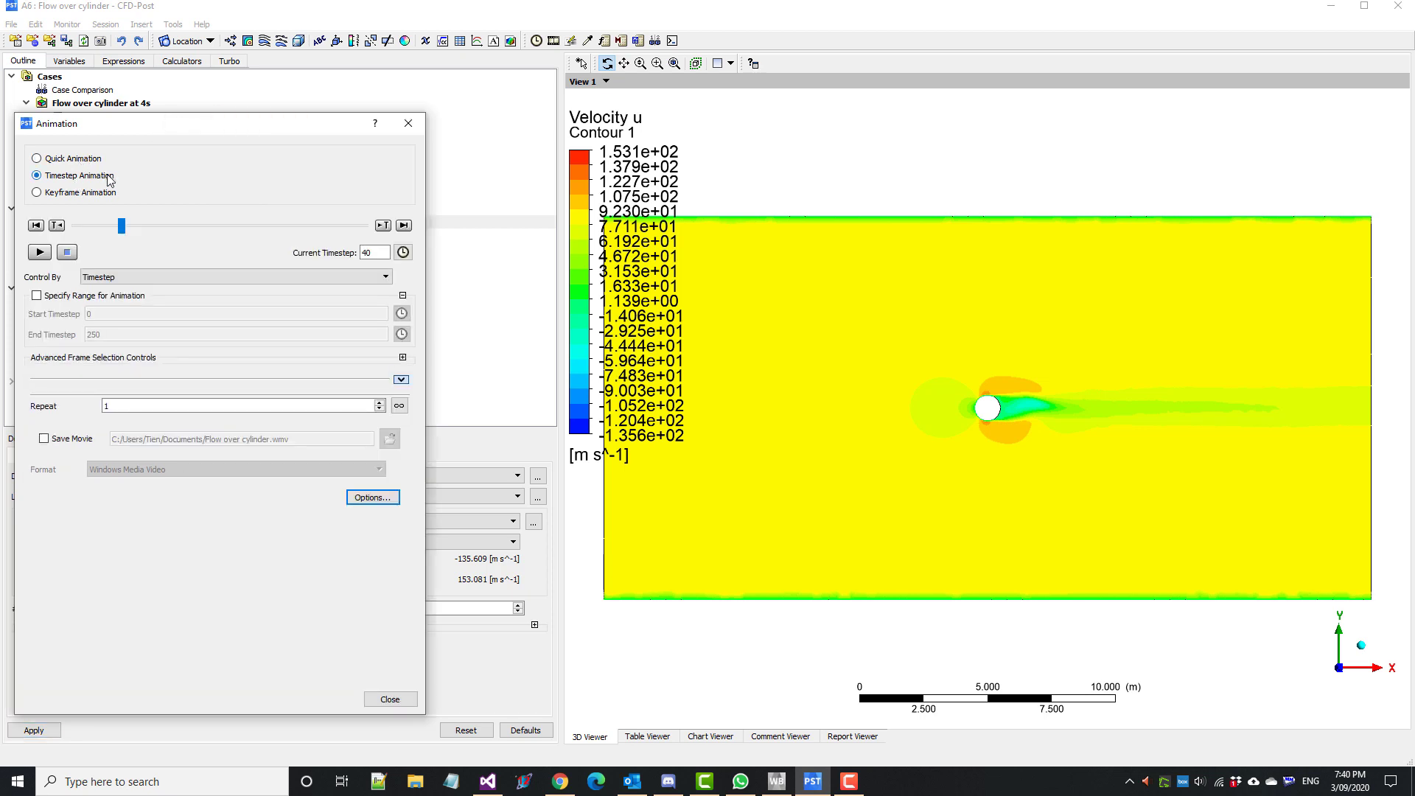
pyautogui.moveTo(122, 227); pyautogui.dragTo(74, 226)
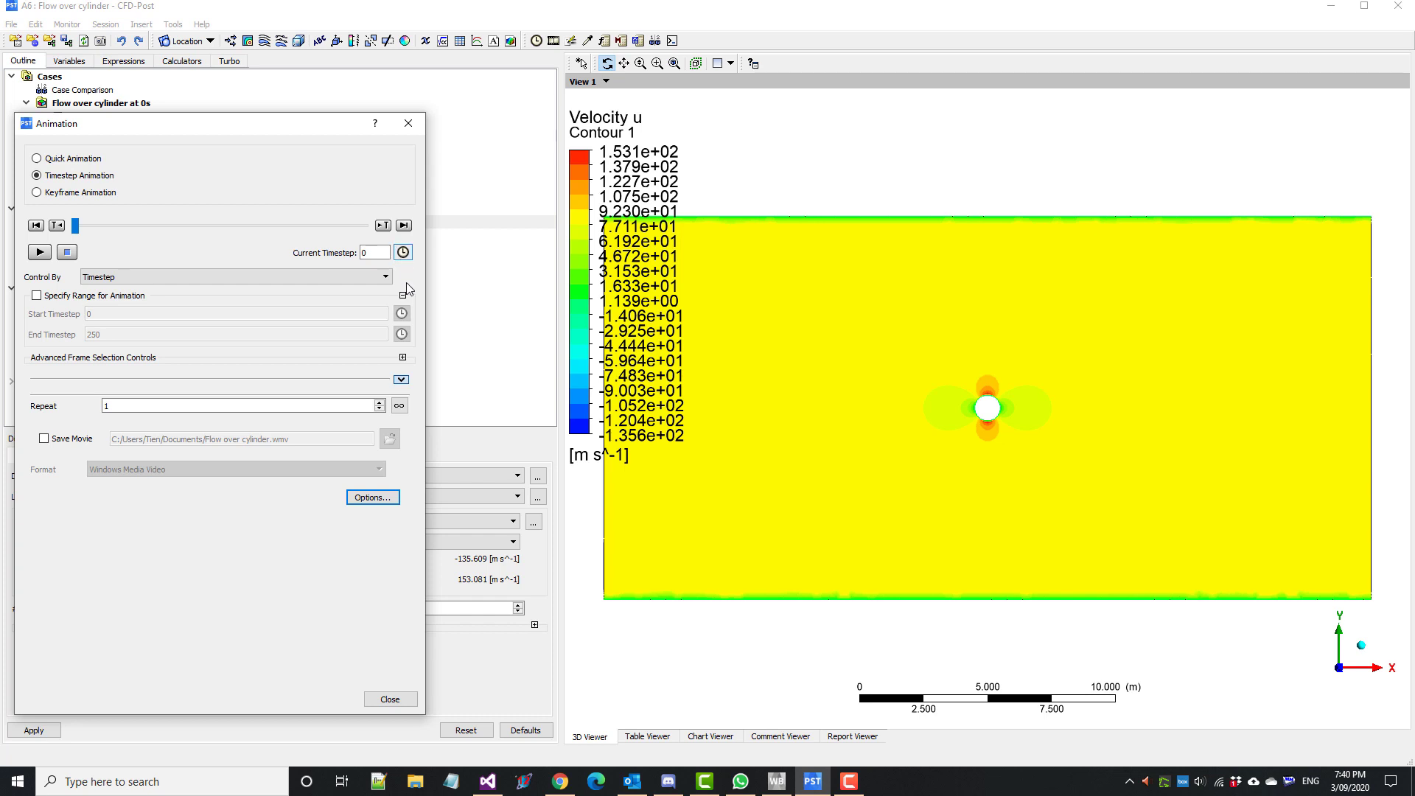
# Enable saving the movie as a Windows Media Video and set the animation's image size to HD Video 1080p.
pyautogui.click(56, 440)
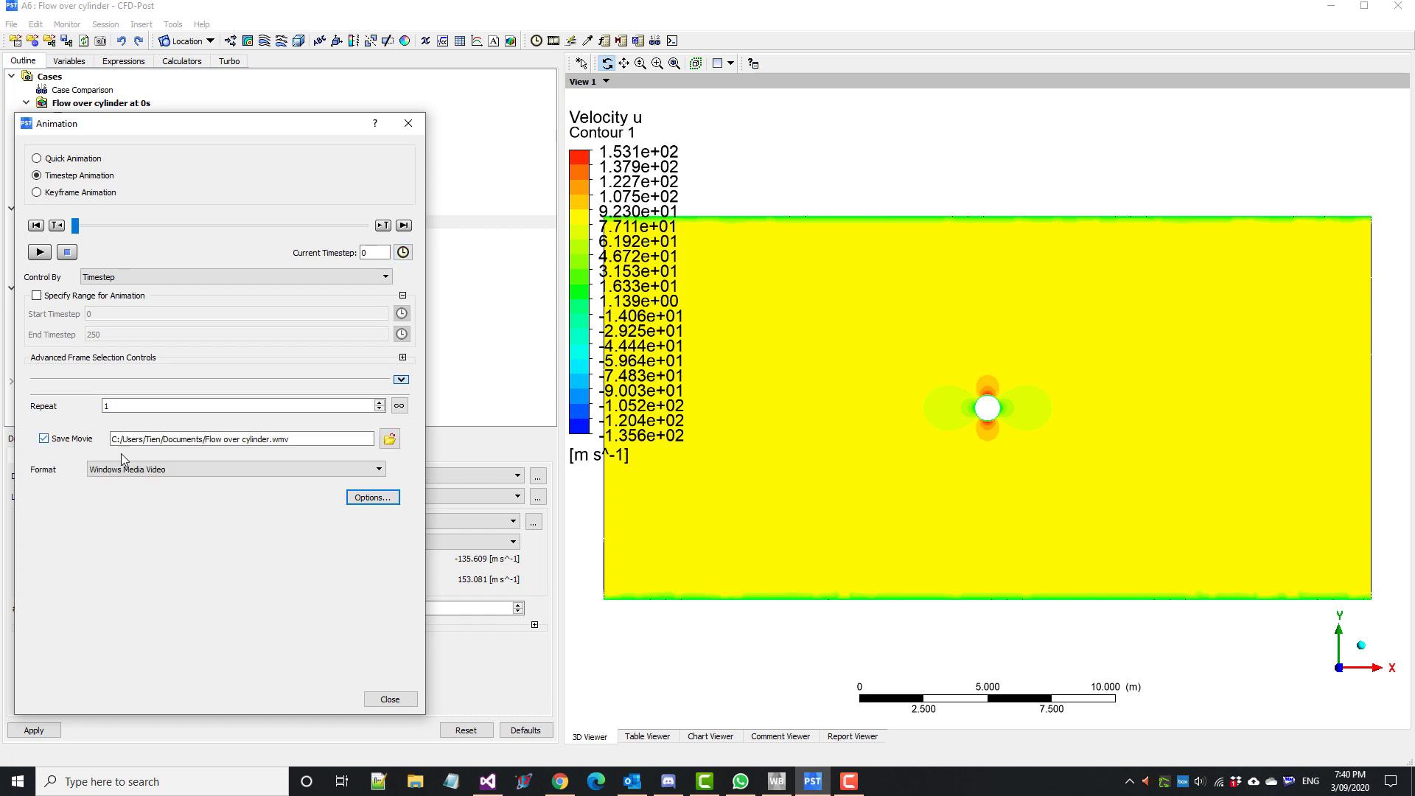
pyautogui.click(374, 498)
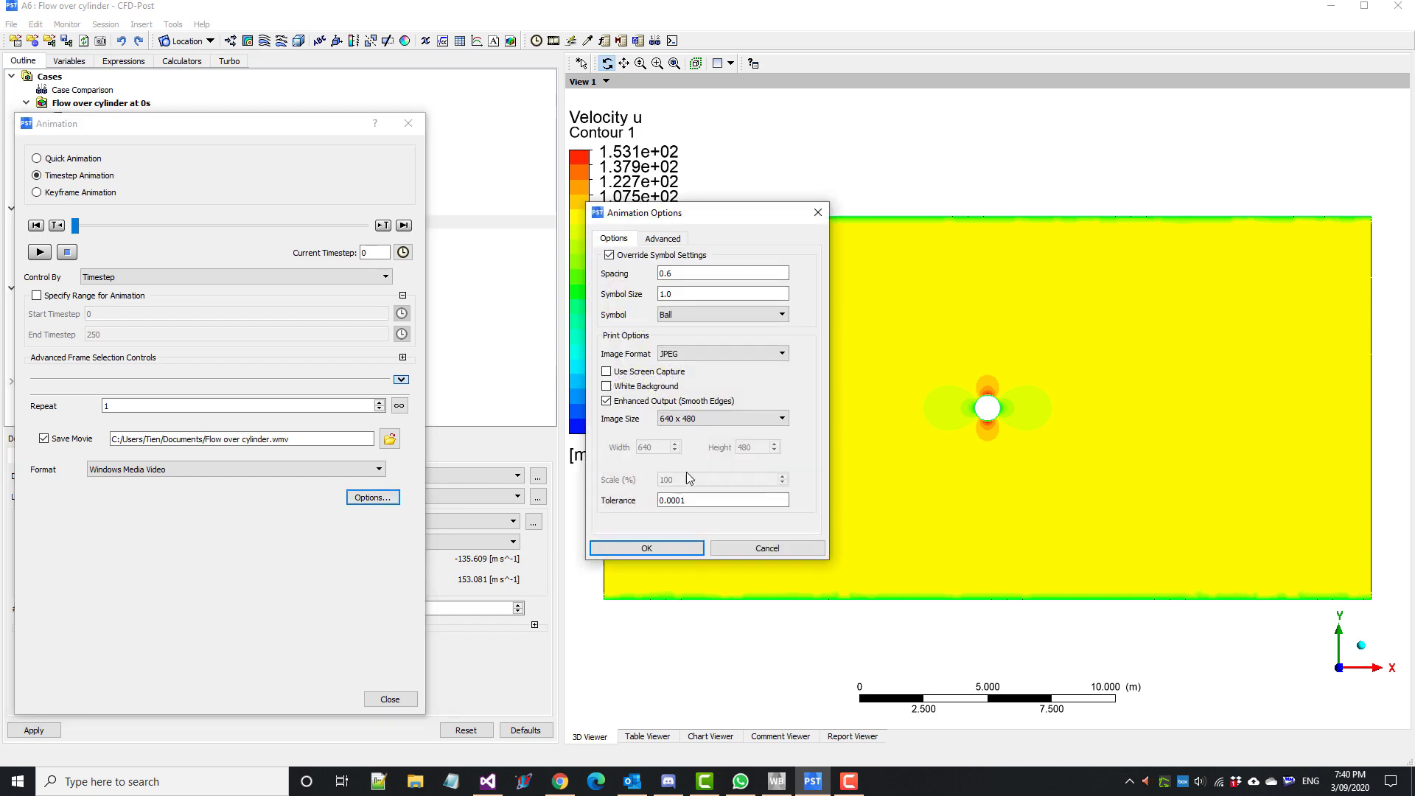
pyautogui.click(704, 419)
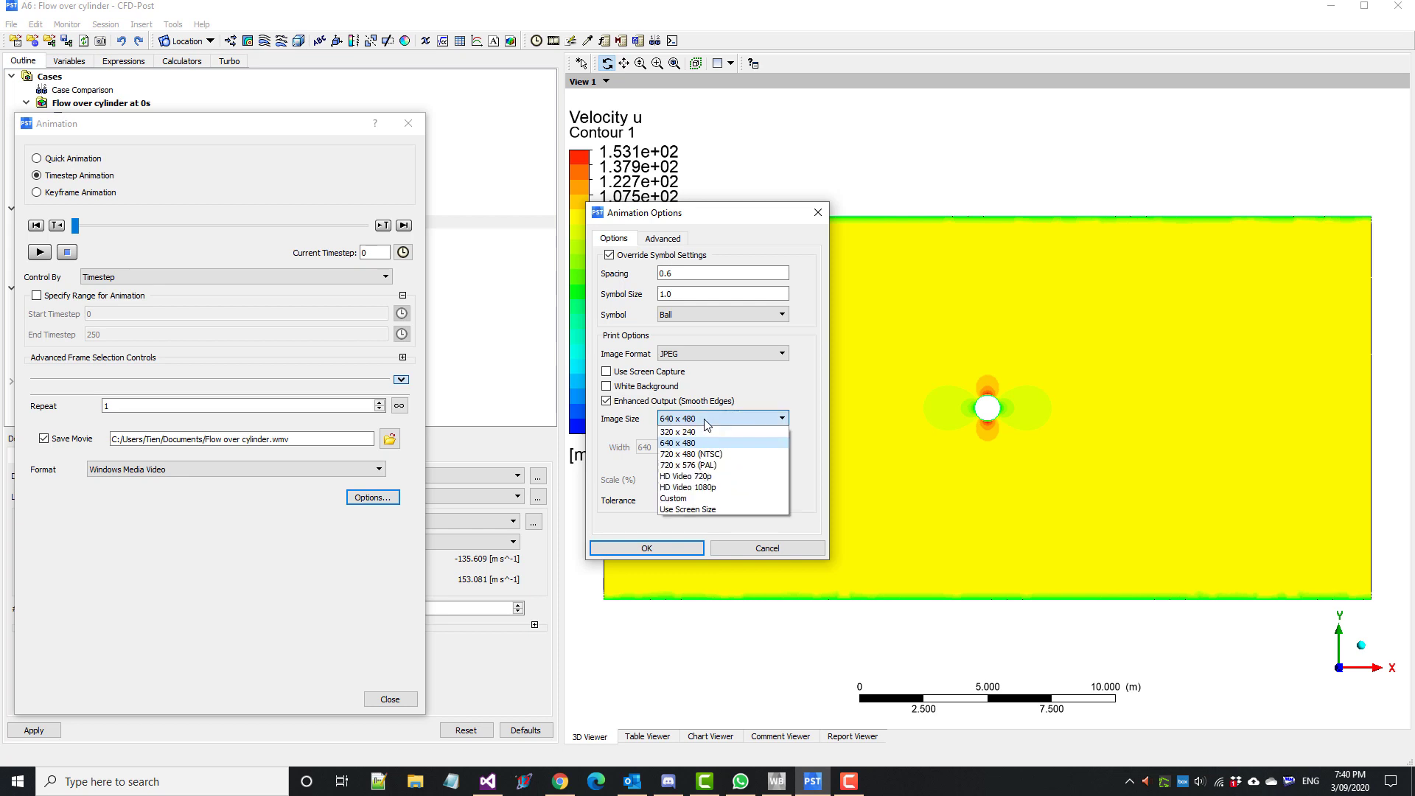
pyautogui.click(711, 487)
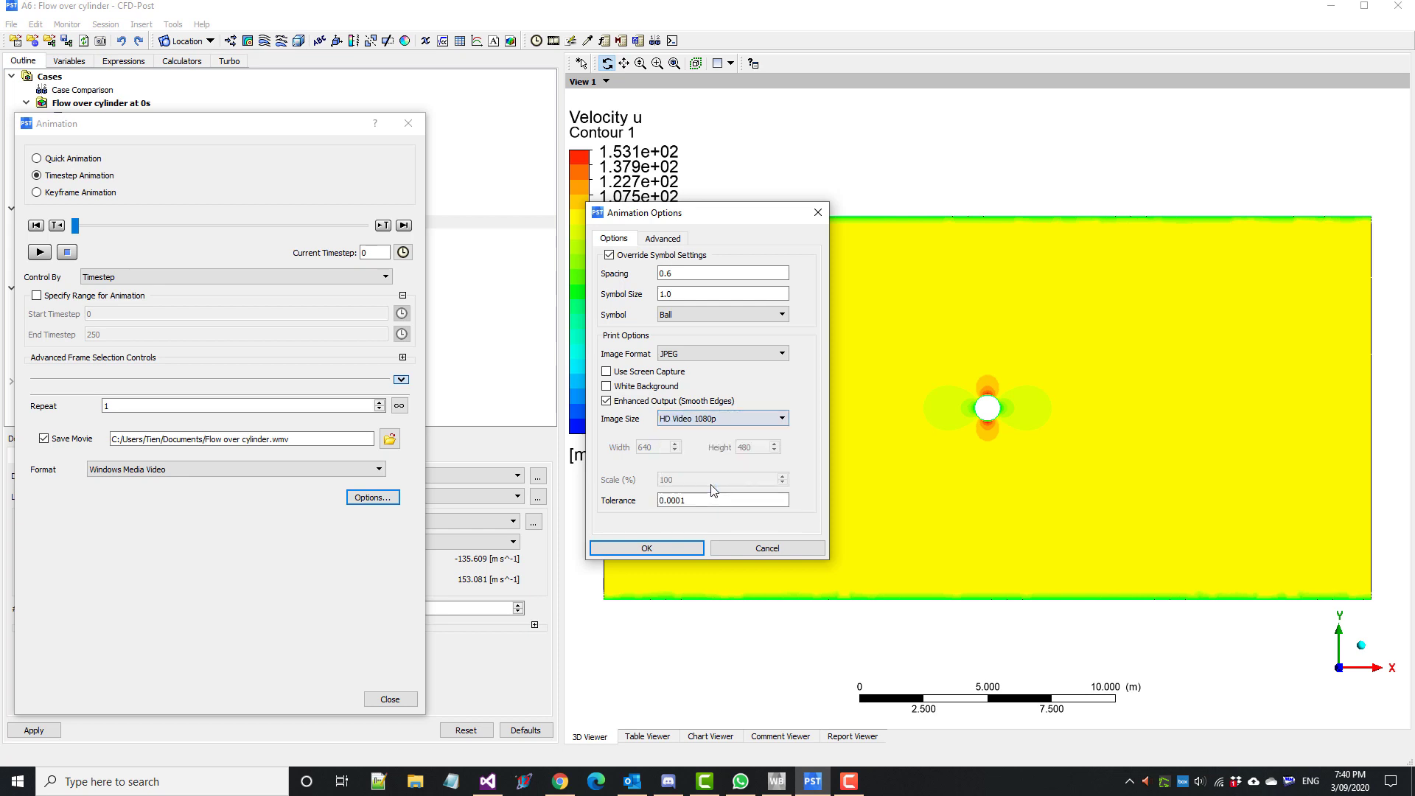
pyautogui.click(660, 550)
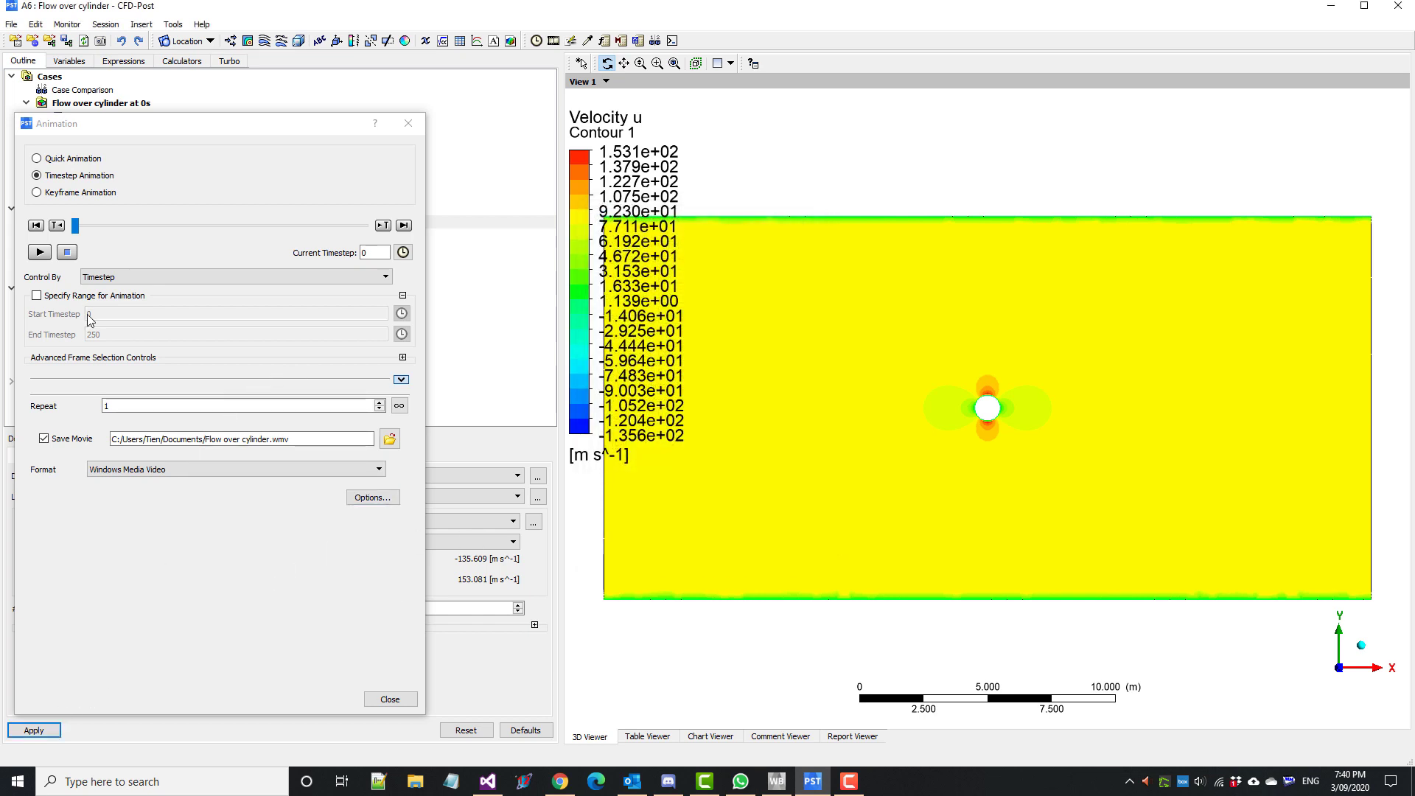
# Run the timestep animation and overwrite the existing movie file Flow over cylinder.wmv.
pyautogui.click(40, 252)
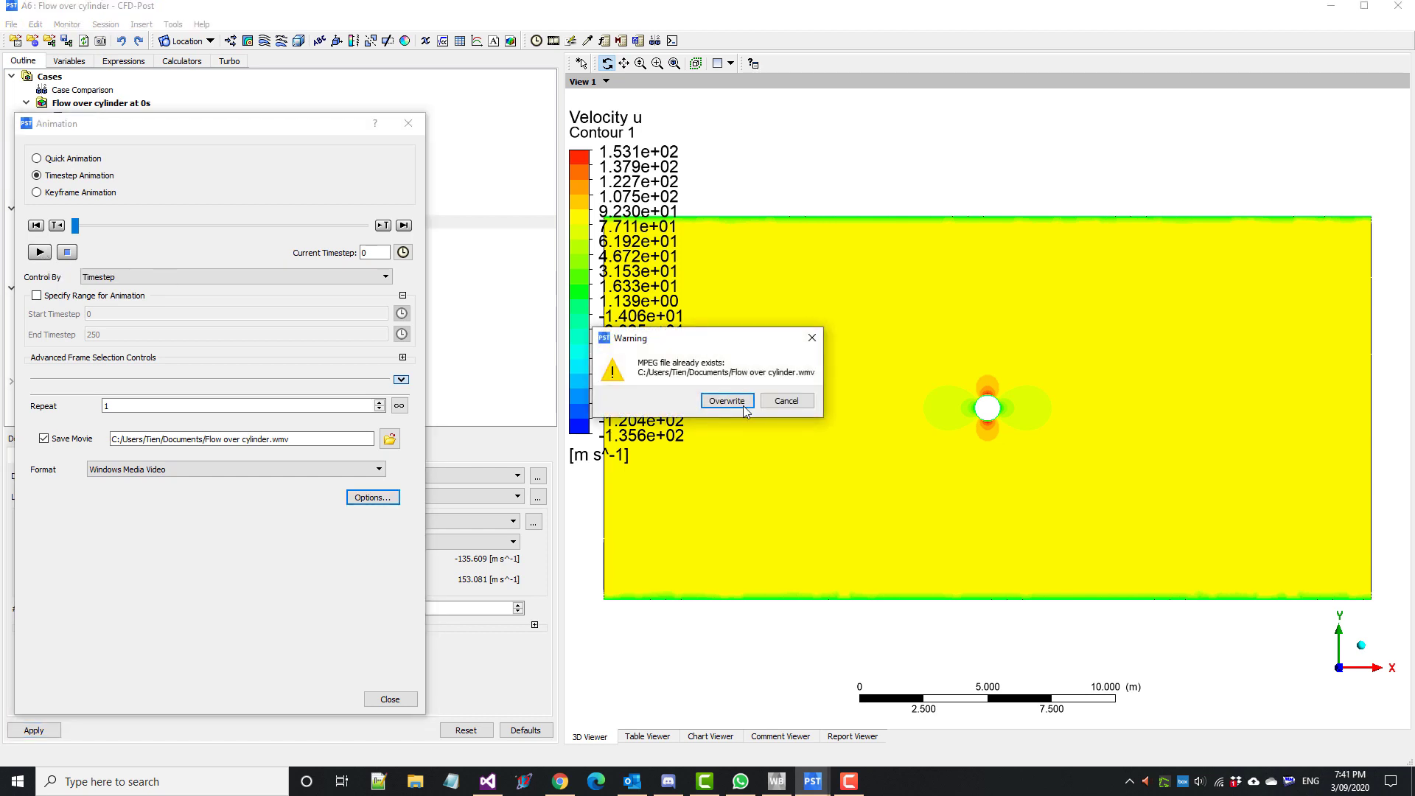
pyautogui.click(744, 405)
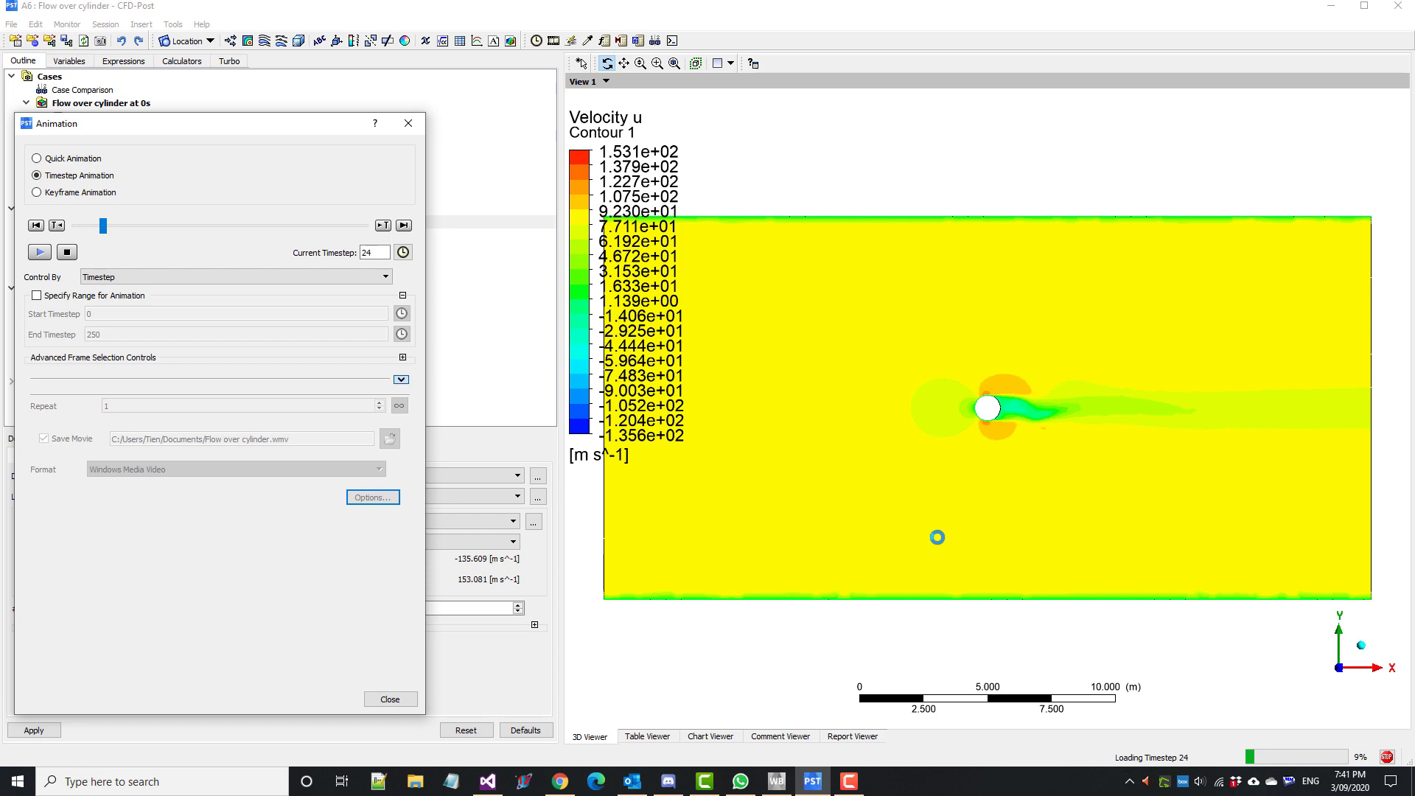
pyautogui.click(848, 781)
pyautogui.click(1382, 713)
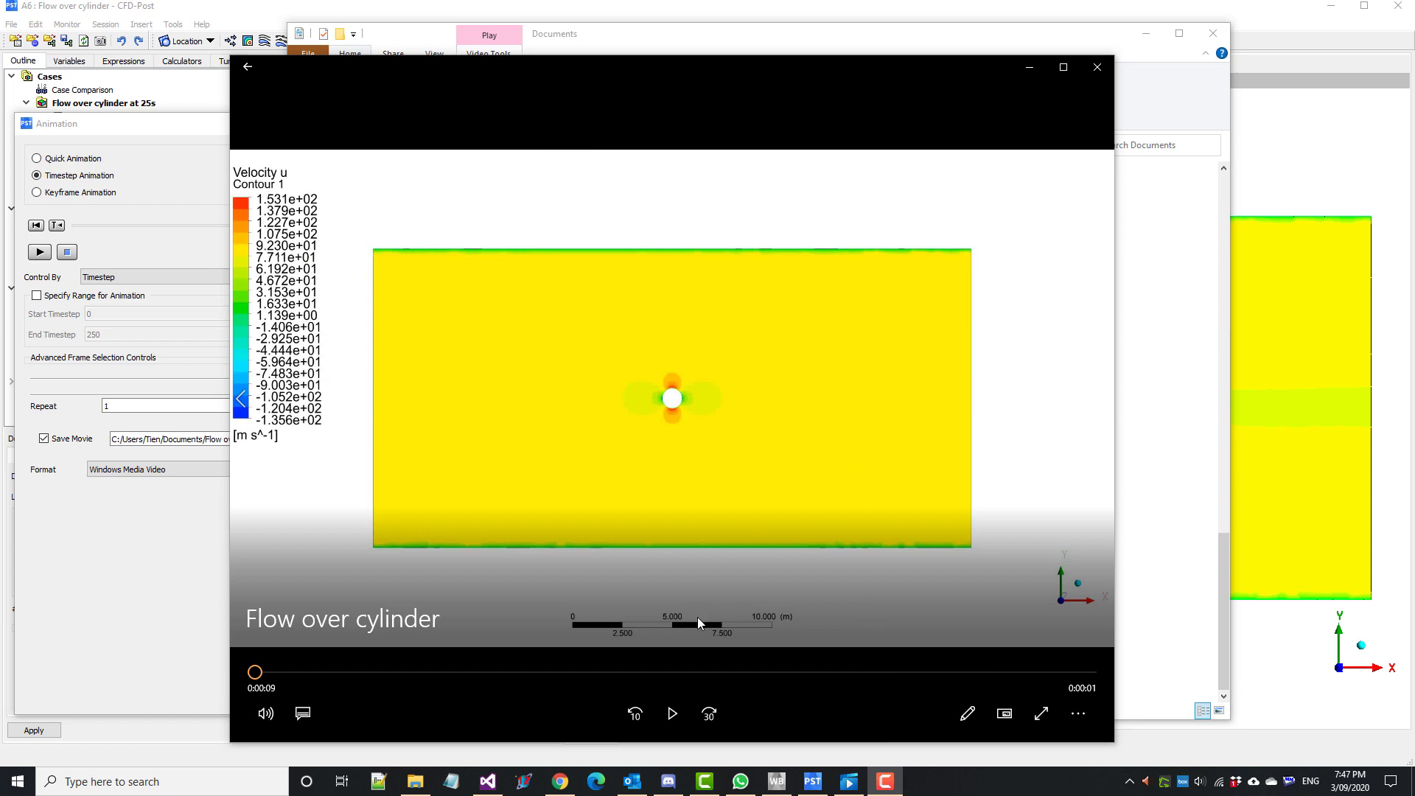
# Play the saved Flow over cylinder movie in the video player.
pyautogui.click(672, 712)
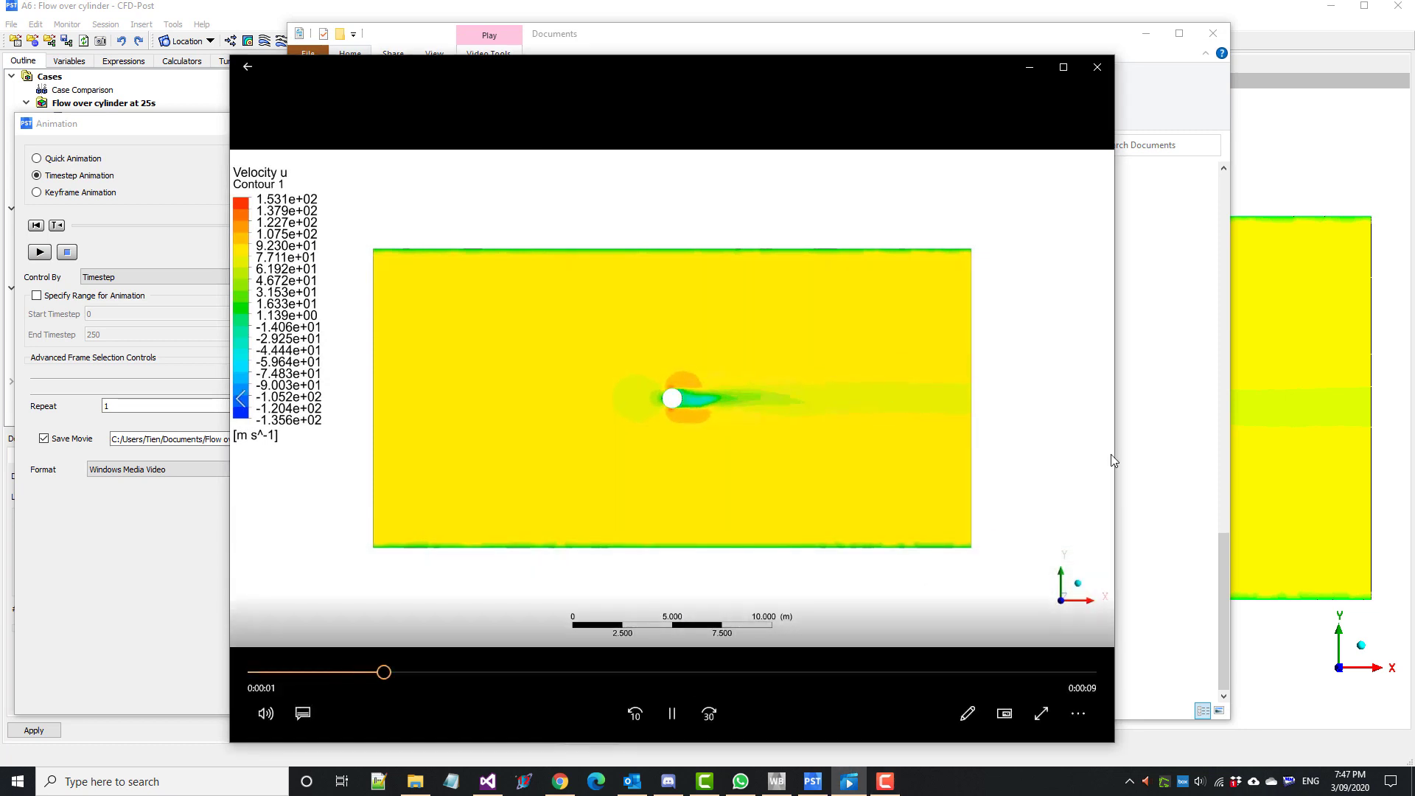